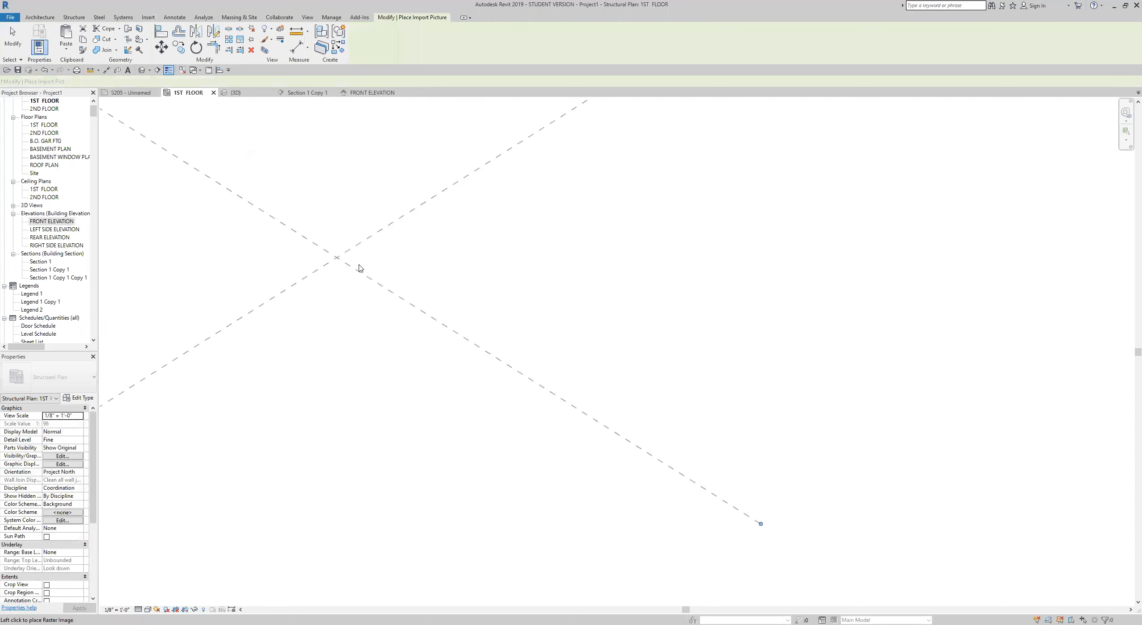
# - Place the BUBBLE DIAGRAM.jpg image in the 1ST FLOOR structural plan and deselect it
pyautogui.click(401, 304)
pyautogui.scroll(-5, 376, 334)
pyautogui.moveTo(377, 333); pyautogui.dragTo(292, 307, button='middle')
pyautogui.moveTo(293, 307); pyautogui.dragTo(363, 312)
pyautogui.scroll(2, 381, 309)
pyautogui.scroll(1, 382, 309)
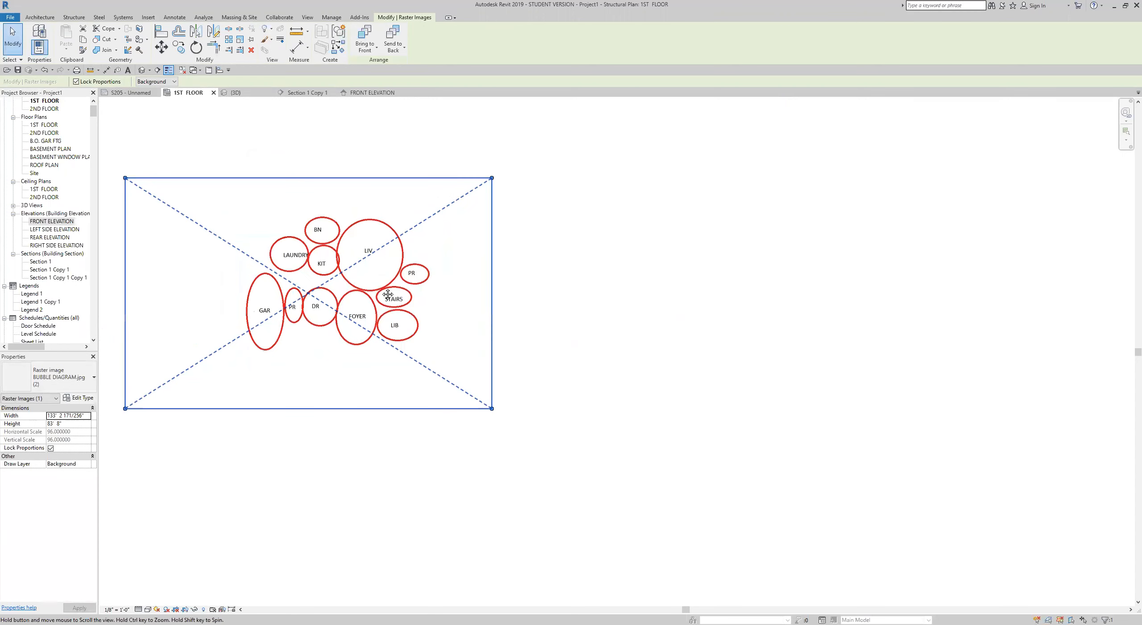
pyautogui.moveTo(382, 309); pyautogui.dragTo(372, 281, button='middle')
pyautogui.click(597, 395)
# - Examine the room bubbles and their arrangement in the placed bubble diagram
pyautogui.moveTo(577, 390); pyautogui.dragTo(490, 399, button='middle')
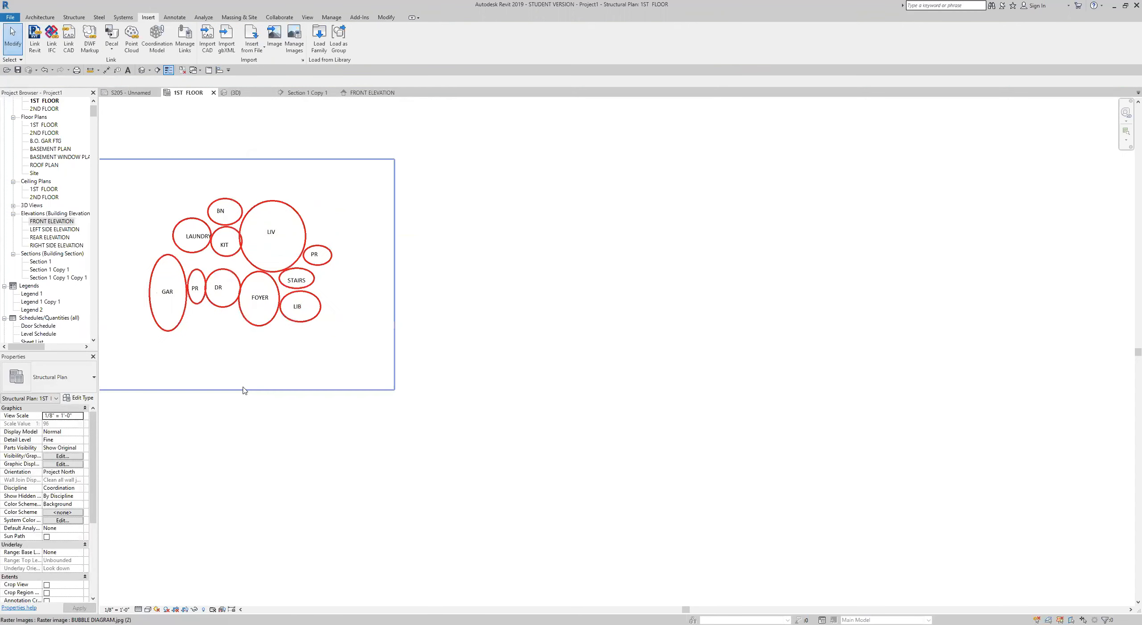
pyautogui.moveTo(378, 368); pyautogui.dragTo(440, 350, button='middle')
pyautogui.moveTo(413, 421); pyautogui.dragTo(433, 434, button='middle')
pyautogui.scroll(2, 310, 240)
pyautogui.scroll(1, 311, 243)
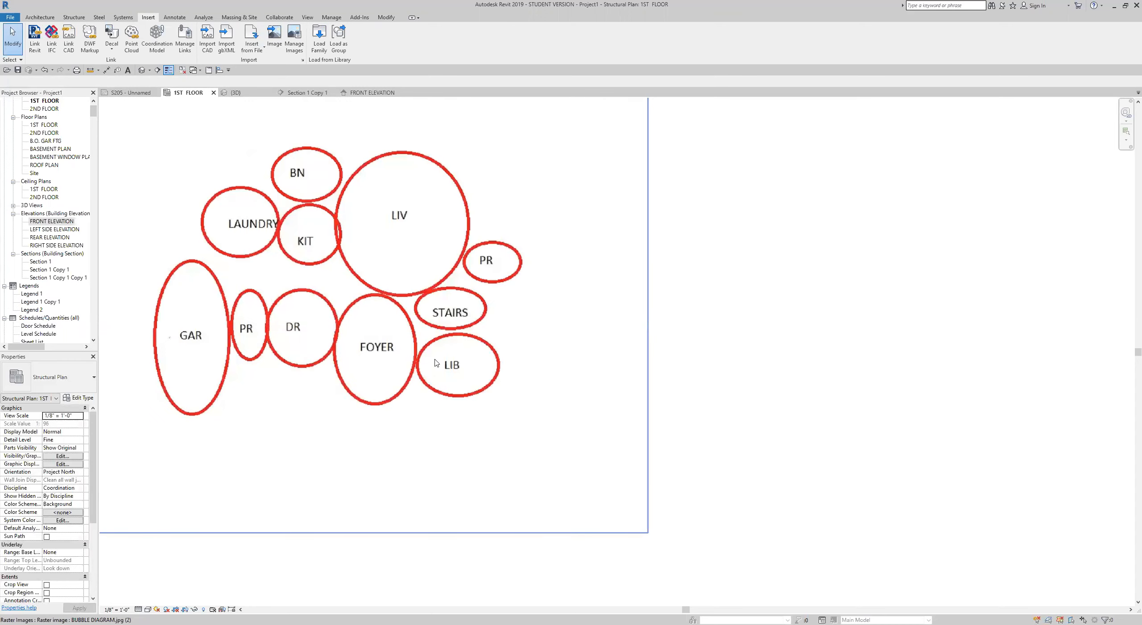
pyautogui.scroll(-4, 414, 349)
pyautogui.moveTo(415, 349); pyautogui.dragTo(345, 322, button='middle')
pyautogui.moveTo(459, 400); pyautogui.dragTo(419, 380, button='middle')
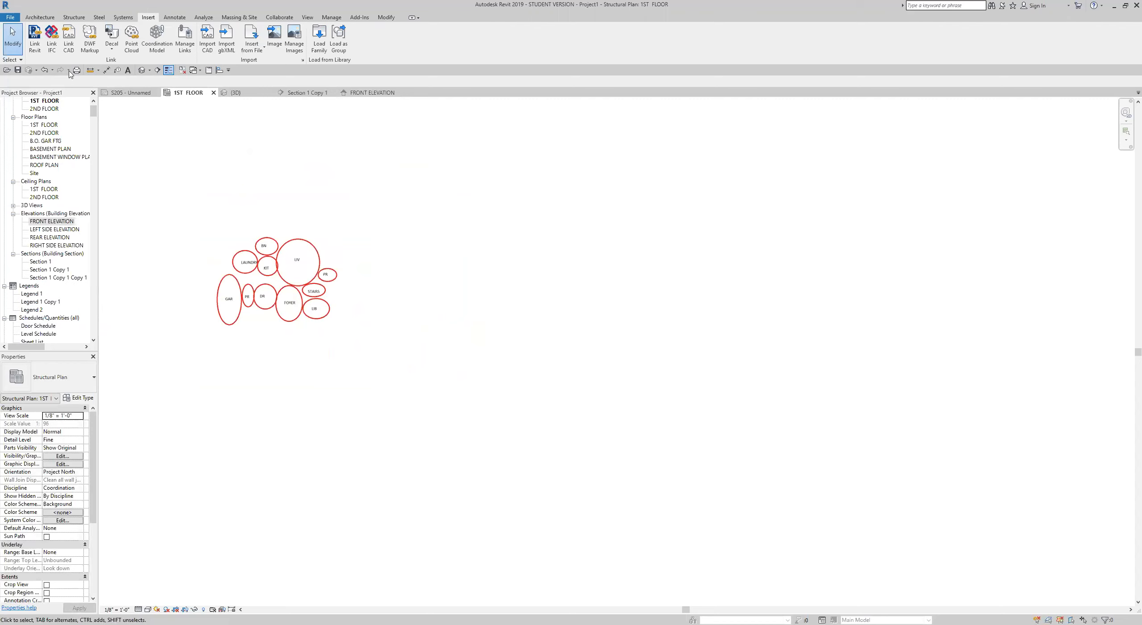
# - Set up a new Exterior - Brick W WOODI Stud stacked wall from B.O. BSMT WALL up to level T.O. 2ND FL WALL
pyautogui.click(40, 17)
pyautogui.click(40, 43)
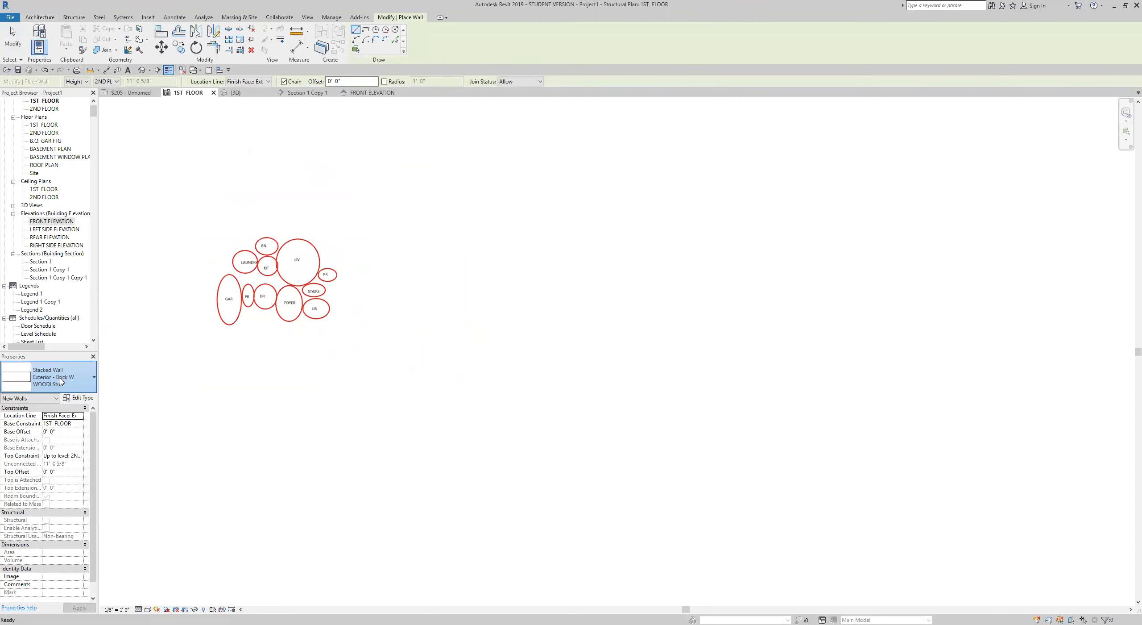
pyautogui.click(63, 377)
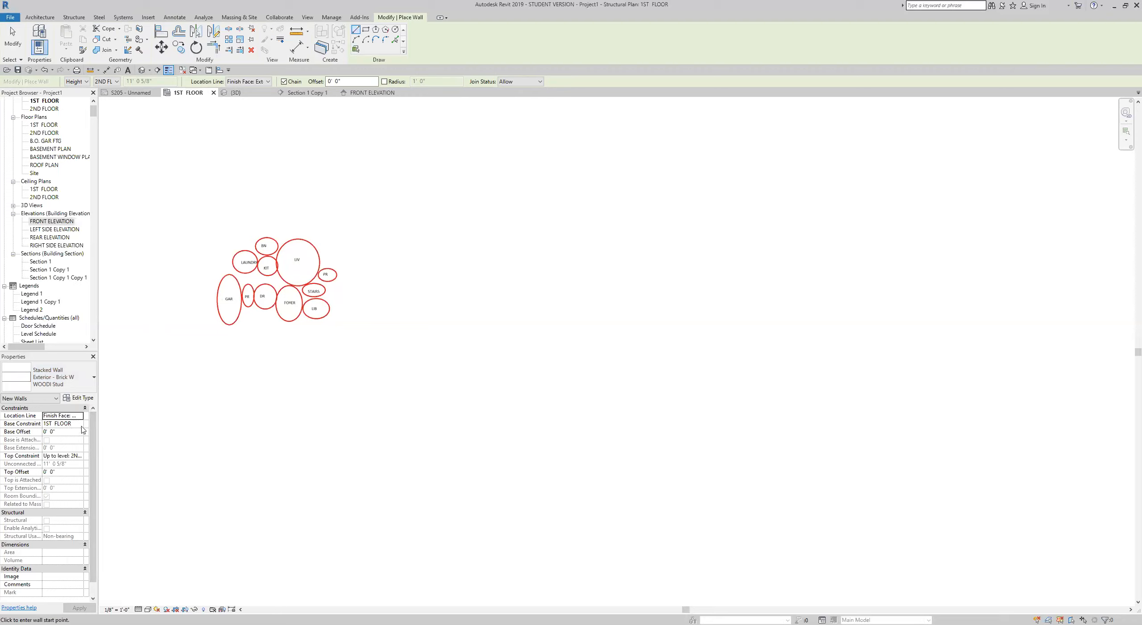
pyautogui.click(81, 424)
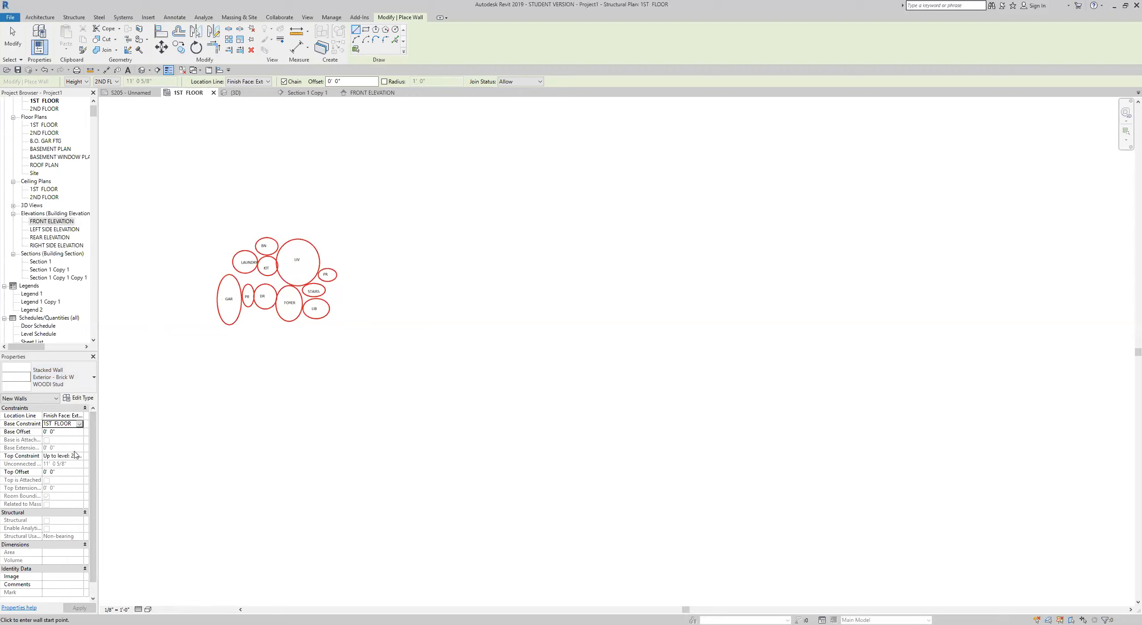
pyautogui.click(66, 432)
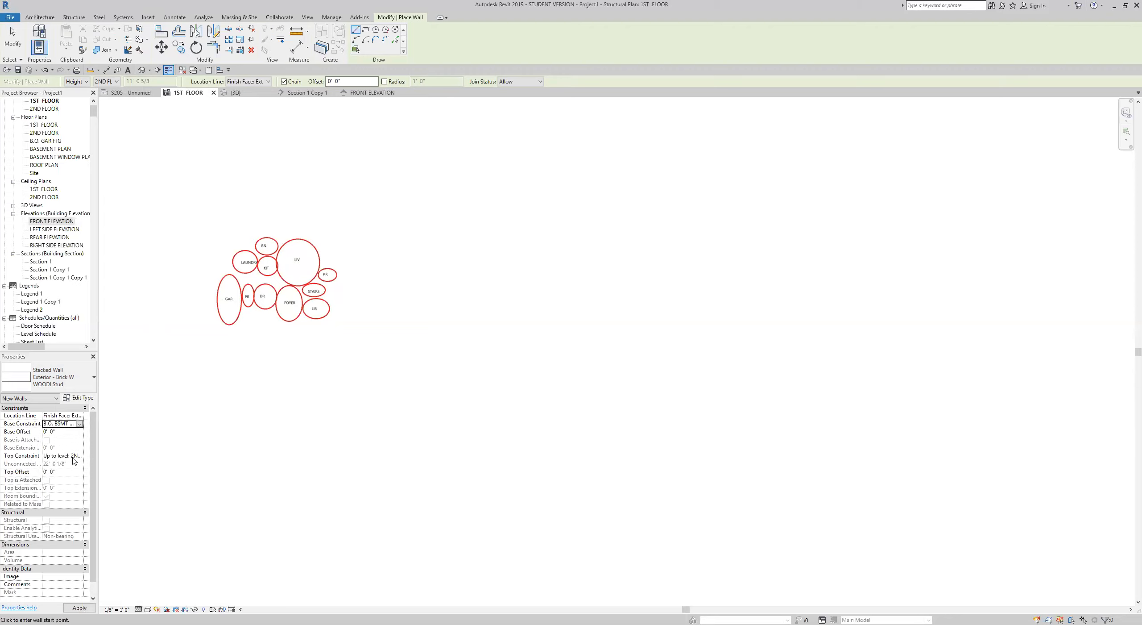
pyautogui.click(75, 456)
pyautogui.click(79, 456)
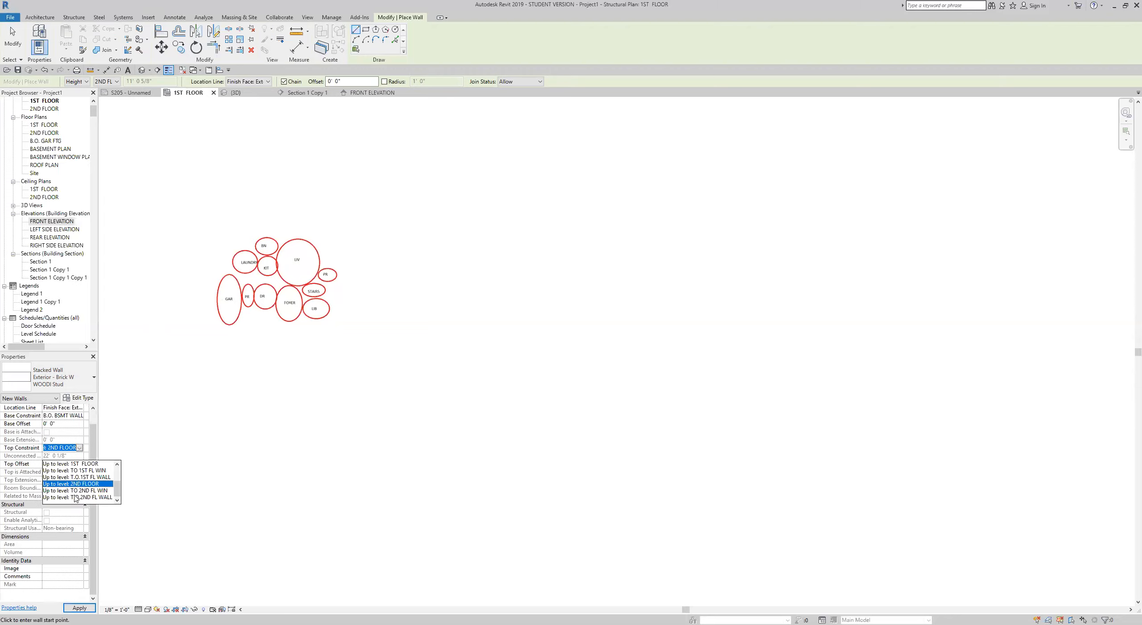
# - Draw a vertical exterior wall about 20 feet long beside the bubble diagram and end the wall command
pyautogui.click(410, 326)
pyautogui.click(410, 363)
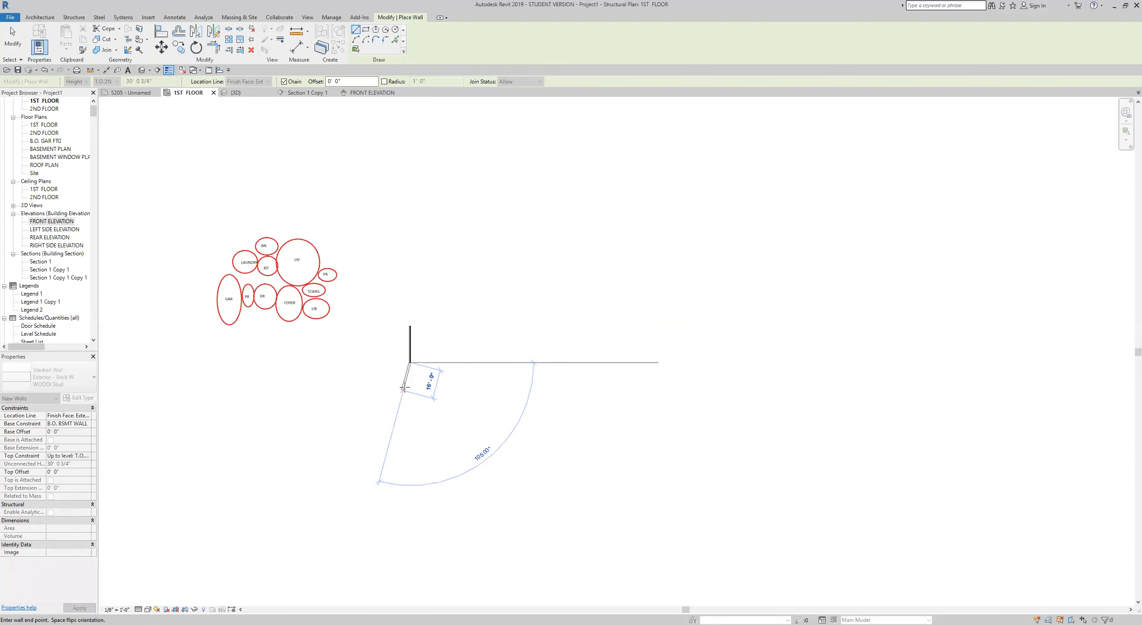
pyautogui.press('Escape')
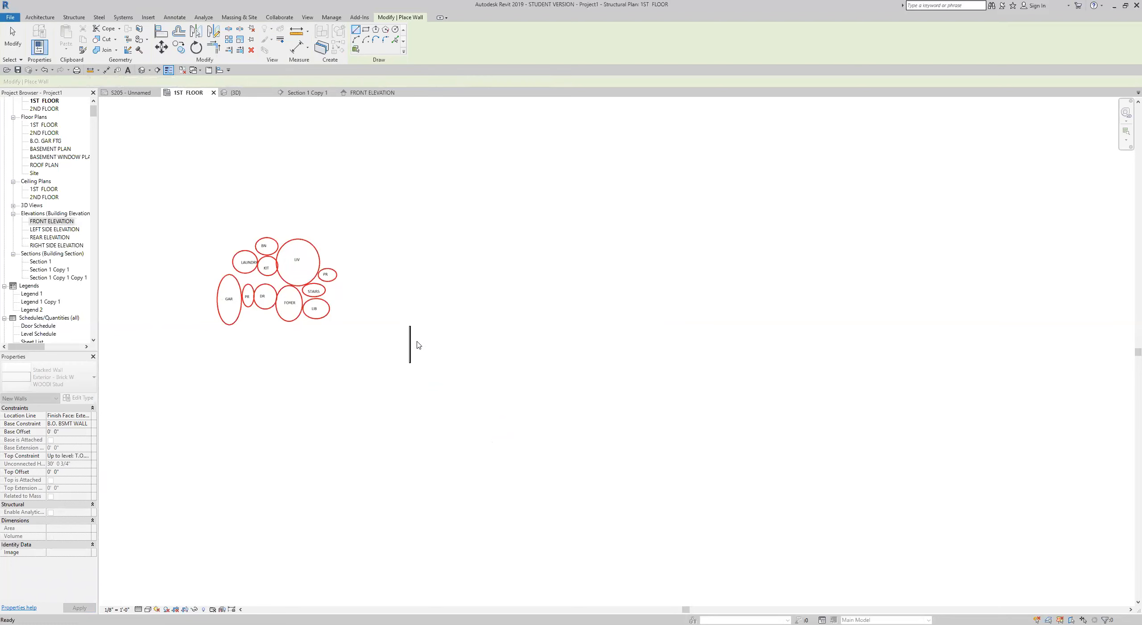
pyautogui.press('Escape')
pyautogui.scroll(8, 417, 344)
pyautogui.moveTo(413, 344); pyautogui.dragTo(472, 332, button='middle')
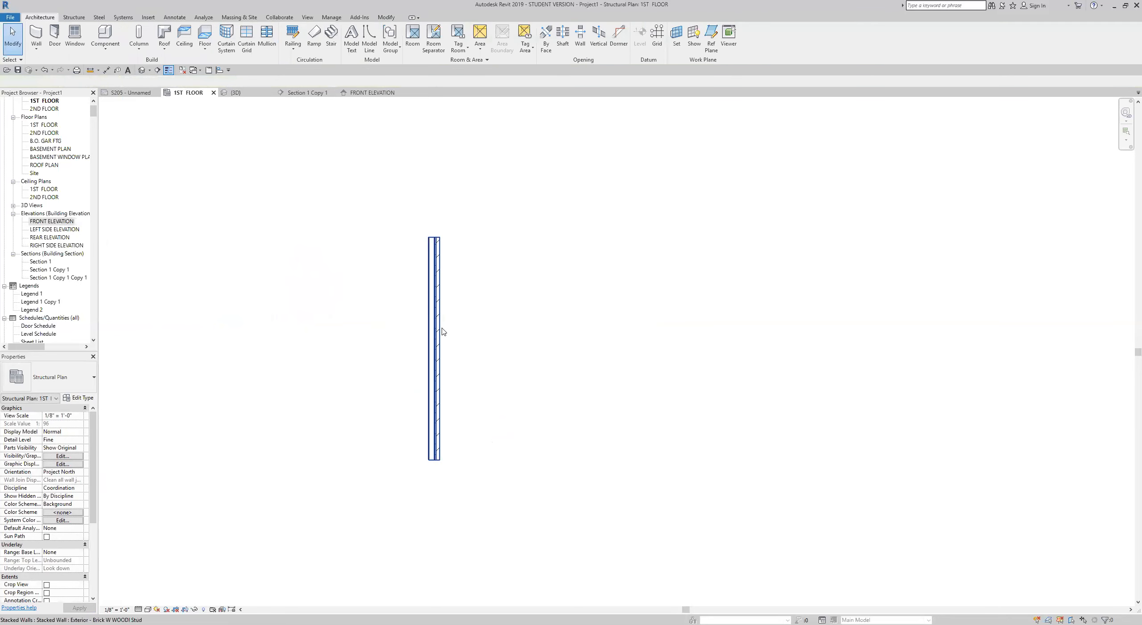
pyautogui.scroll(-5, 443, 331)
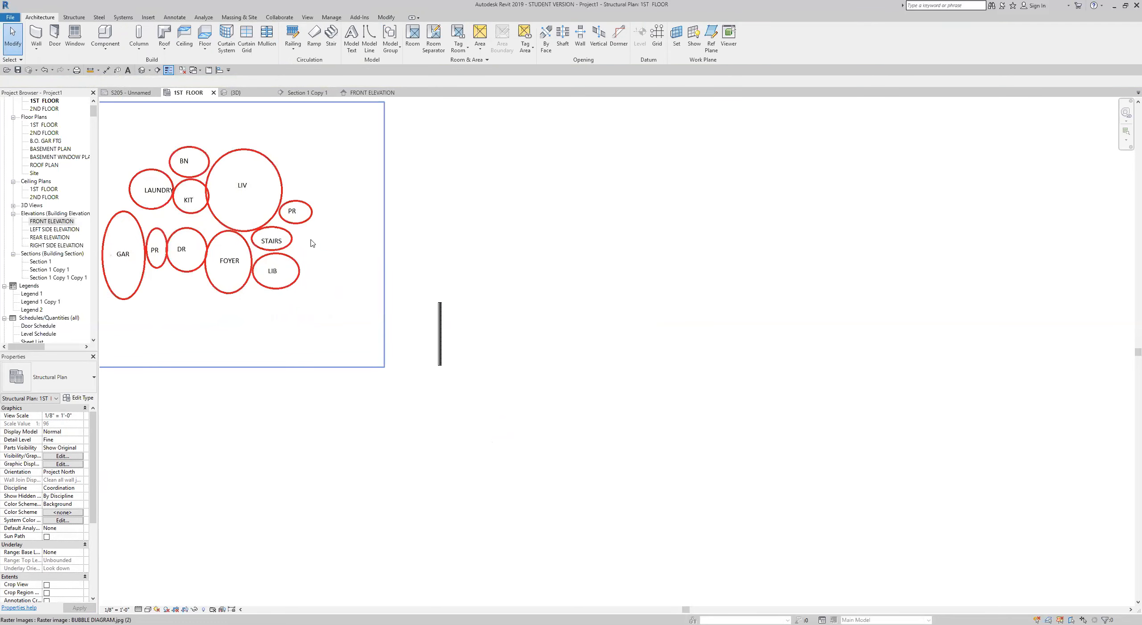
pyautogui.scroll(4, 426, 338)
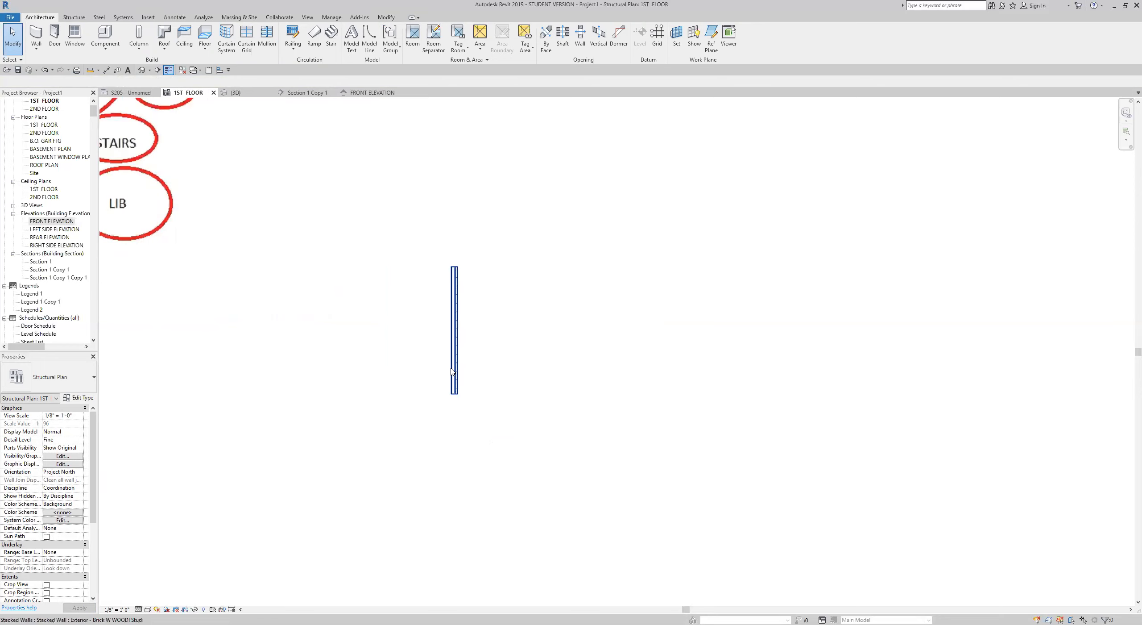
# - Copy the vertical exterior wall a short distance to its right and rotate the copy by 90 degrees
pyautogui.click(456, 339)
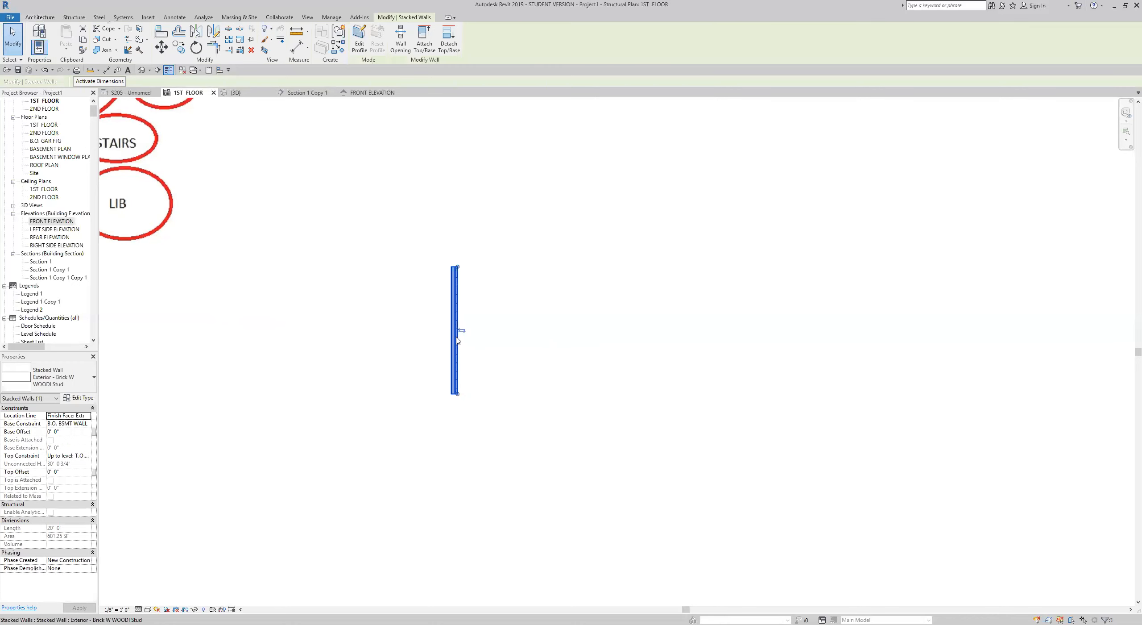
pyautogui.click(178, 44)
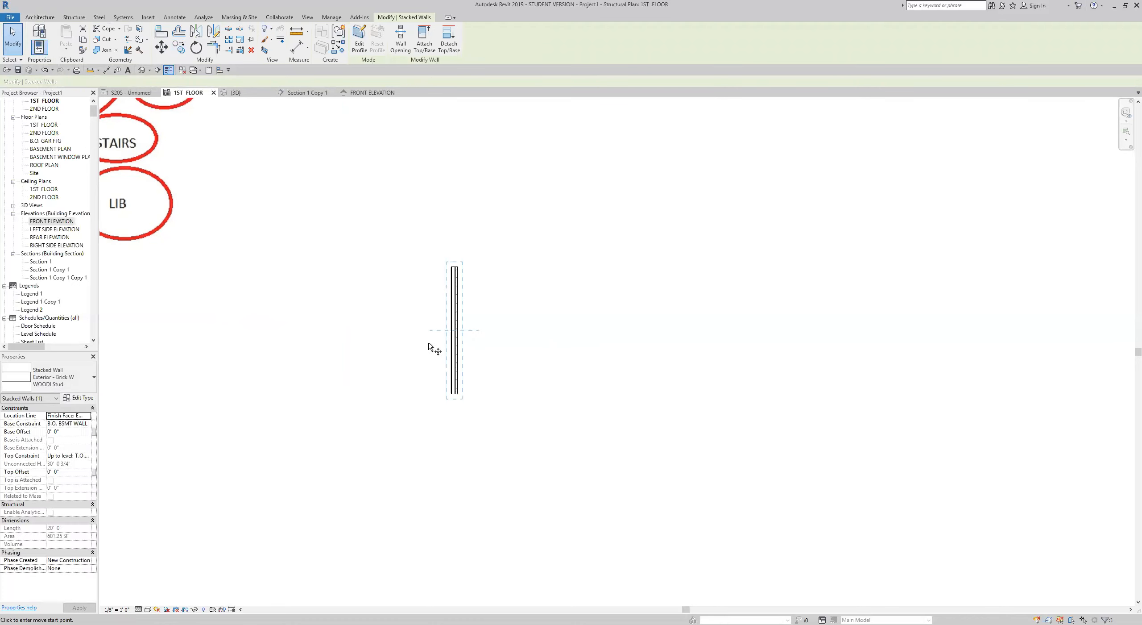
pyautogui.click(432, 332)
pyautogui.click(500, 339)
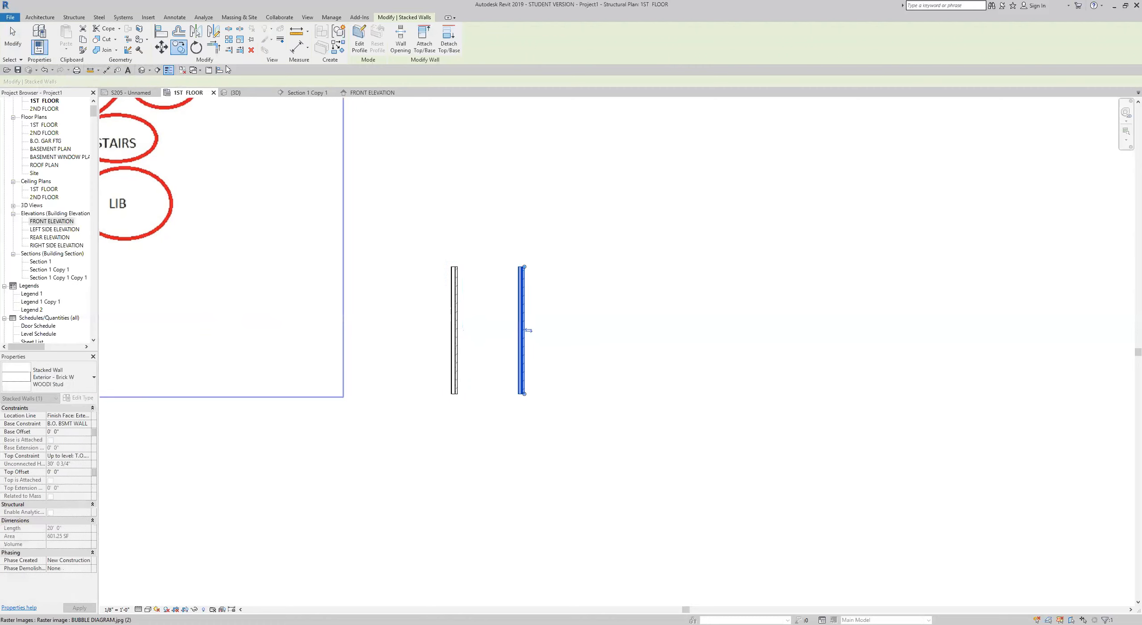
pyautogui.click(196, 47)
pyautogui.click(607, 318)
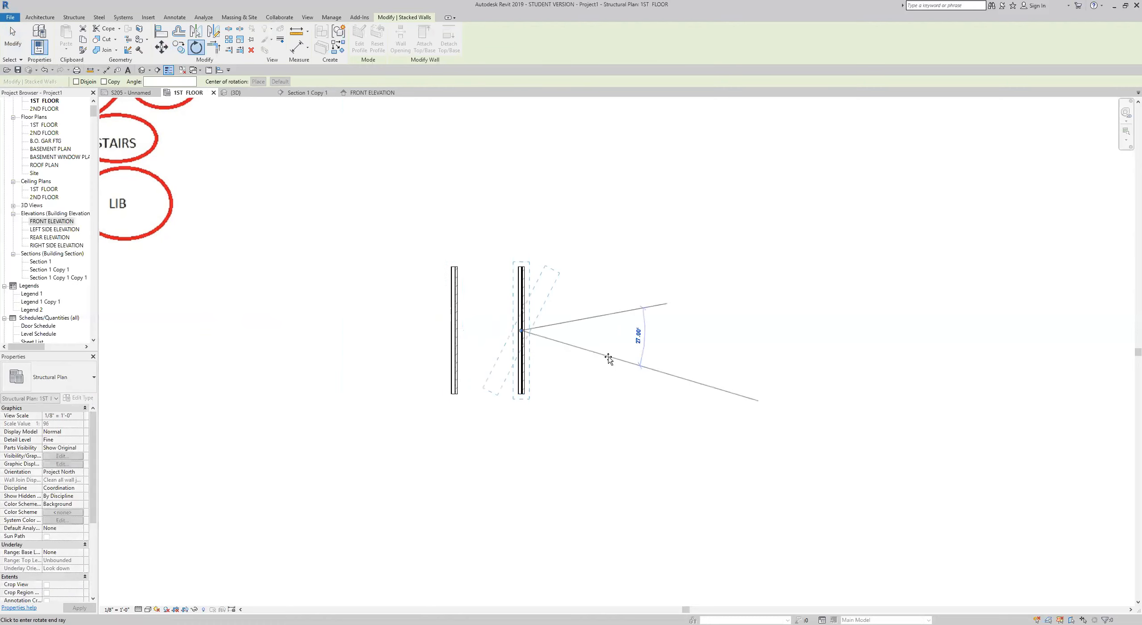
pyautogui.write('90')
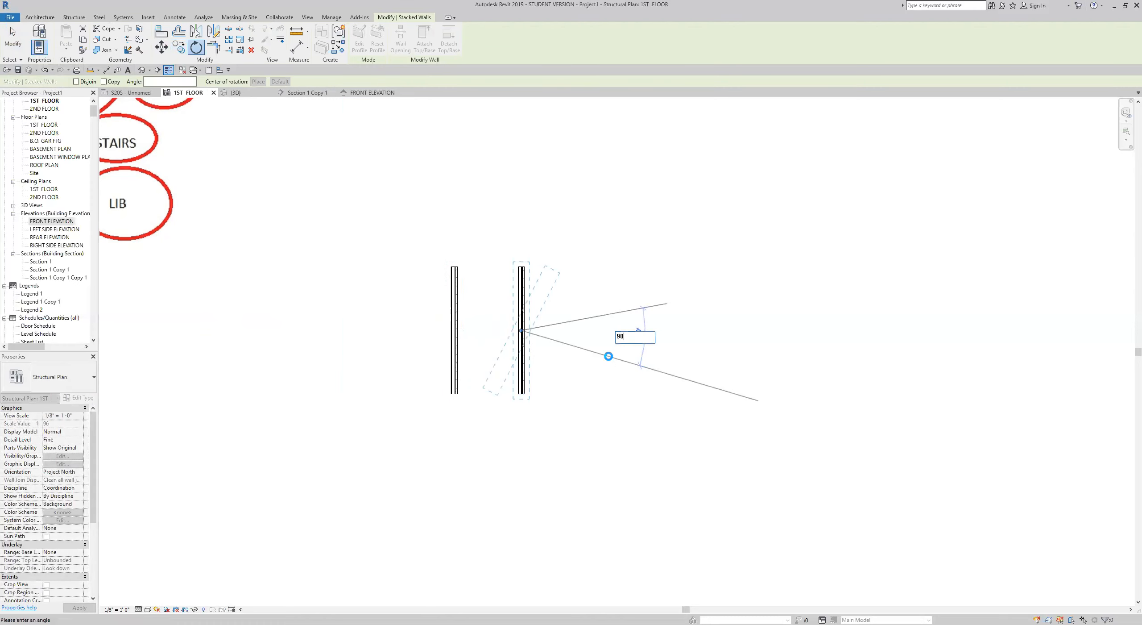
pyautogui.press('Return')
# - Move the rotated wall to the vertical wall's lower end and stretch it across that wall to about 38 feet long
pyautogui.moveTo(431, 372); pyautogui.dragTo(401, 386)
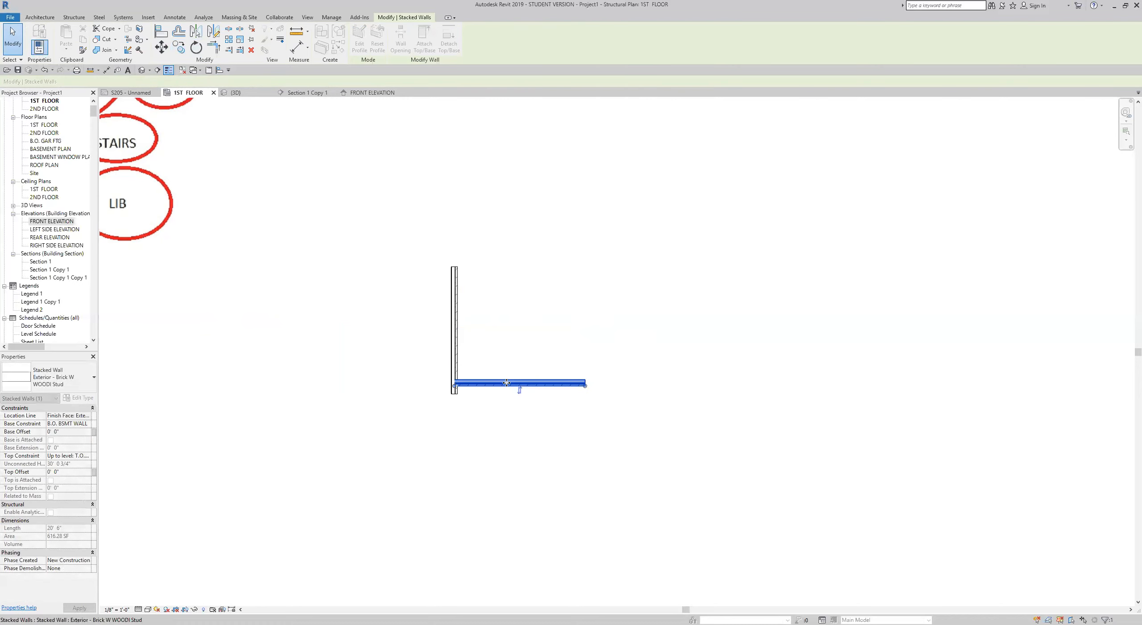
pyautogui.moveTo(495, 382); pyautogui.dragTo(254, 389)
pyautogui.scroll(2, 464, 404)
pyautogui.scroll(-2, 545, 371)
pyautogui.moveTo(559, 421); pyautogui.dragTo(589, 422, button='middle')
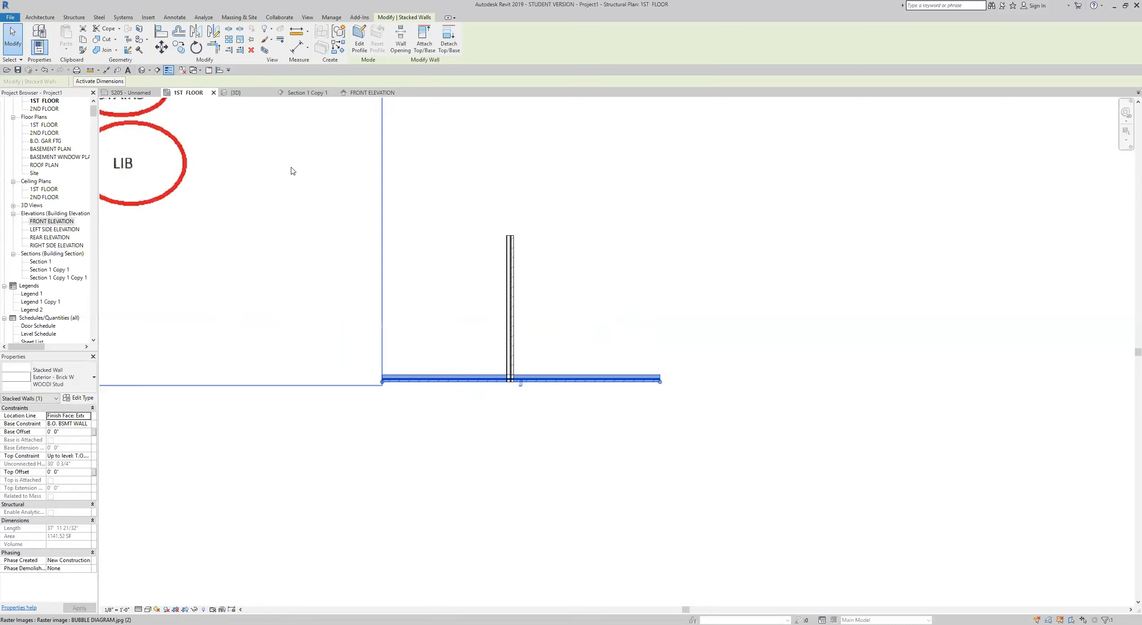
# - Trim the horizontal and vertical walls to a corner, keeping the horizontal part left of the vertical wall
pyautogui.click(216, 52)
pyautogui.click(464, 380)
pyautogui.click(514, 356)
pyautogui.scroll(-1, 544, 384)
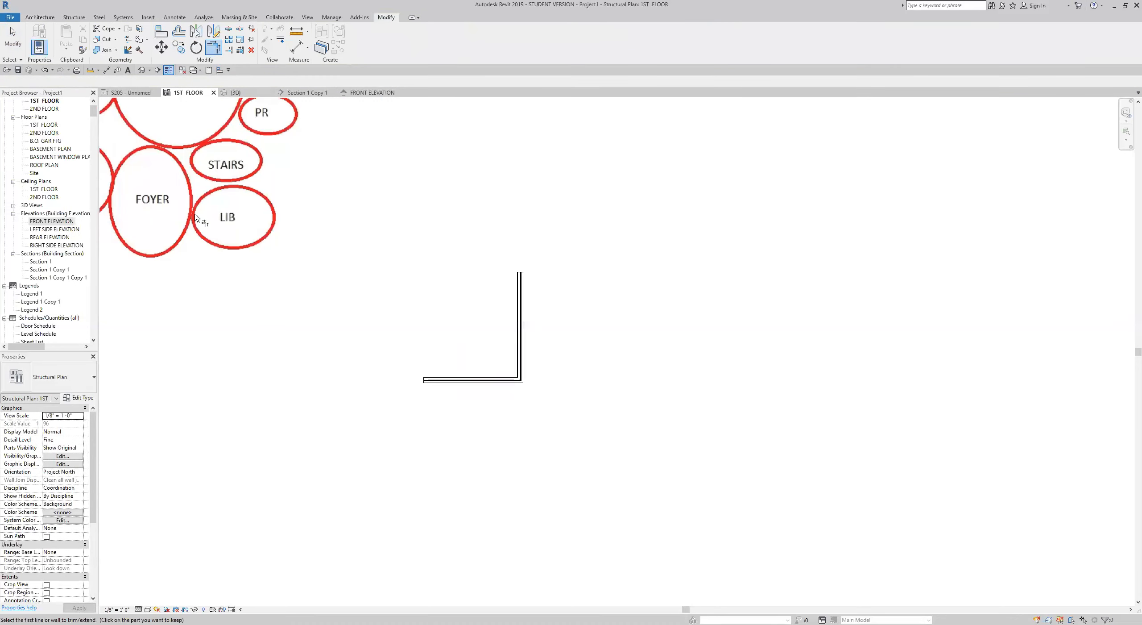
pyautogui.moveTo(395, 349); pyautogui.dragTo(471, 349, button='middle')
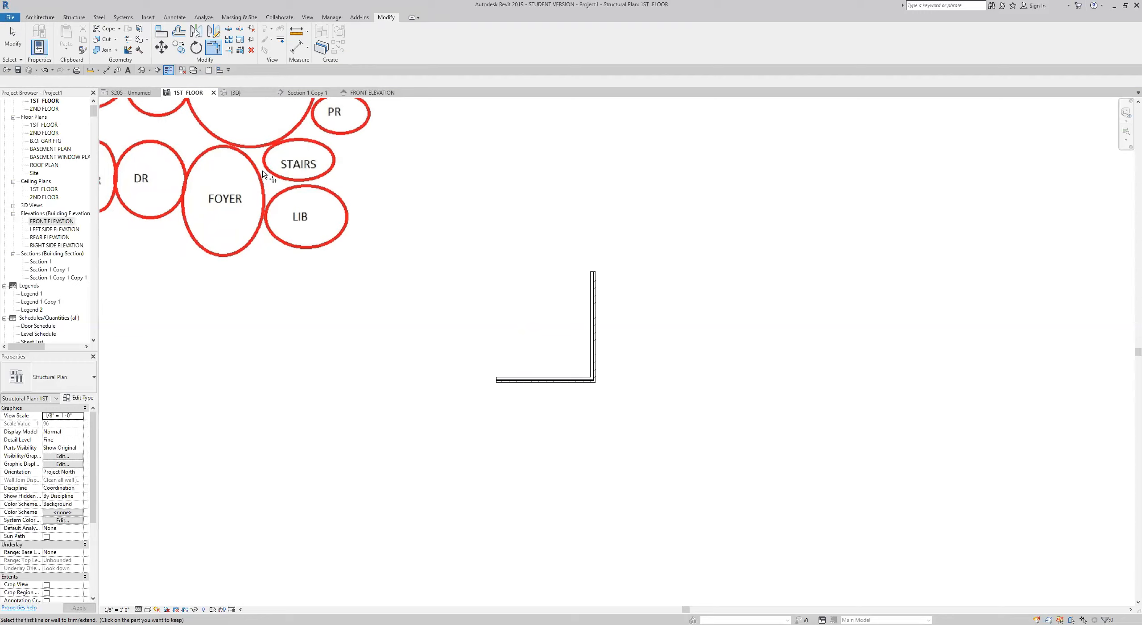
pyautogui.press('Escape')
# - Mirror a copy of the vertical wall about a drawn vertical axis near the middle of the horizontal wall
pyautogui.click(593, 336)
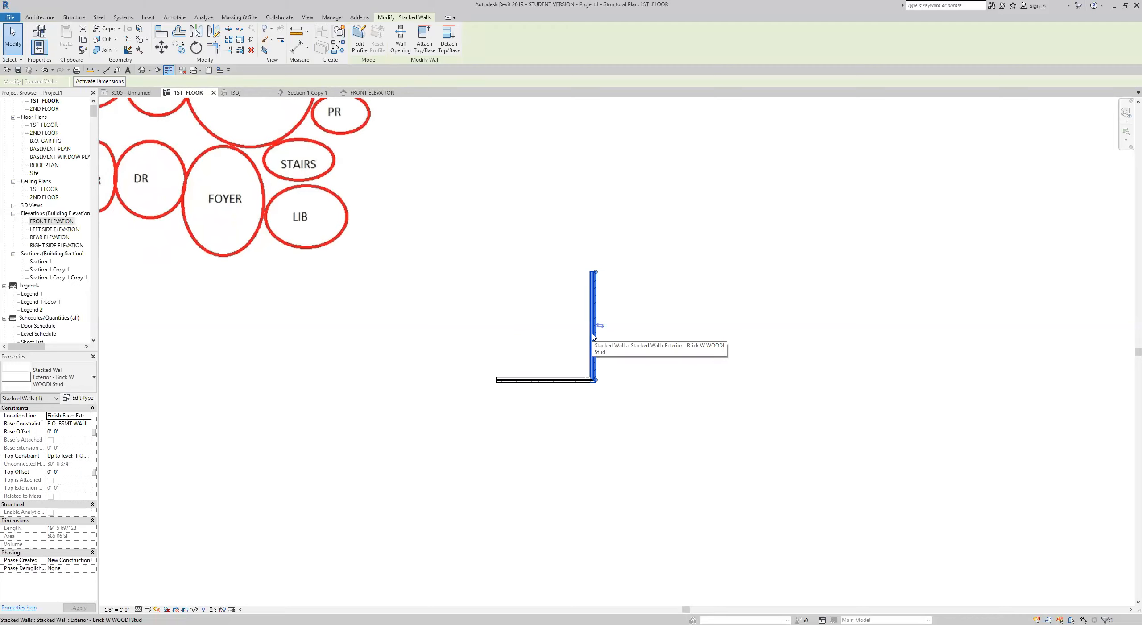
pyautogui.click(214, 36)
pyautogui.click(538, 352)
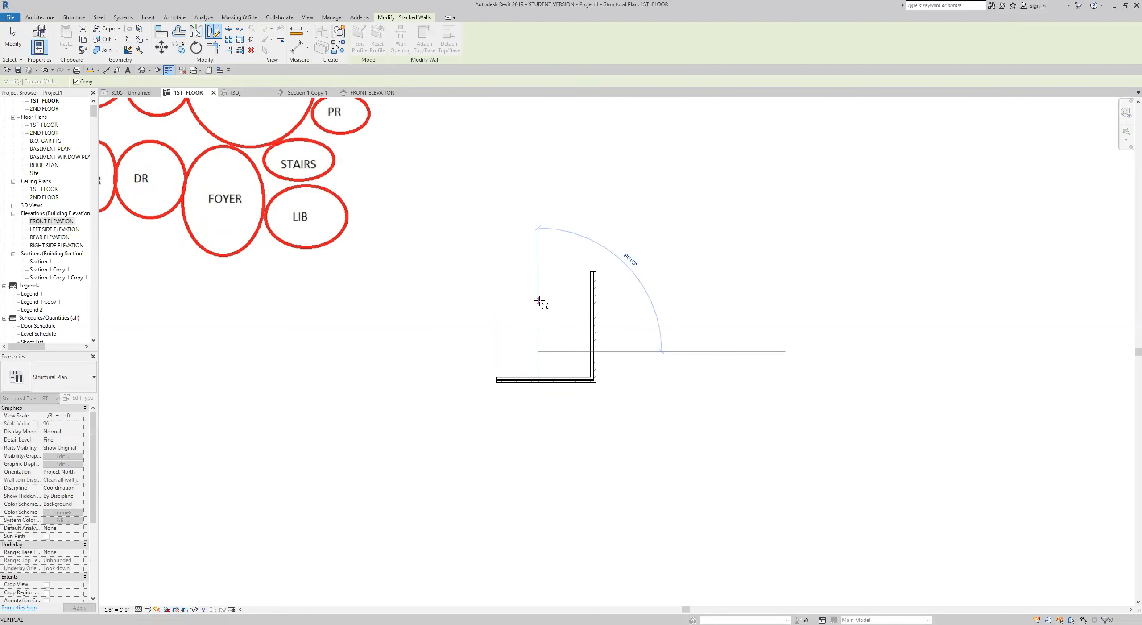
pyautogui.click(538, 301)
pyautogui.moveTo(555, 329); pyautogui.dragTo(570, 328, button='middle')
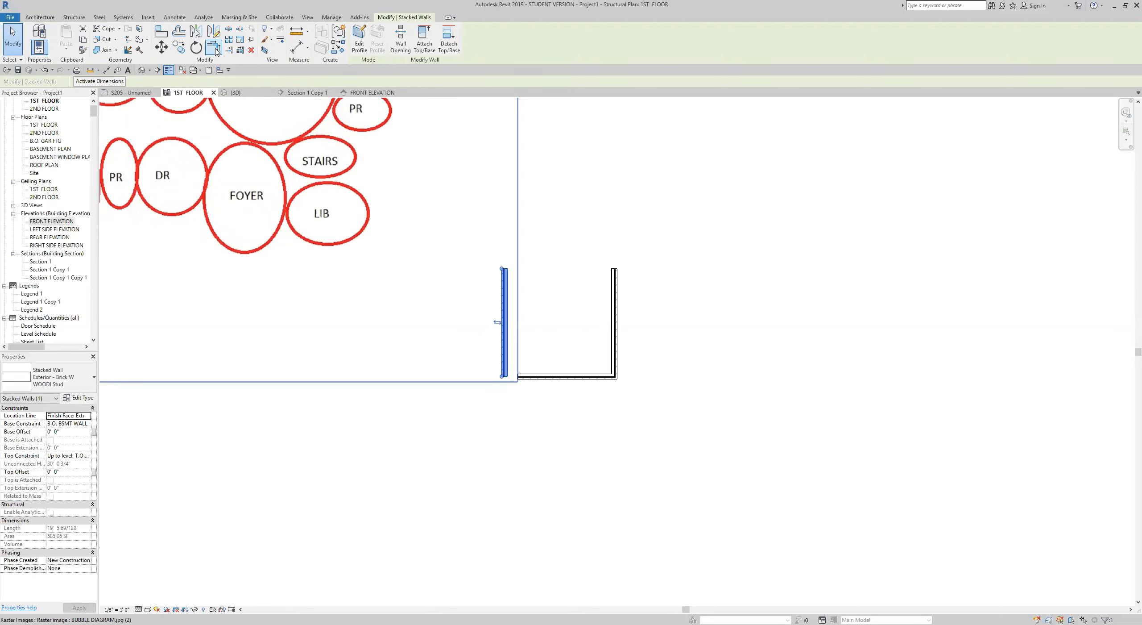
# - Join the mirrored wall and the horizontal wall into a corner with Trim/Extend, forming a U-shaped layout
pyautogui.click(522, 339)
pyautogui.click(505, 354)
pyautogui.click(531, 377)
pyautogui.moveTo(530, 415); pyautogui.dragTo(556, 473, button='middle')
pyautogui.scroll(-1, 555, 473)
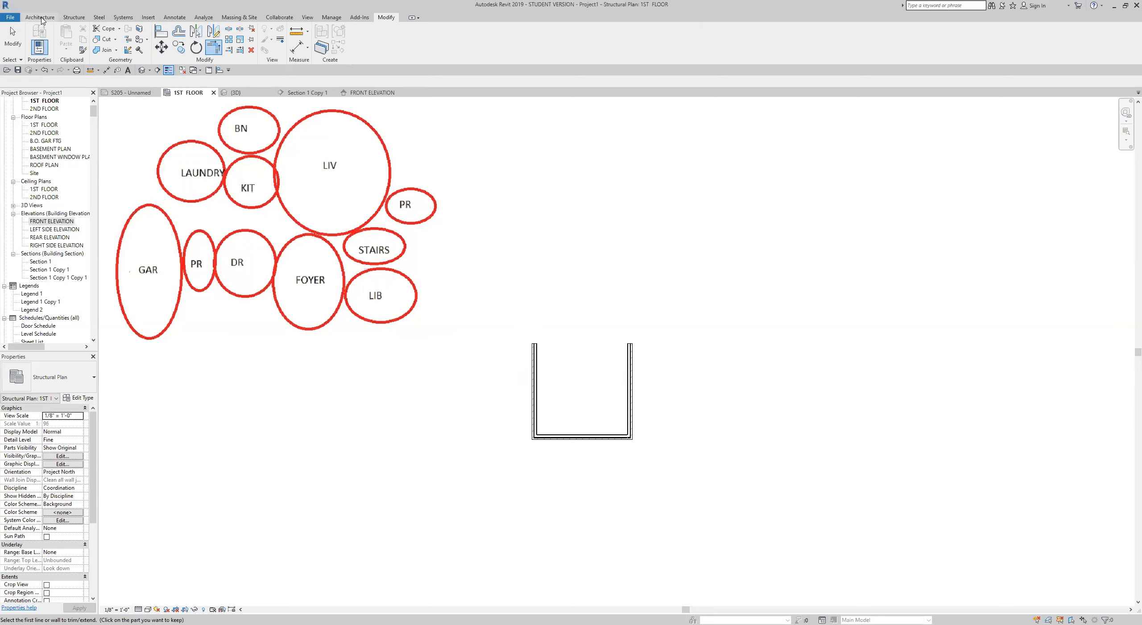
# - Draw an Interior - 2X4 wall horizontally between the two vertical walls, about 5'-6" below their open ends
pyautogui.click(40, 17)
pyautogui.press('w')
pyautogui.press('a')
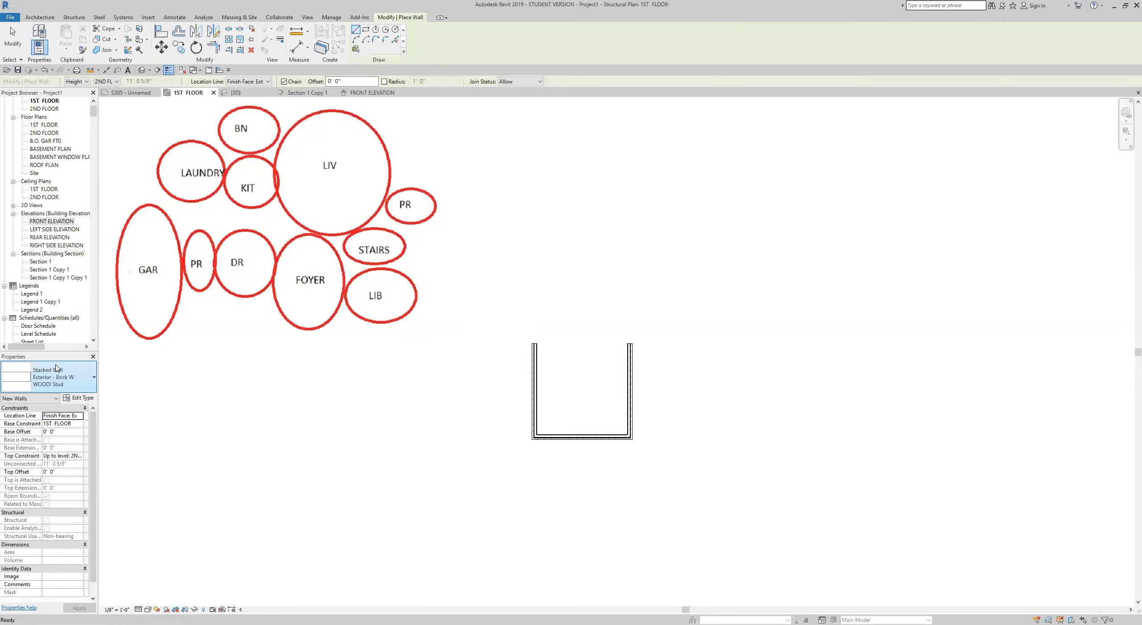
pyautogui.click(67, 377)
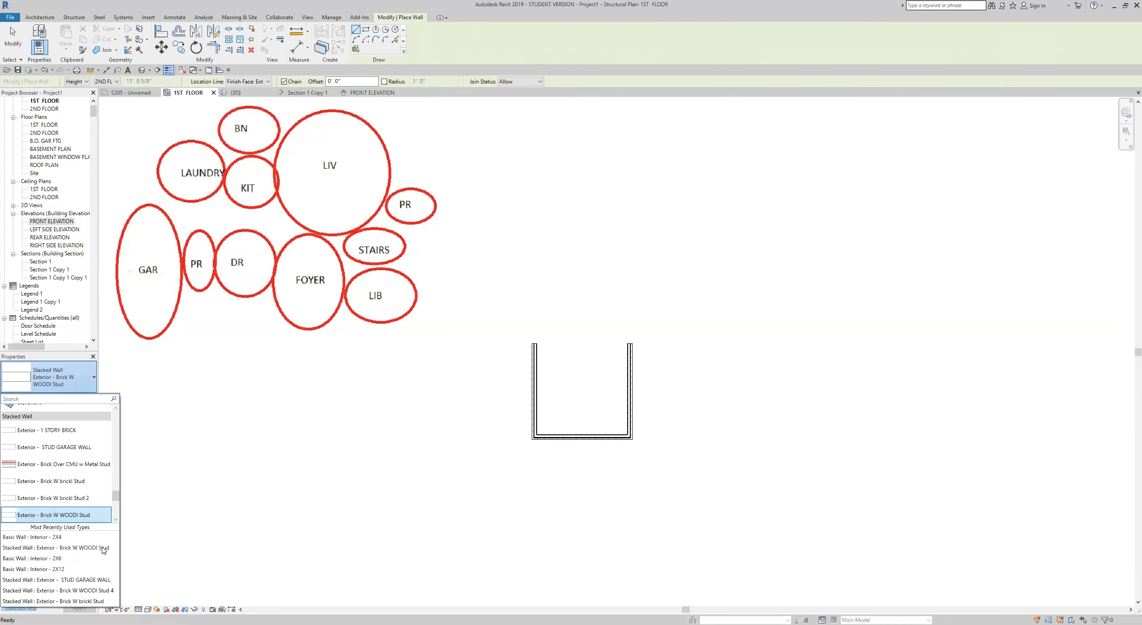
pyautogui.click(630, 369)
pyautogui.click(538, 372)
pyautogui.press('Escape')
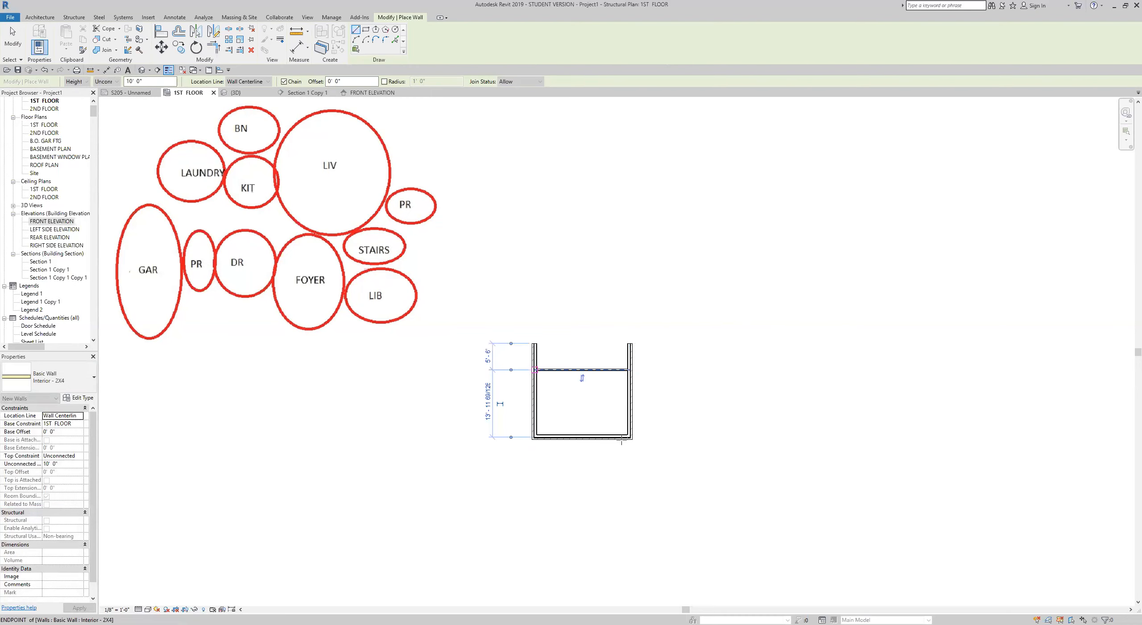
pyautogui.press('Escape')
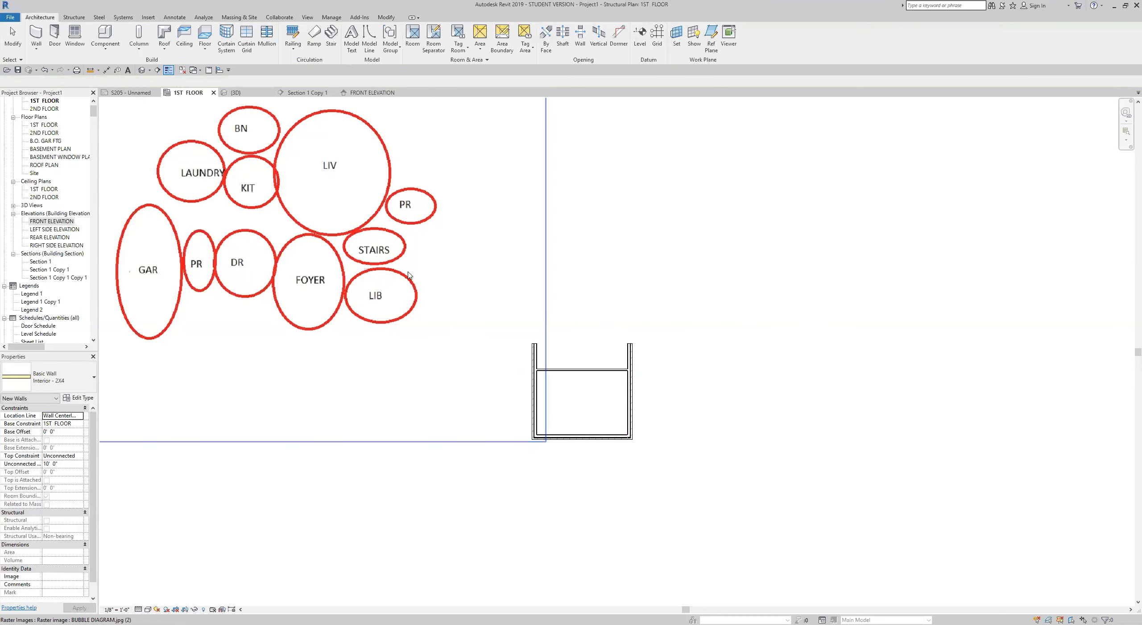
pyautogui.moveTo(451, 354); pyautogui.dragTo(427, 337, button='middle')
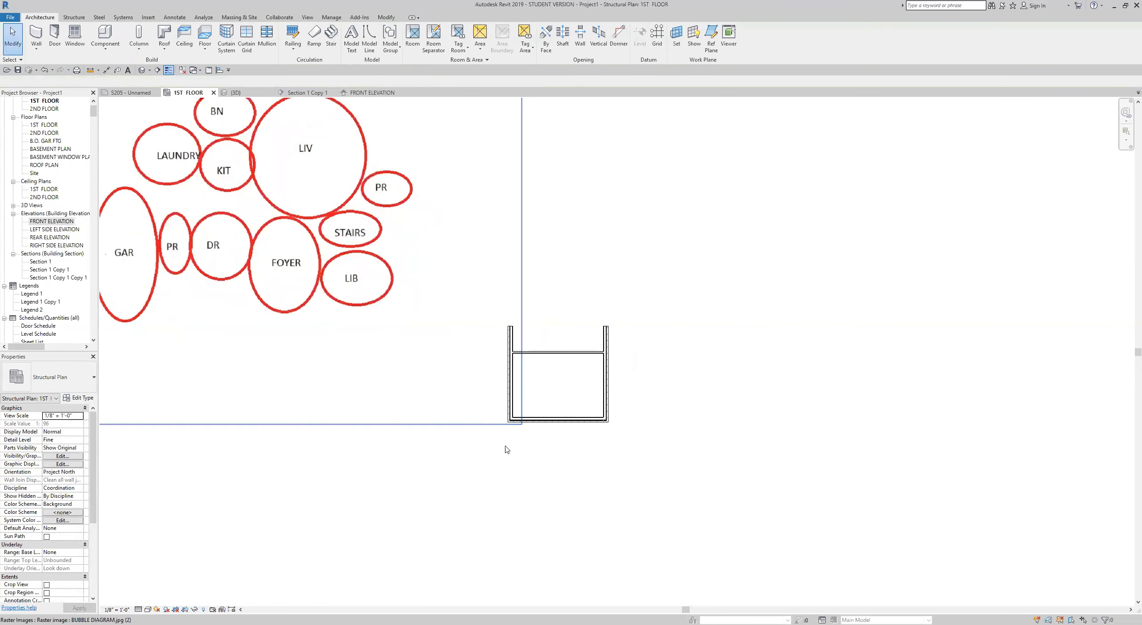
# - Add an aligned dimension, referenced to wall faces, between the inner faces of the two vertical exterior walls
pyautogui.scroll(5, 575, 392)
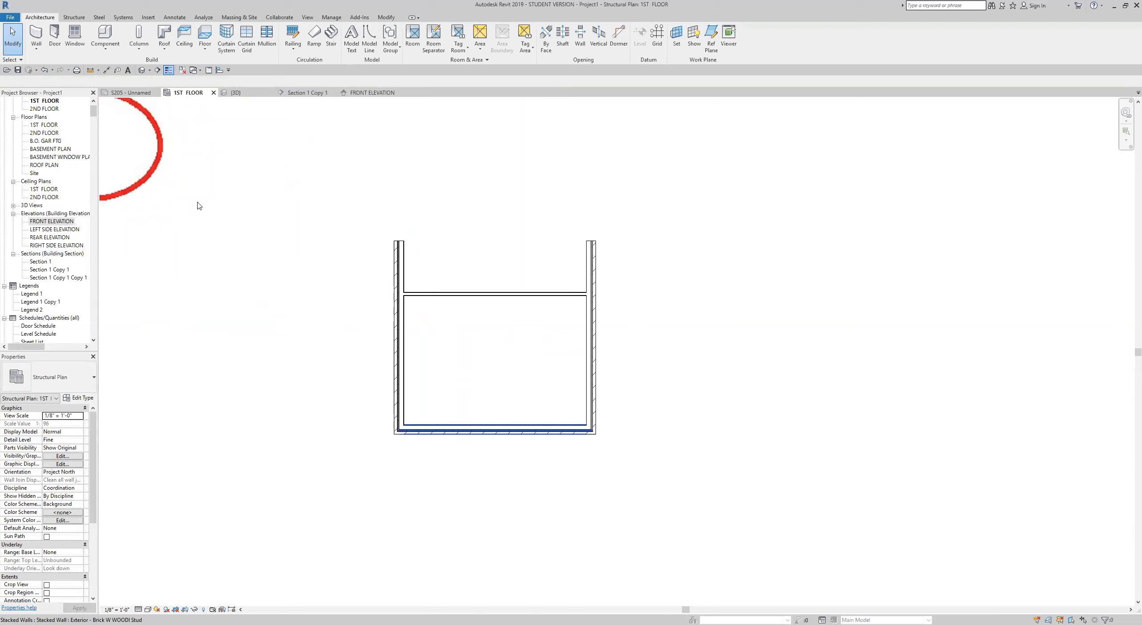
pyautogui.click(107, 71)
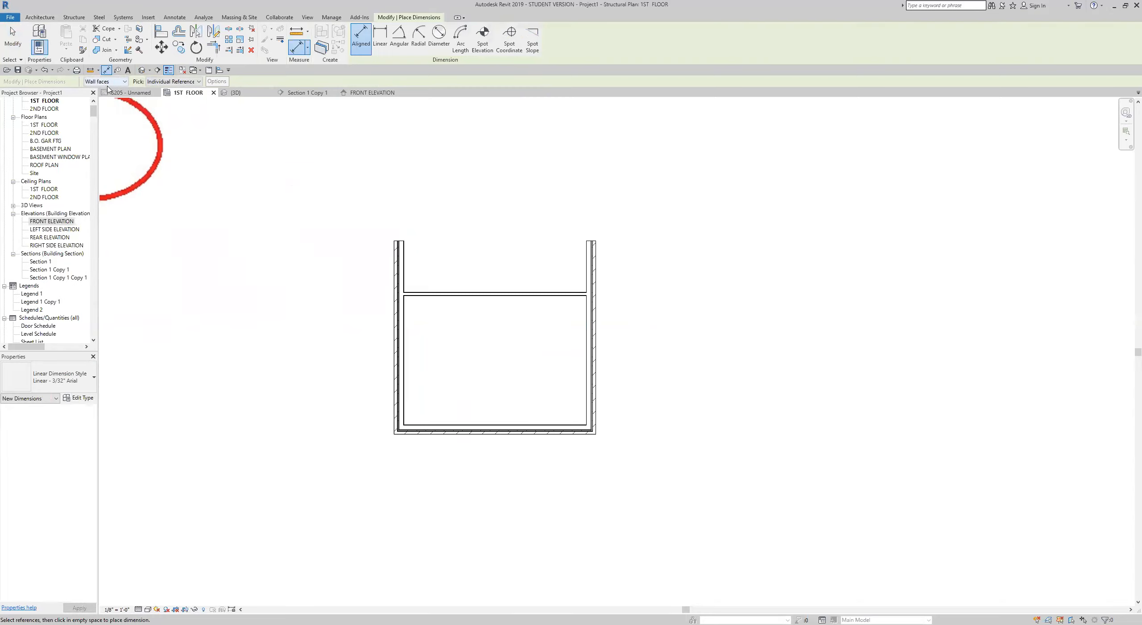
pyautogui.click(127, 81)
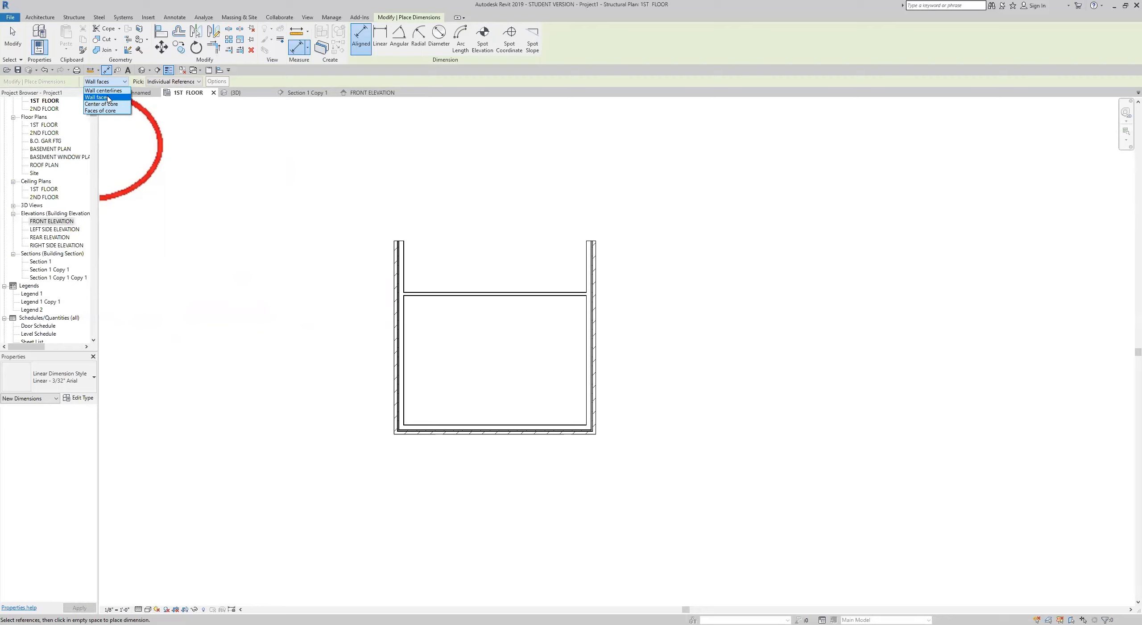
pyautogui.click(108, 98)
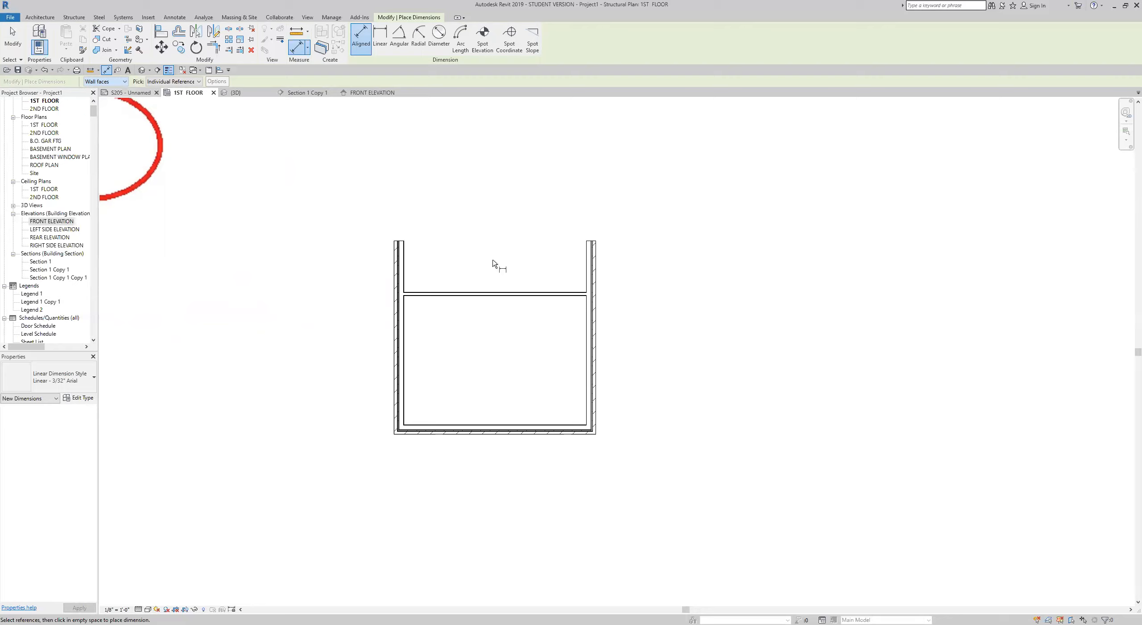
pyautogui.click(583, 375)
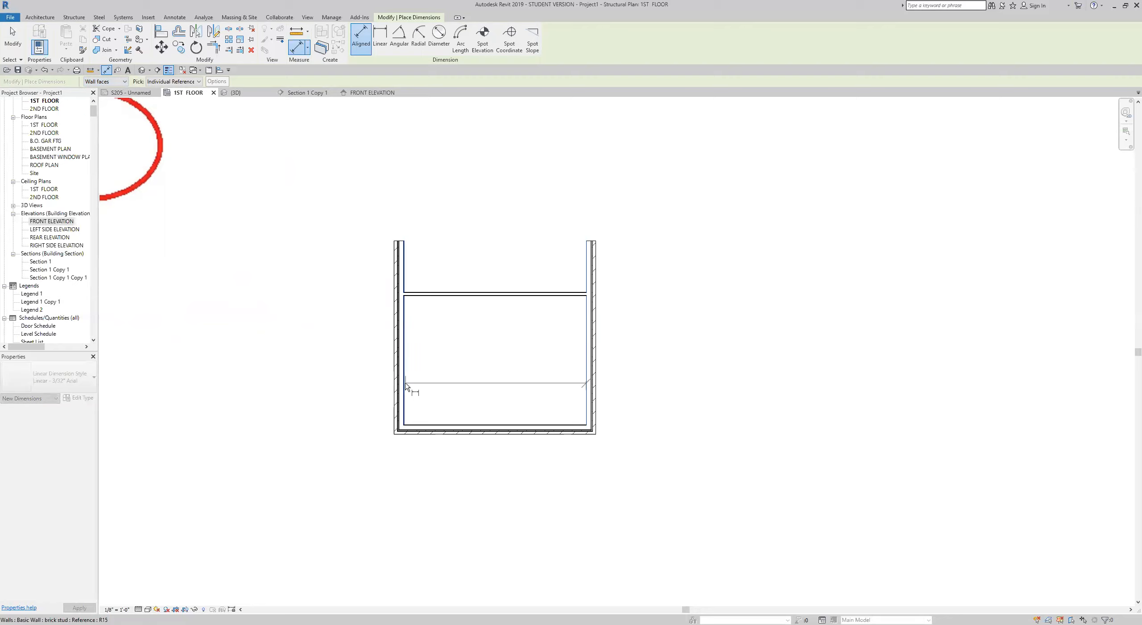
pyautogui.click(406, 386)
pyautogui.click(328, 376)
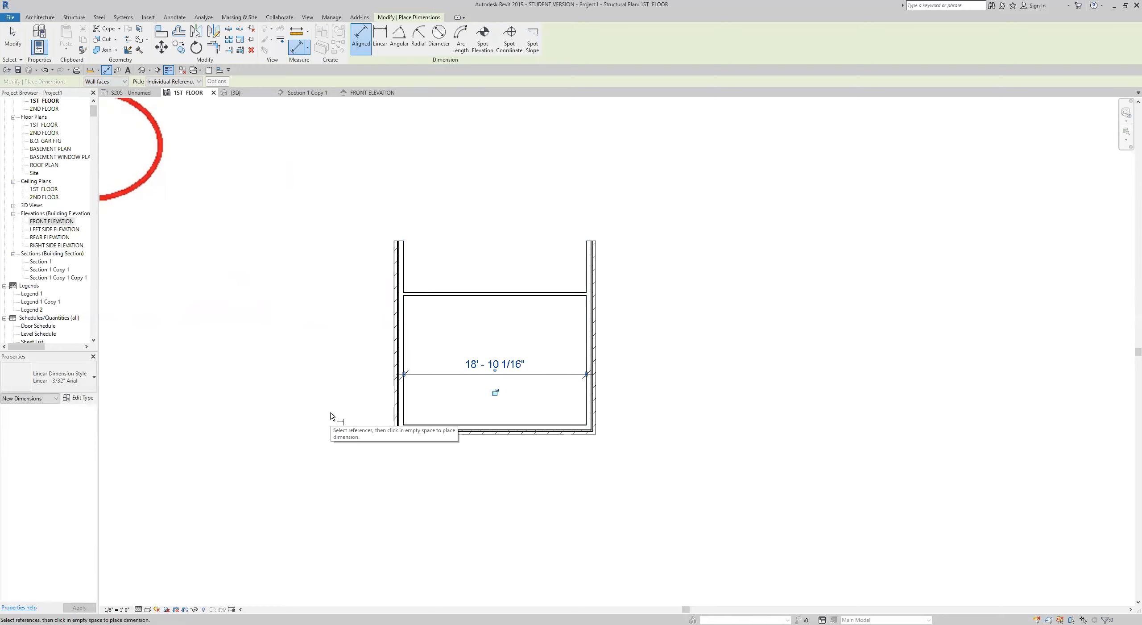
pyautogui.press('Escape')
pyautogui.press('Escape')
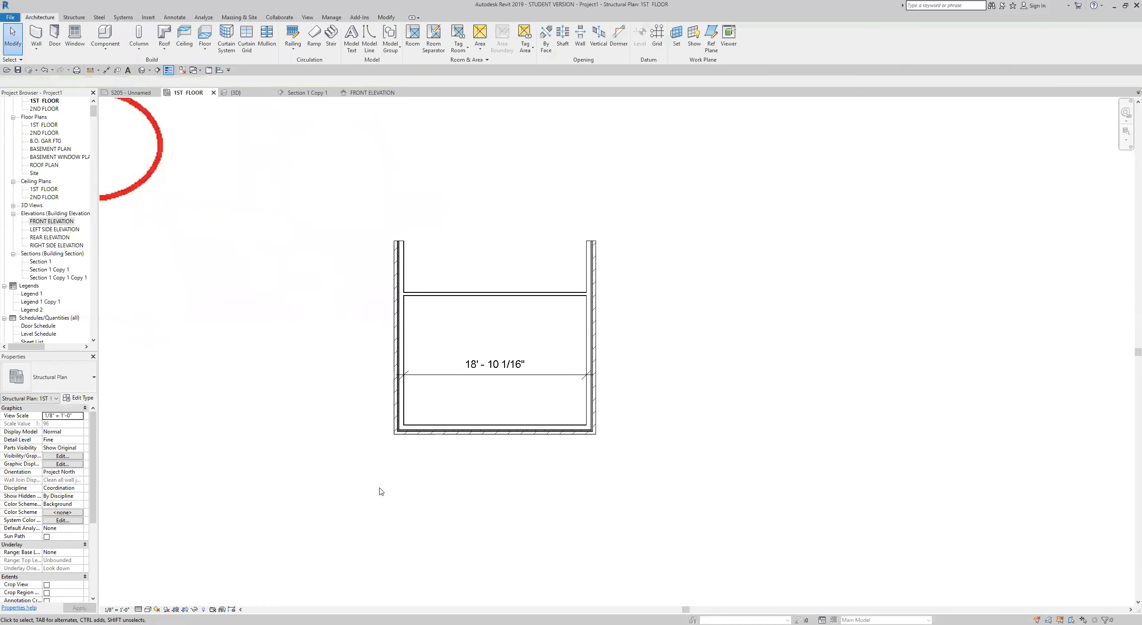
# - Add an aligned dimension between the interior wall's lower face and the bottom exterior wall's inner face
pyautogui.click(106, 70)
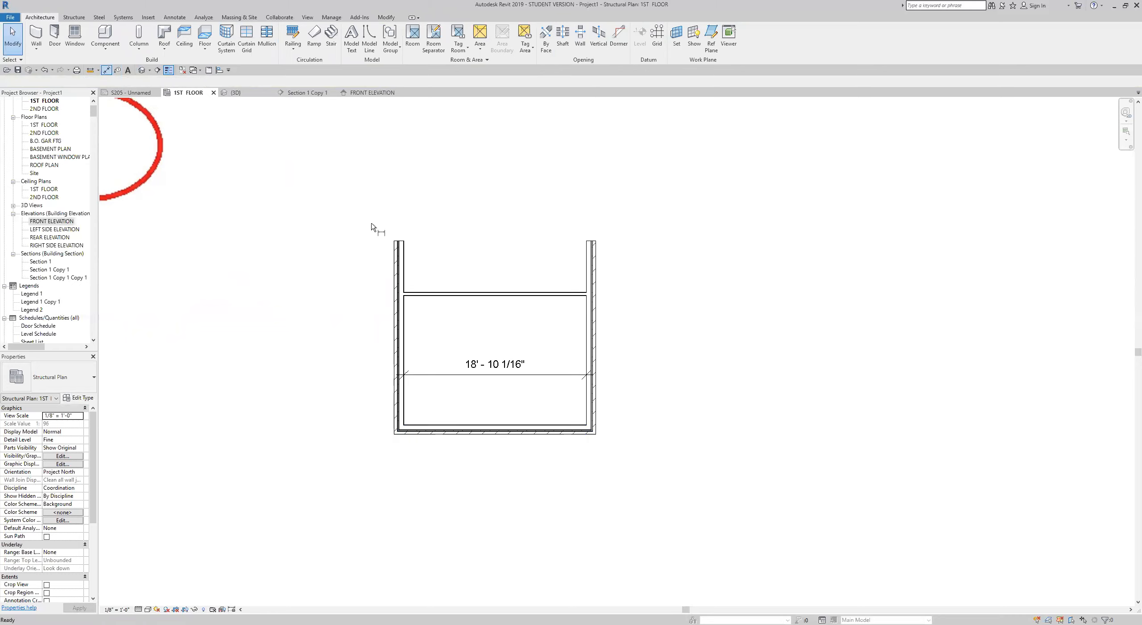
pyautogui.click(549, 295)
pyautogui.click(565, 422)
pyautogui.click(558, 448)
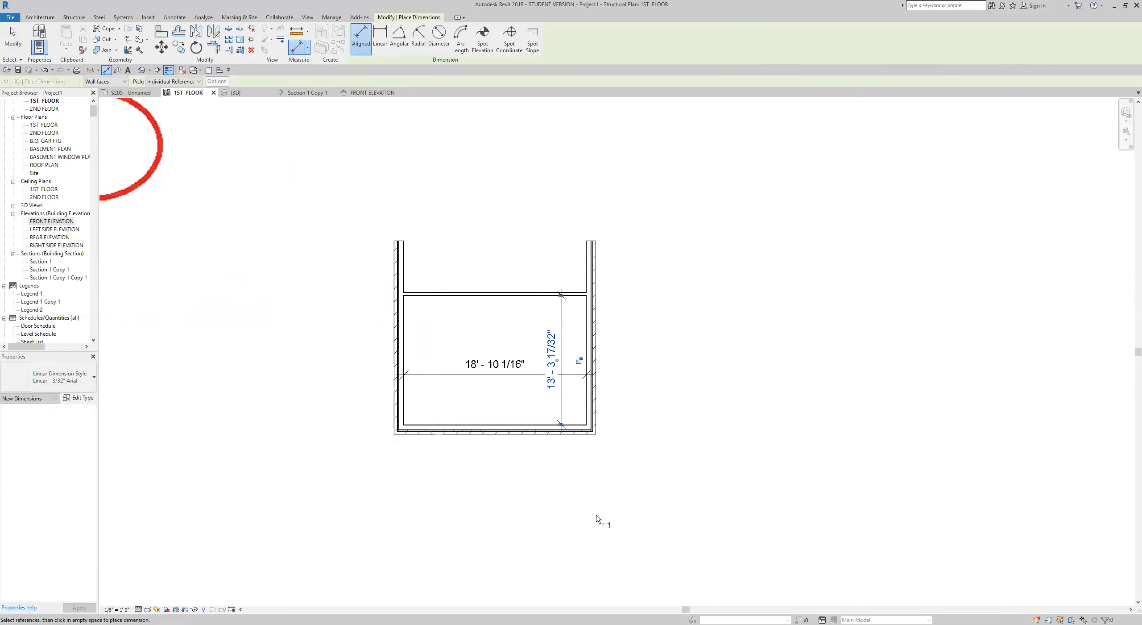
pyautogui.press('Escape')
pyautogui.press('Escape')
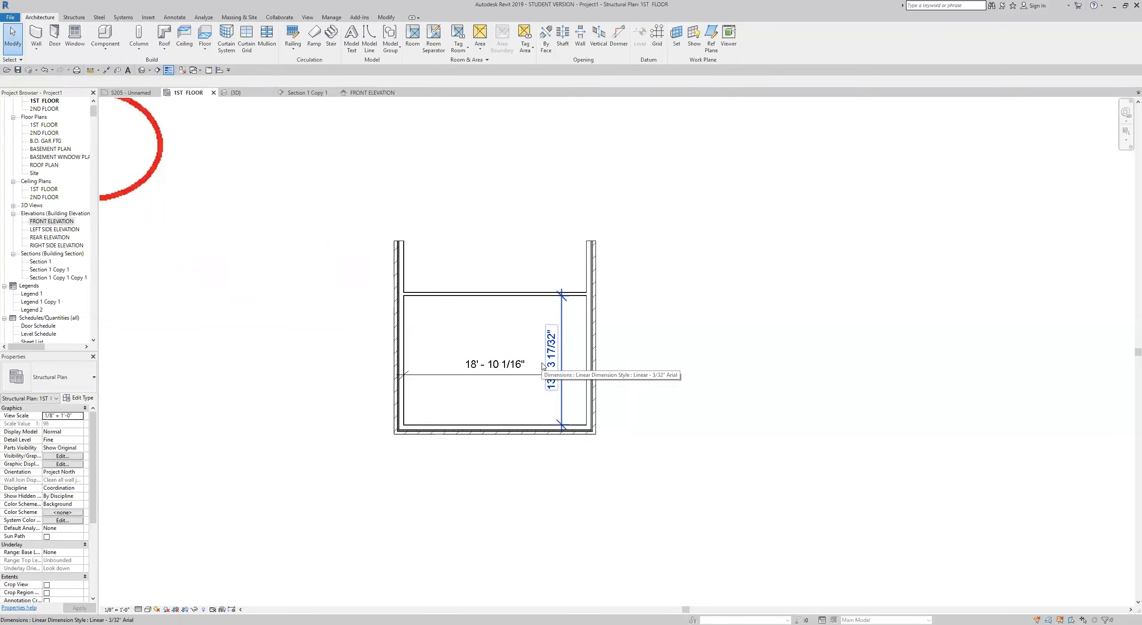
# - Move the horizontal interior wall by setting its clear distance to the bottom exterior wall to 12'
pyautogui.click(527, 292)
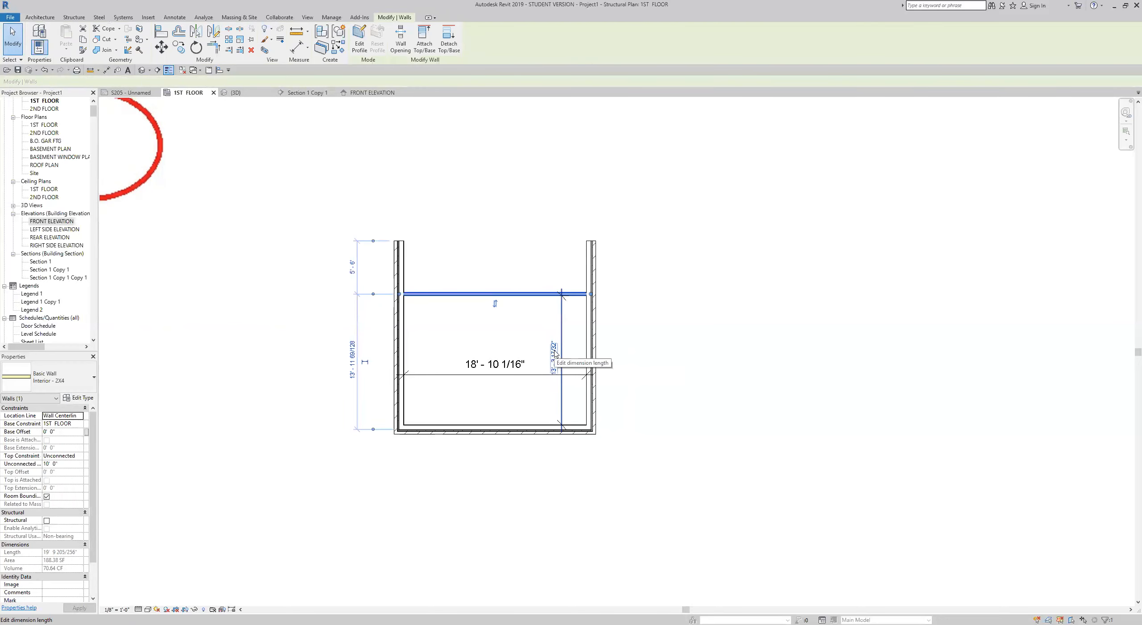
pyautogui.click(555, 352)
pyautogui.write('12')
pyautogui.press('Return')
pyautogui.press('d')
pyautogui.press('i')
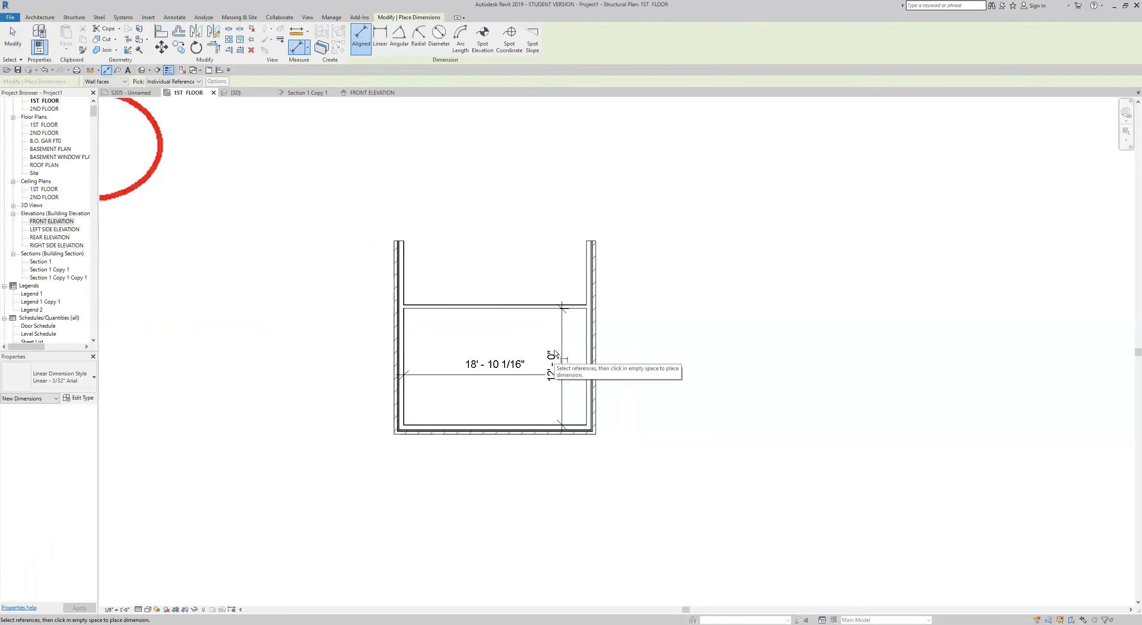
pyautogui.click(12, 38)
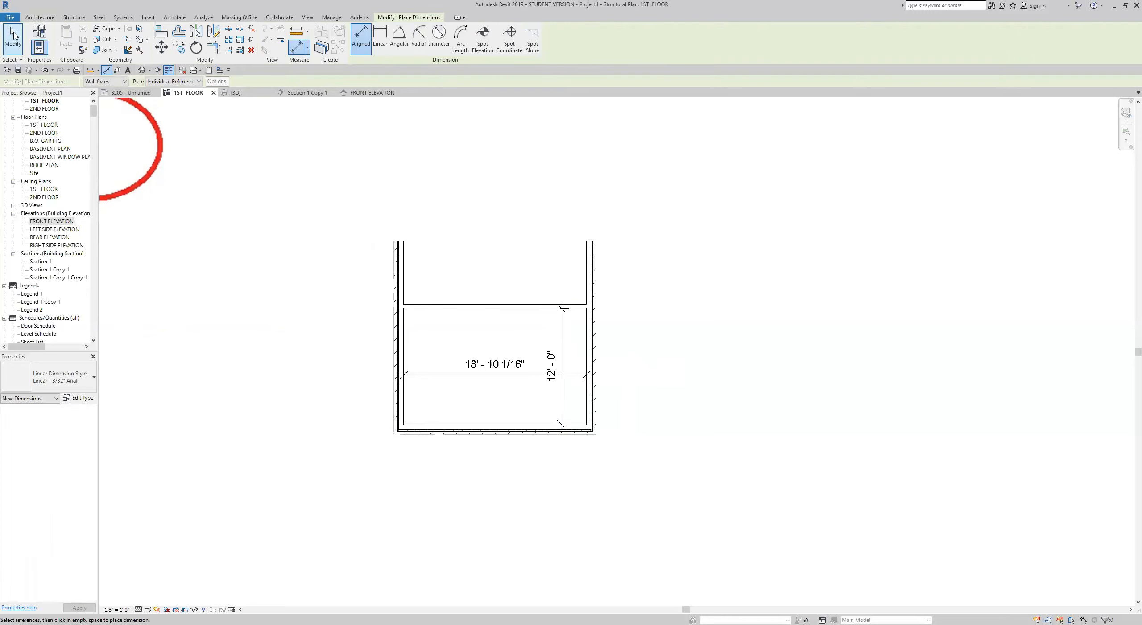
# - Activate the left exterior wall's dimensions and set the room's clear width to 14'
pyautogui.click(398, 348)
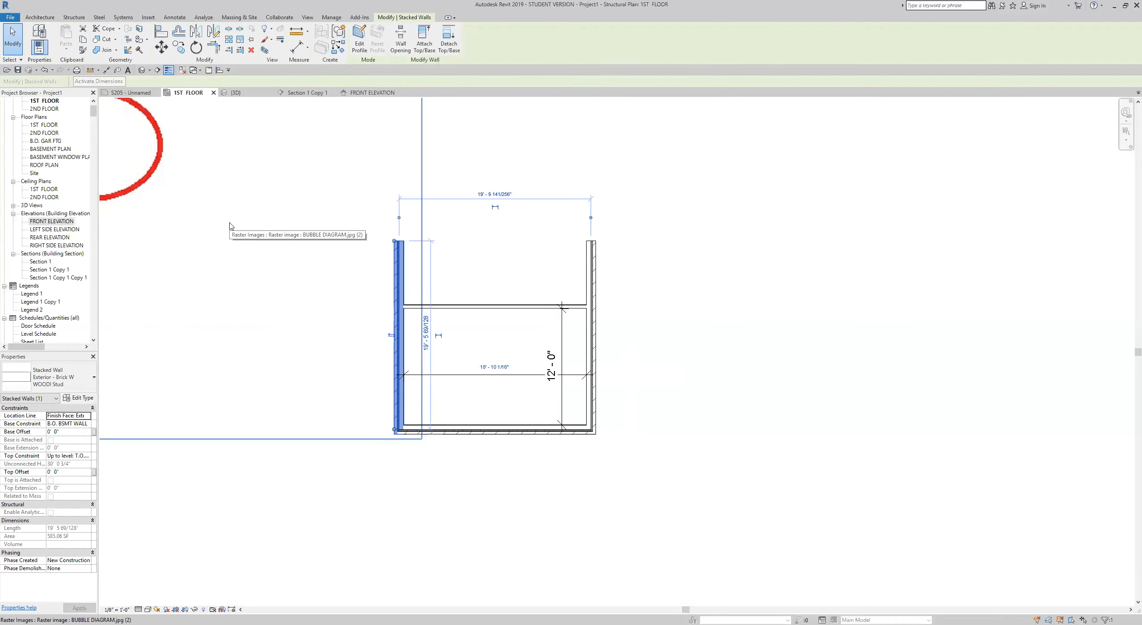
pyautogui.click(472, 268)
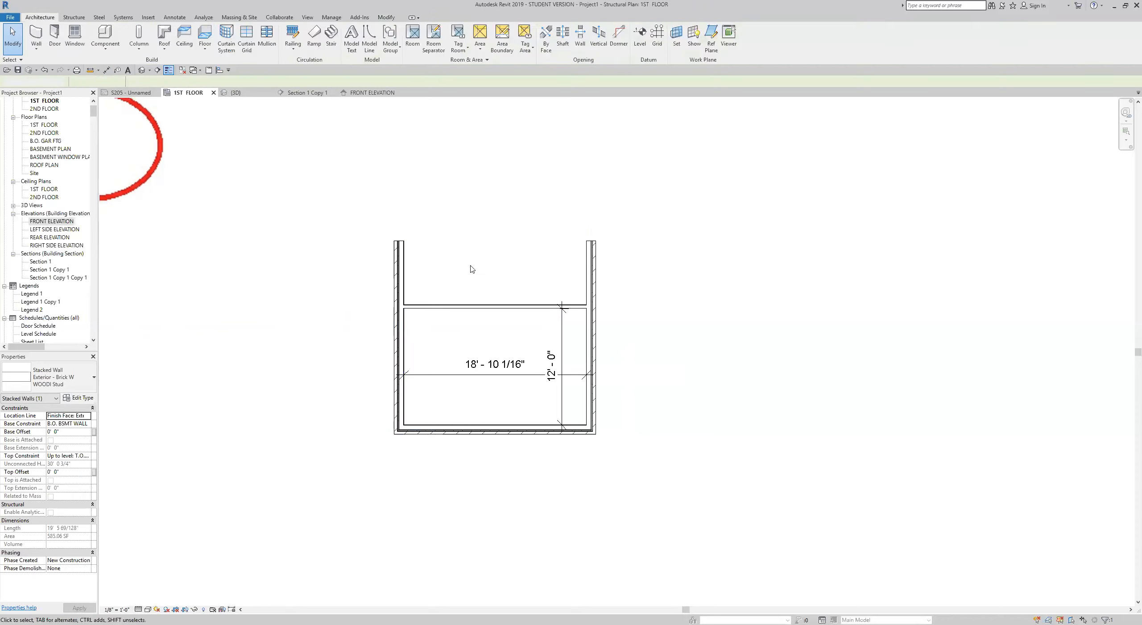
pyautogui.click(401, 354)
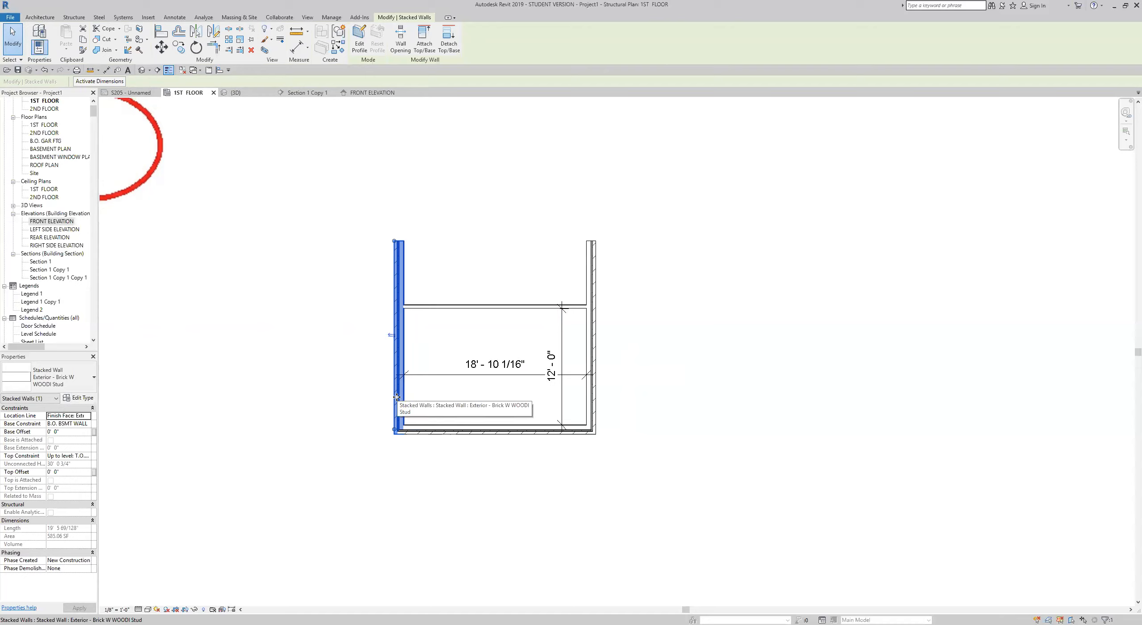
pyautogui.click(99, 81)
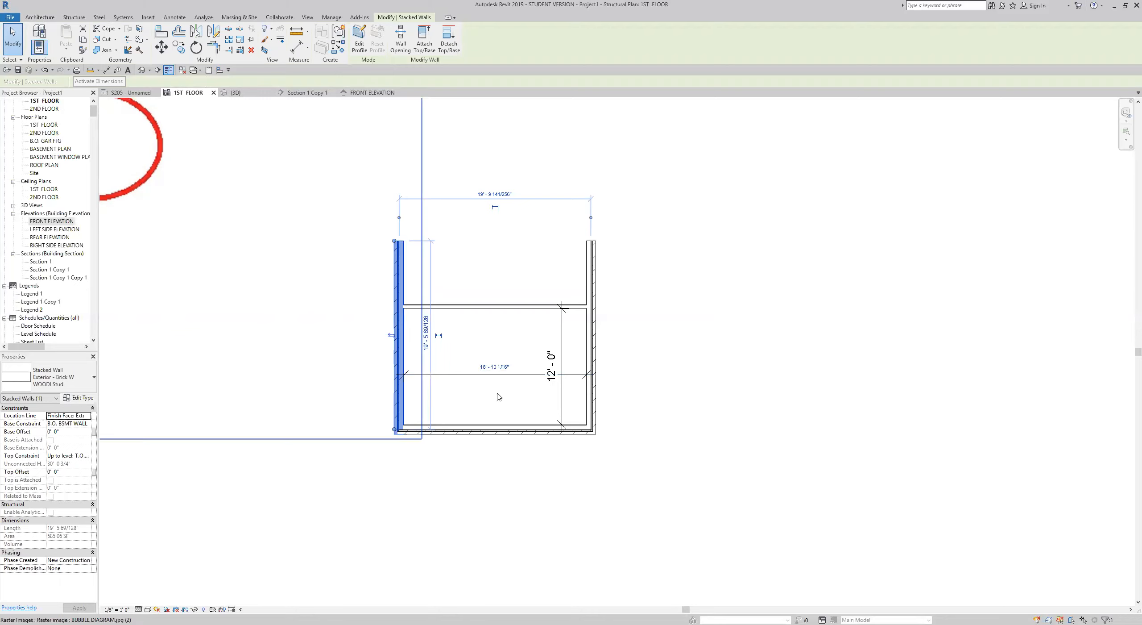
pyautogui.click(491, 371)
pyautogui.write('1')
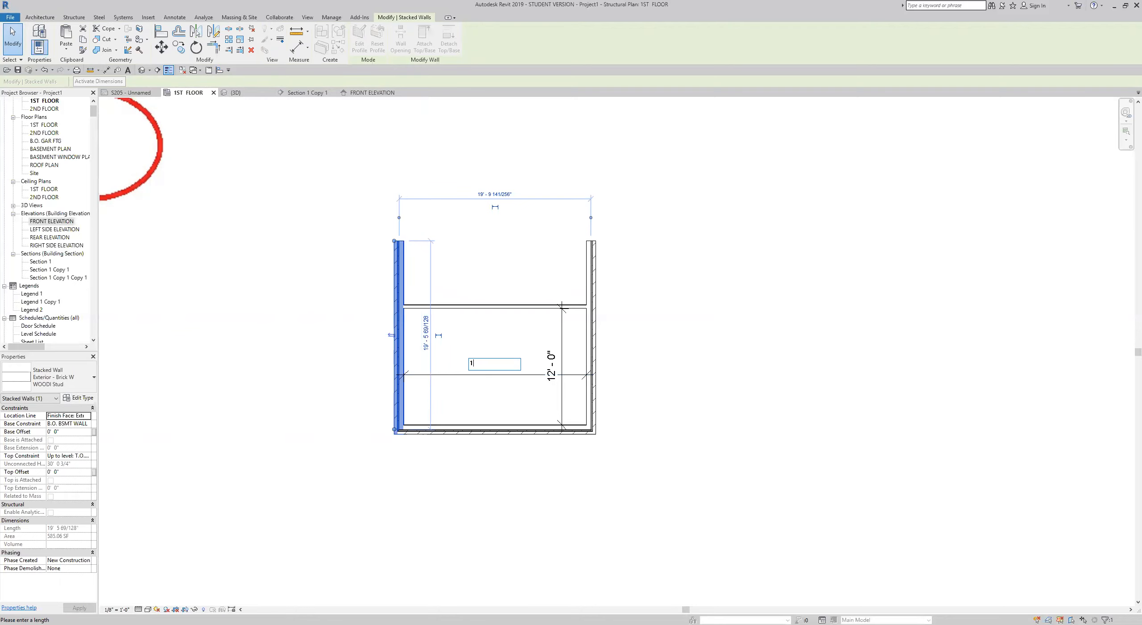
pyautogui.write('4')
pyautogui.press('Return')
pyautogui.click(528, 491)
# - Copy the horizontal interior 2X4 wall 7'-0" upward, to the open ends of the vertical walls
pyautogui.scroll(-3, 540, 491)
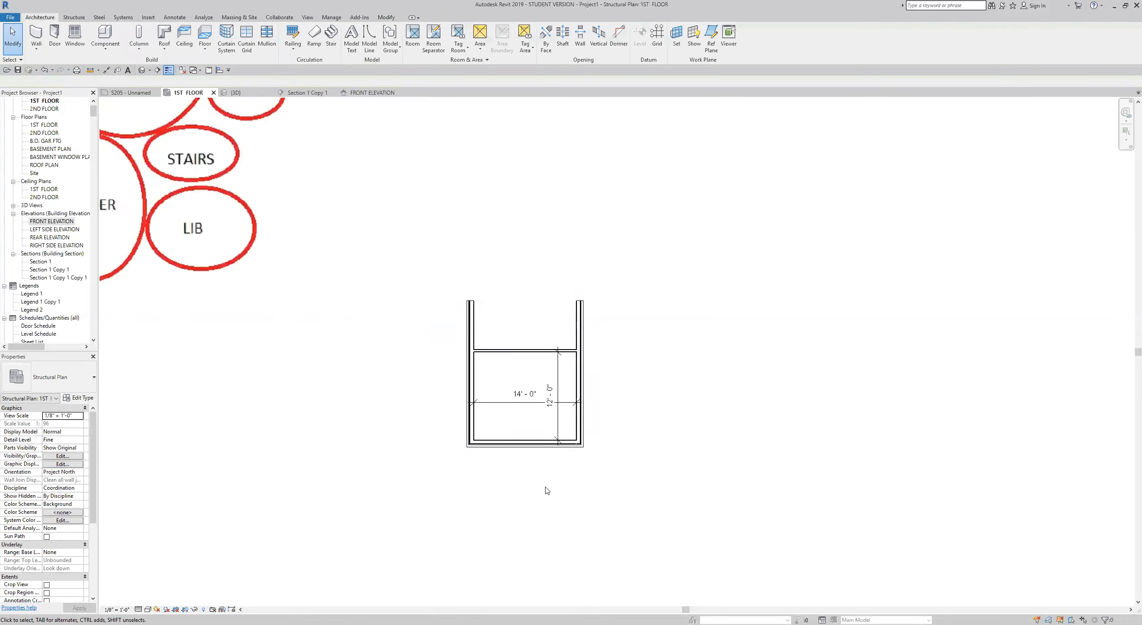
pyautogui.moveTo(523, 500); pyautogui.dragTo(550, 538, button='middle')
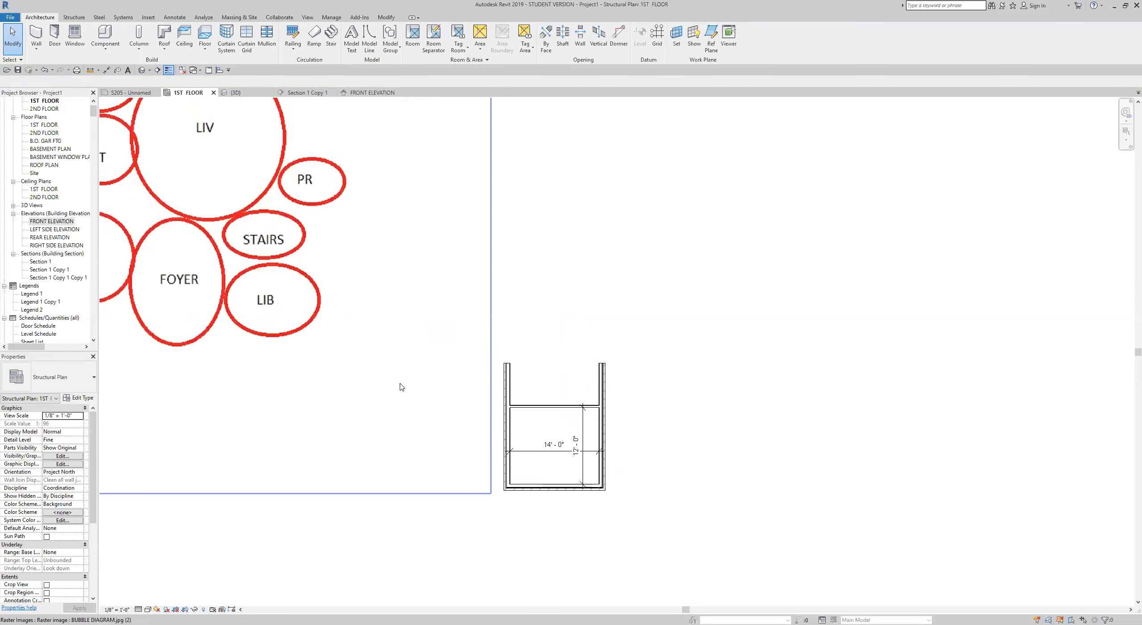
pyautogui.scroll(4, 569, 404)
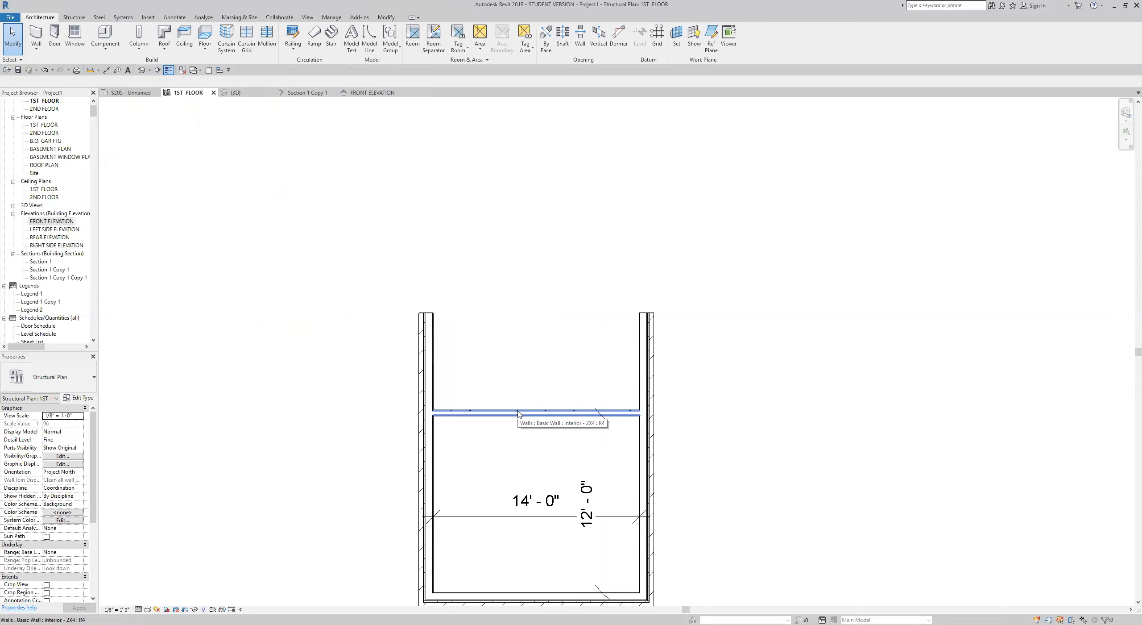
pyautogui.scroll(-3, 598, 356)
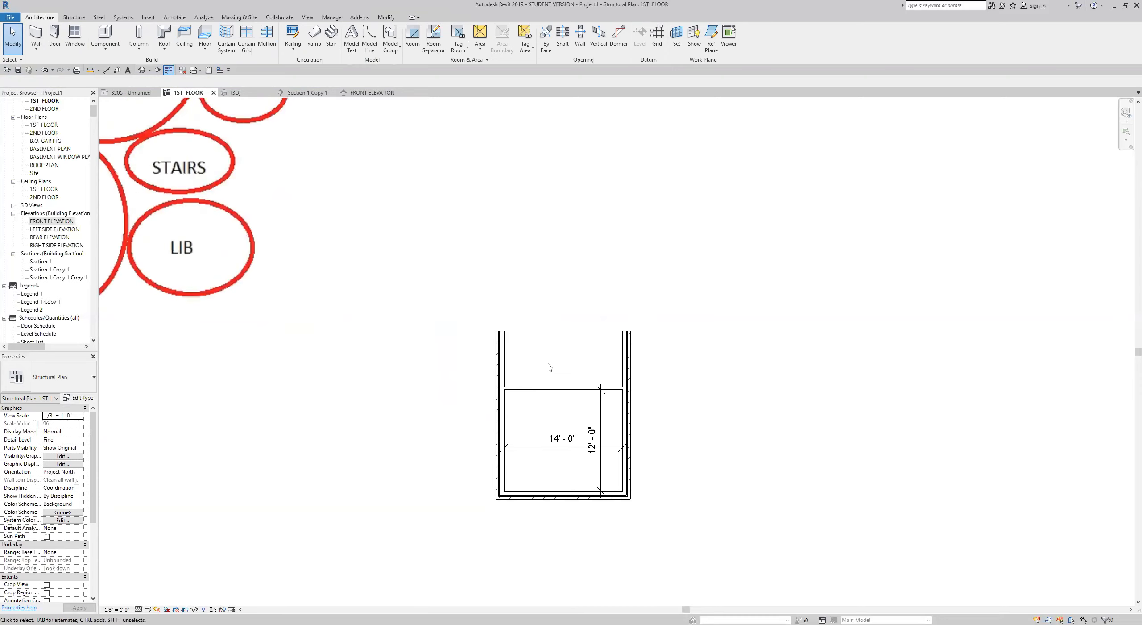
pyautogui.click(559, 388)
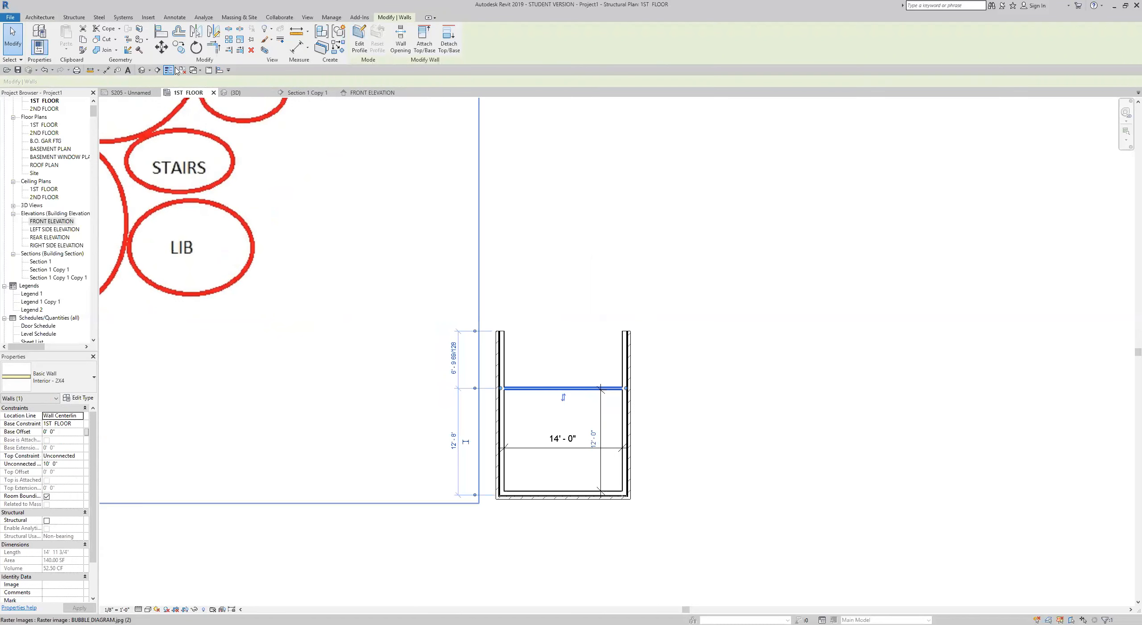
pyautogui.click(178, 47)
pyautogui.click(537, 356)
pyautogui.click(538, 299)
# - Mirror a copy of the bottom exterior wall about a horizontal axis drawn just above the layout
pyautogui.moveTo(541, 323); pyautogui.dragTo(574, 412, button='middle')
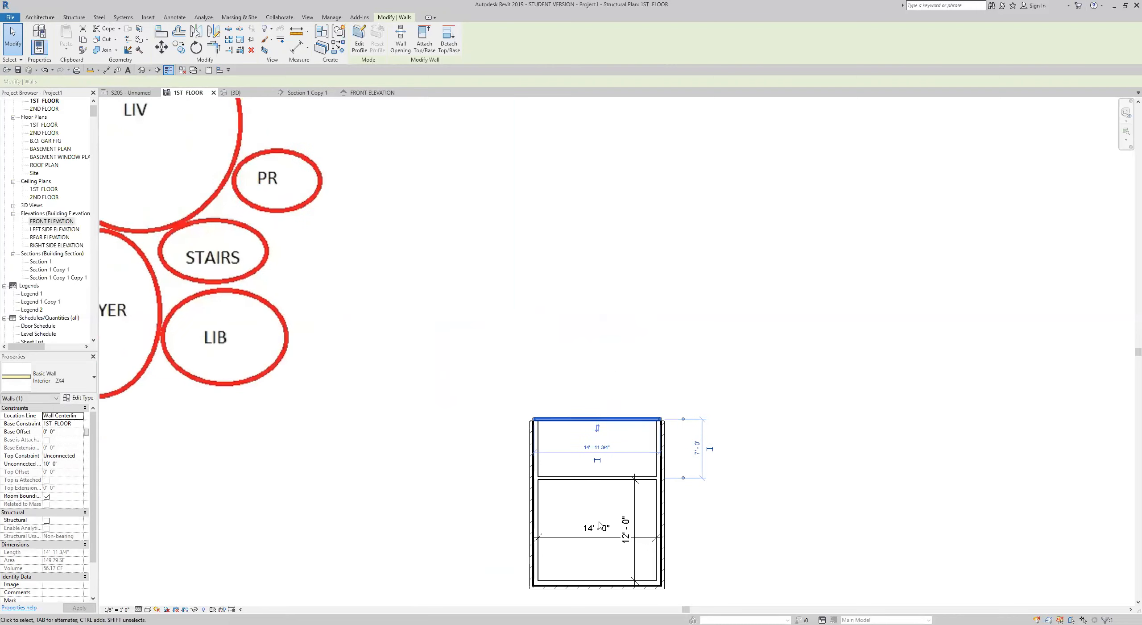
pyautogui.click(578, 588)
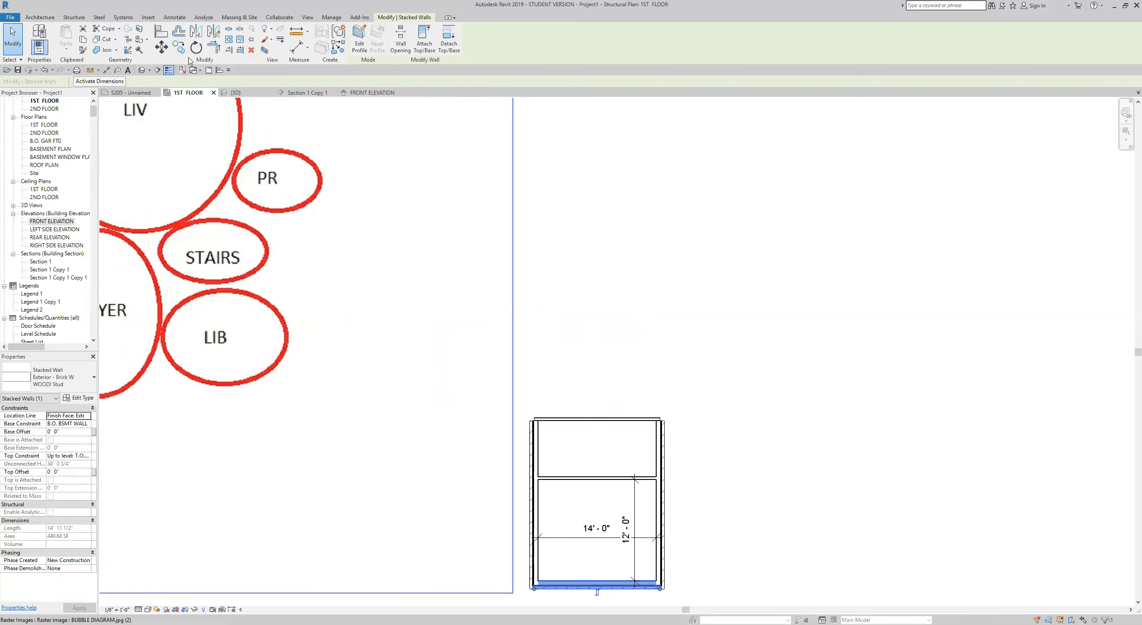
pyautogui.click(213, 33)
pyautogui.click(558, 379)
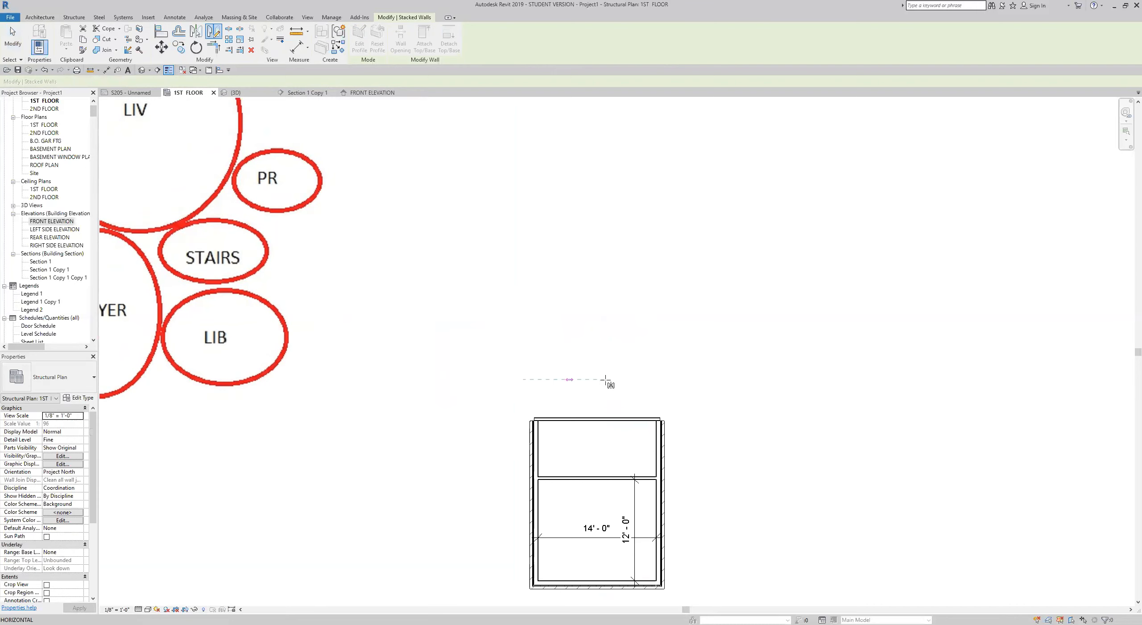
pyautogui.click(607, 380)
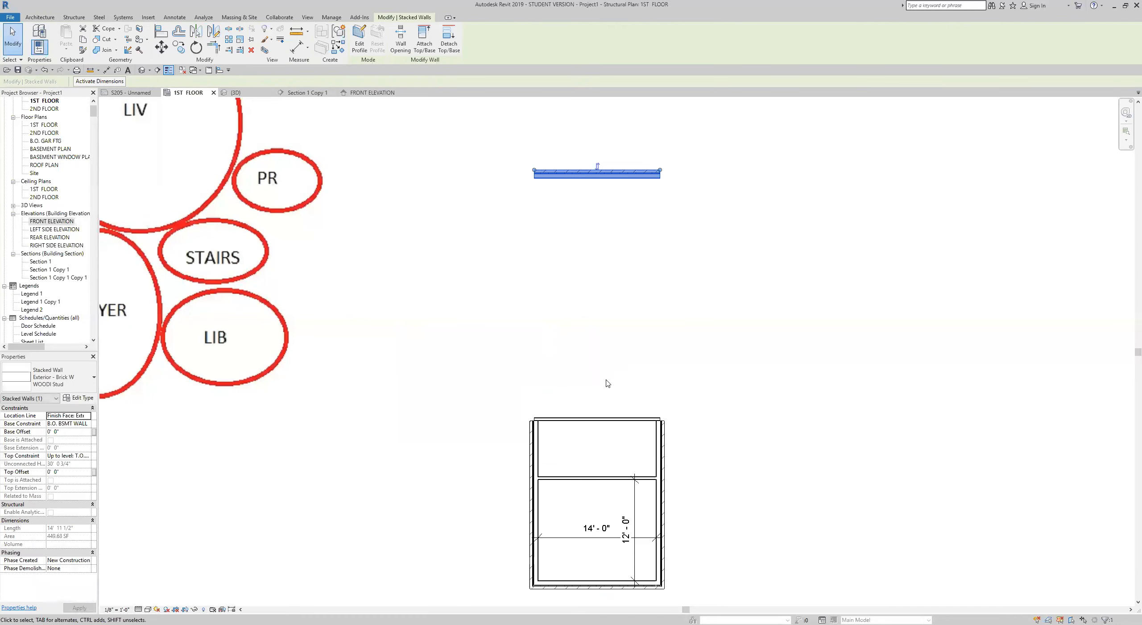
pyautogui.press('Escape')
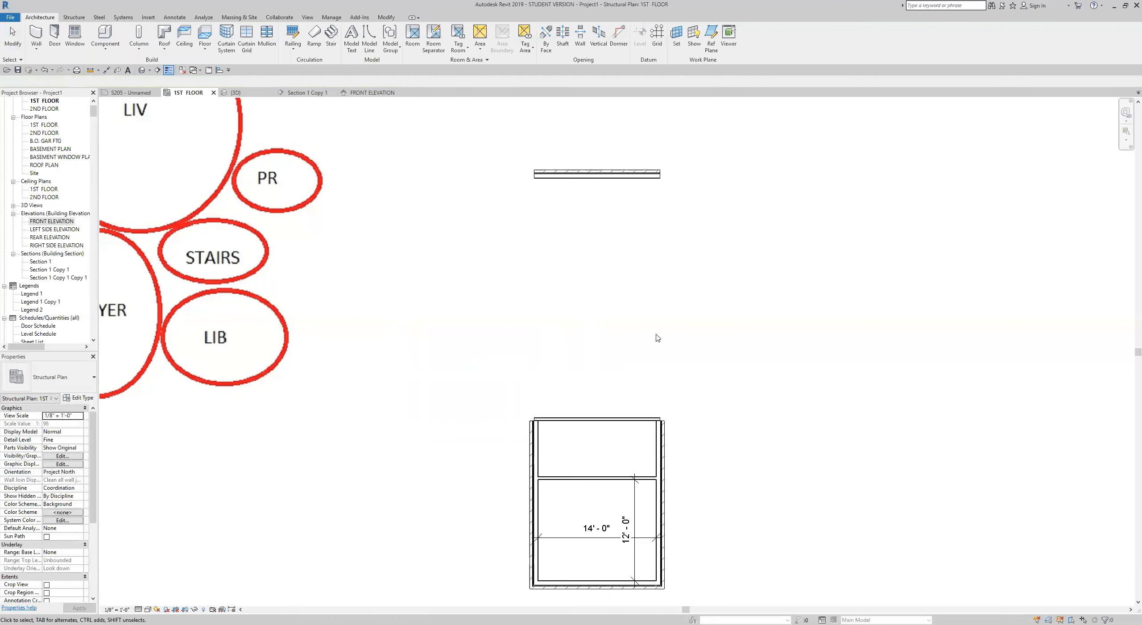
# - Move the mirrored exterior wall down close to the upper interior wall and join it into a corner with the right vertical wall
pyautogui.click(605, 175)
pyautogui.moveTo(597, 171); pyautogui.dragTo(606, 361)
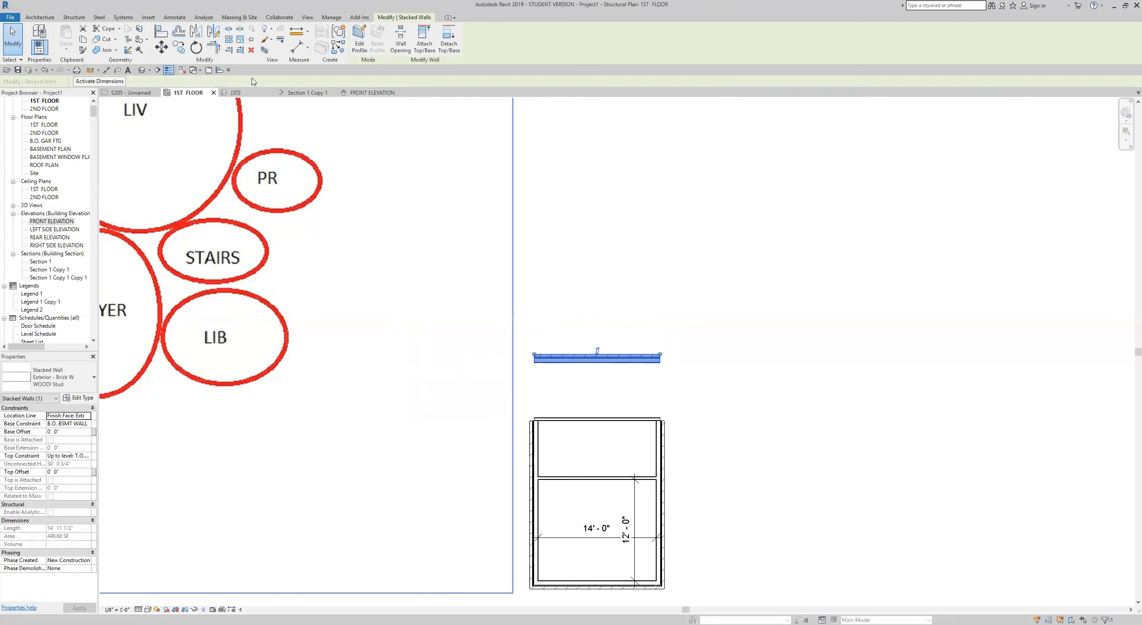
pyautogui.click(214, 47)
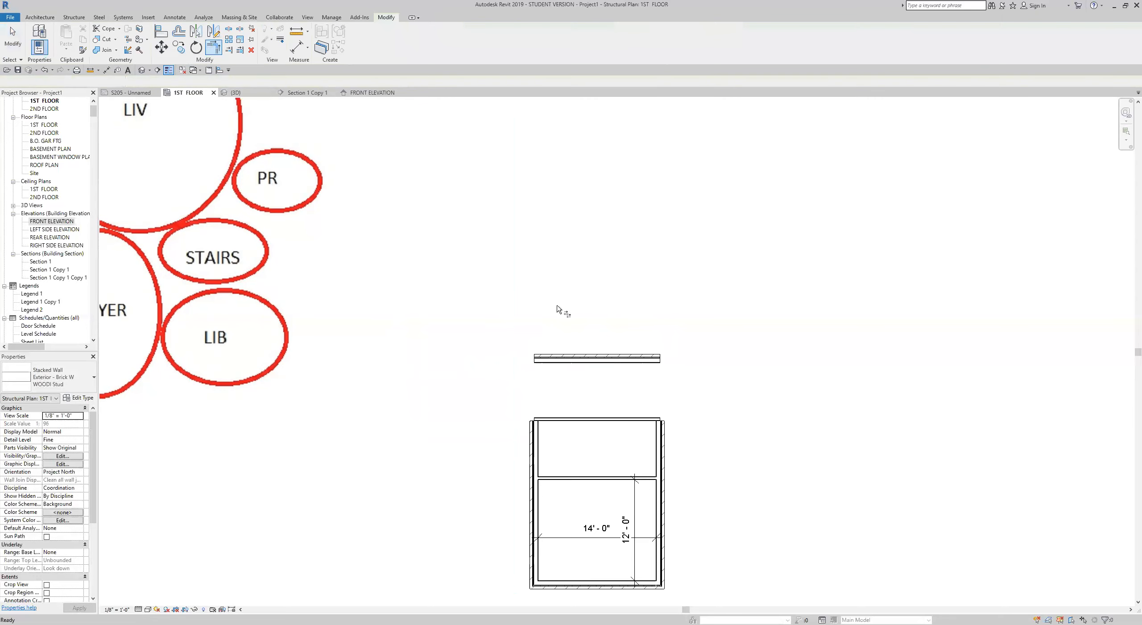
pyautogui.click(619, 359)
pyautogui.click(662, 464)
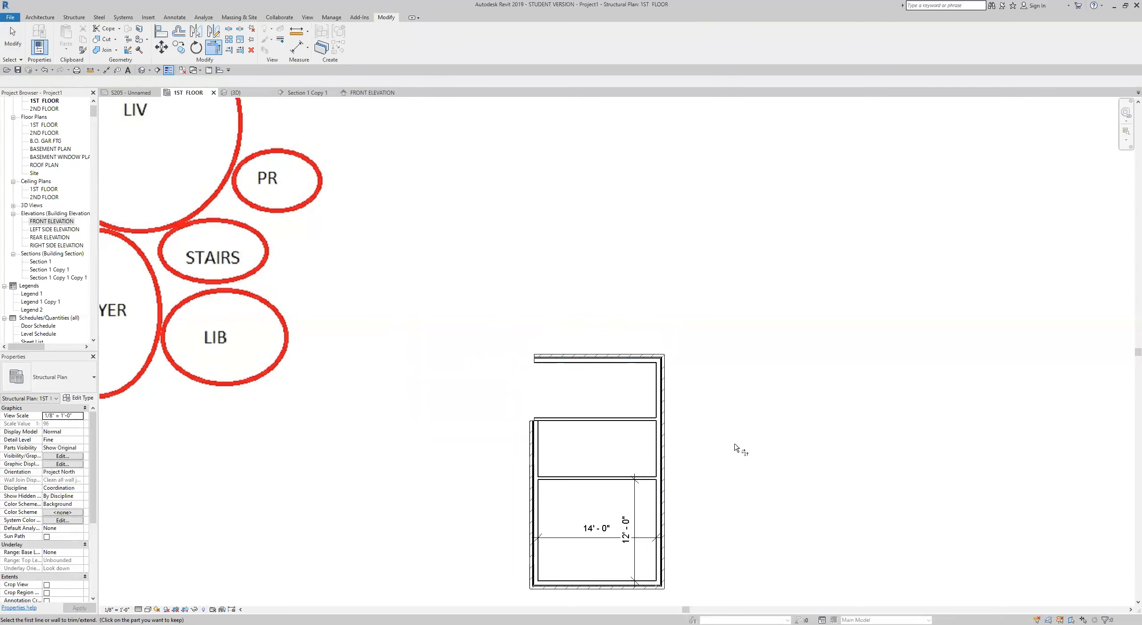
# - Shorten the left exterior wall from its upper end to a length of 7'-0", unjoining it from the interior wall
pyautogui.moveTo(737, 449); pyautogui.dragTo(775, 403, button='middle')
pyautogui.moveTo(587, 347); pyautogui.dragTo(626, 359, button='middle')
pyautogui.moveTo(432, 282); pyautogui.dragTo(387, 203, button='middle')
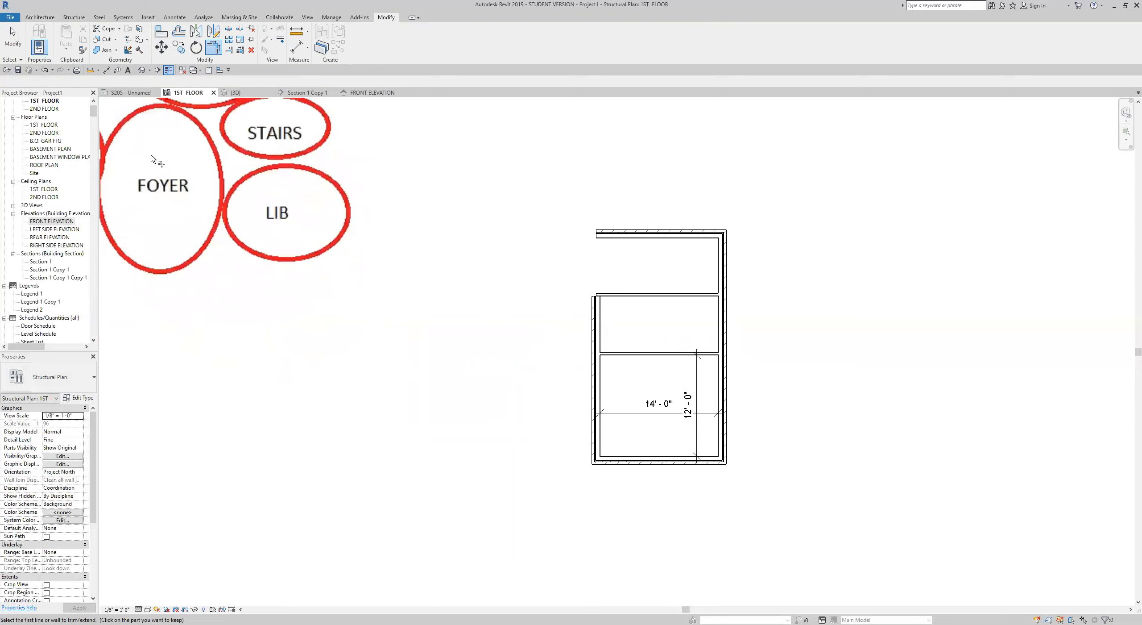
pyautogui.click(22, 47)
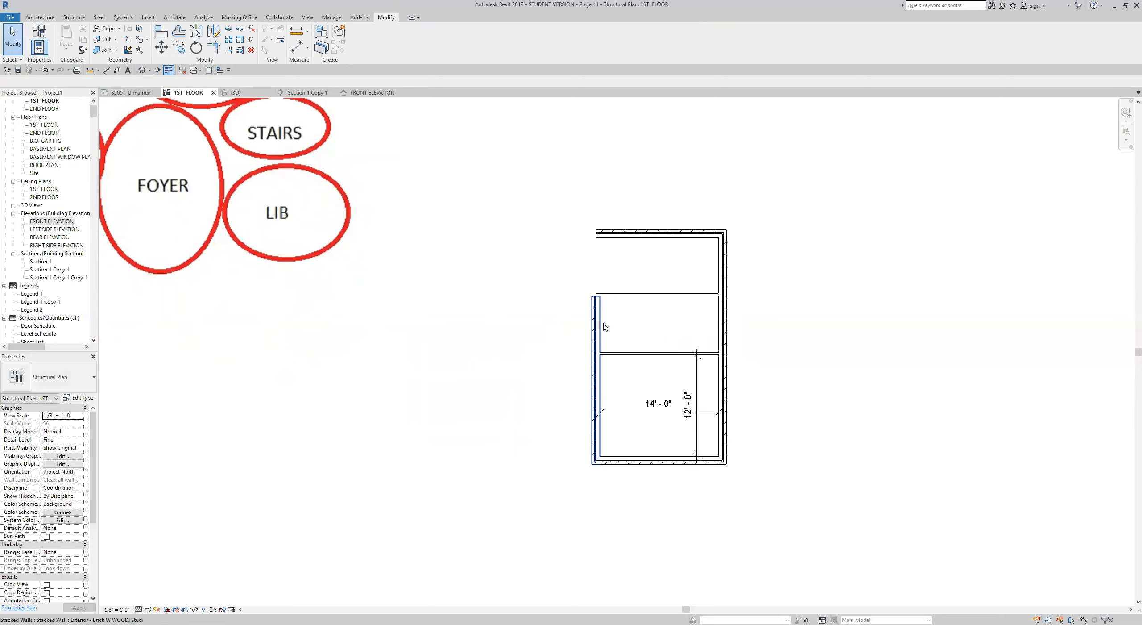
pyautogui.click(594, 299)
pyautogui.moveTo(592, 297); pyautogui.dragTo(589, 400)
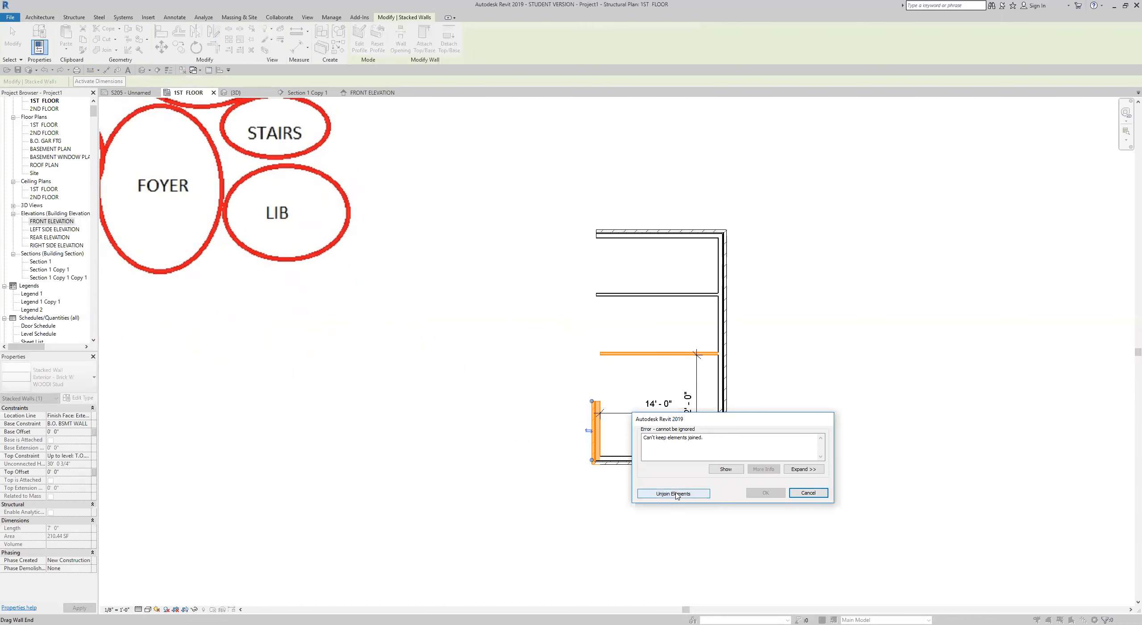
pyautogui.press('Return')
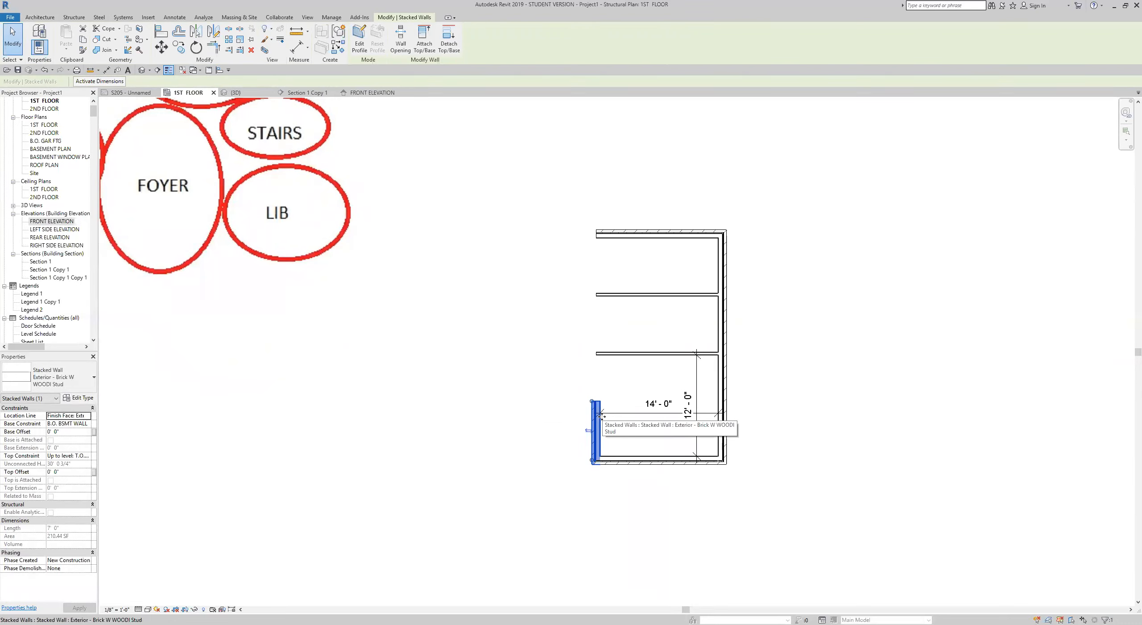
# - Copy the bottom exterior wall to the upper end of the short left exterior wall, running leftward from it
pyautogui.click(639, 464)
pyautogui.click(180, 49)
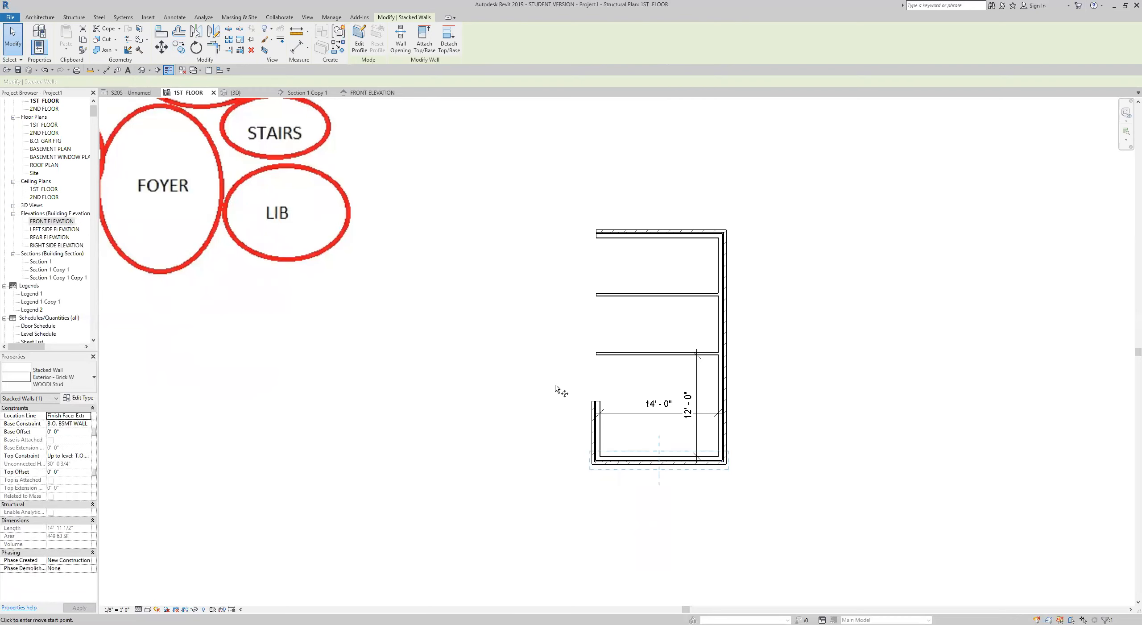
pyautogui.click(636, 466)
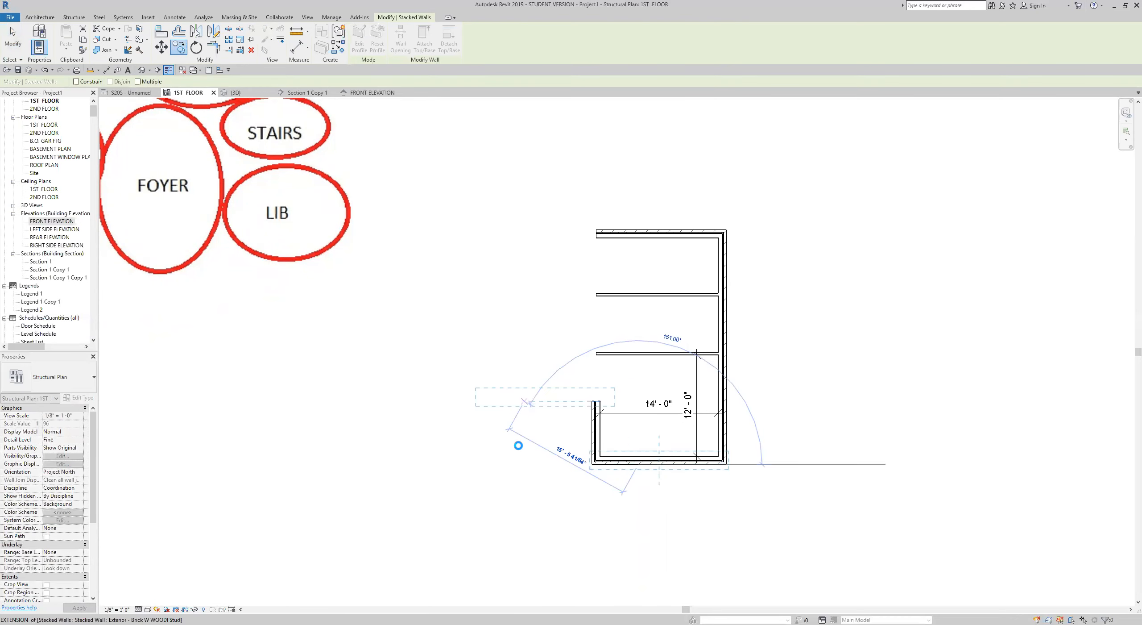
pyautogui.click(526, 404)
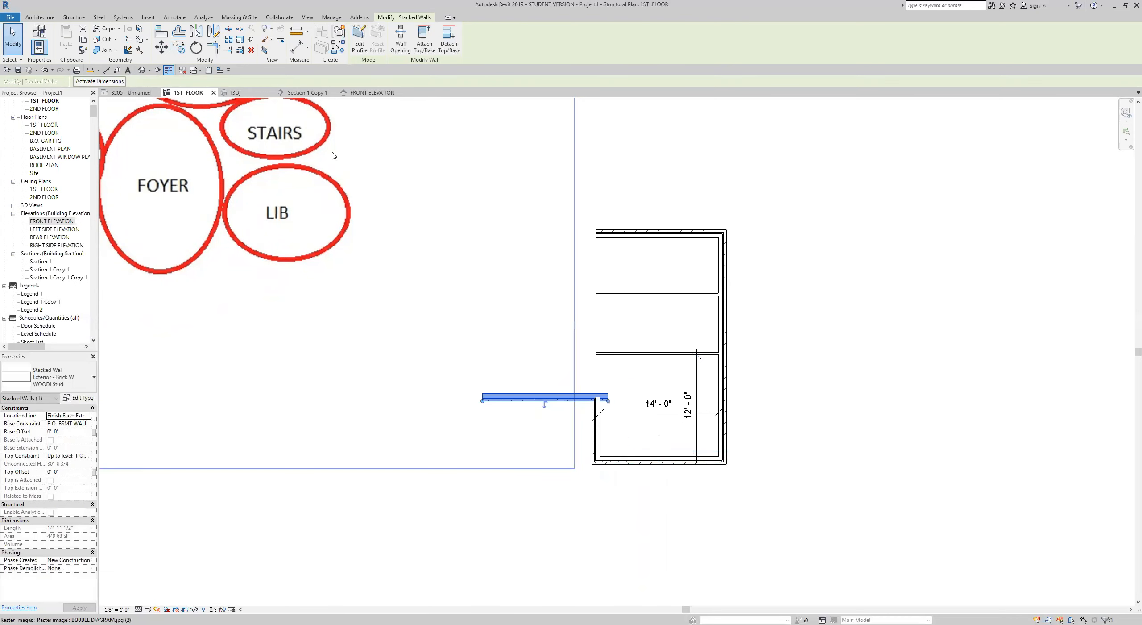
# - Join the copied horizontal exterior wall and the short left exterior wall into a corner
pyautogui.click(213, 47)
pyautogui.click(565, 398)
pyautogui.click(596, 445)
pyautogui.scroll(-2, 529, 435)
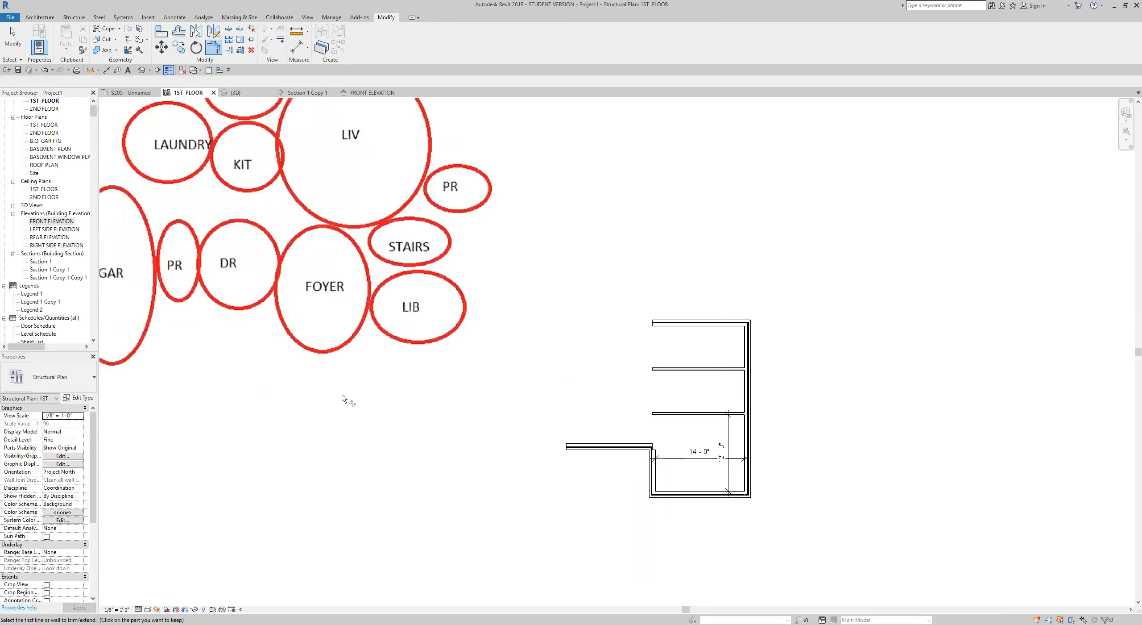
pyautogui.keyDown('ctrl'); pyautogui.scroll(2, 517, 497); pyautogui.keyUp('ctrl')
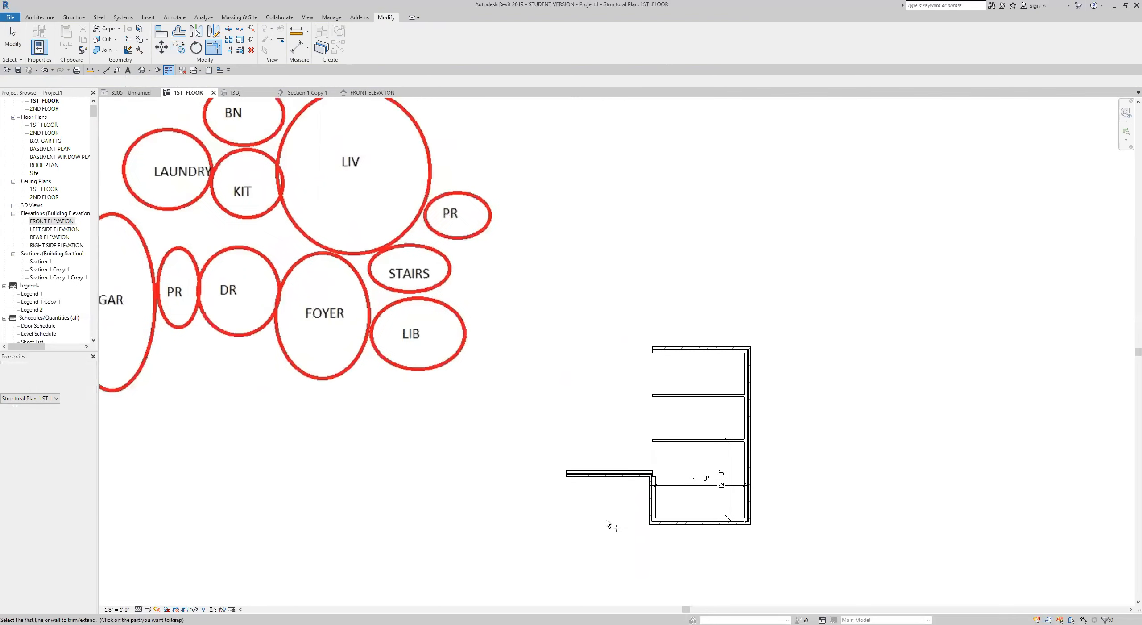
pyautogui.click(13, 36)
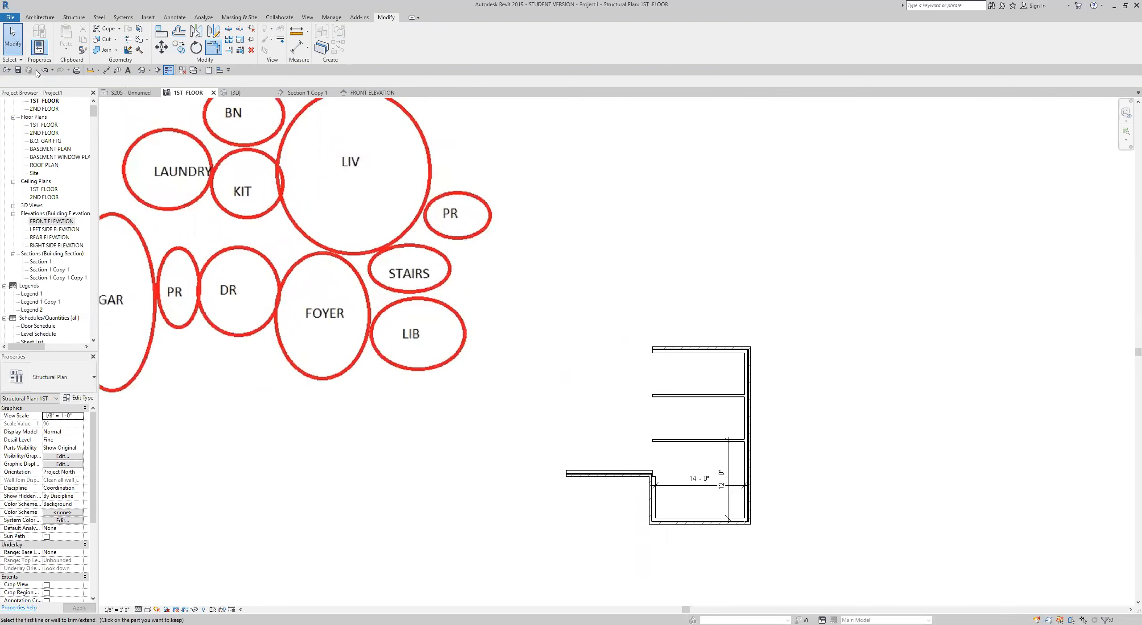
# - Copy the right exterior wall above the layout, near the open left end of the top exterior wall
pyautogui.click(750, 466)
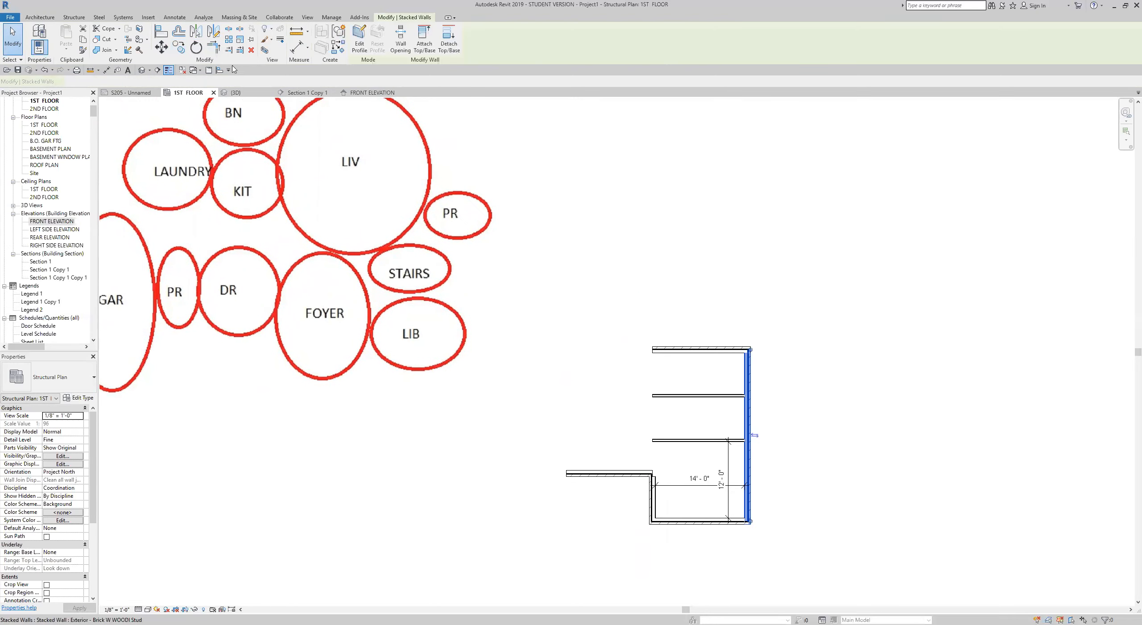
pyautogui.click(178, 47)
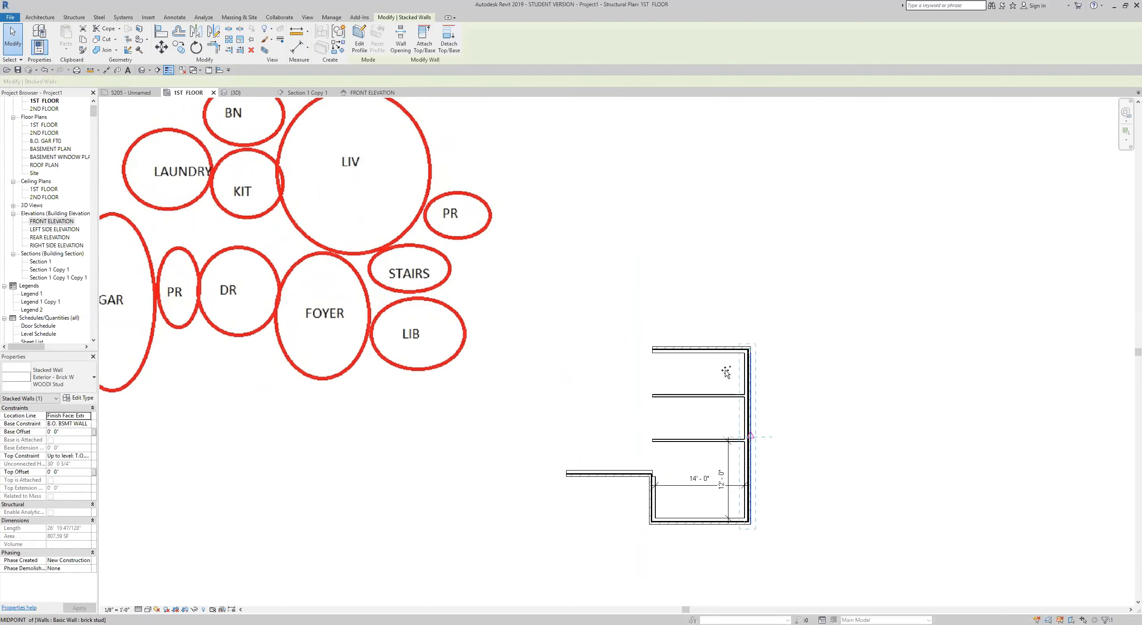
pyautogui.click(723, 448)
pyautogui.click(659, 288)
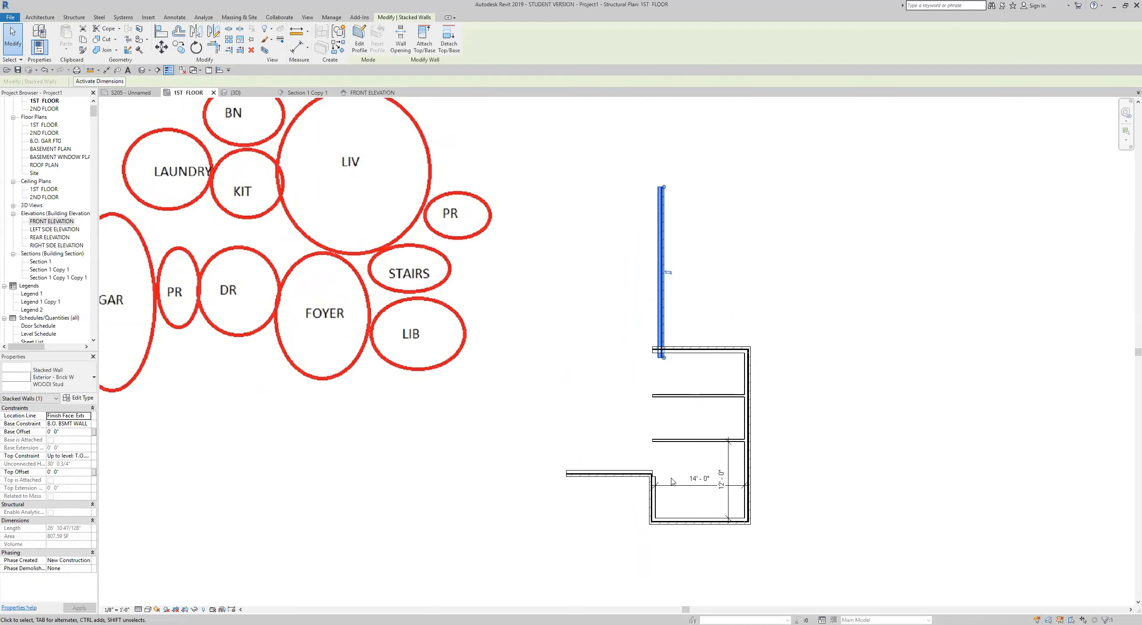
# - Copy the lower horizontal interior 2X4 wall to the left, past the open ends of the interior walls
pyautogui.scroll(2, 681, 444)
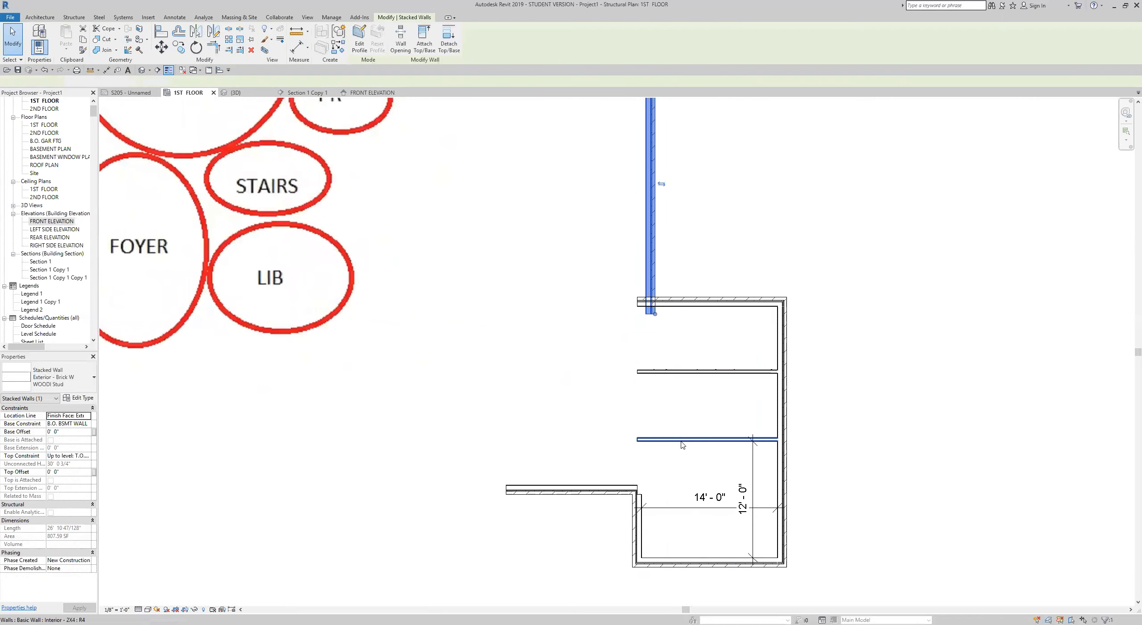
pyautogui.click(681, 443)
pyautogui.click(178, 48)
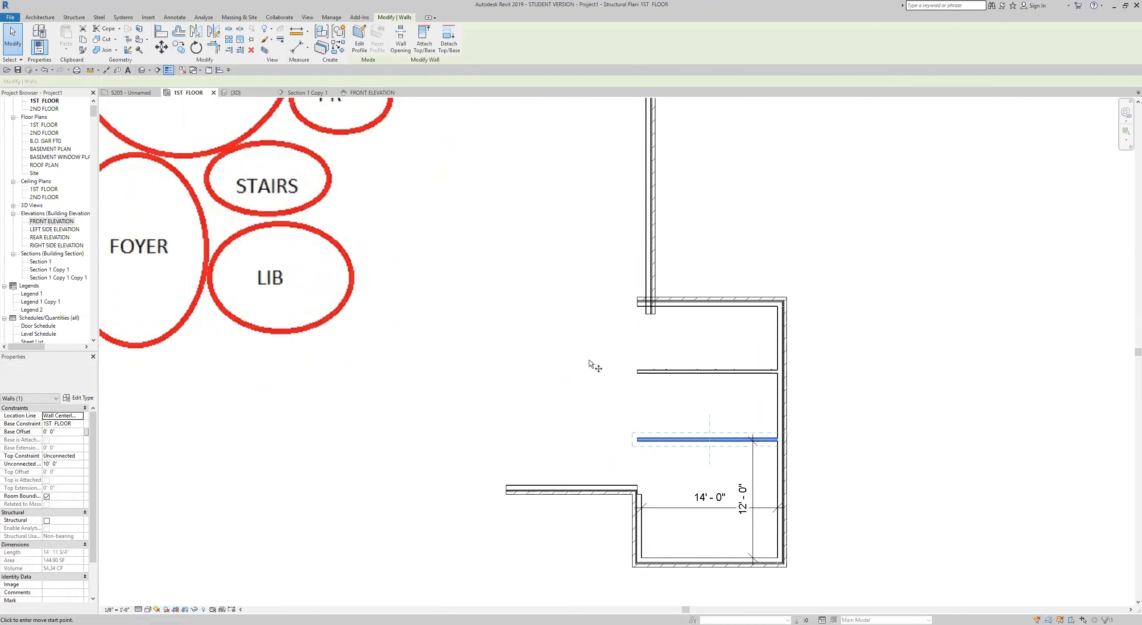
pyautogui.click(600, 378)
pyautogui.click(507, 378)
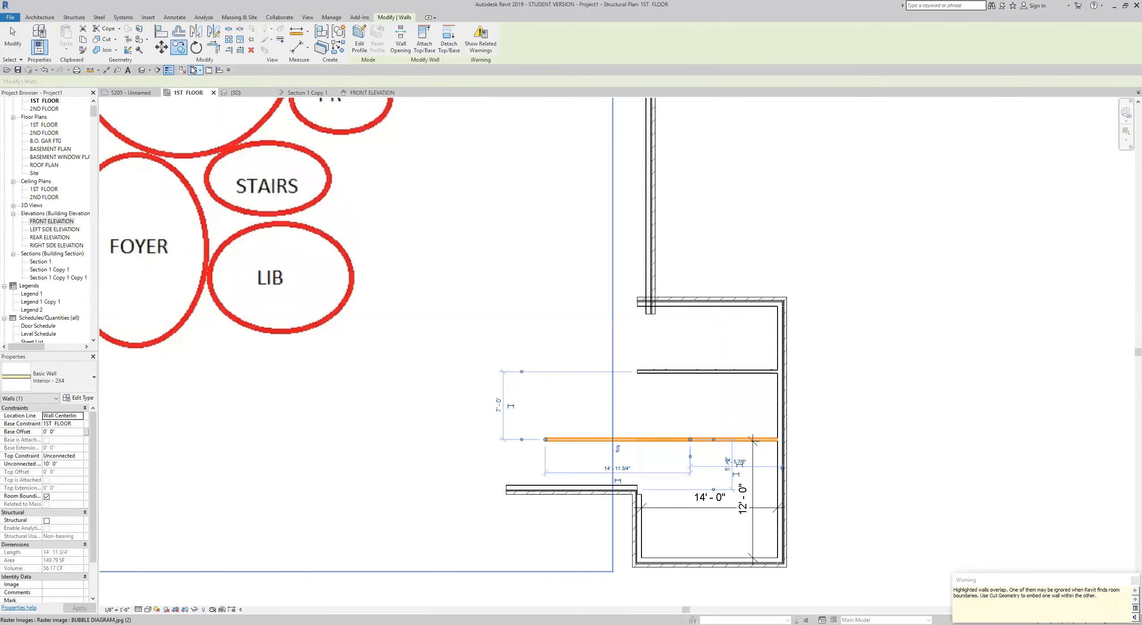
# - Rotate the copied interior 2X4 wall by 90 degrees so it runs vertically
pyautogui.press('r')
pyautogui.press('o')
pyautogui.click(446, 380)
pyautogui.write('9')
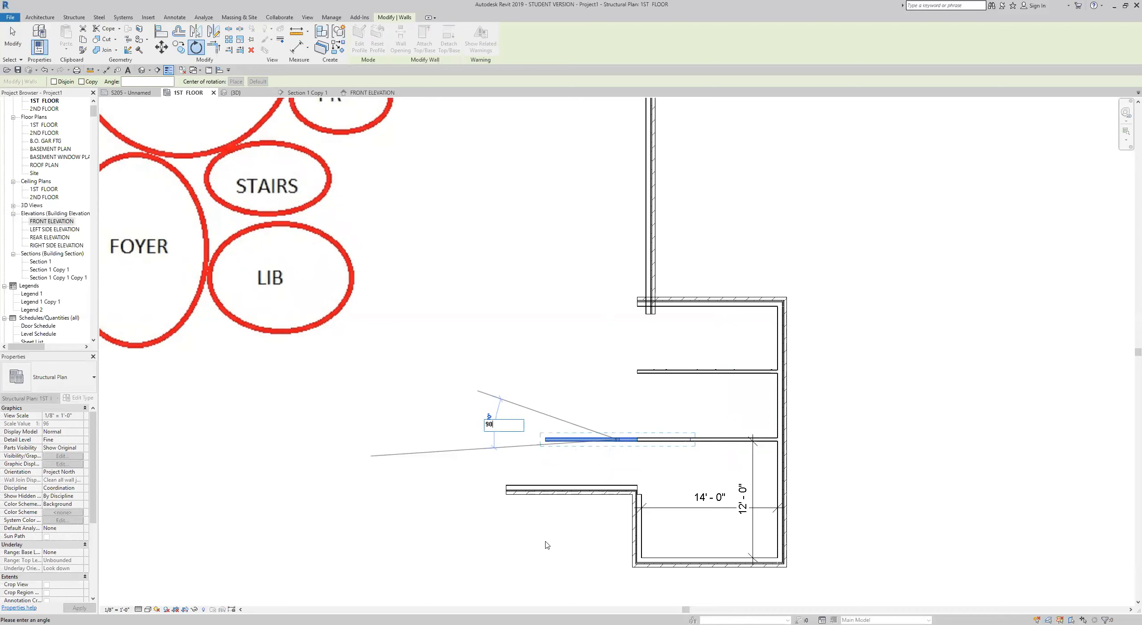
pyautogui.write('0')
pyautogui.press('Return')
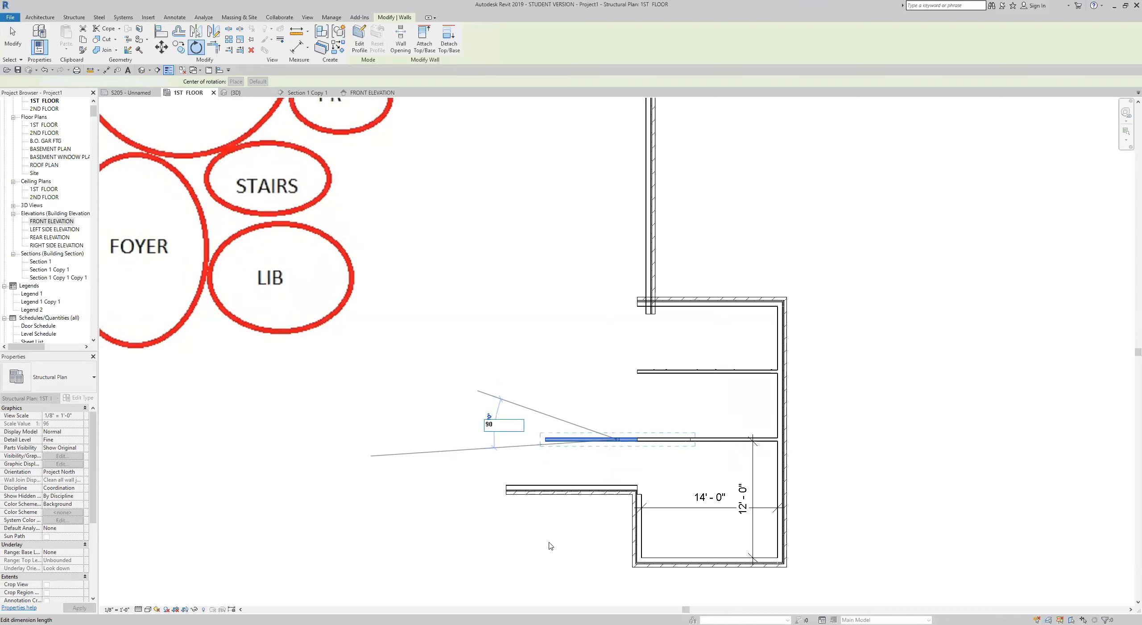
# - Align the vertical interior wall's right face with the inner face of the library's left exterior wall
pyautogui.scroll(3, 601, 456)
pyautogui.scroll(5, 601, 456)
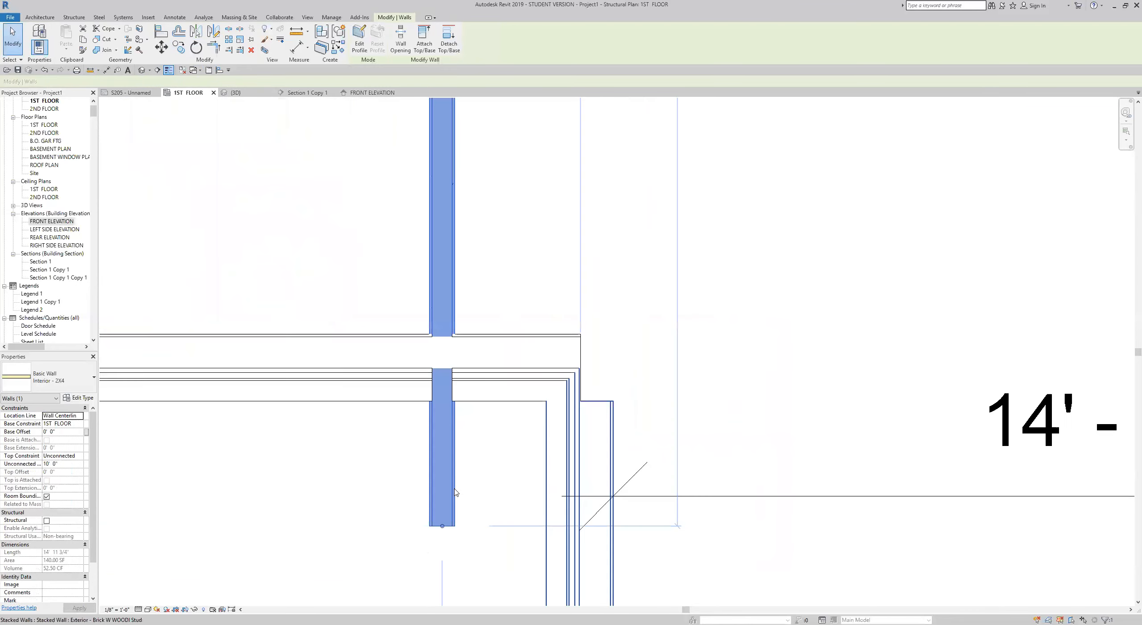
pyautogui.click(475, 464)
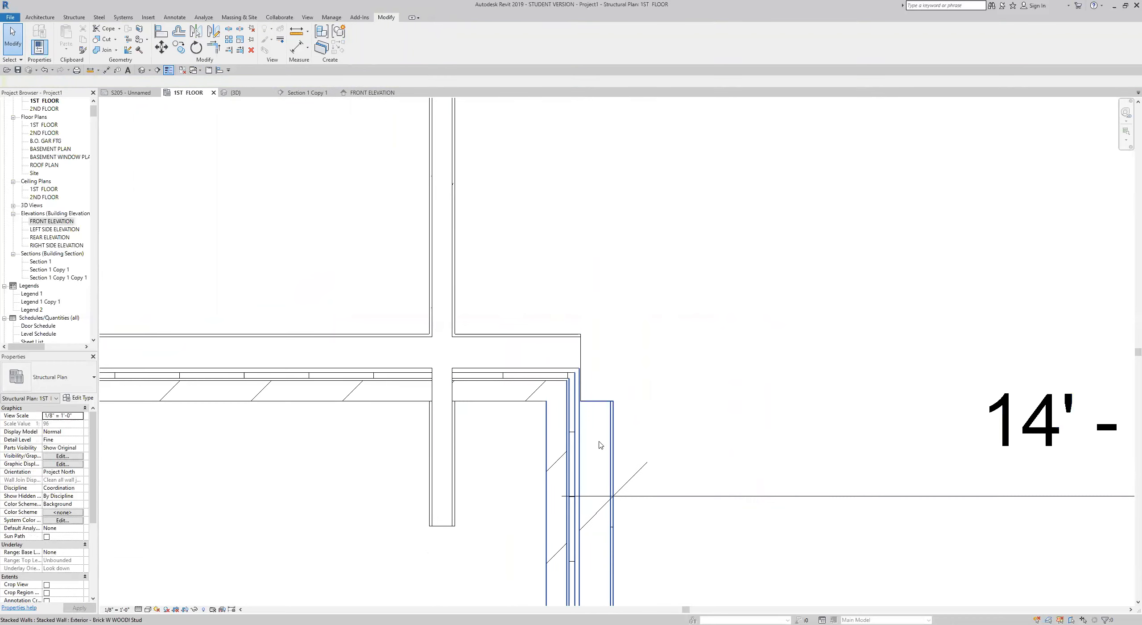
pyautogui.click(162, 32)
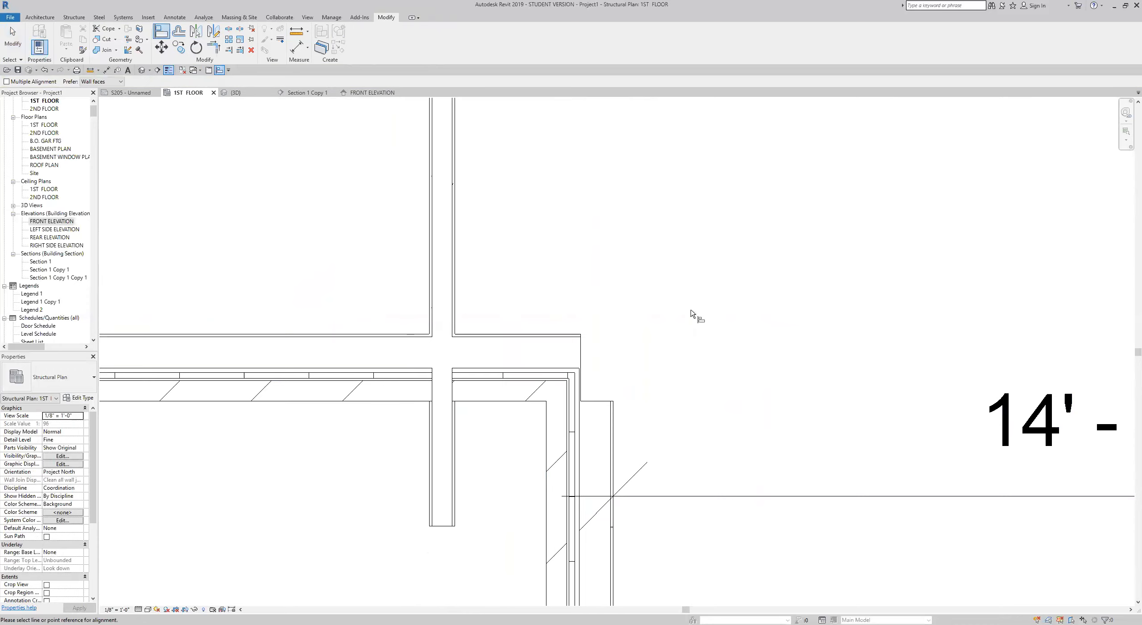
pyautogui.click(616, 440)
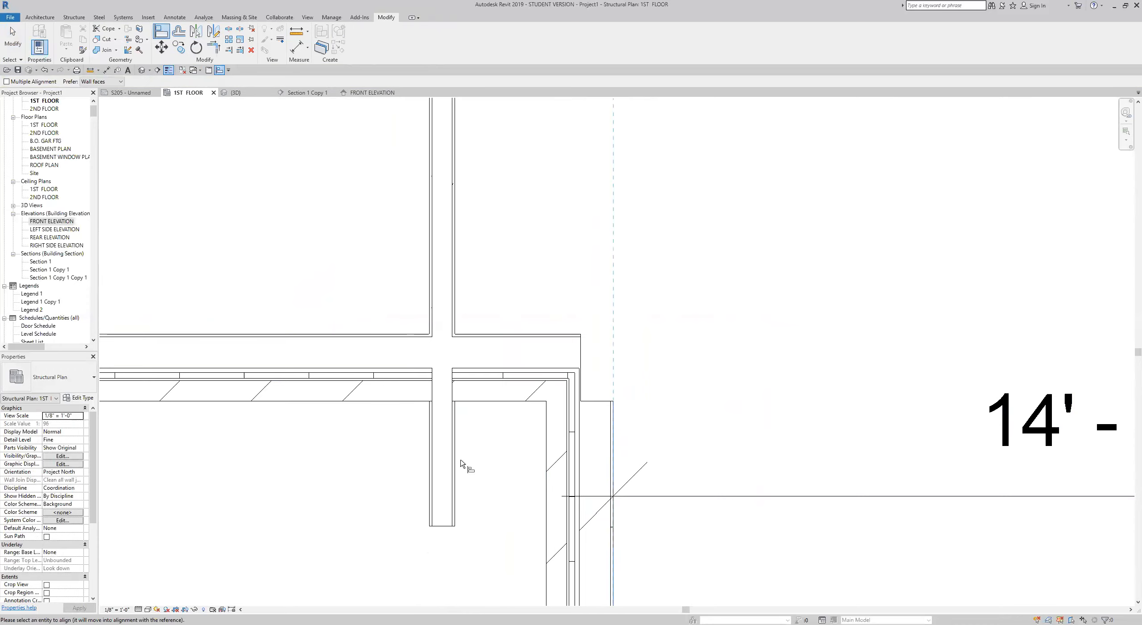
pyautogui.click(478, 491)
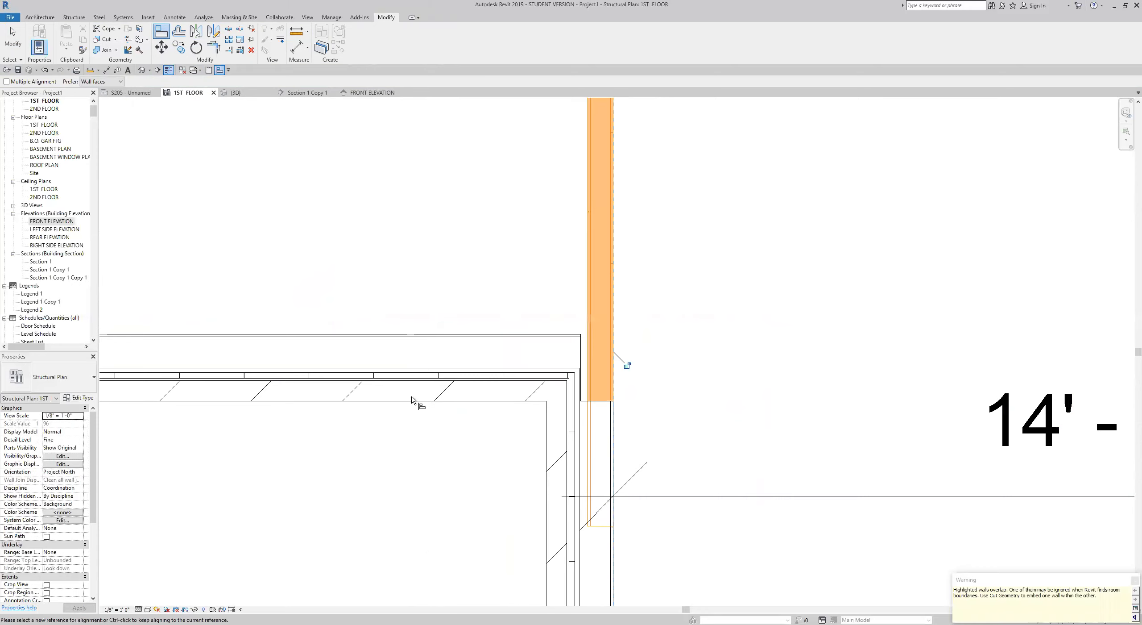
# - Trim the vertical interior wall at the horizontal exterior wall and rejoin that exterior wall with the library's left exterior wall
pyautogui.scroll(-2, 426, 517)
pyautogui.click(214, 46)
pyautogui.click(476, 421)
pyautogui.click(626, 437)
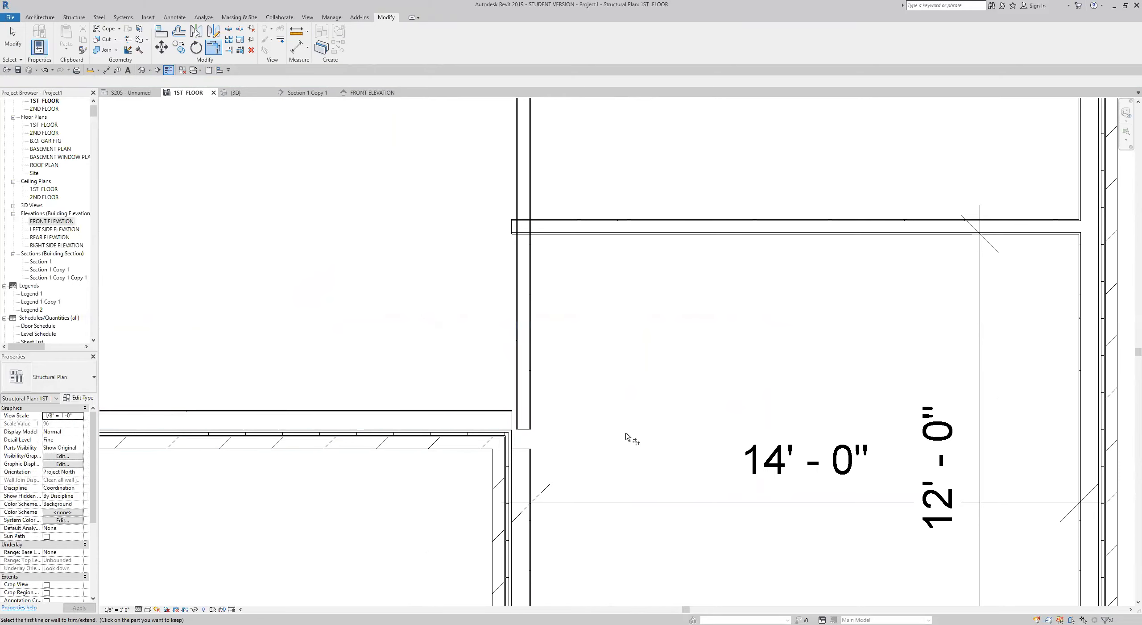
pyautogui.click(480, 410)
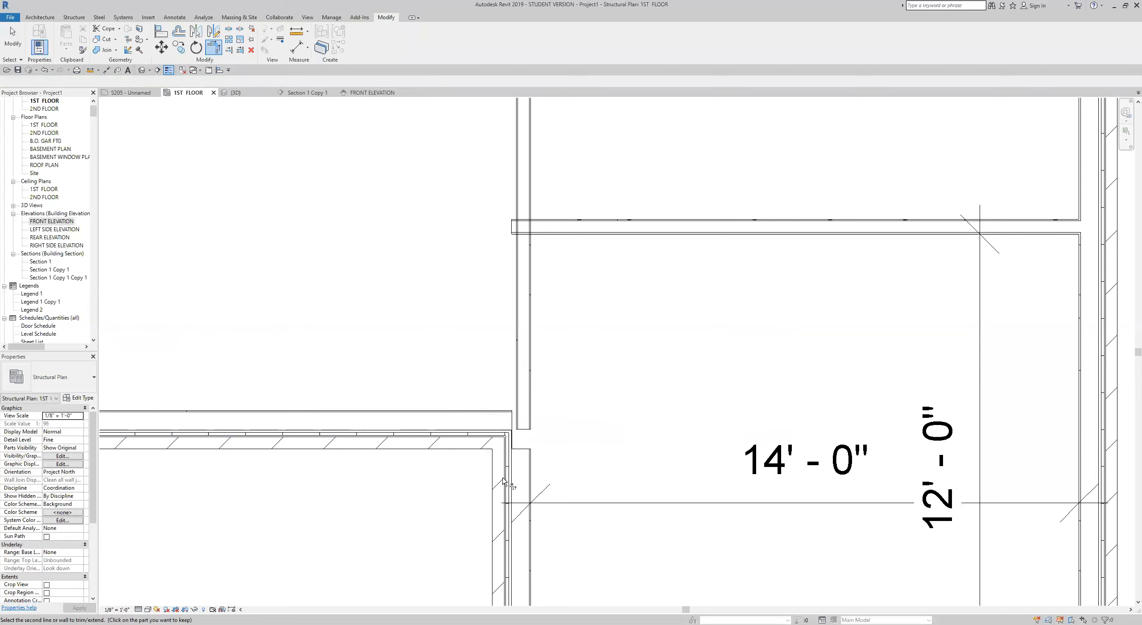
pyautogui.click(524, 498)
# - Align the inner face of the upper vertical exterior wall with the left face of the vertical interior wall
pyautogui.scroll(-5, 558, 488)
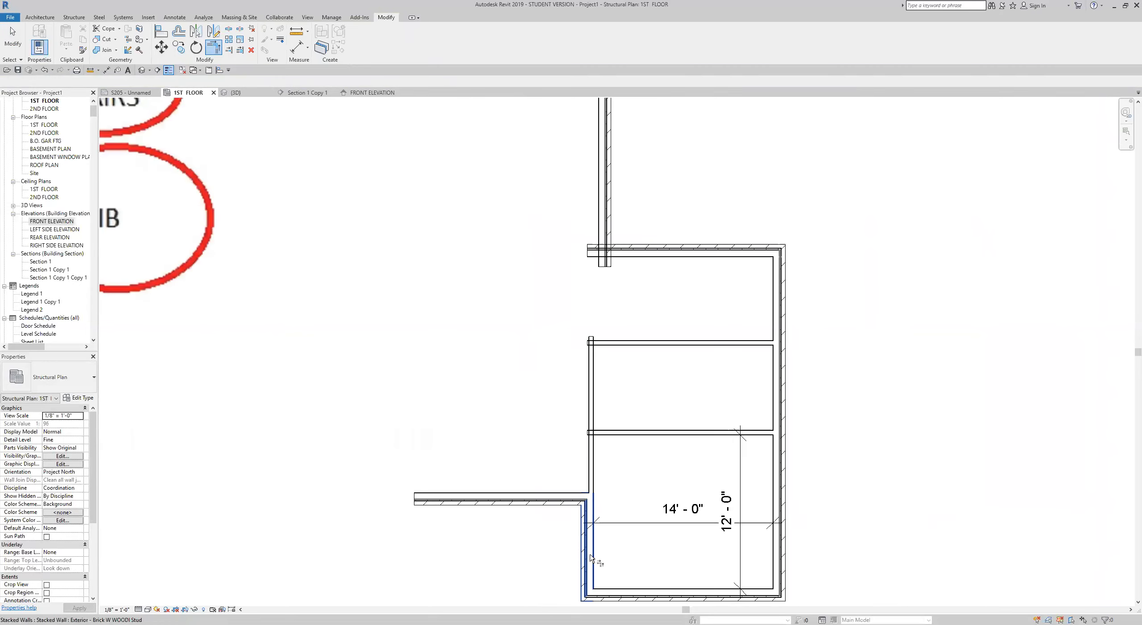
pyautogui.moveTo(621, 218); pyautogui.dragTo(623, 286, button='middle')
pyautogui.scroll(3, 623, 290)
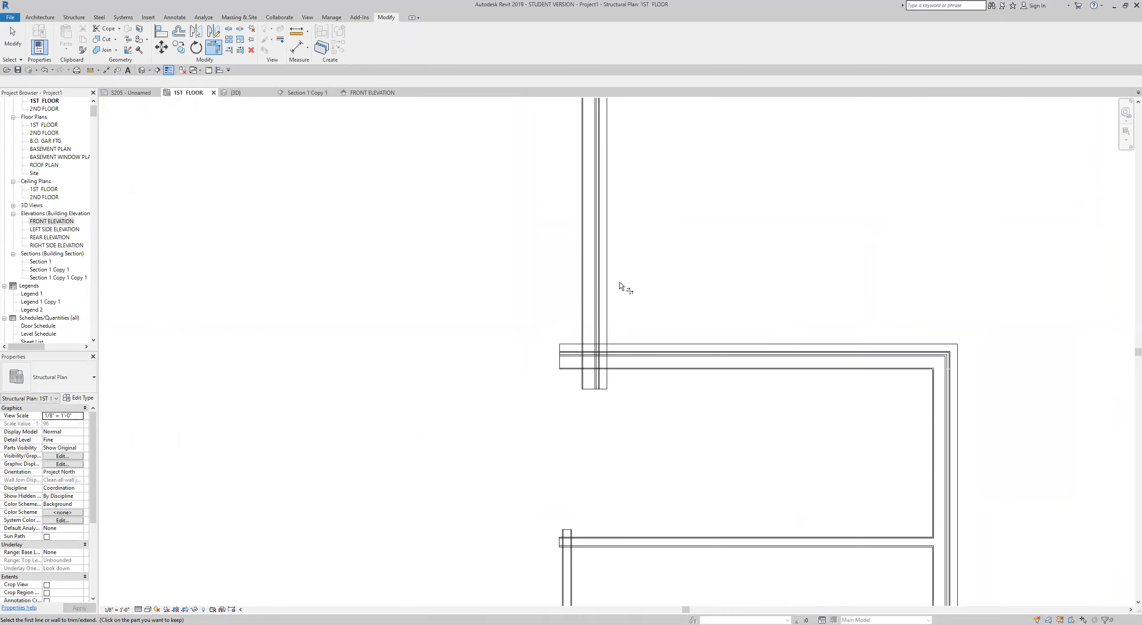
pyautogui.click(162, 31)
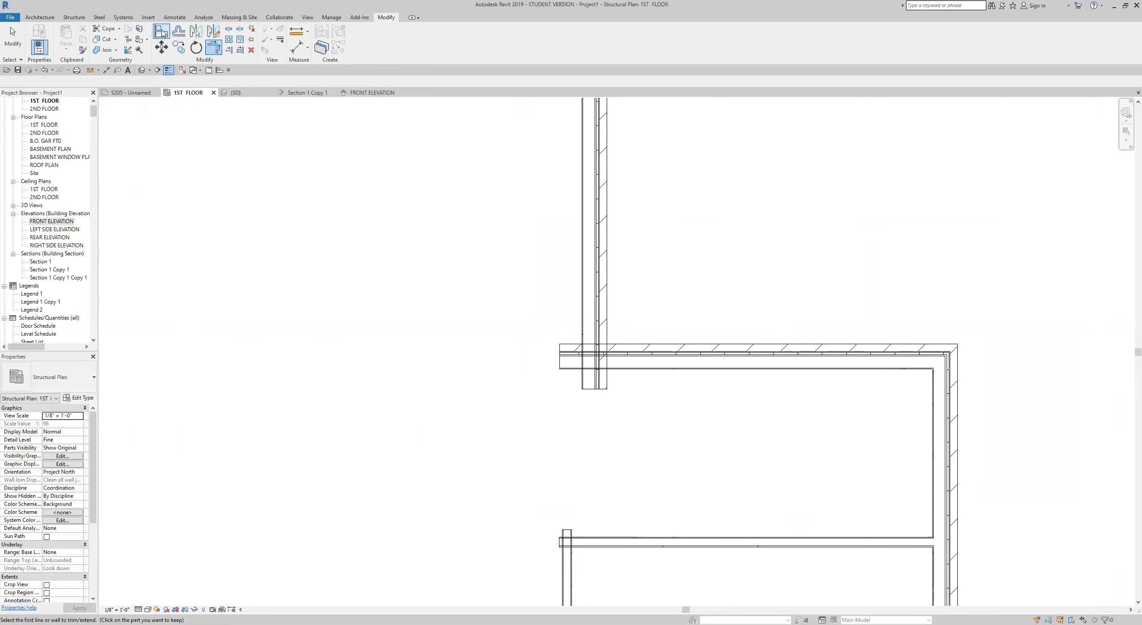
pyautogui.click(562, 583)
pyautogui.click(583, 301)
pyautogui.scroll(-2, 612, 471)
pyautogui.moveTo(607, 474); pyautogui.dragTo(641, 383, button='middle')
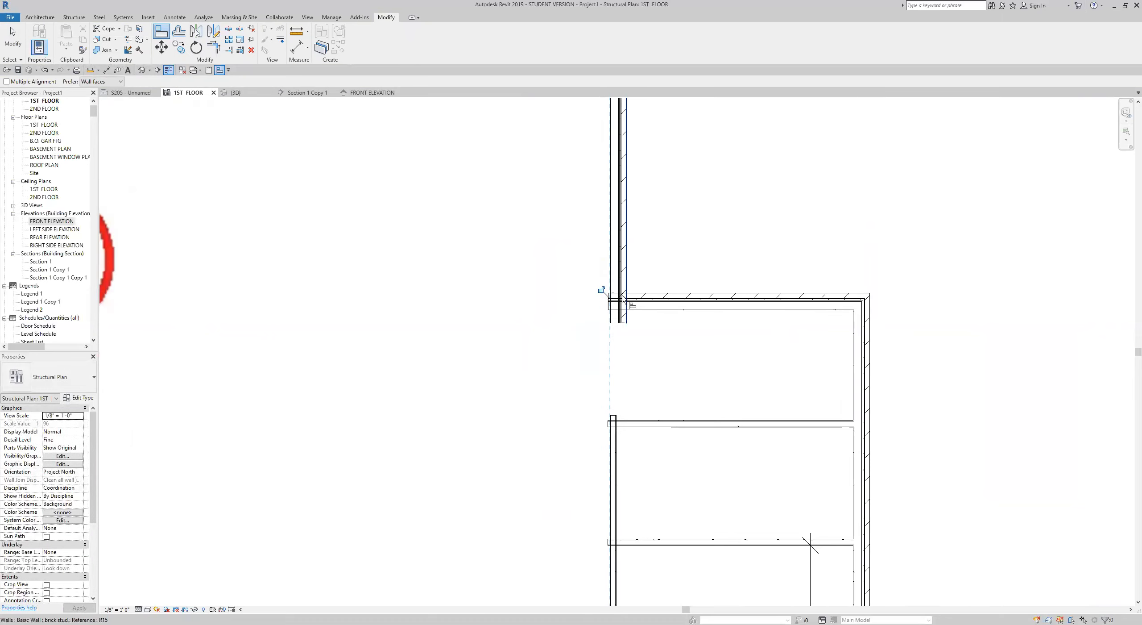
# - Join the upper vertical exterior wall and the top horizontal exterior wall into a corner
pyautogui.click(213, 46)
pyautogui.click(616, 245)
pyautogui.click(664, 297)
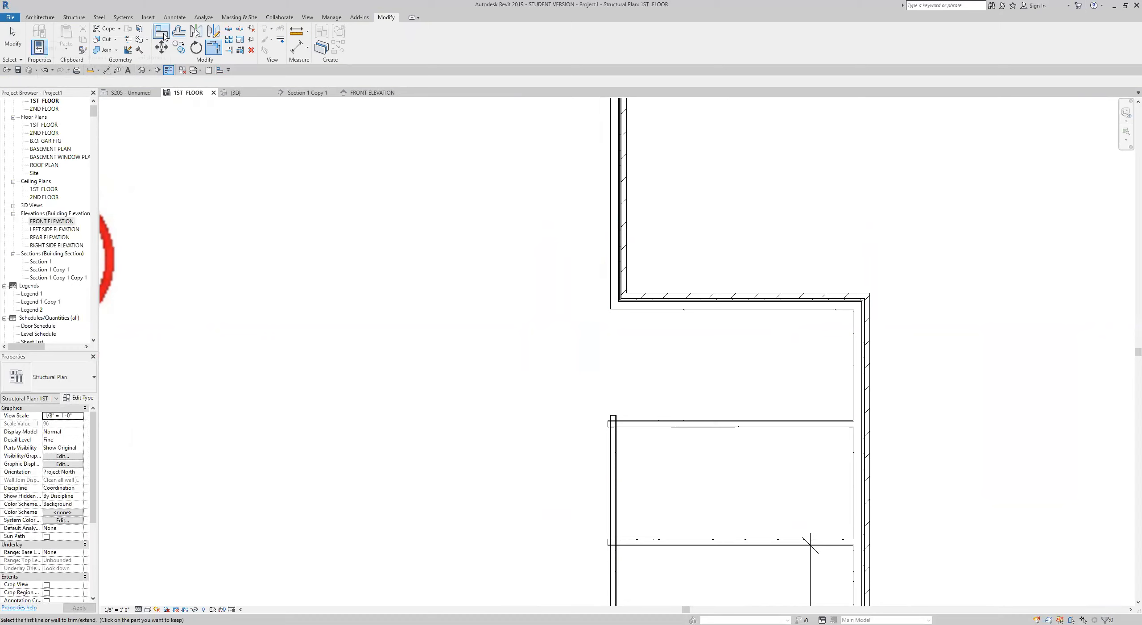
# - Extend the vertical interior wall's upper end to the inner face of the top horizontal exterior wall by aligning it
pyautogui.click(161, 31)
pyautogui.click(657, 311)
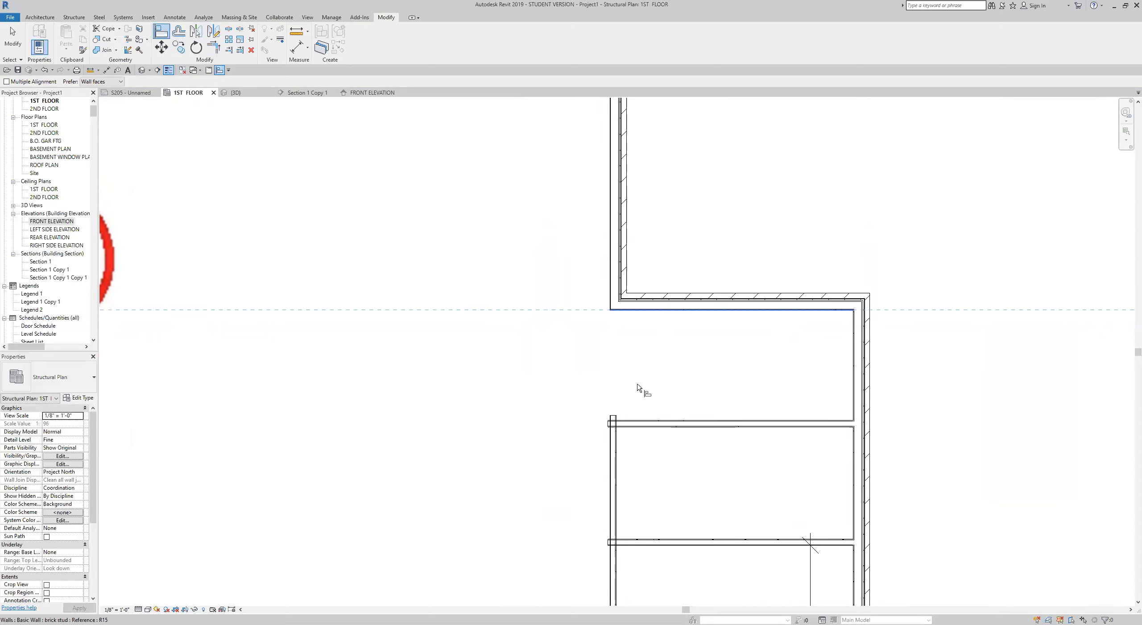
pyautogui.click(613, 420)
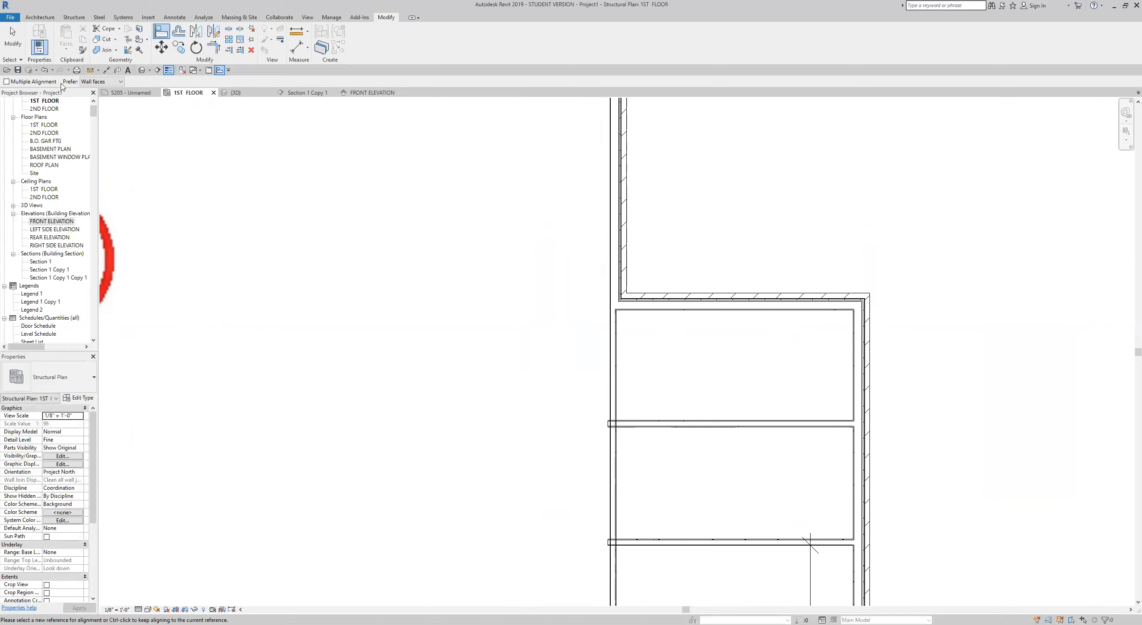
pyautogui.click(12, 38)
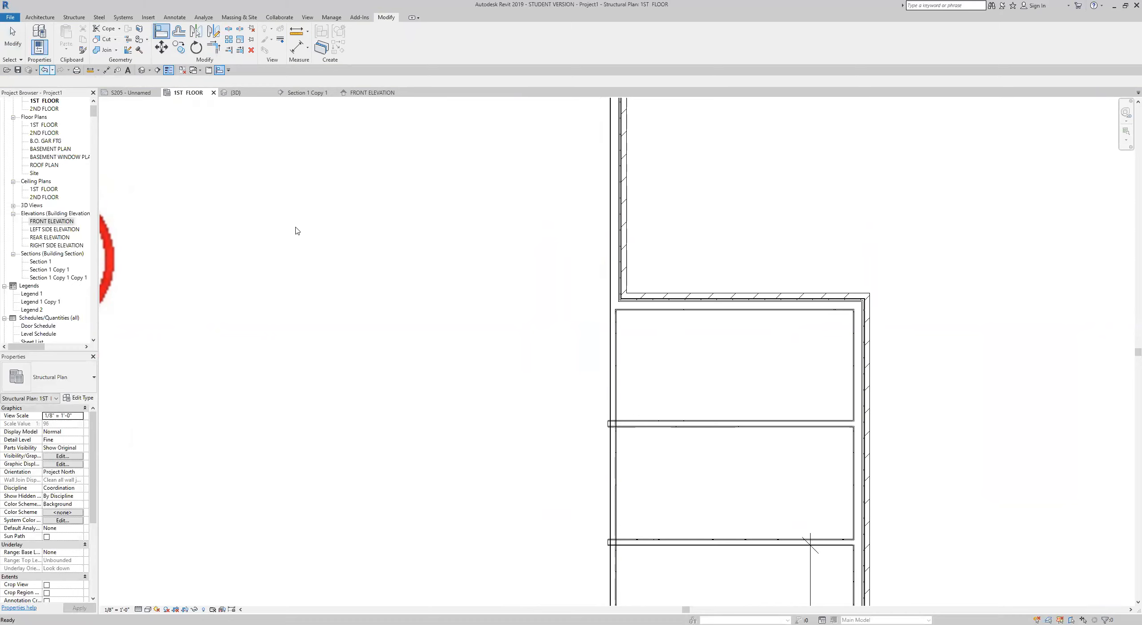
# - Pull the left ends of both horizontal interior walls back to meet the vertical interior wall
pyautogui.click(633, 430)
pyautogui.scroll(2, 633, 431)
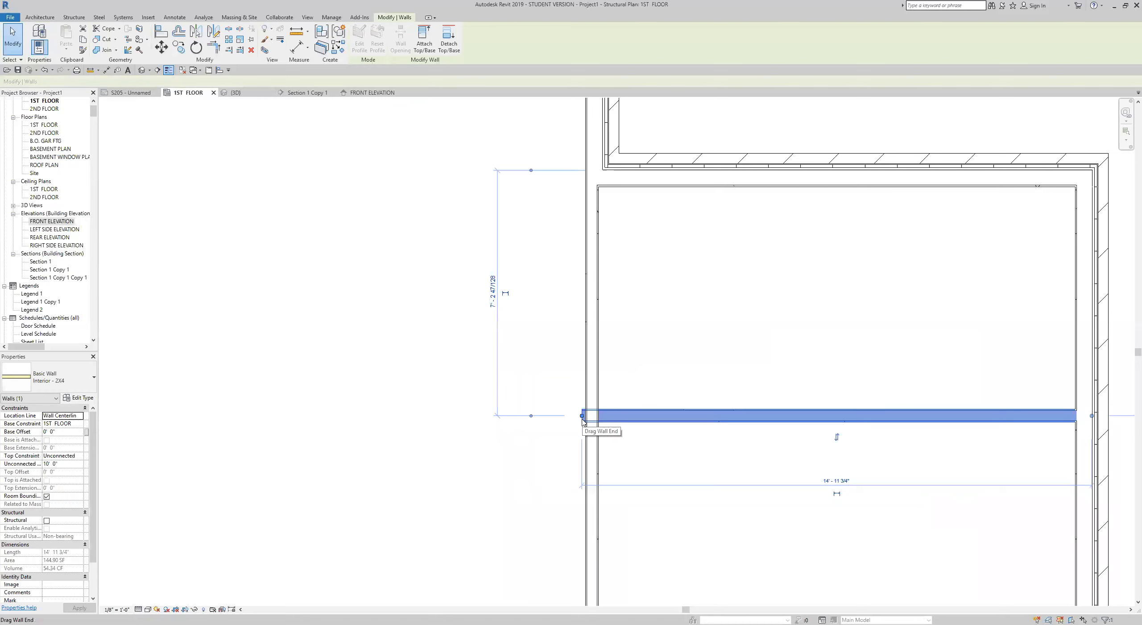
pyautogui.moveTo(582, 416); pyautogui.dragTo(592, 416)
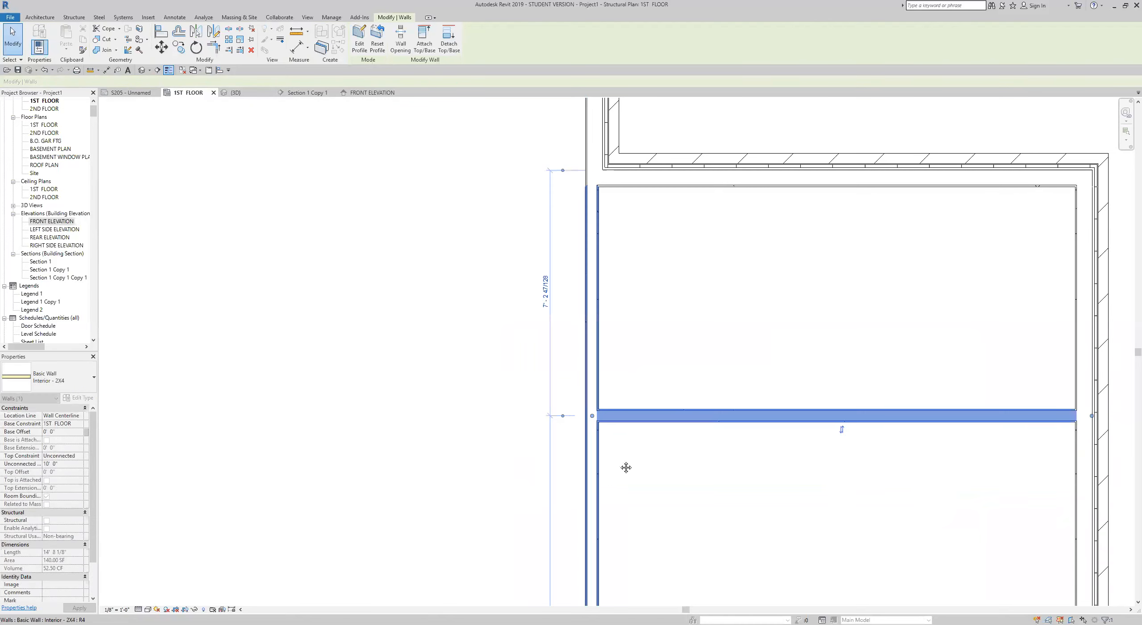
pyautogui.moveTo(643, 601); pyautogui.dragTo(681, 469, button='middle')
pyautogui.click(625, 522)
pyautogui.moveTo(625, 522); pyautogui.dragTo(630, 522)
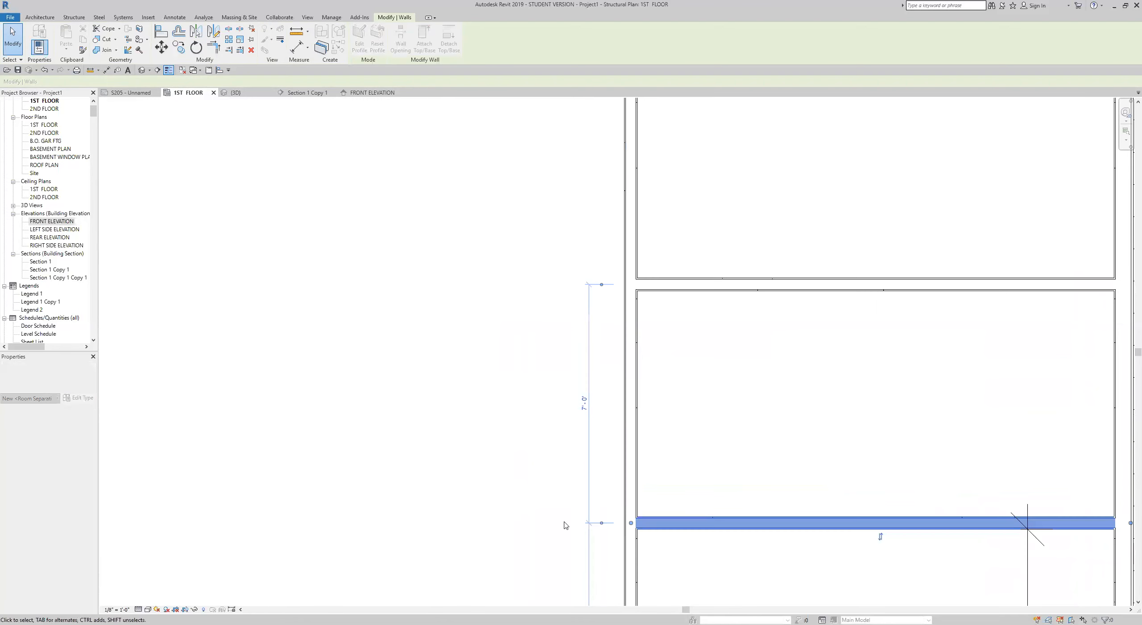
pyautogui.scroll(-2, 564, 522)
pyautogui.scroll(-3, 564, 522)
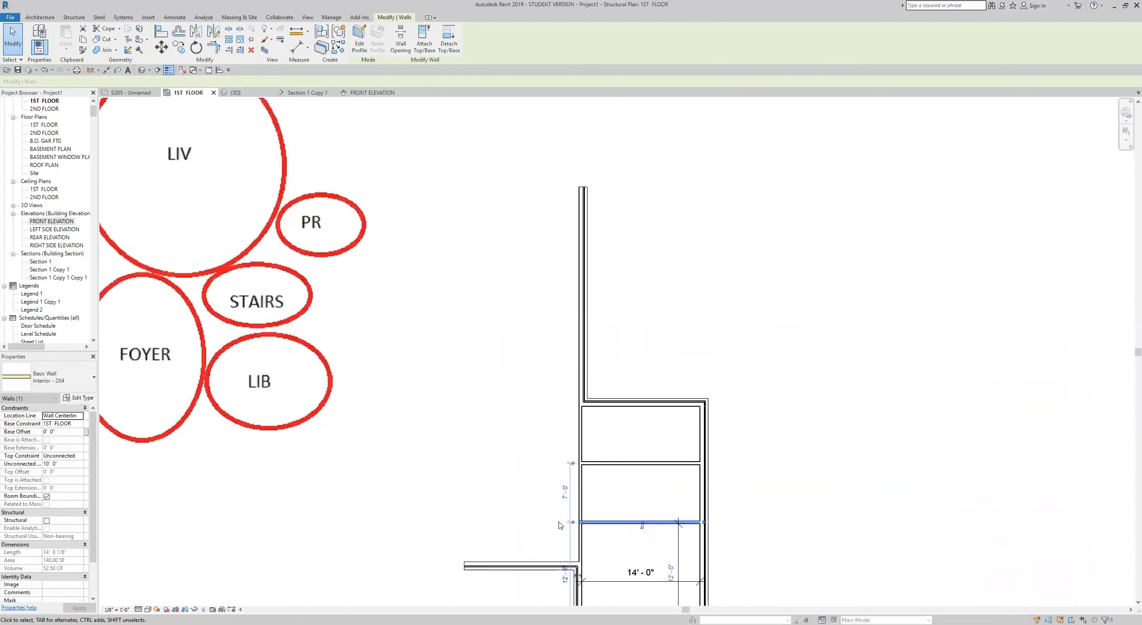
pyautogui.click(738, 526)
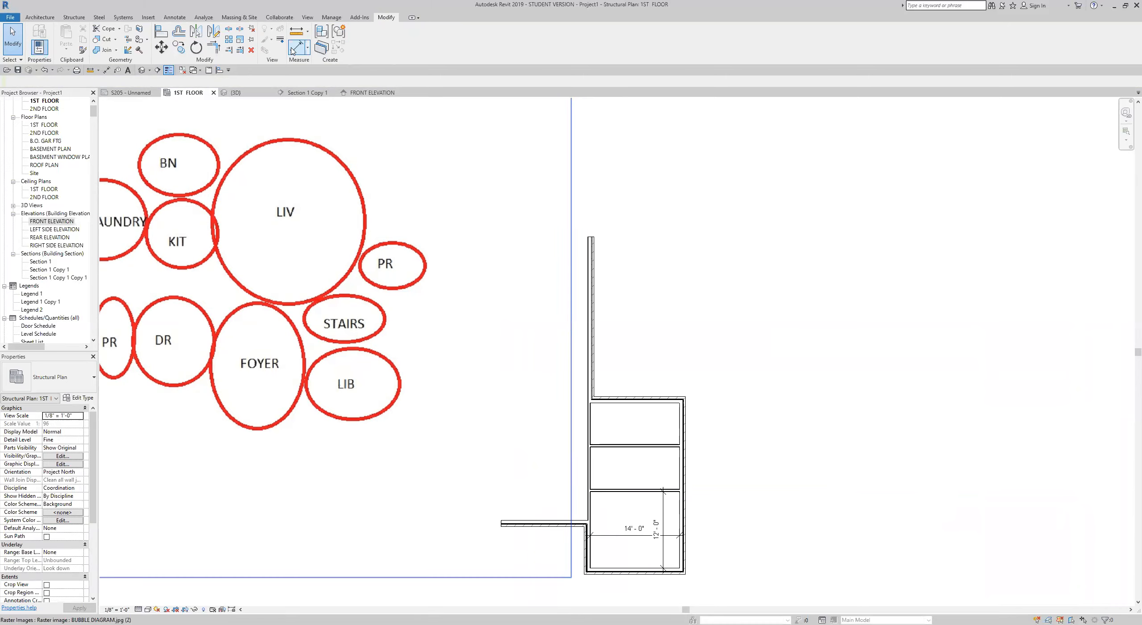
pyautogui.scroll(5, 644, 483)
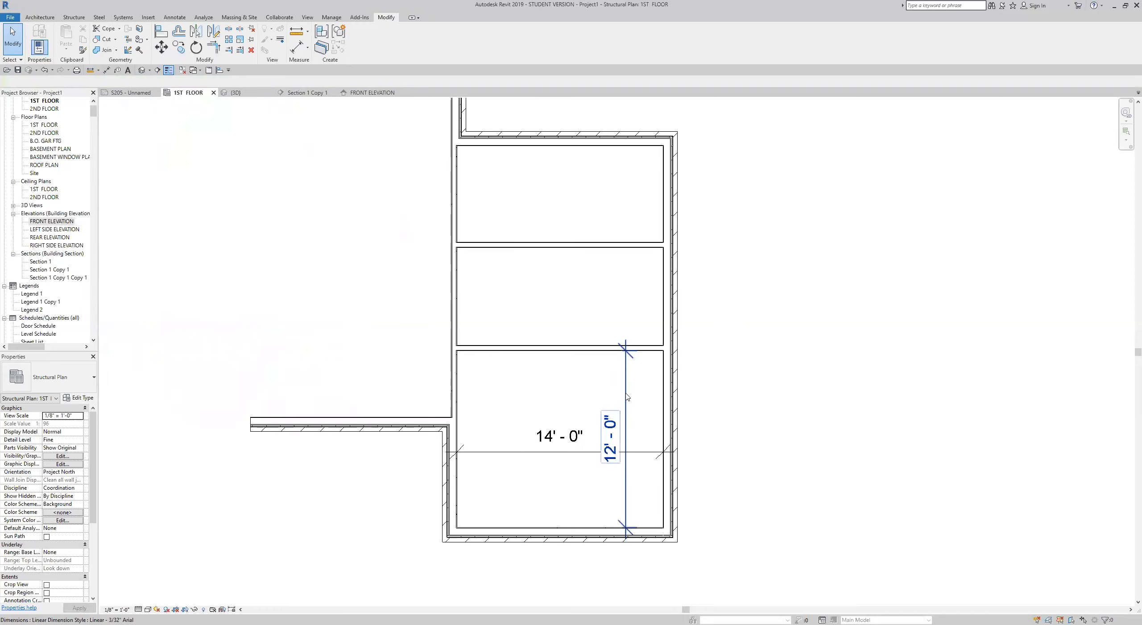
# - Edit the witness lines of the library's vertical dimension to add both faces of the two horizontal interior walls up to the top exterior wall
pyautogui.click(626, 396)
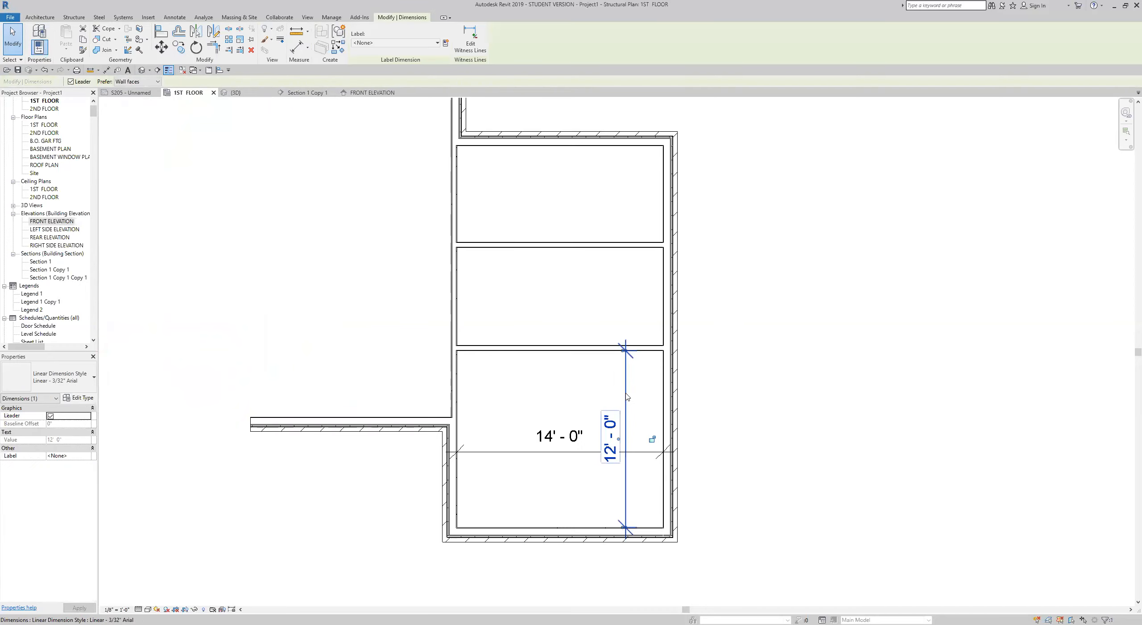
pyautogui.click(462, 40)
pyautogui.scroll(2, 658, 344)
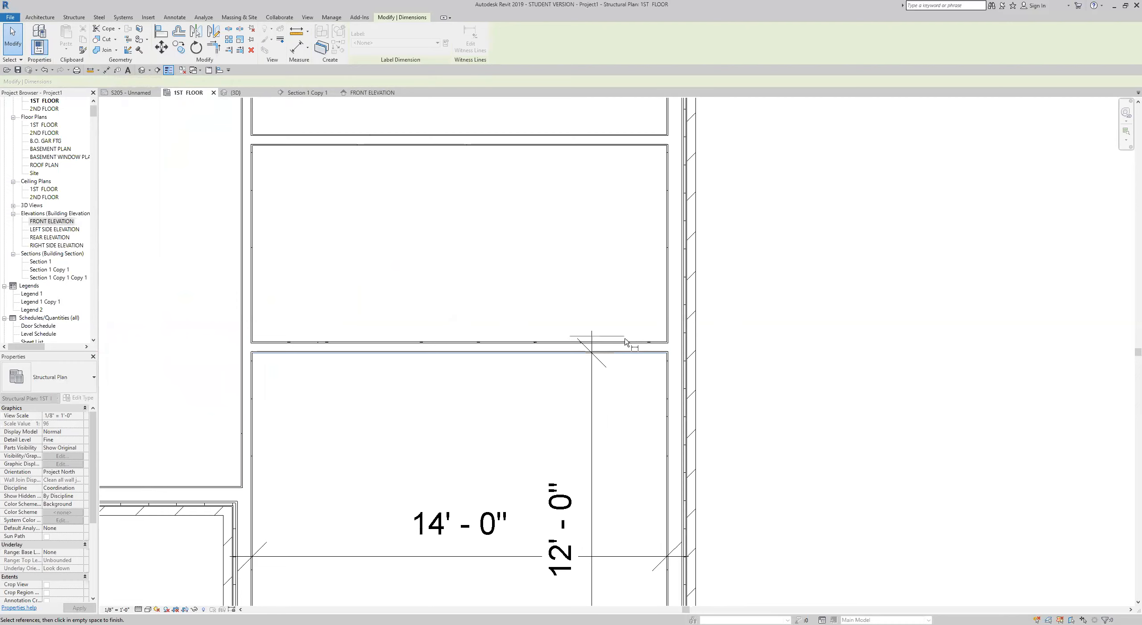
pyautogui.click(625, 342)
pyautogui.moveTo(619, 153); pyautogui.dragTo(599, 339, button='middle')
pyautogui.click(596, 332)
pyautogui.click(596, 321)
pyautogui.moveTo(611, 224); pyautogui.dragTo(620, 324, button='middle')
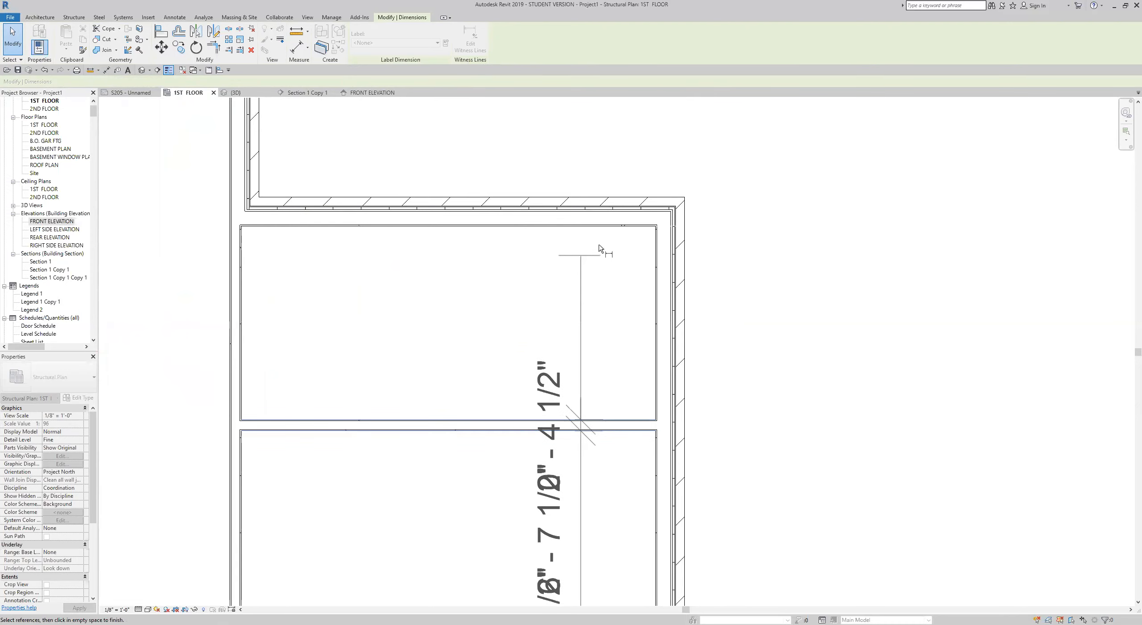
pyautogui.scroll(-2, 594, 232)
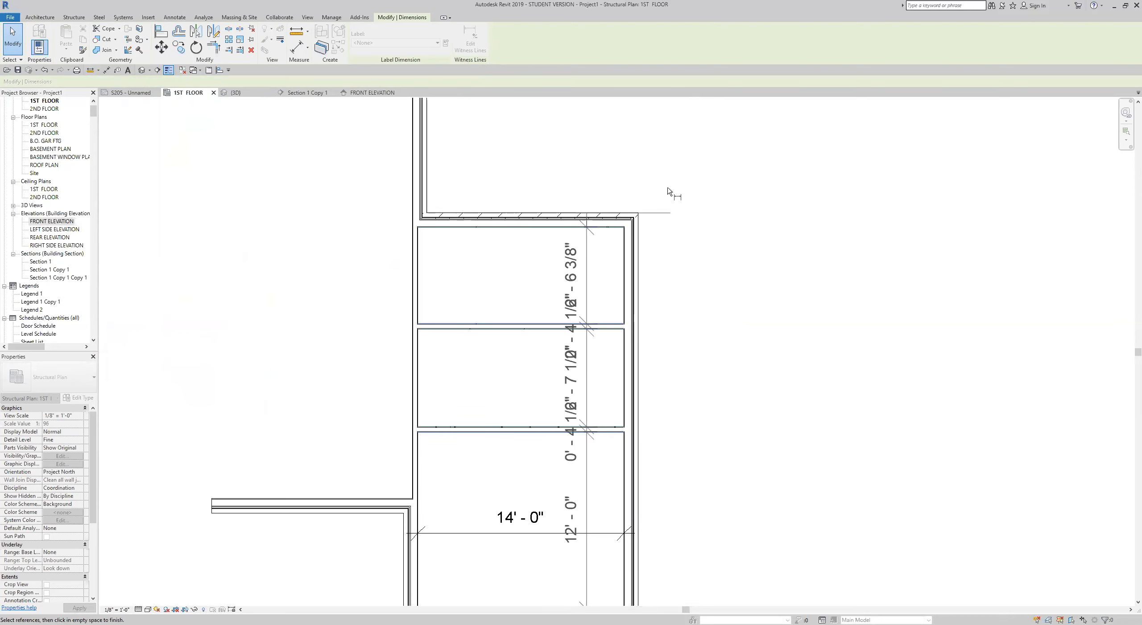
pyautogui.click(652, 155)
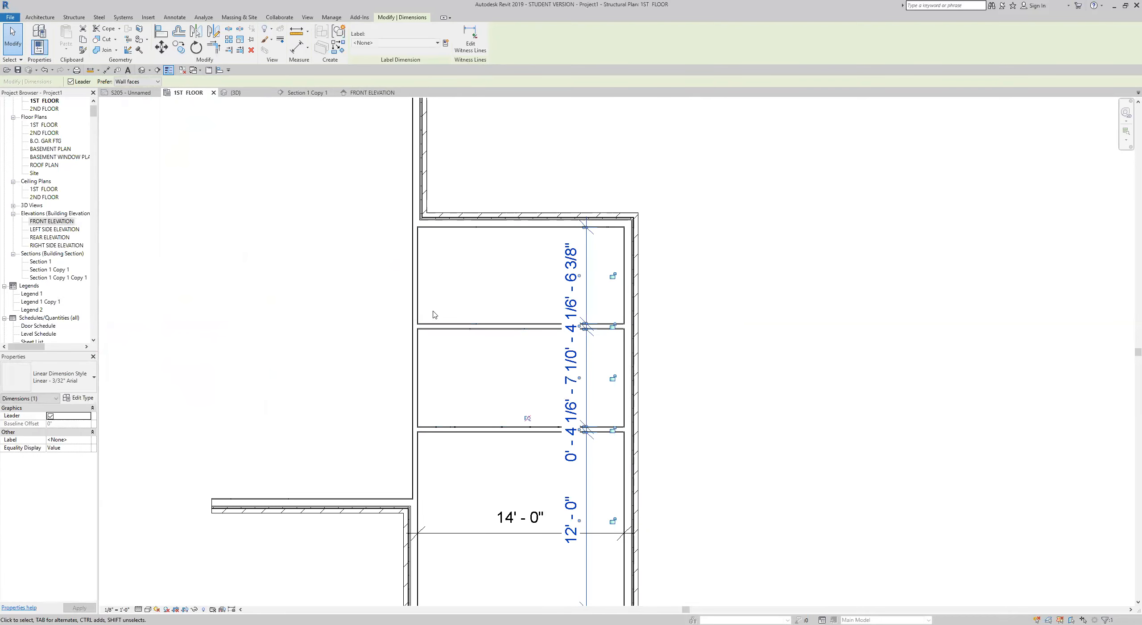
# - Set the clear distance between the two horizontal interior walls to 7' by moving the upper one
pyautogui.click(468, 327)
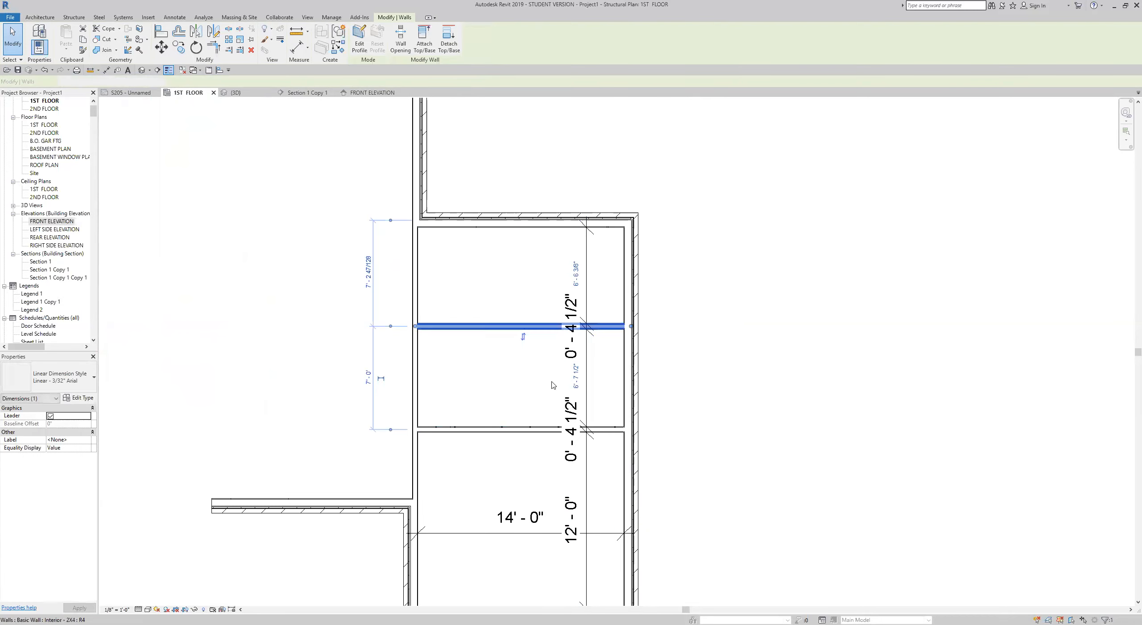
pyautogui.click(577, 379)
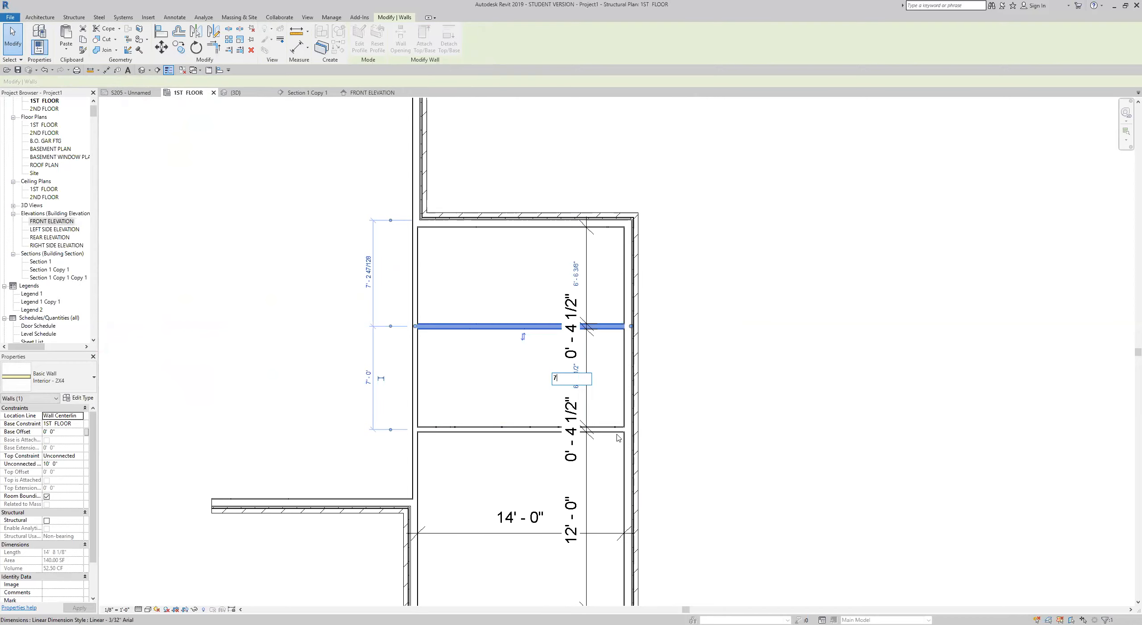
pyautogui.press('Return')
pyautogui.click(723, 458)
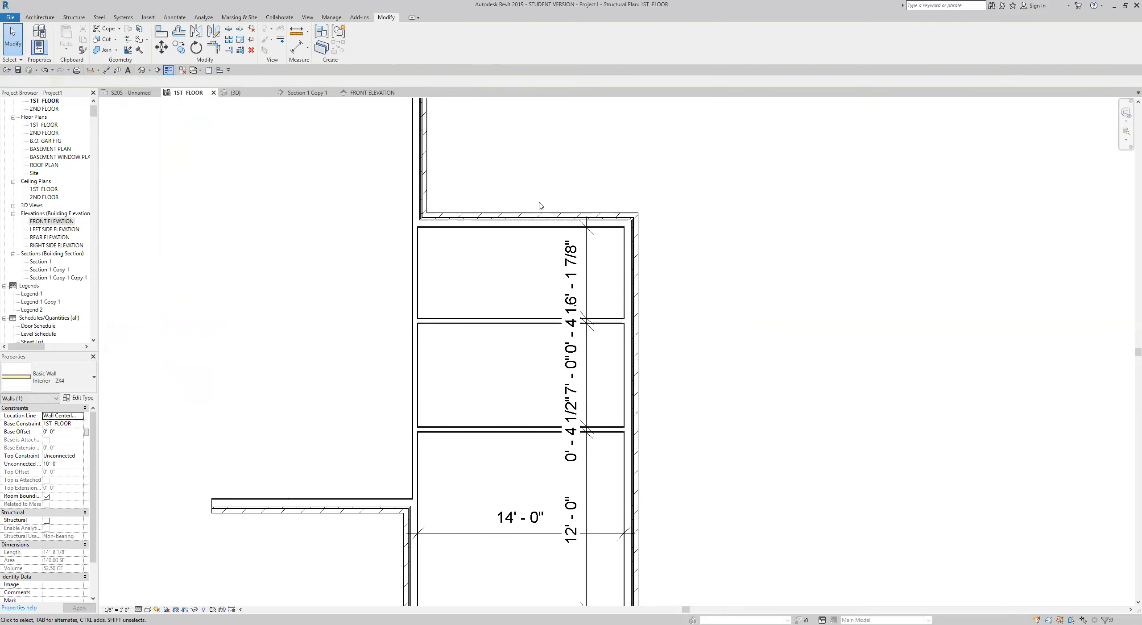
# - Set the clear depth of the uppermost room to 6' by moving the top horizontal exterior wall
pyautogui.click(540, 215)
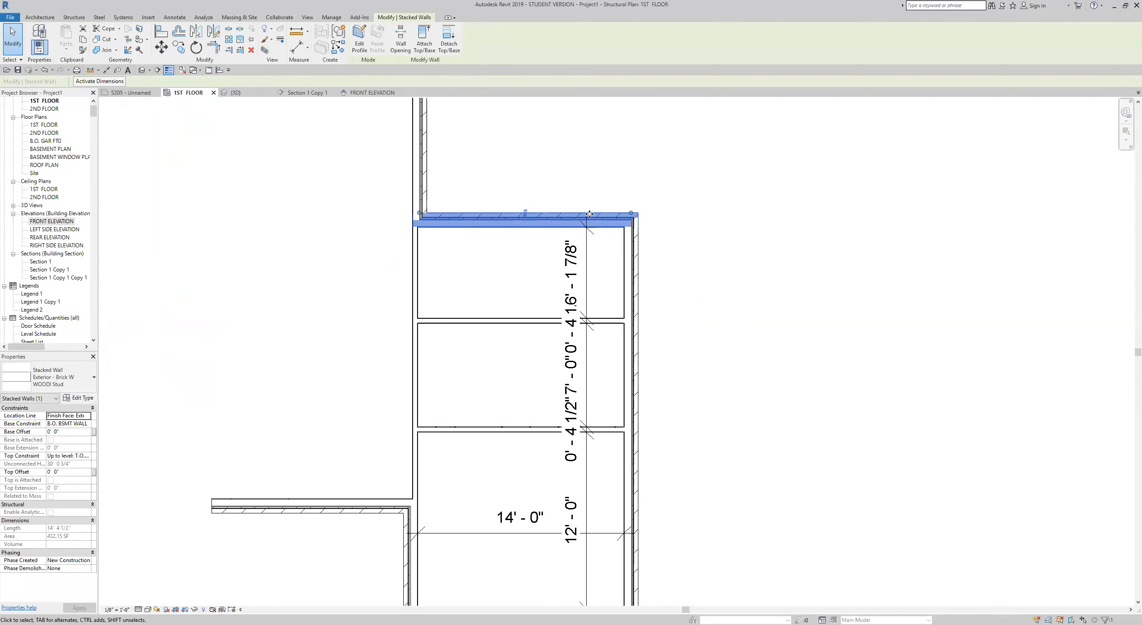
pyautogui.click(104, 82)
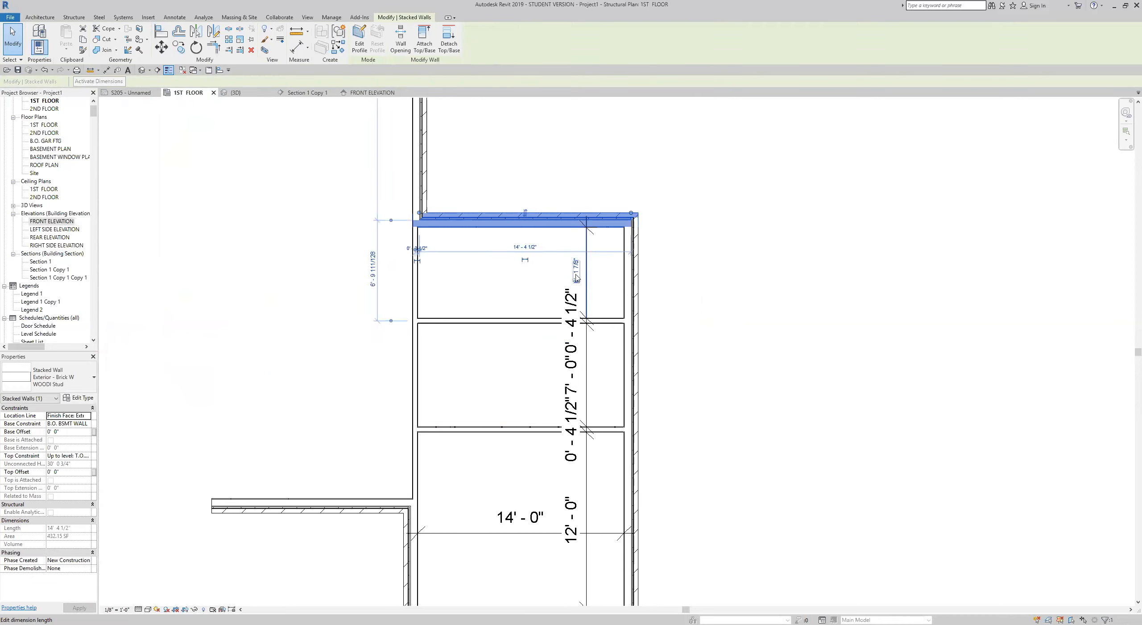
pyautogui.click(575, 270)
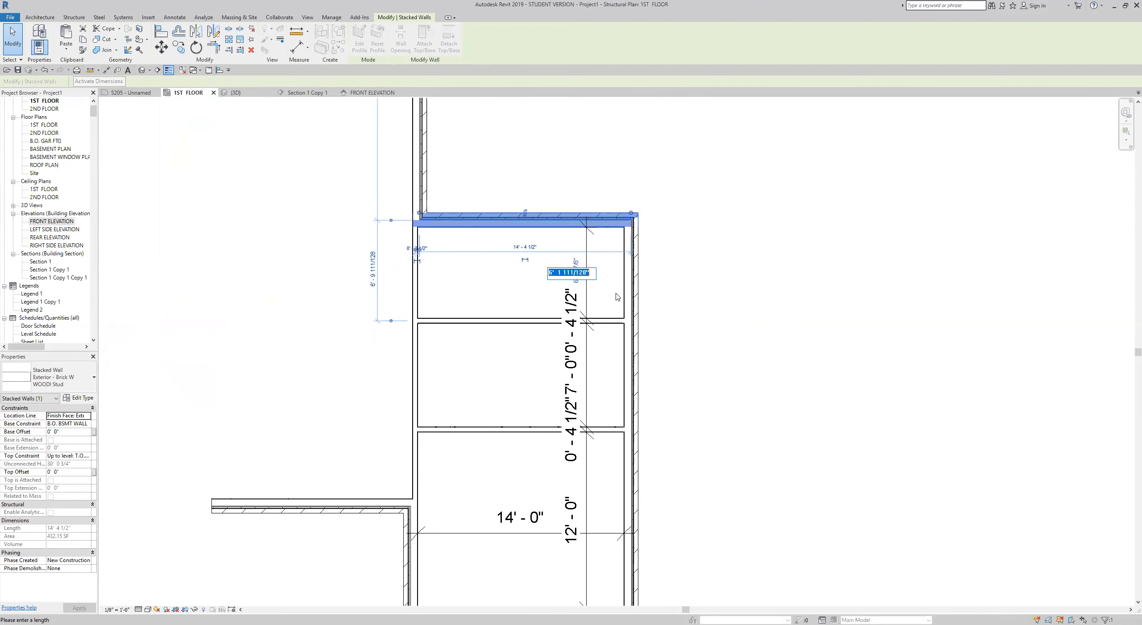
pyautogui.write('6')
pyautogui.press('Return')
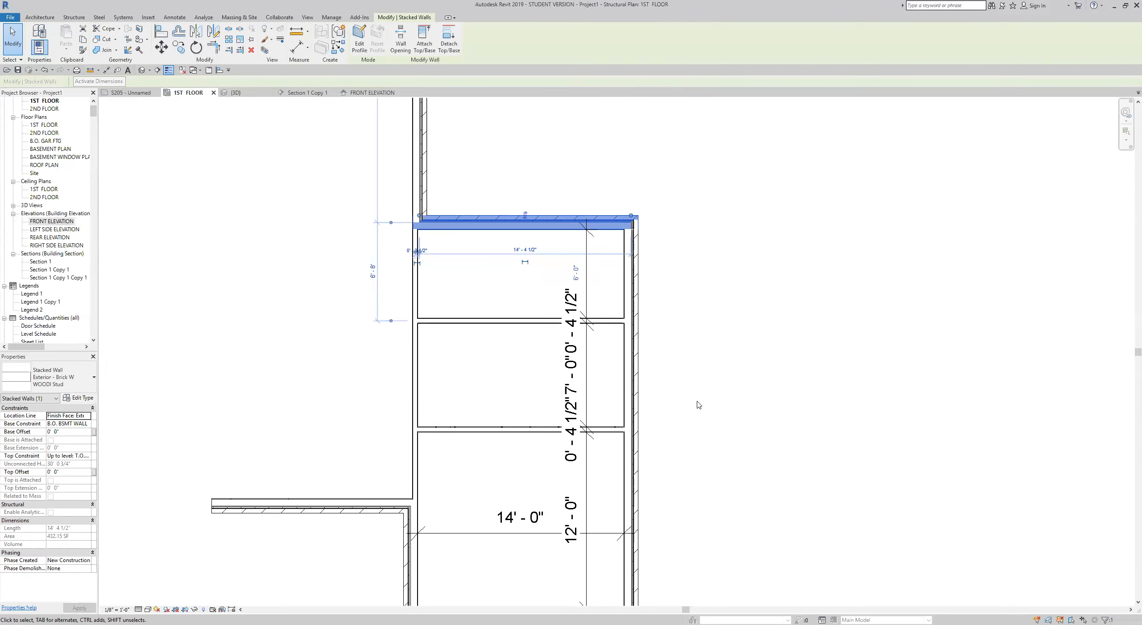
pyautogui.click(699, 404)
# - Delete the vertical dimension string and the horizontal width dimension from the library block
pyautogui.scroll(-3, 667, 397)
pyautogui.click(627, 393)
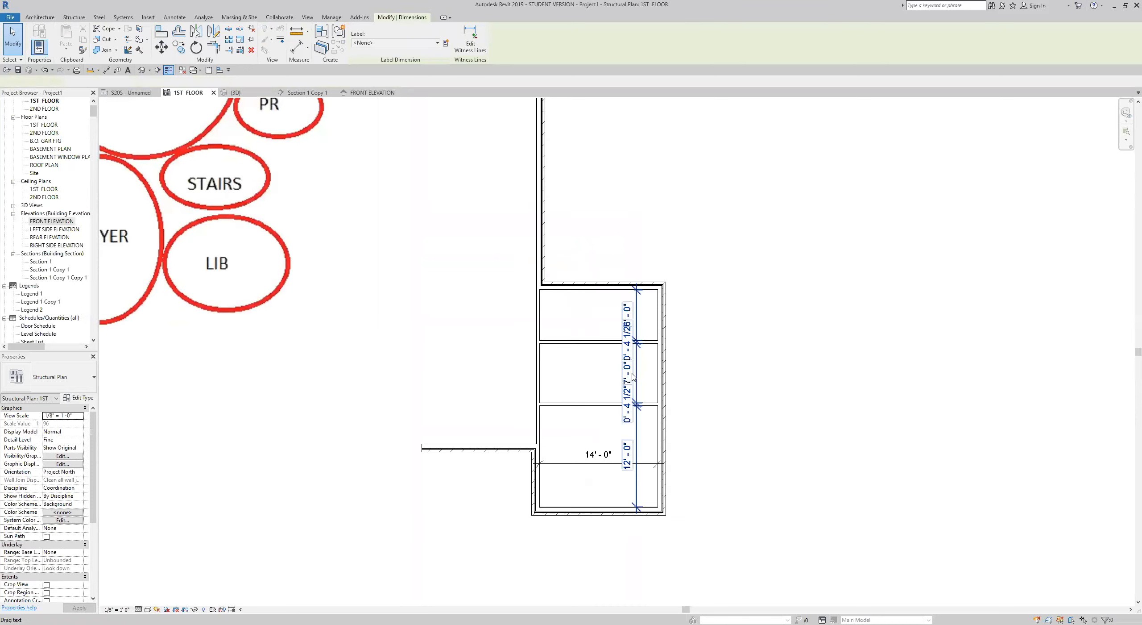
pyautogui.press('Delete')
pyautogui.click(631, 464)
pyautogui.press('Delete')
pyautogui.scroll(-2, 750, 457)
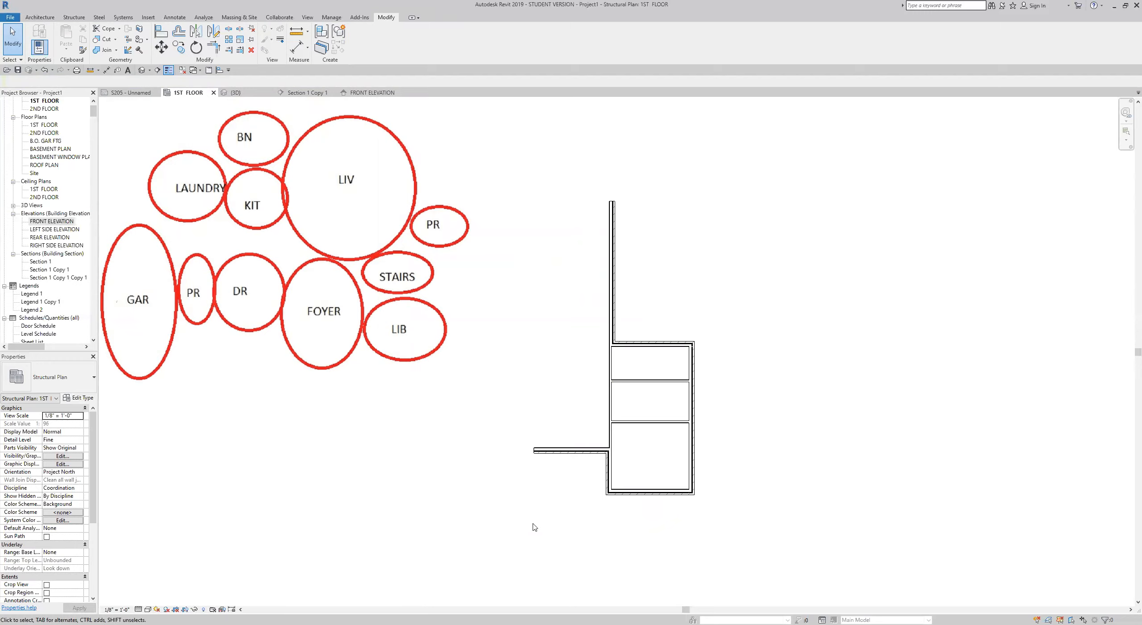
# - Move all drawn walls about 26' horizontally away from the bubble diagram
pyautogui.scroll(-2, 719, 406)
pyautogui.moveTo(798, 237); pyautogui.dragTo(601, 471)
pyautogui.click(762, 343)
pyautogui.moveTo(585, 510); pyautogui.dragTo(798, 250)
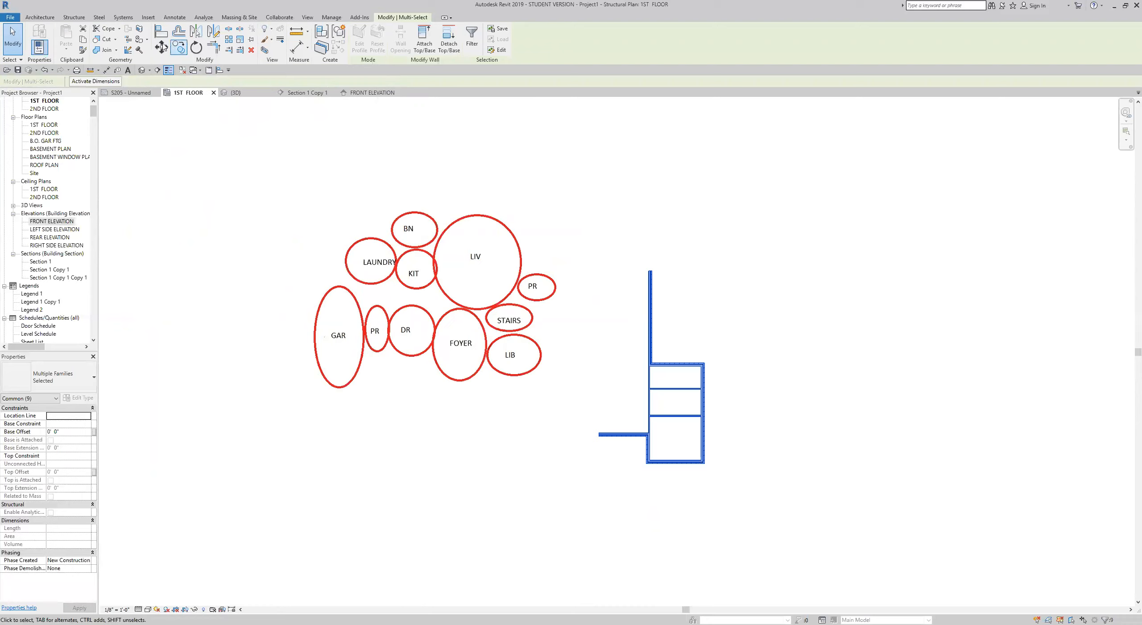
pyautogui.press('m')
pyautogui.press('v')
pyautogui.click(651, 318)
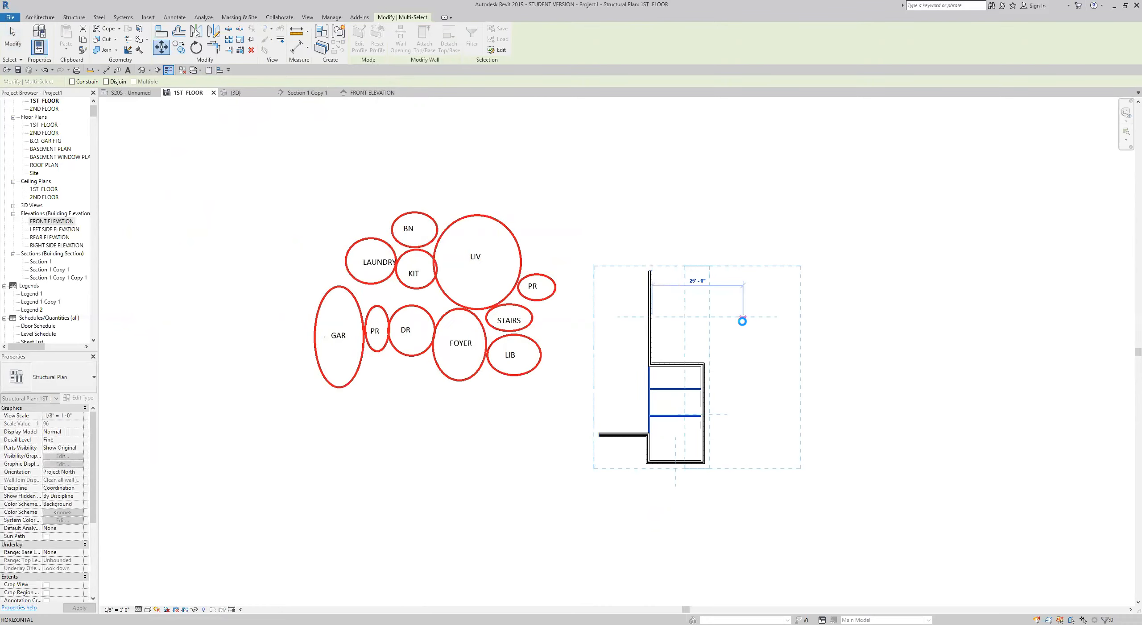
pyautogui.click(742, 318)
pyautogui.press('Escape')
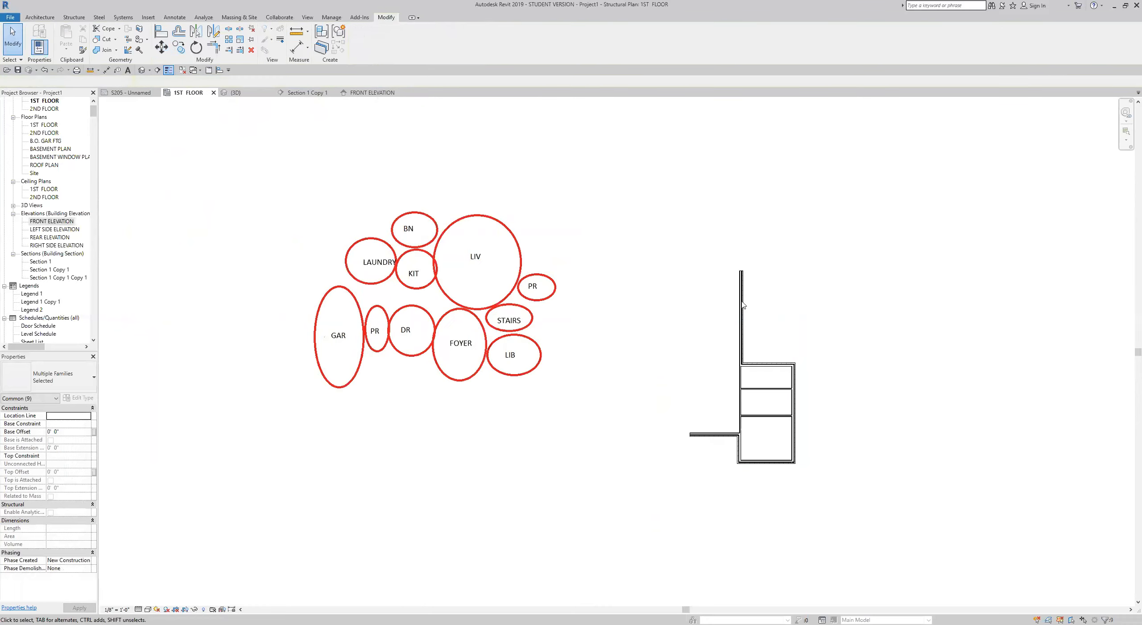
# - Mirror the upper vertical exterior wall about a drawn vertical axis to create the living room's opposite side wall
pyautogui.click(742, 304)
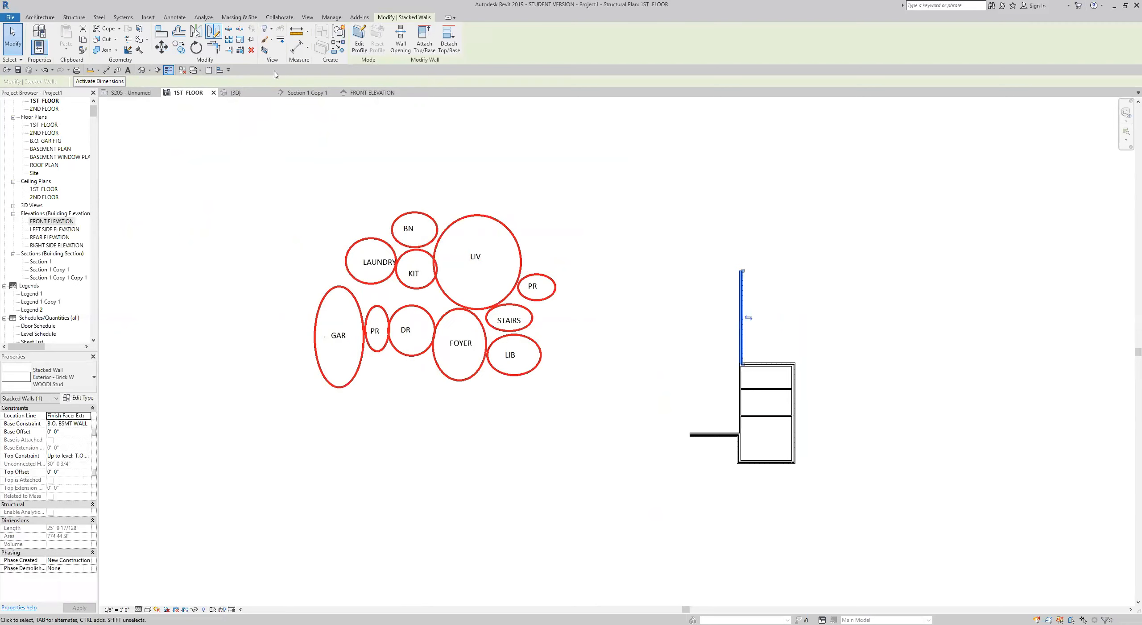
pyautogui.click(700, 315)
pyautogui.click(700, 248)
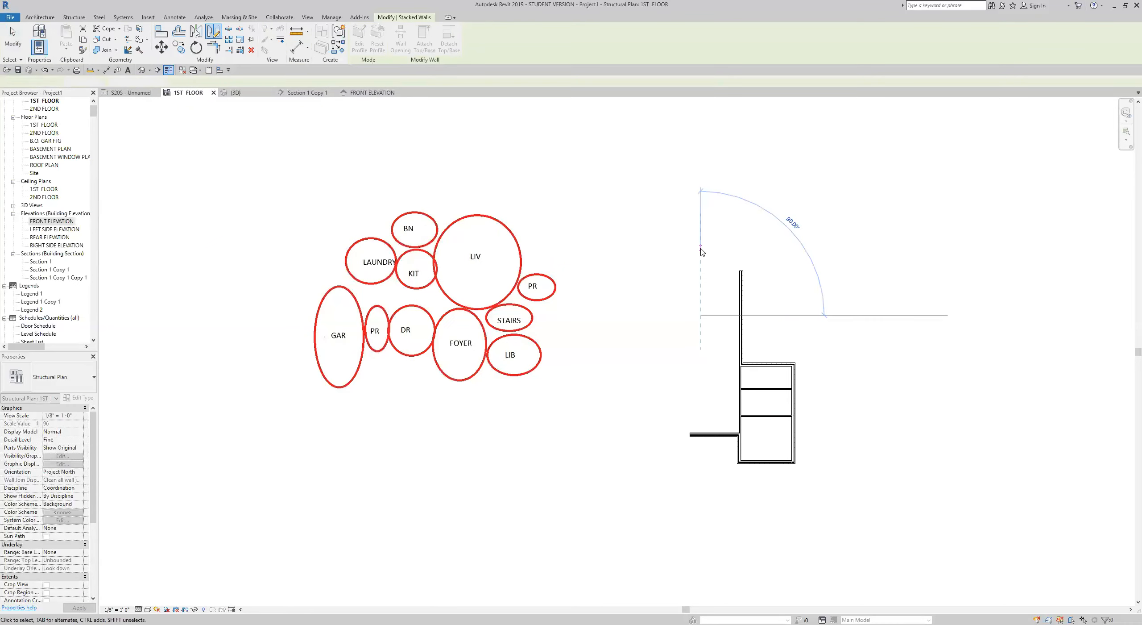
# - Copy the library block's top horizontal exterior wall up between the two living room side walls
pyautogui.click(770, 364)
pyautogui.click(179, 46)
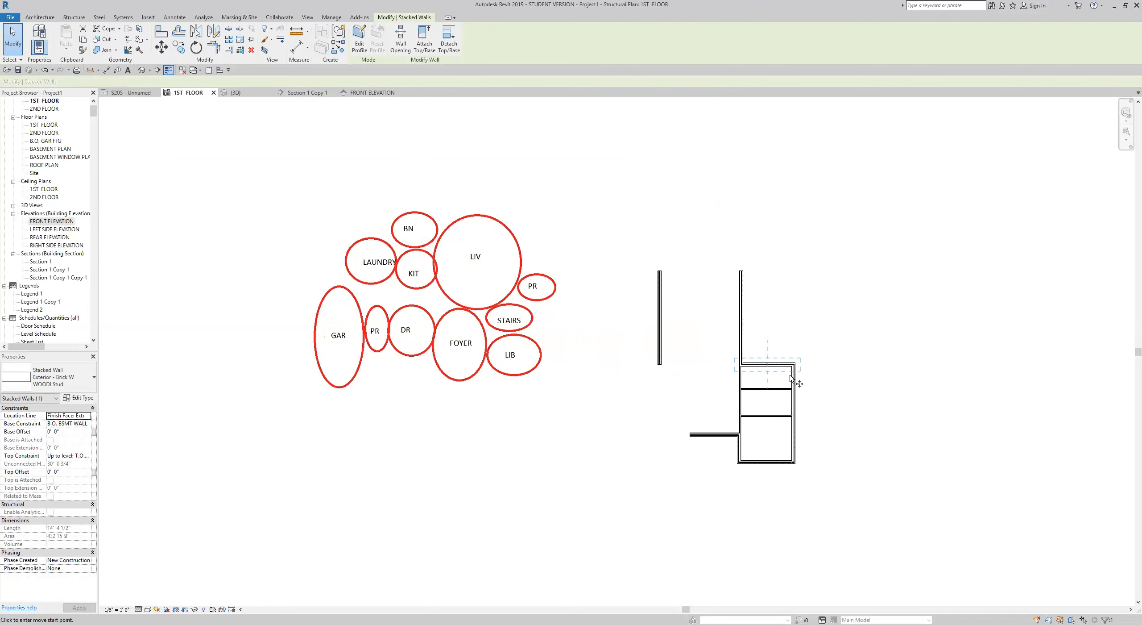
pyautogui.click(750, 381)
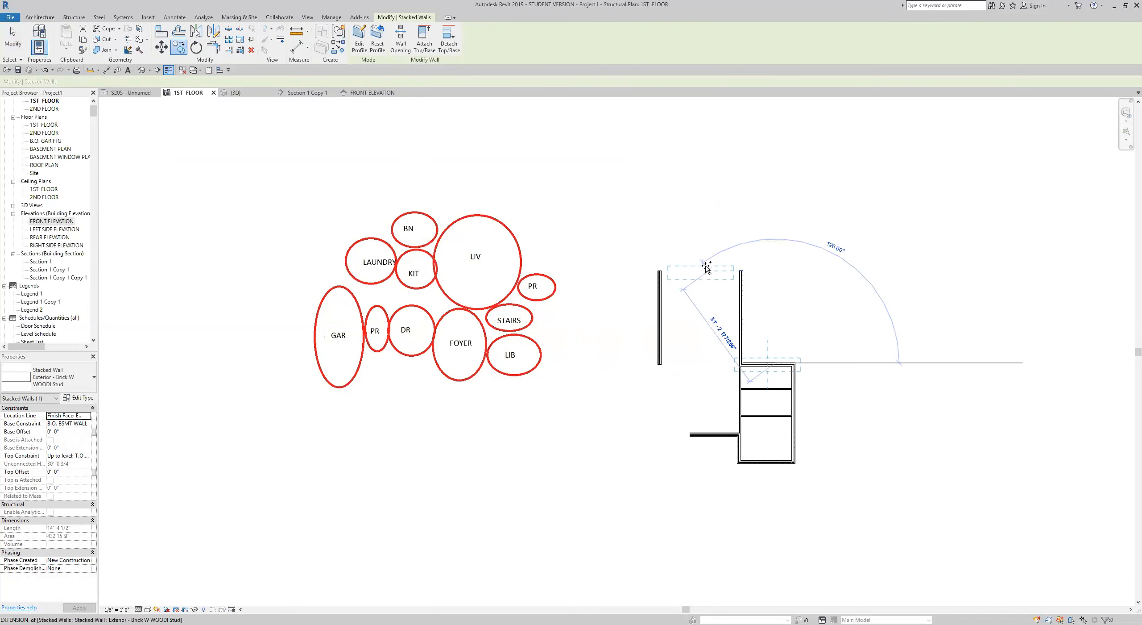
pyautogui.click(727, 291)
# - Join the copied horizontal exterior wall with both living room side walls into corners using Trim/Extend to Corner
pyautogui.scroll(3, 702, 277)
pyautogui.click(208, 45)
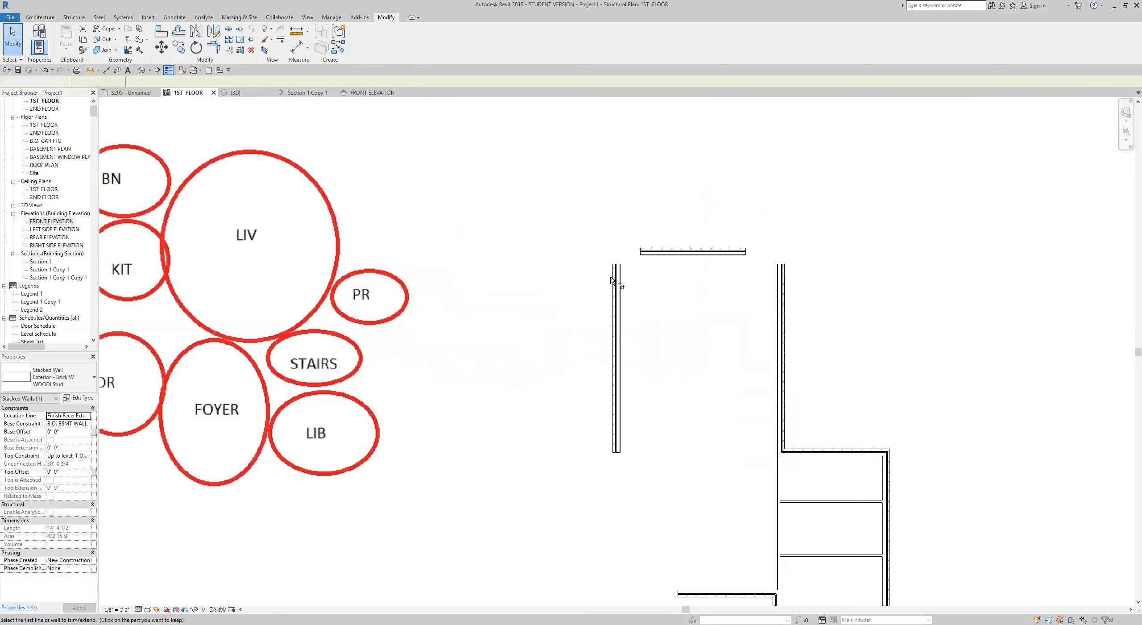
pyautogui.click(619, 296)
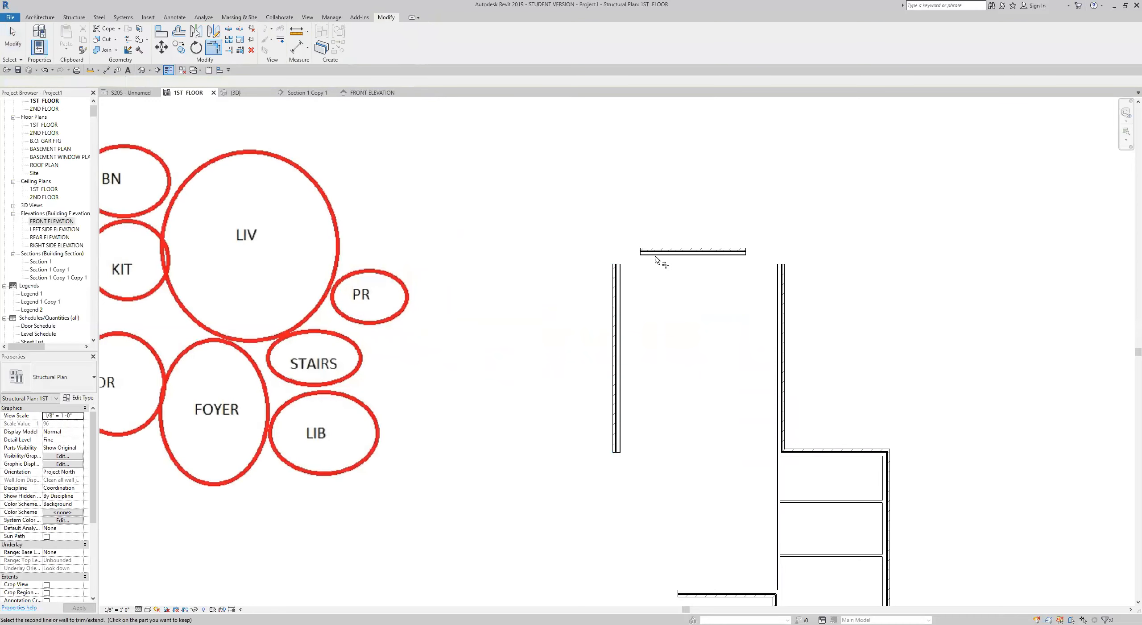
pyautogui.click(706, 258)
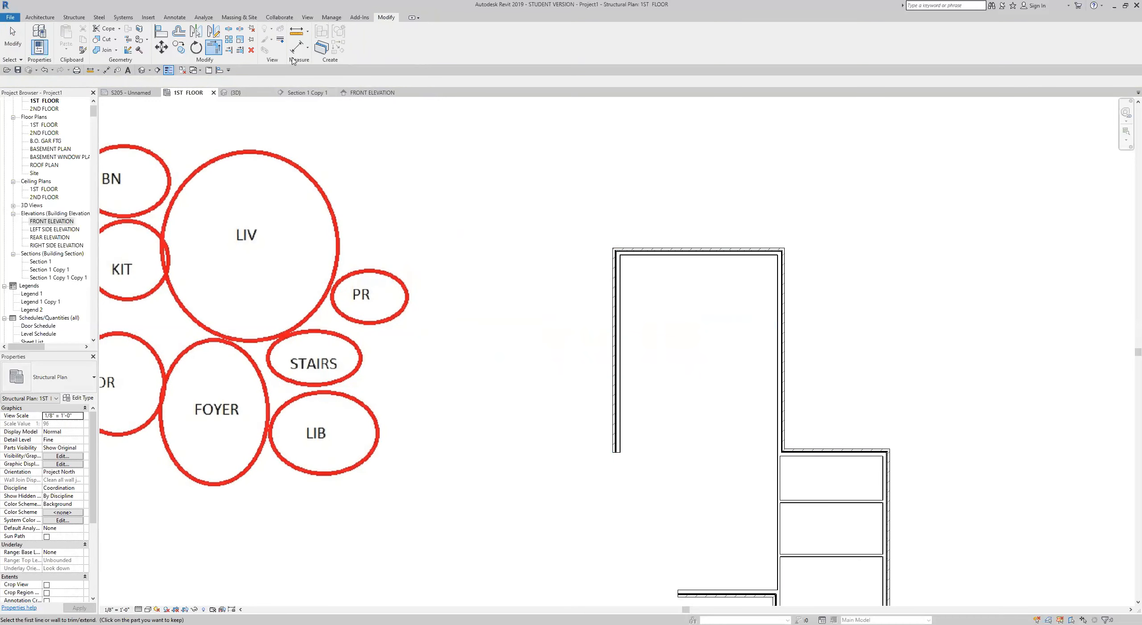
# - Measure the living room's clear width with an aligned dimension between the side walls' inner faces and delete it
pyautogui.press('d')
pyautogui.press('i')
pyautogui.click(628, 332)
pyautogui.click(782, 367)
pyautogui.click(849, 370)
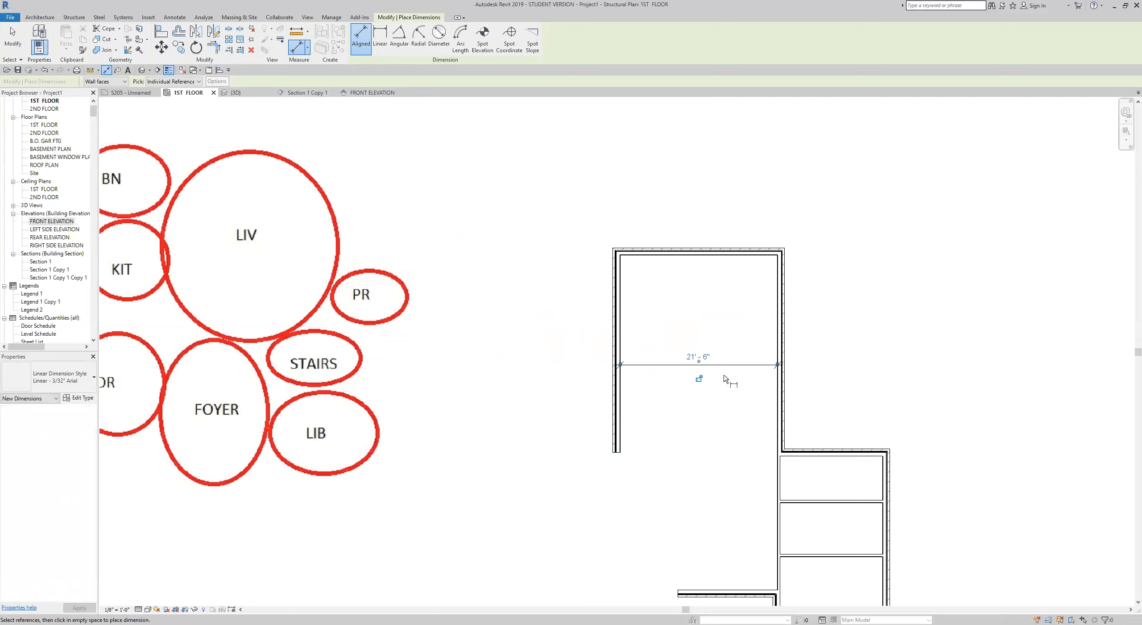
pyautogui.press('Escape')
pyautogui.press('Delete')
# - Extend the free end of the lower horizontal exterior wall to roughly below the living room's left side wall
pyautogui.scroll(-2, 698, 372)
pyautogui.moveTo(698, 372); pyautogui.dragTo(721, 373, button='middle')
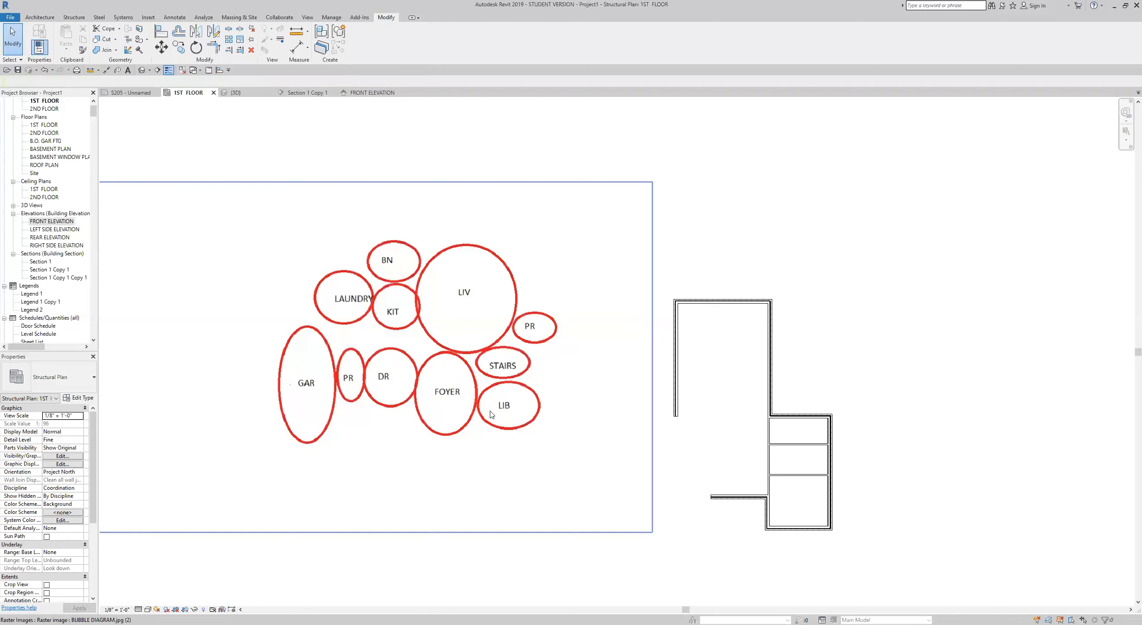
pyautogui.moveTo(664, 497); pyautogui.dragTo(716, 485, button='middle')
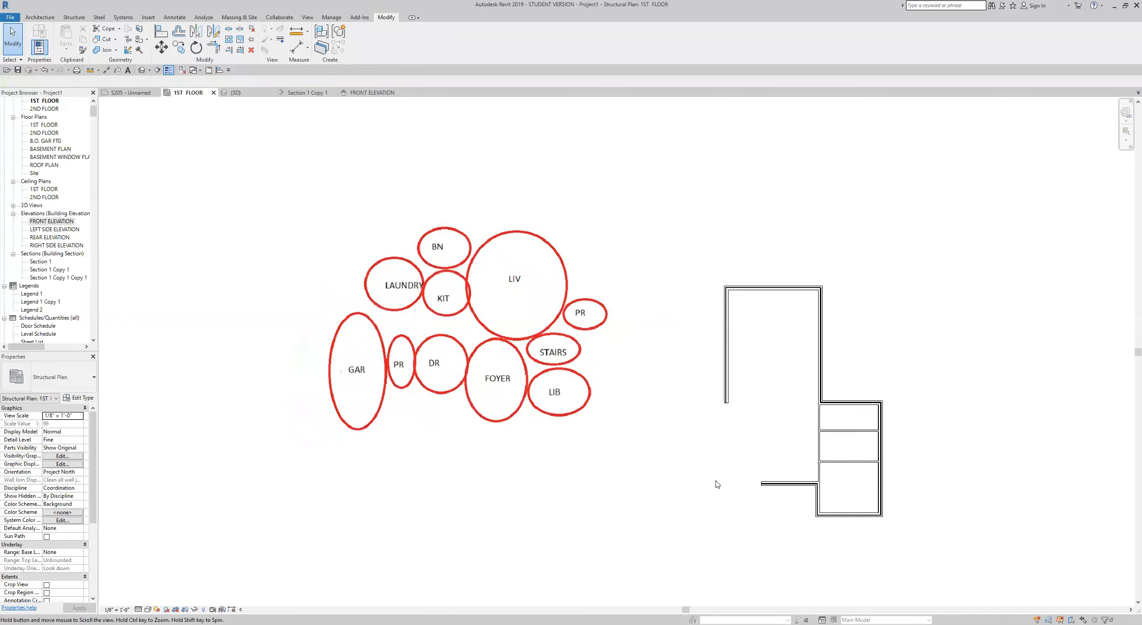
pyautogui.click(768, 485)
pyautogui.moveTo(762, 482); pyautogui.dragTo(722, 483)
pyautogui.press('Escape')
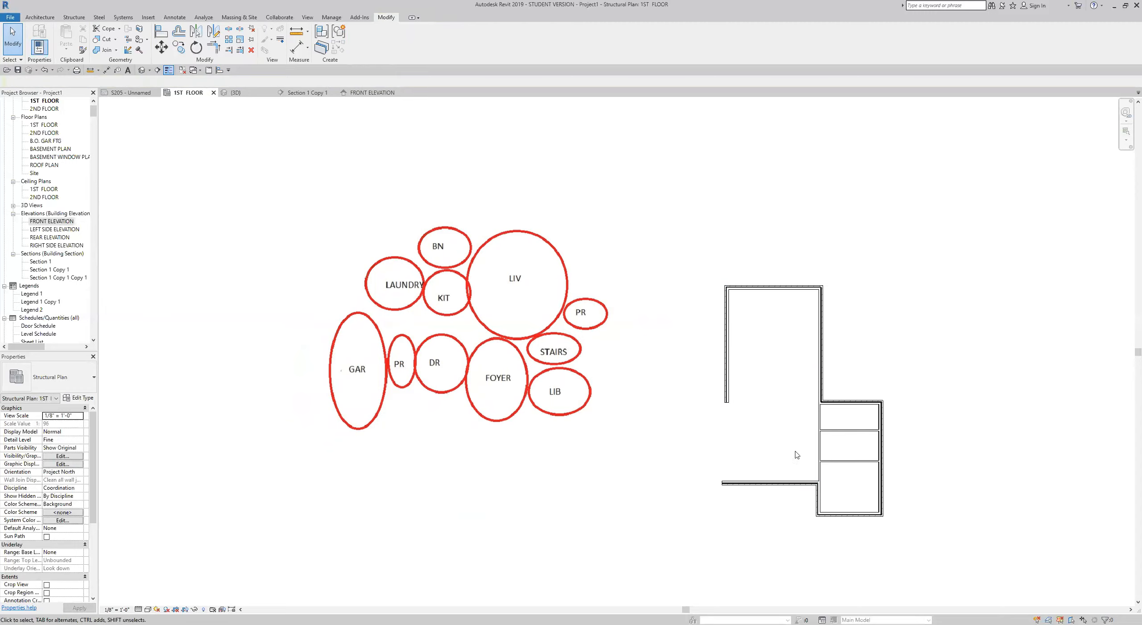
# - Copy the library block's vertical interior wall horizontally to the left to form the foyer's opposite side
pyautogui.click(821, 448)
pyautogui.click(180, 48)
pyautogui.click(807, 448)
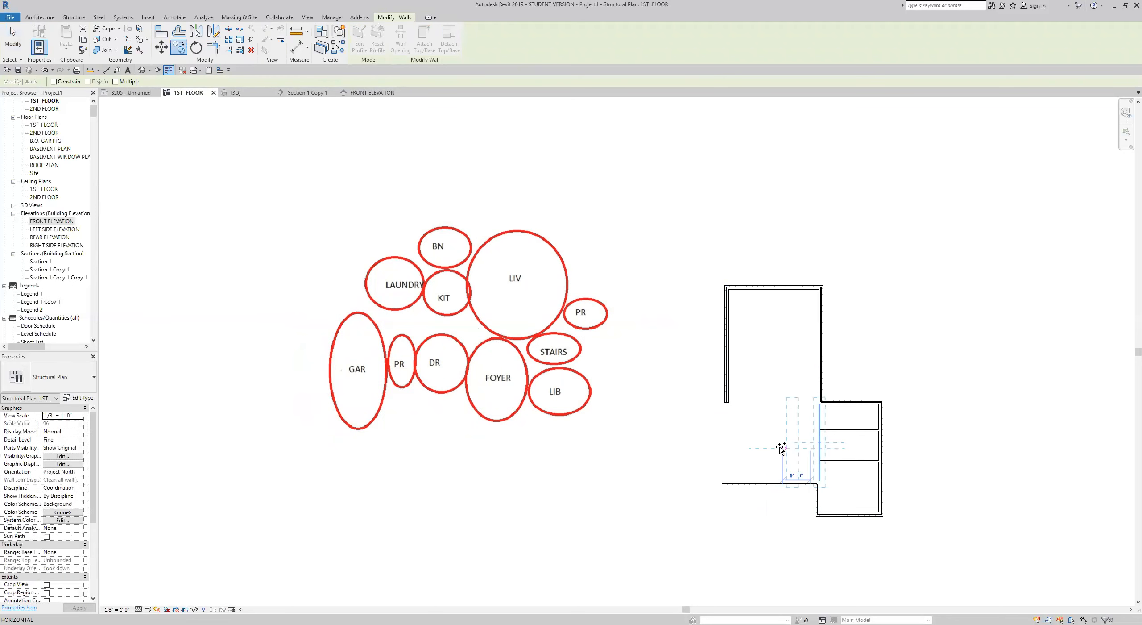
pyautogui.click(754, 447)
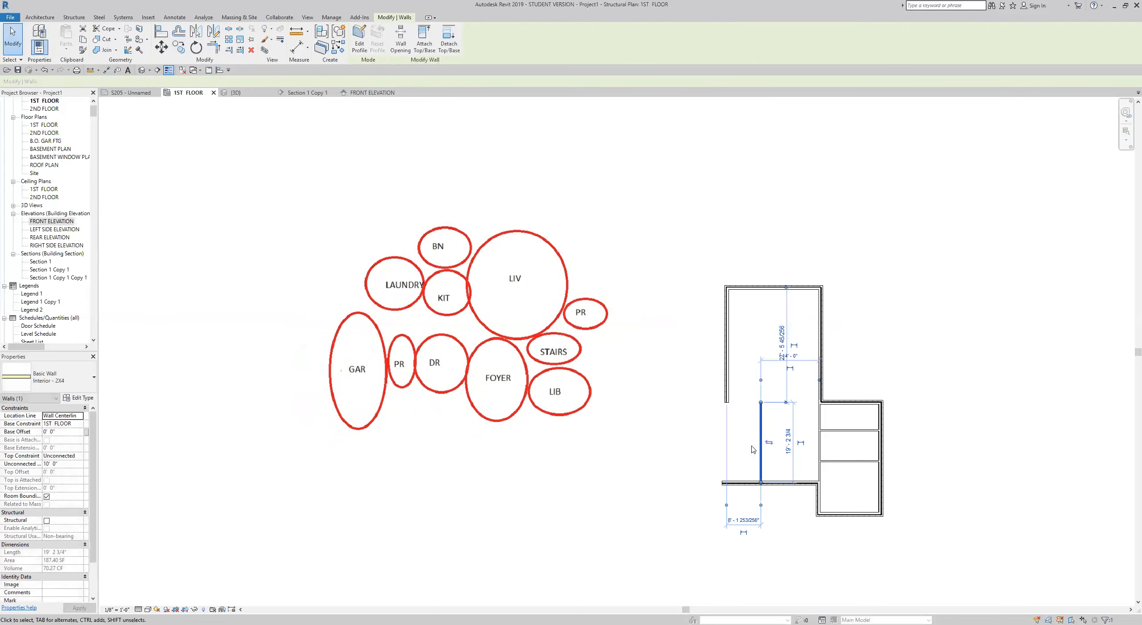
# - Copy the library block's upper horizontal interior wall to the left of the foyer's new vertical interior wall
pyautogui.moveTo(742, 436); pyautogui.dragTo(730, 425, button='middle')
pyautogui.click(846, 419)
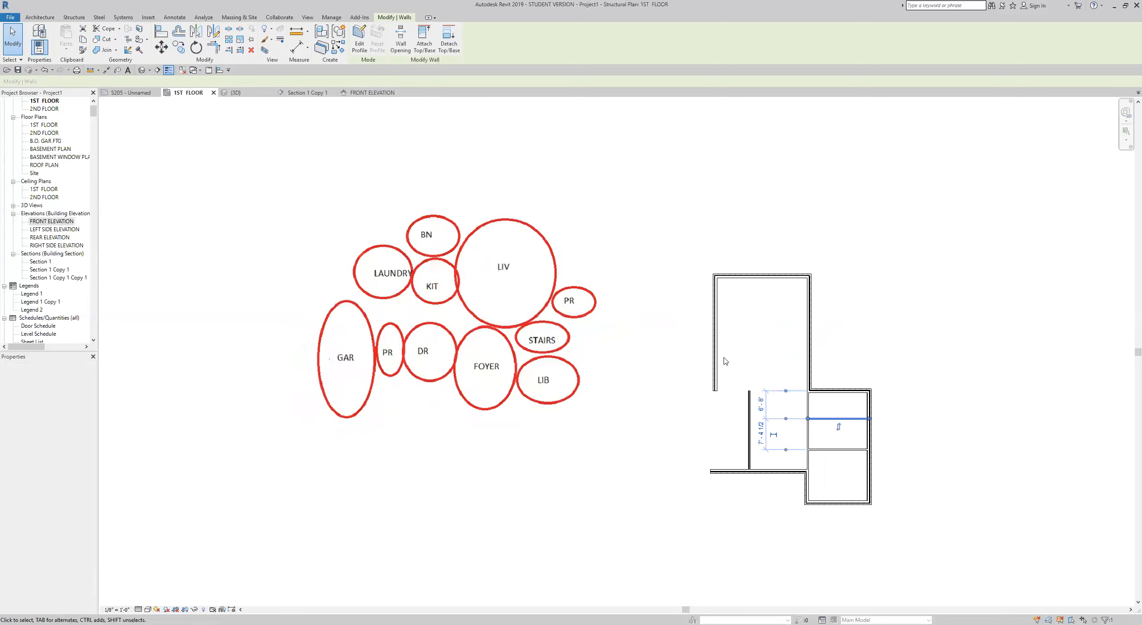
pyautogui.click(180, 48)
pyautogui.click(838, 420)
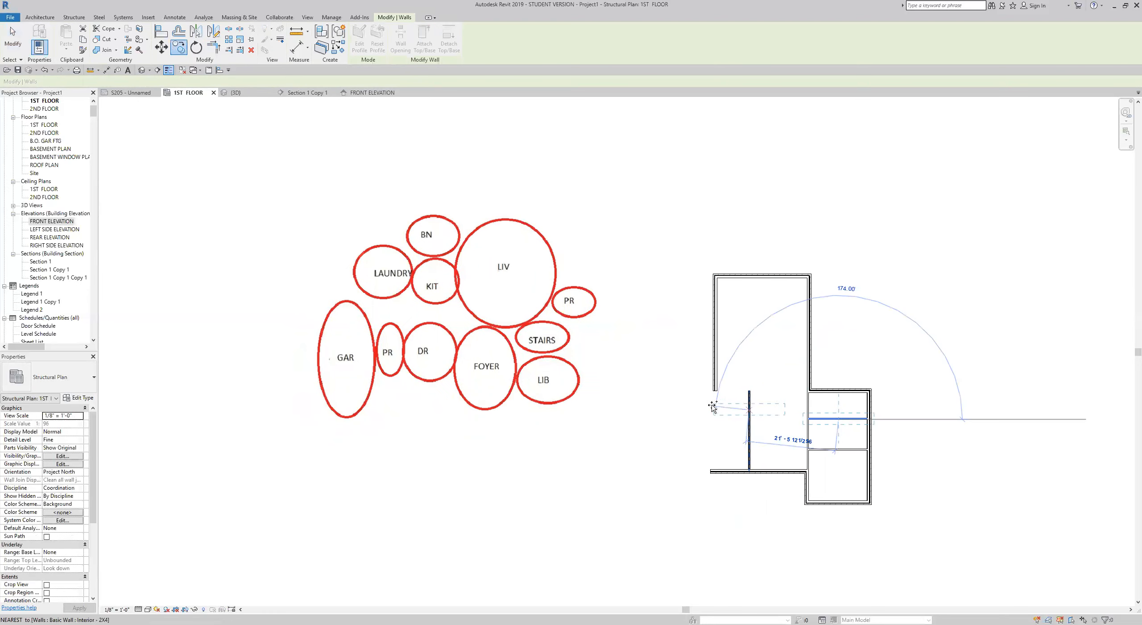
pyautogui.click(708, 419)
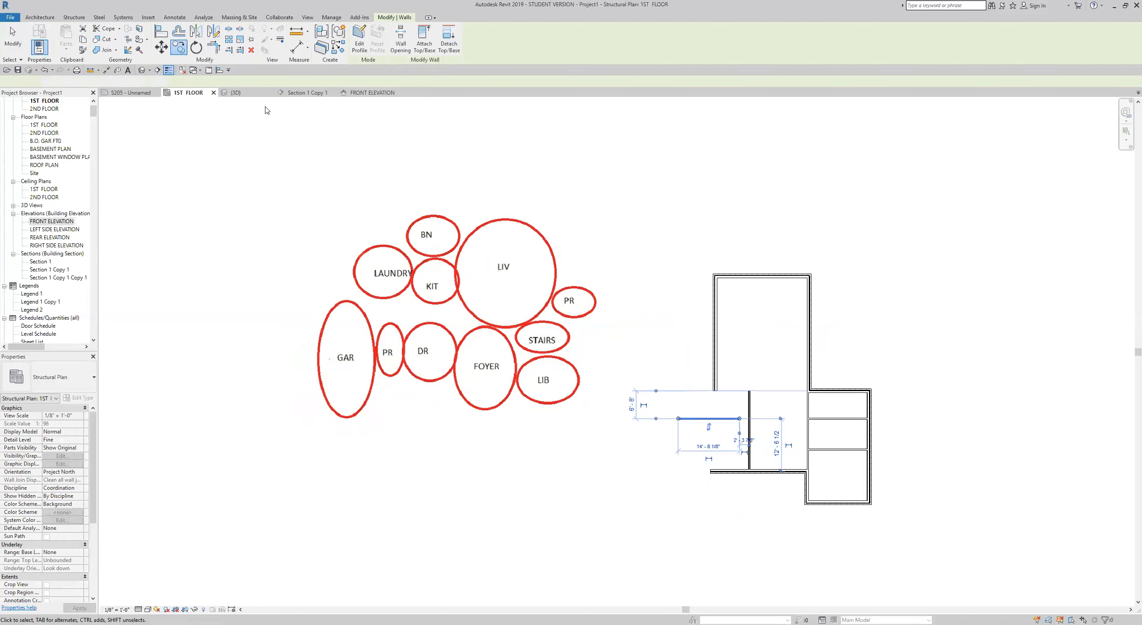
# - Join the copied horizontal interior wall and the foyer's copied vertical interior wall into a corner
pyautogui.click(208, 50)
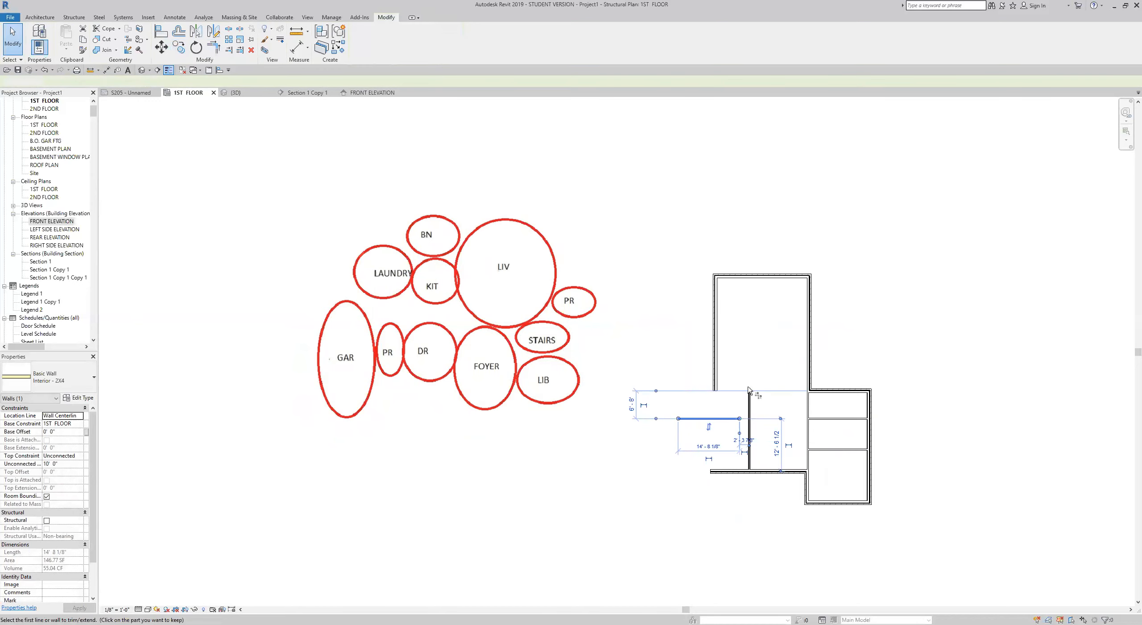
pyautogui.click(732, 419)
pyautogui.click(745, 489)
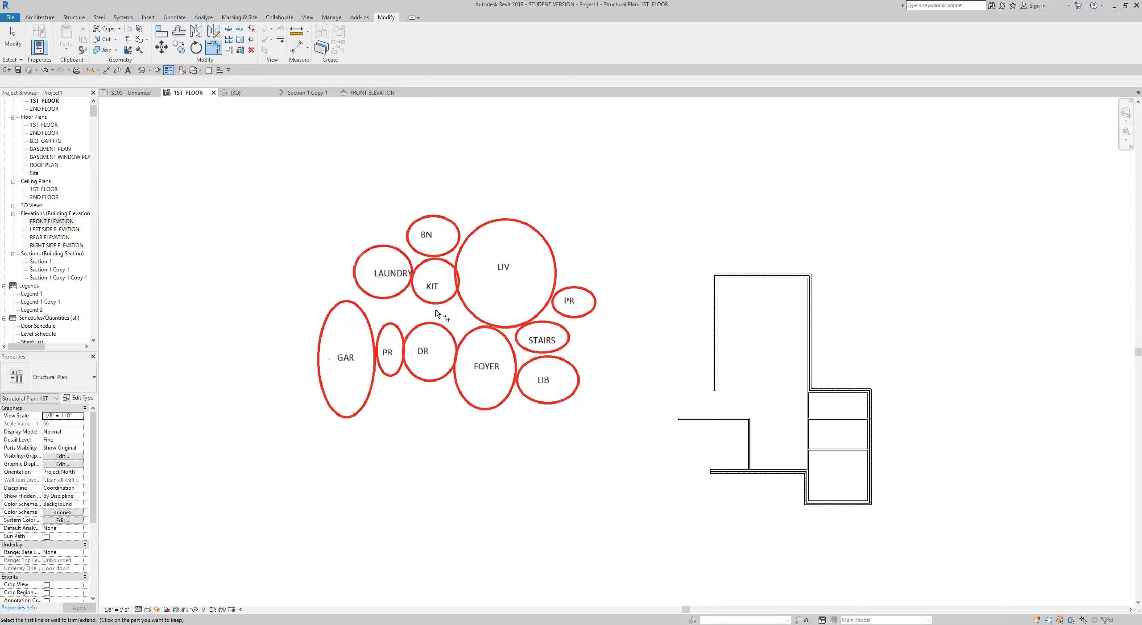
# - Copy the foyer's upper horizontal interior wall about 6'-0" upward, to just below the living room's left exterior wall
pyautogui.click(13, 45)
pyautogui.click(703, 418)
pyautogui.scroll(3, 700, 418)
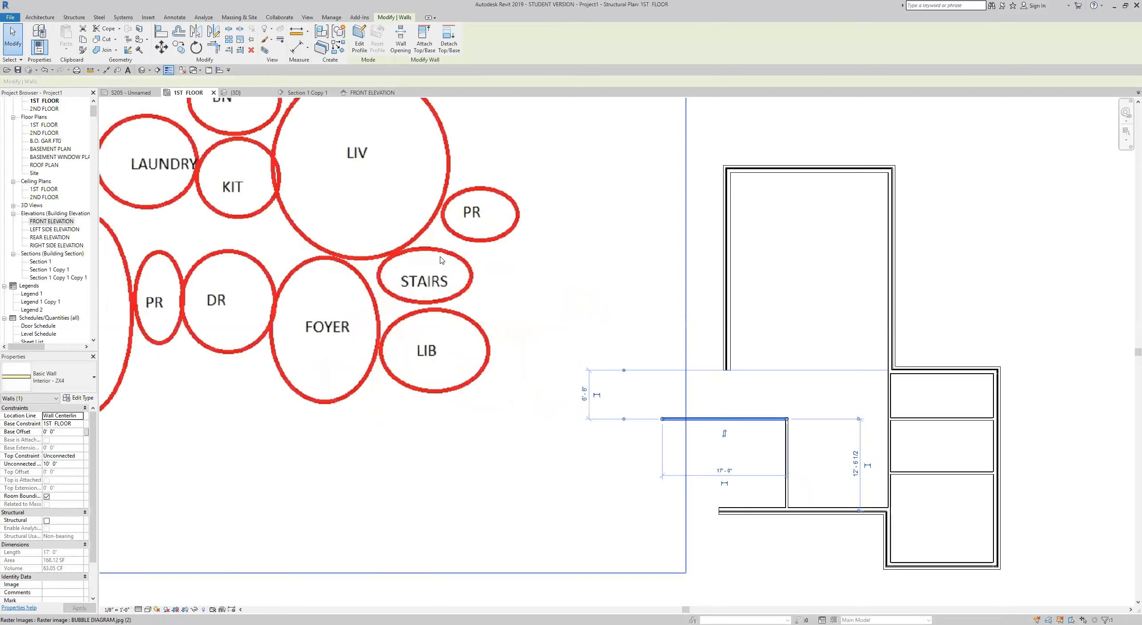
pyautogui.moveTo(725, 432); pyautogui.dragTo(724, 383)
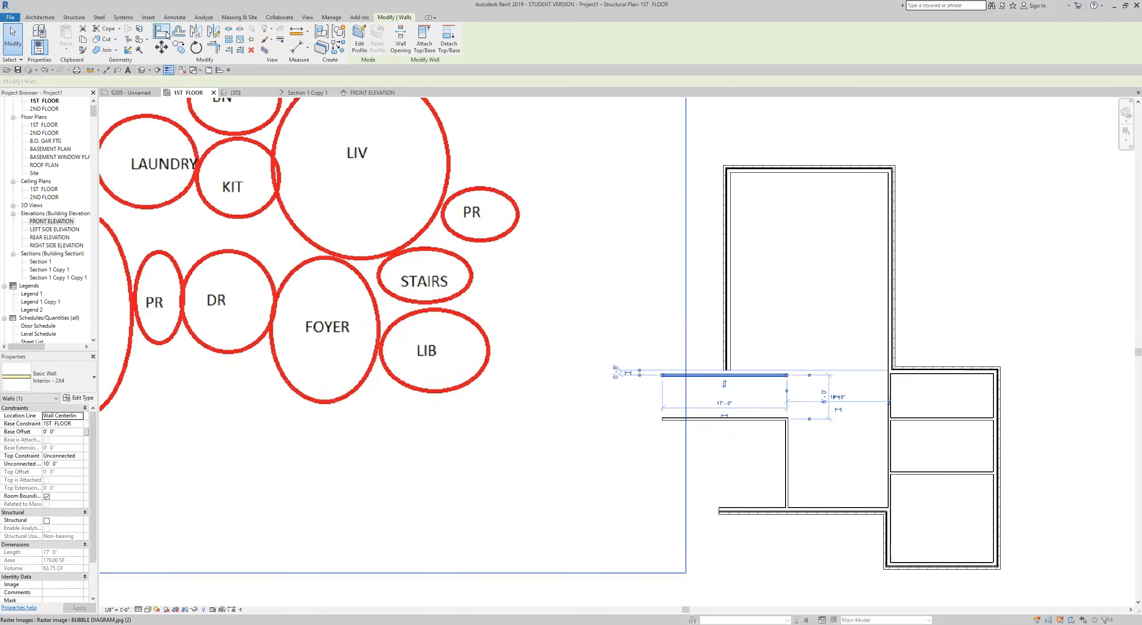
# - Align the copied horizontal interior wall with the inner face of the upper exterior wall of the library block
pyautogui.click(162, 31)
pyautogui.scroll(3, 948, 400)
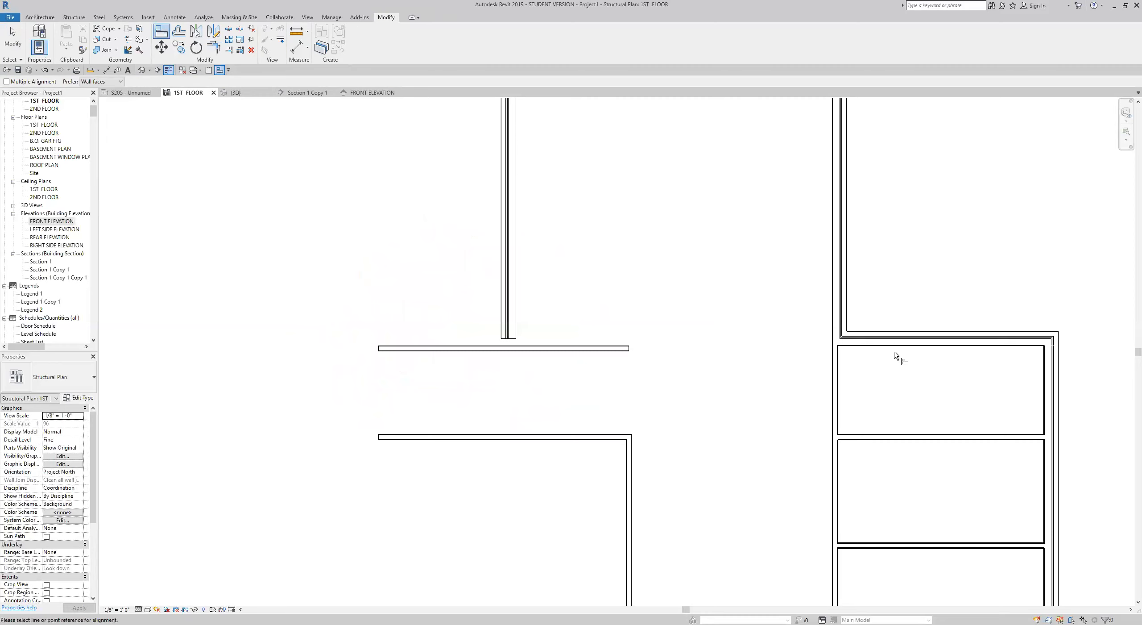
pyautogui.click(894, 347)
pyautogui.click(592, 350)
pyautogui.moveTo(616, 396); pyautogui.dragTo(780, 394, button='middle')
pyautogui.scroll(-2, 805, 444)
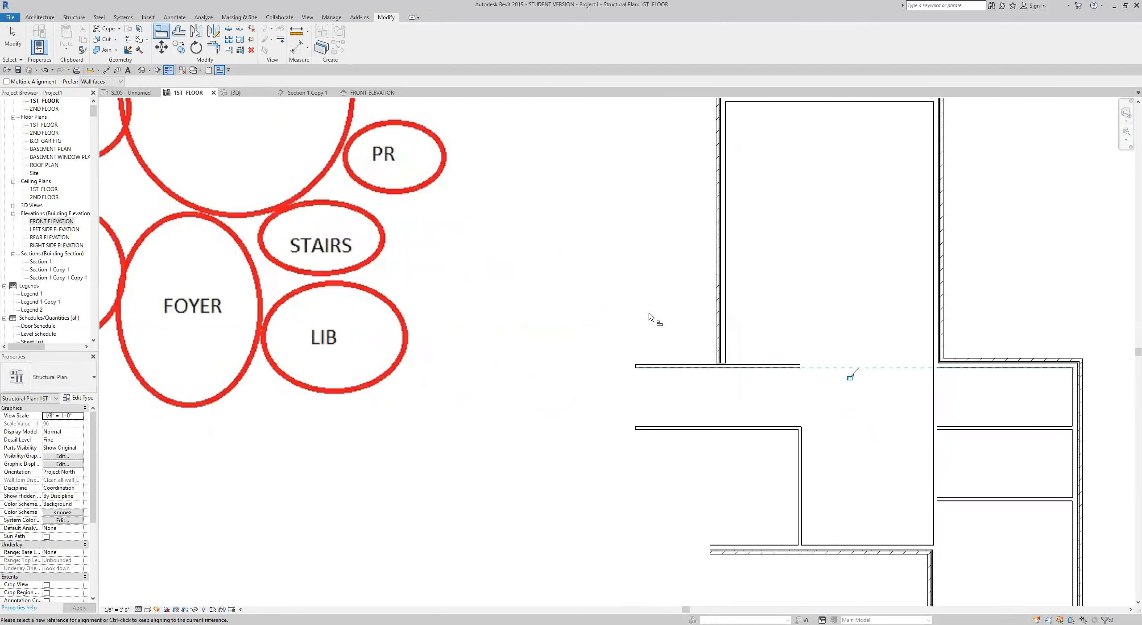
pyautogui.scroll(-2, 722, 406)
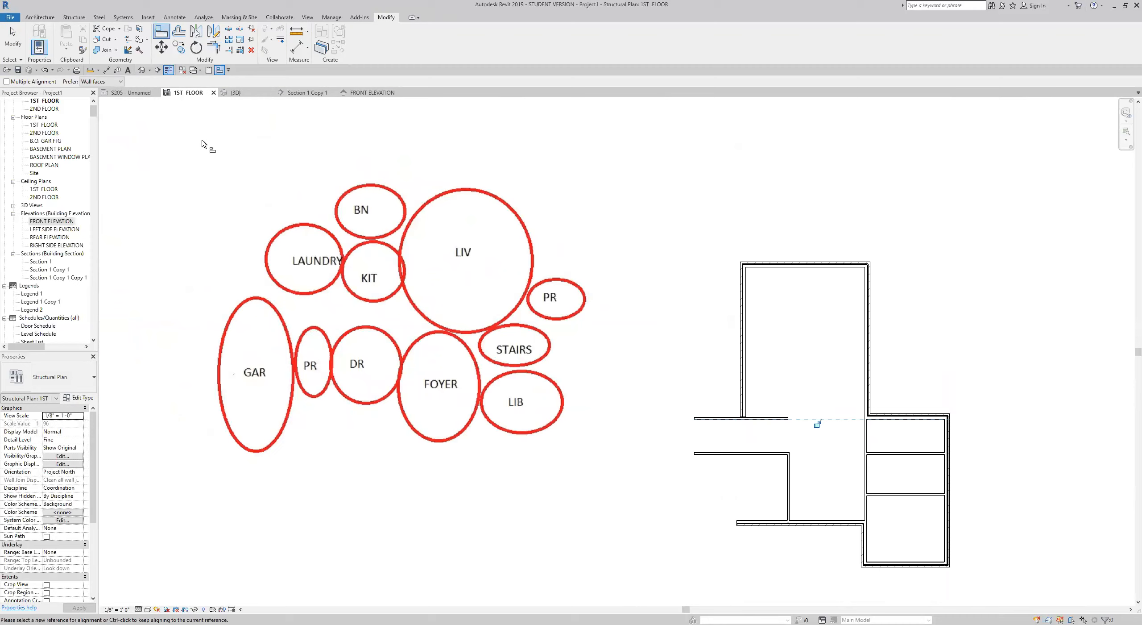
pyautogui.press('Escape')
pyautogui.press('Escape')
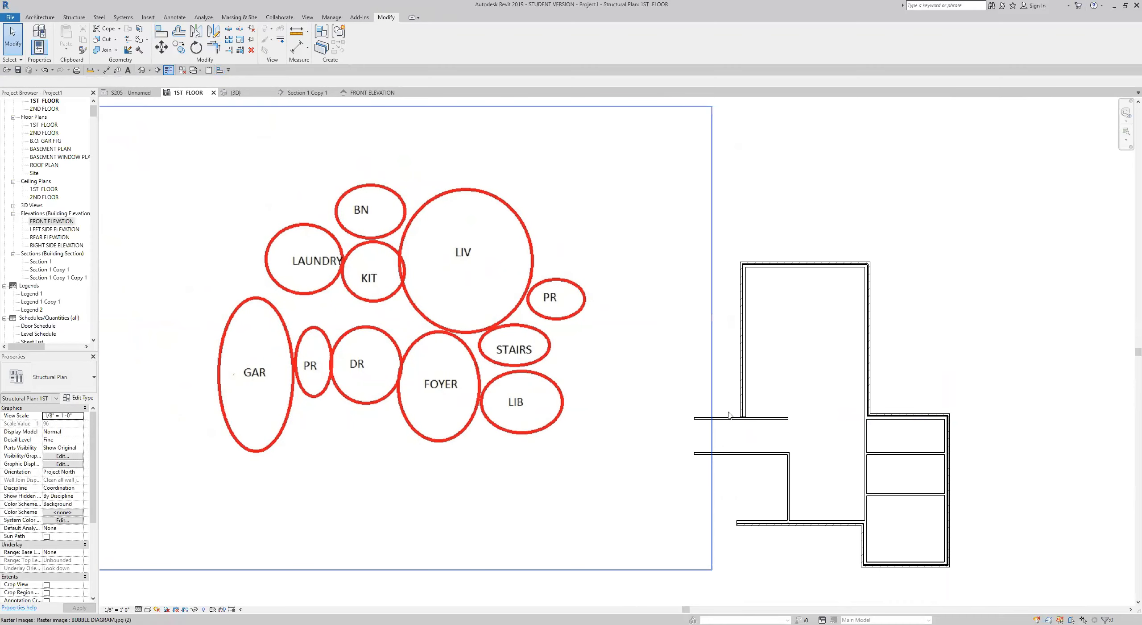
# - Shorten the living room's left exterior wall to 13'-6" and continue it downward with a copy of the library block's vertical interior wall
pyautogui.click(746, 400)
pyautogui.moveTo(741, 417); pyautogui.dragTo(735, 340)
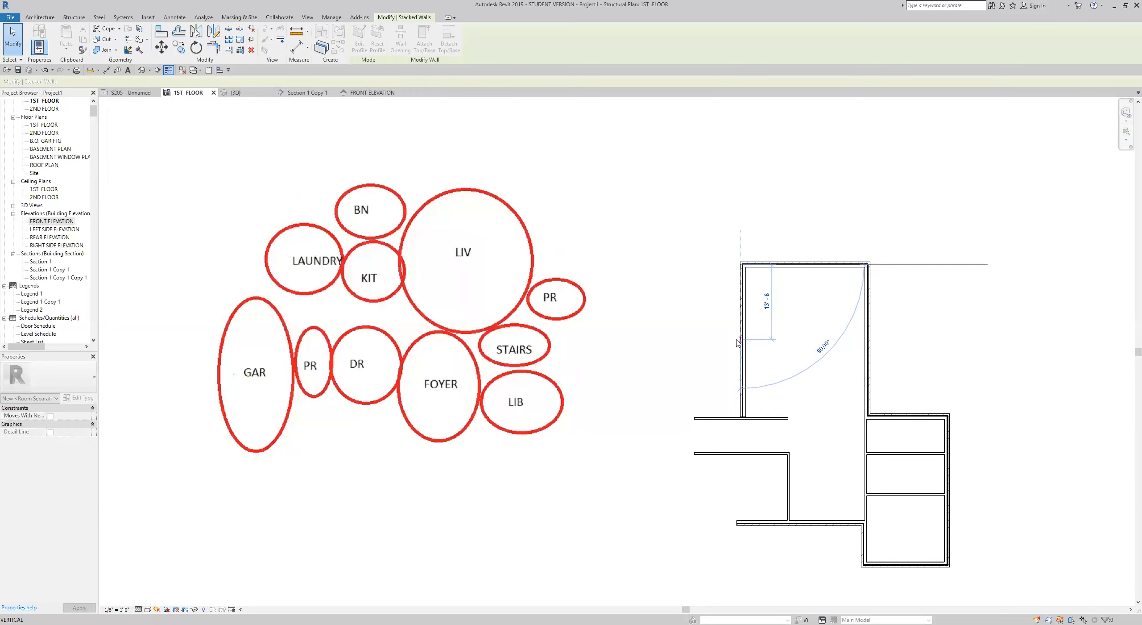
pyautogui.click(866, 442)
pyautogui.click(161, 47)
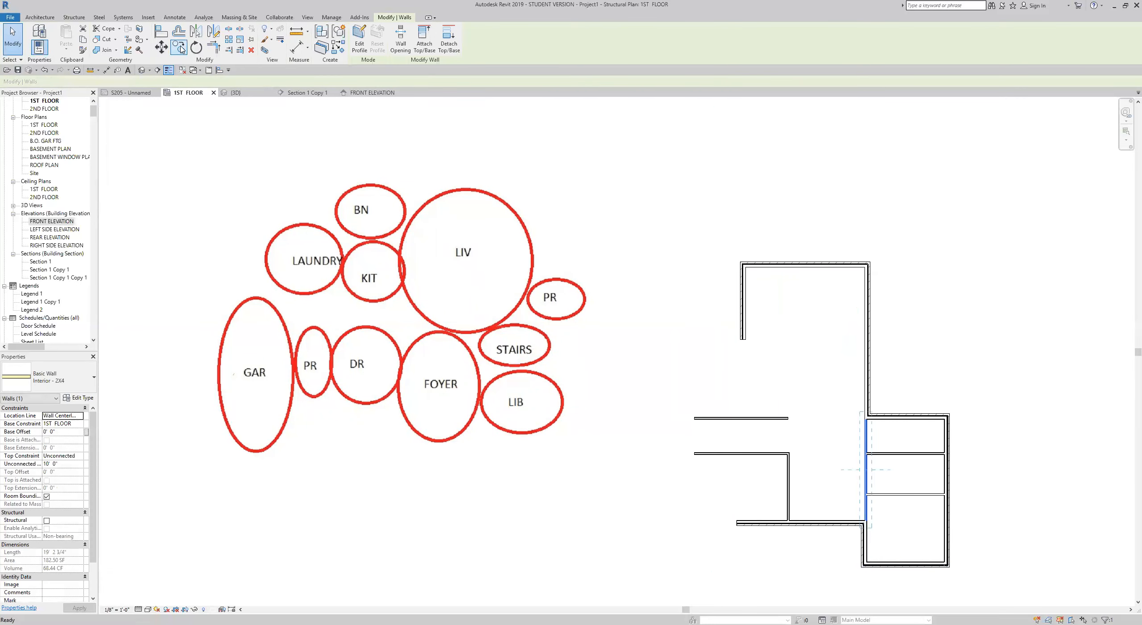
pyautogui.click(868, 448)
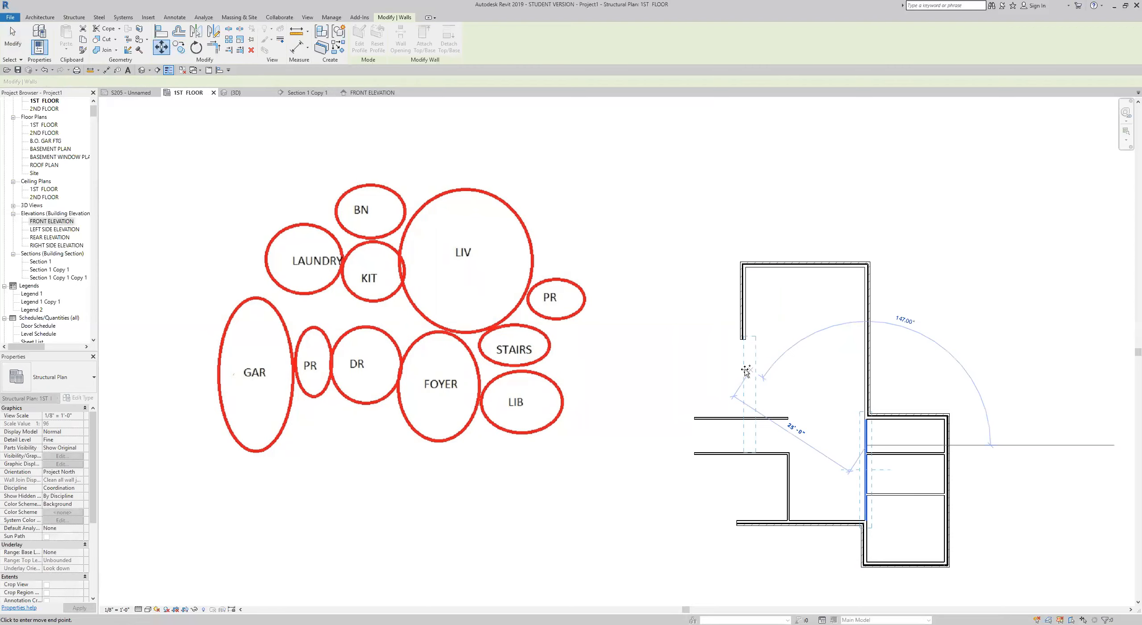
pyautogui.click(725, 395)
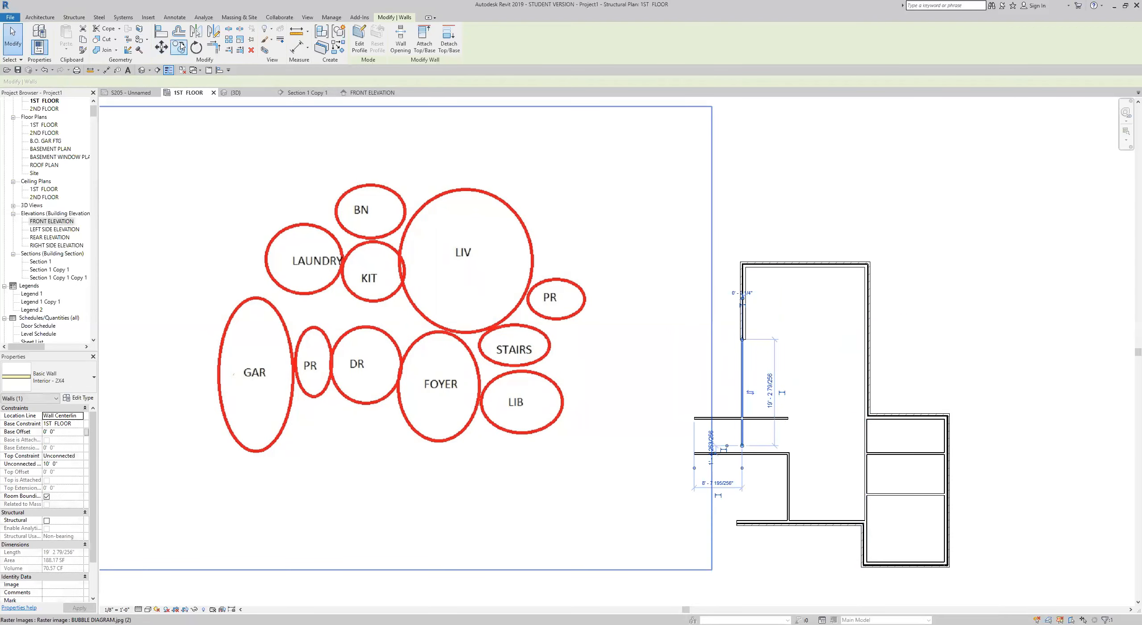
# - Align the copied vertical interior wall with the inner face of the living room's left exterior wall
pyautogui.scroll(8, 736, 312)
pyautogui.press('a')
pyautogui.press('l')
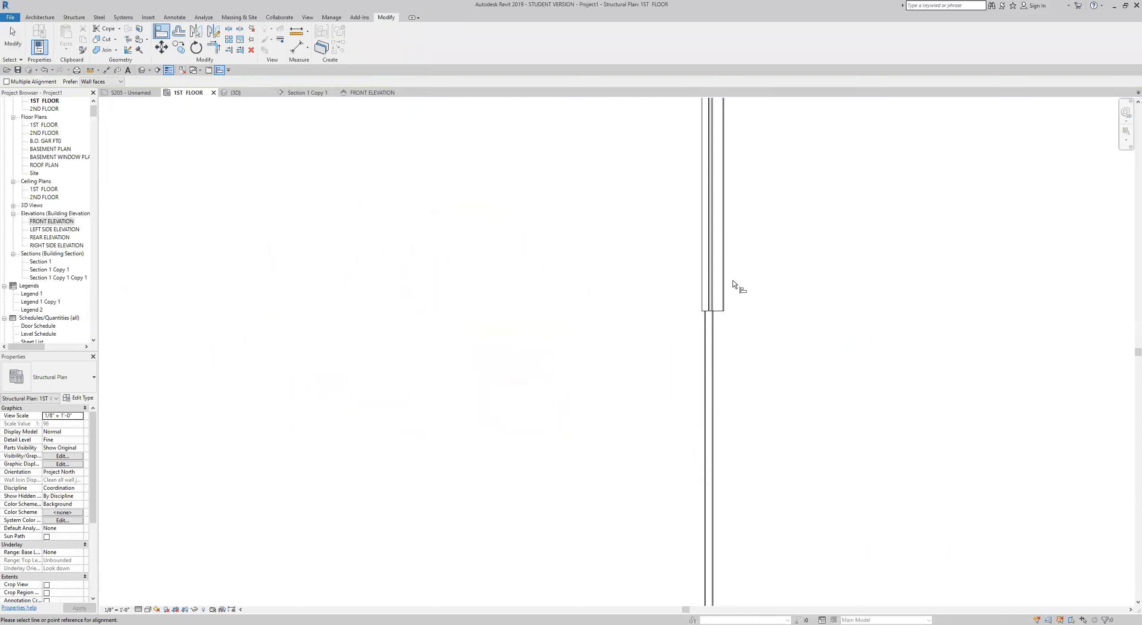
pyautogui.click(727, 288)
pyautogui.click(715, 361)
pyautogui.scroll(-2, 793, 392)
pyautogui.scroll(6, 783, 350)
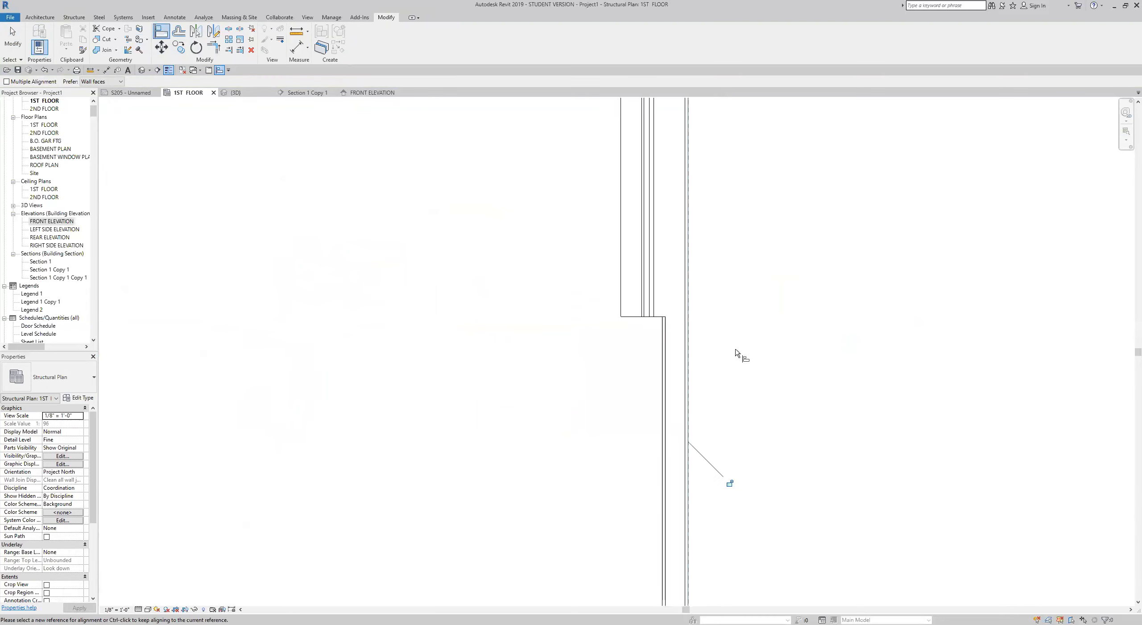
pyautogui.scroll(-3, 750, 376)
pyautogui.scroll(4, 755, 326)
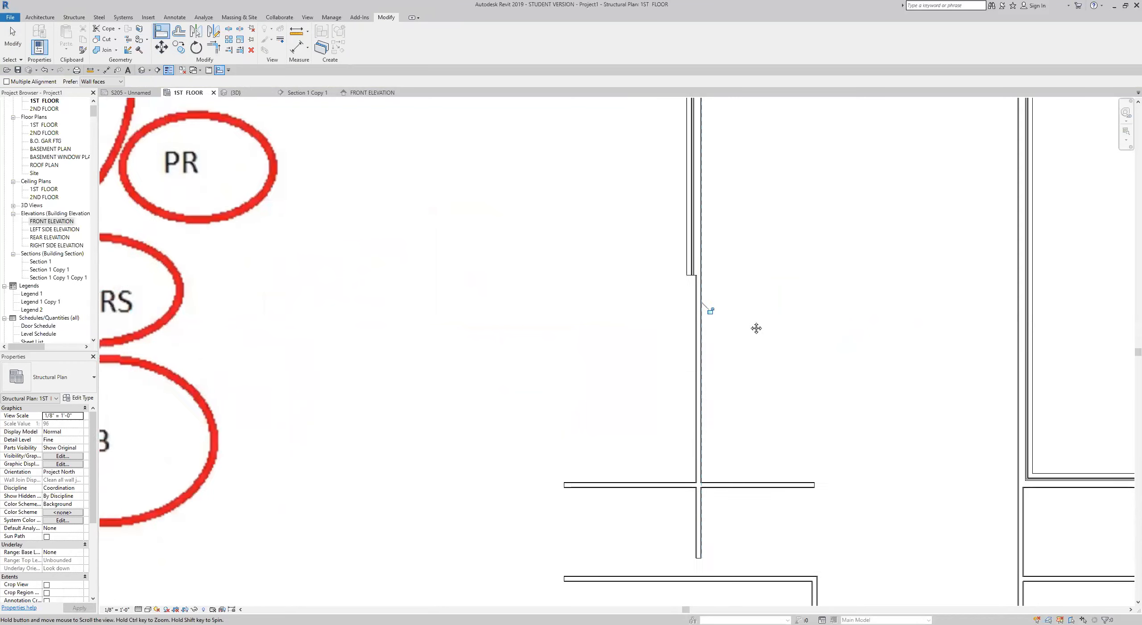
pyautogui.scroll(-2, 755, 387)
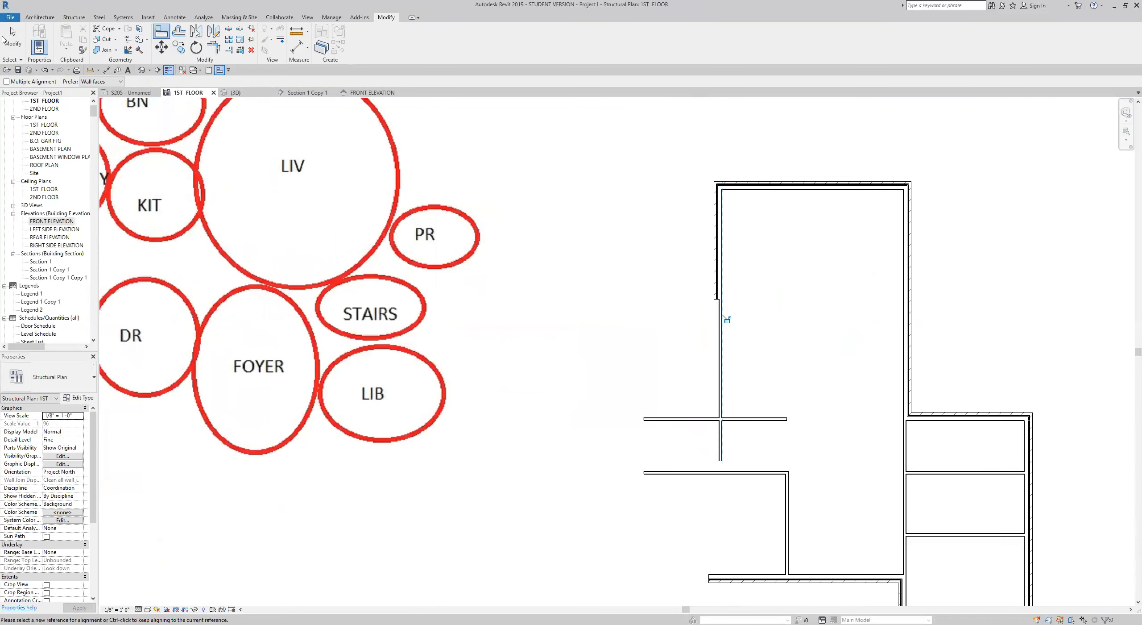
# - Shorten the upper horizontal interior wall and the living room's vertical interior wall so their ends meet in a corner
pyautogui.click(3, 39)
pyautogui.click(781, 429)
pyautogui.scroll(1, 787, 427)
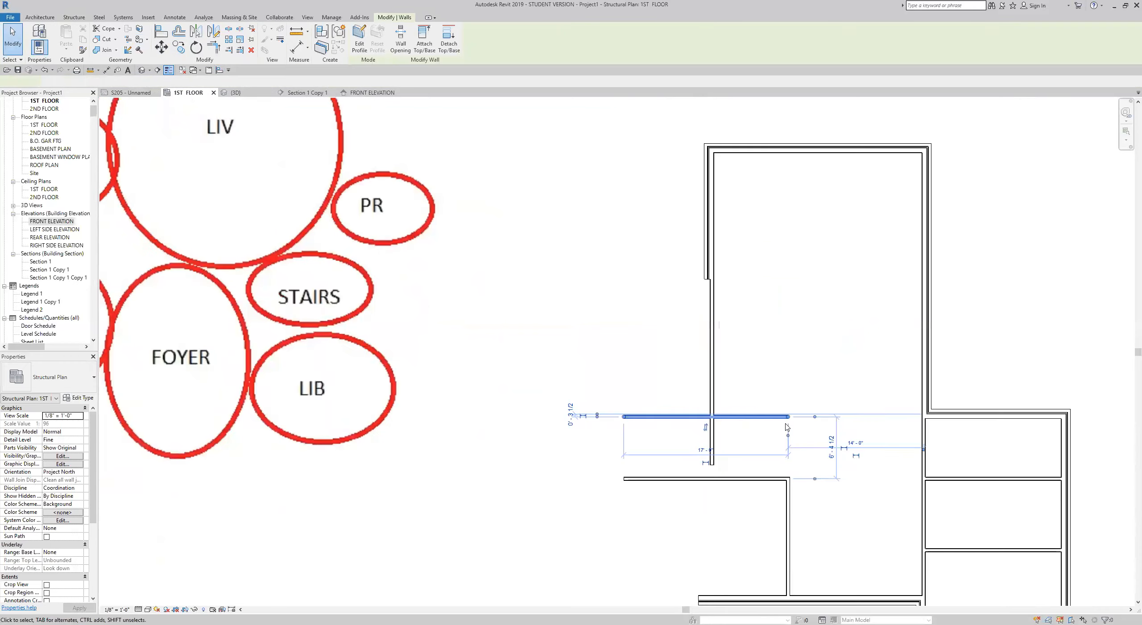
pyautogui.scroll(1, 788, 427)
pyautogui.moveTo(789, 414); pyautogui.dragTo(703, 414)
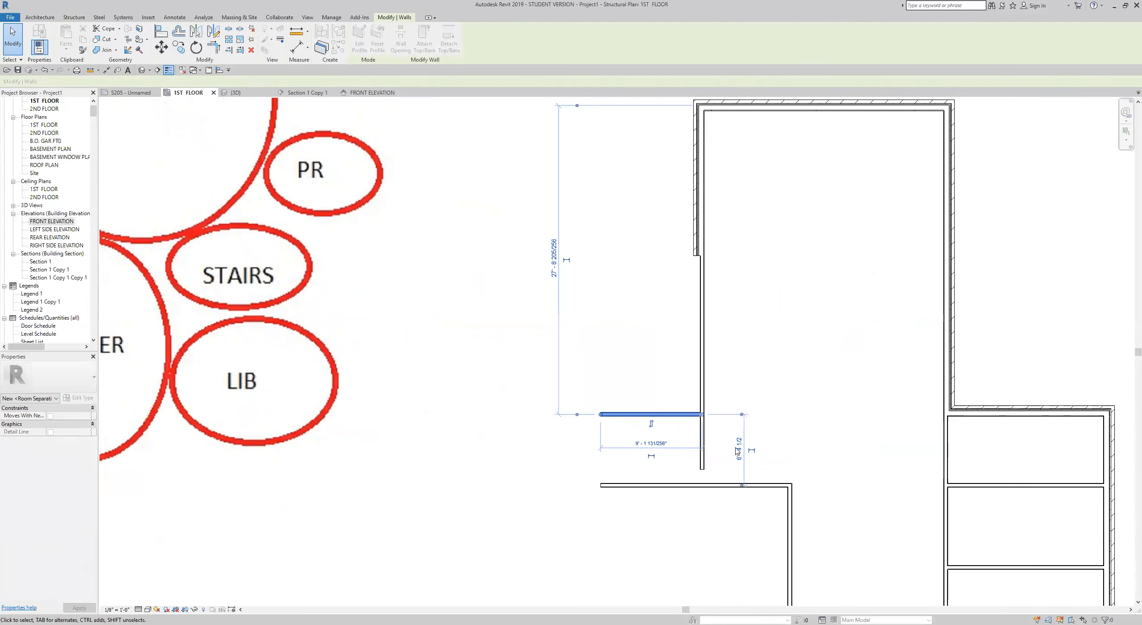
pyautogui.click(703, 442)
pyautogui.moveTo(702, 469); pyautogui.dragTo(702, 415)
pyautogui.scroll(-5, 747, 450)
pyautogui.click(632, 413)
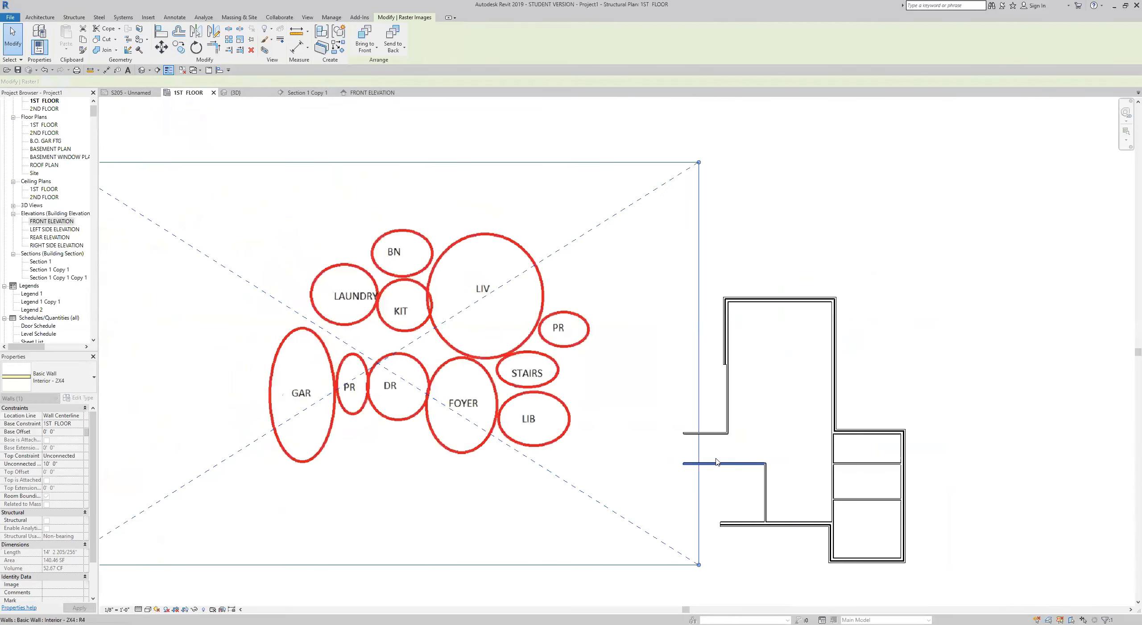
pyautogui.scroll(-3, 633, 414)
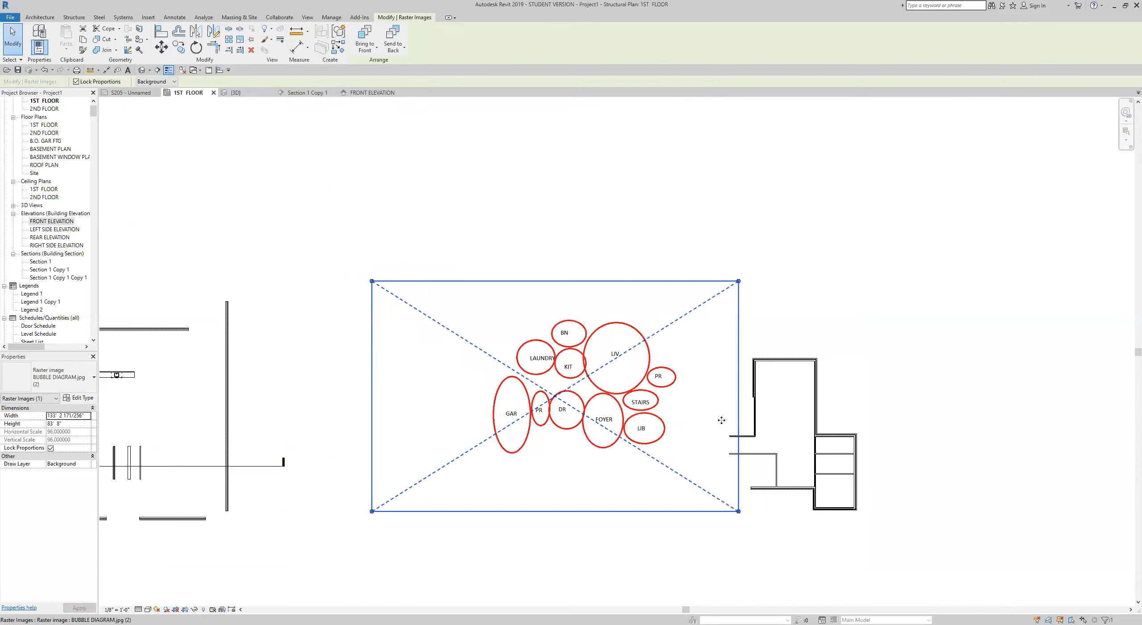
# - Copy the living room's left vertical interior wall about 12 feet horizontally to the left
pyautogui.scroll(5, 721, 420)
pyautogui.click(765, 393)
pyautogui.click(181, 49)
pyautogui.click(731, 377)
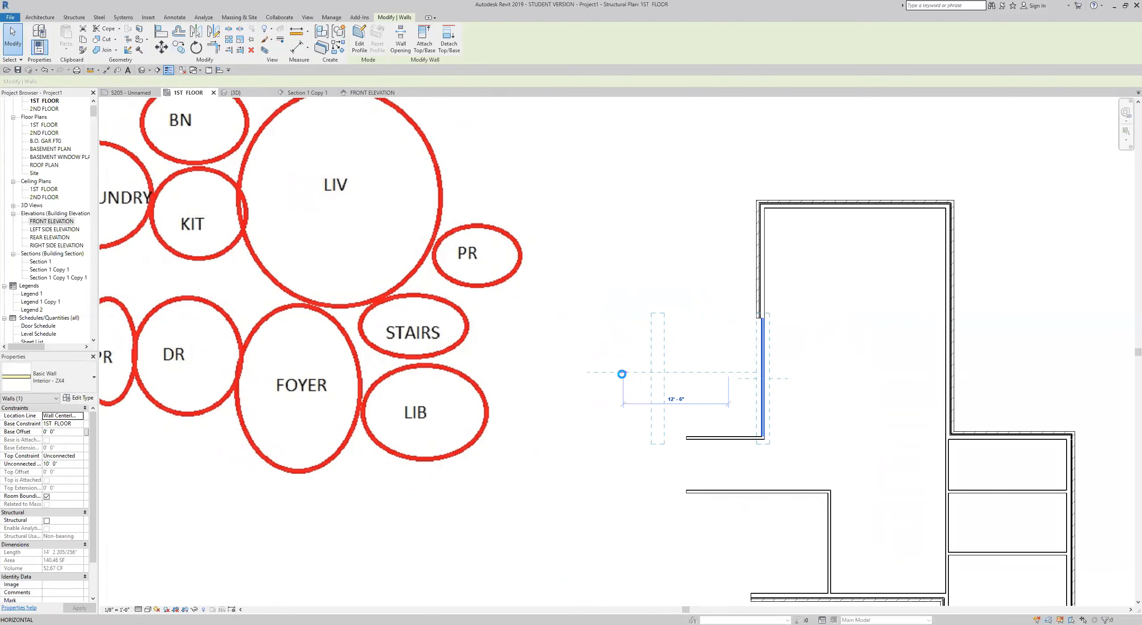
pyautogui.click(623, 375)
pyautogui.press('Escape')
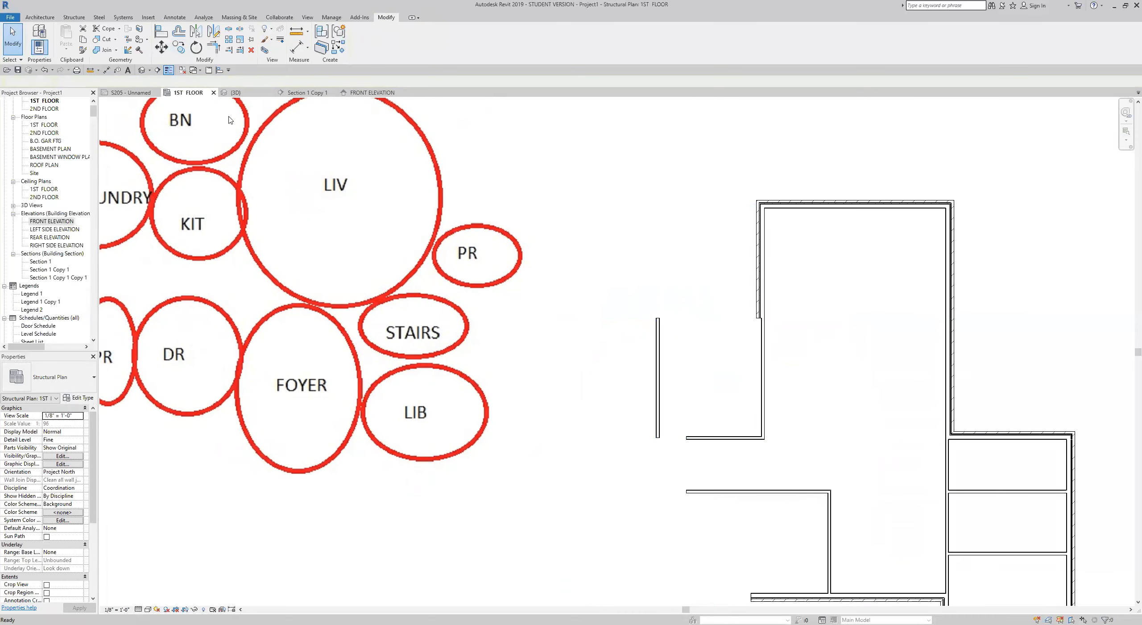
# - Add an aligned dimension between the copied vertical interior wall and the living room's left interior wall
pyautogui.click(107, 70)
pyautogui.click(659, 391)
pyautogui.click(805, 411)
pyautogui.click(810, 402)
pyautogui.press('Escape')
pyautogui.press('Escape')
# - Set the distance between the copied vertical wall and the living room's left interior wall to 16 feet
pyautogui.click(658, 363)
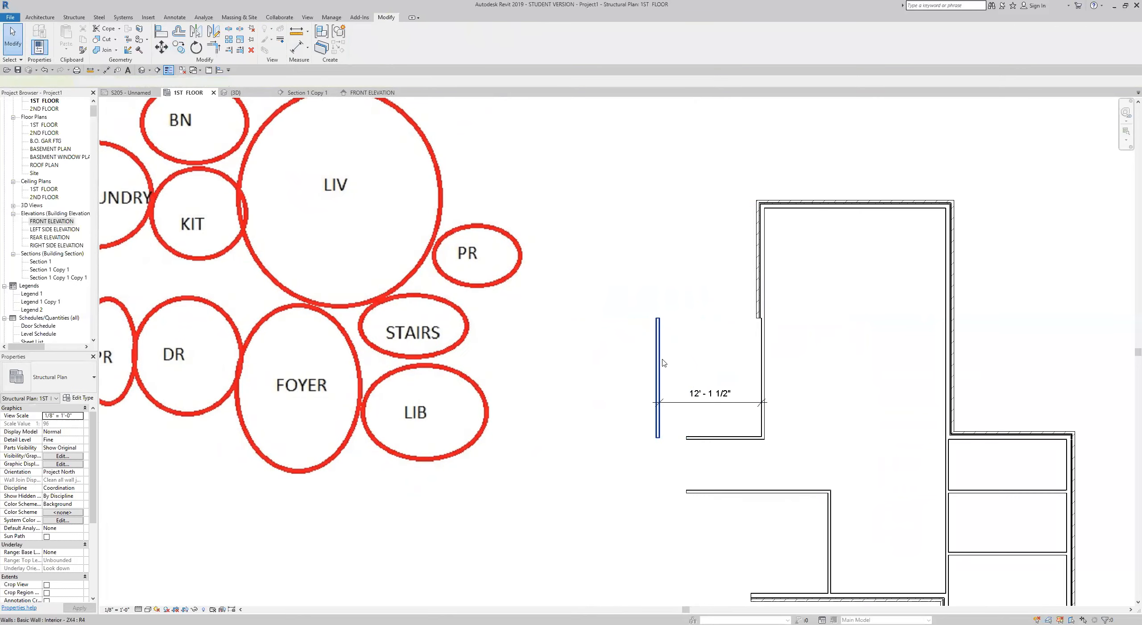
pyautogui.click(711, 392)
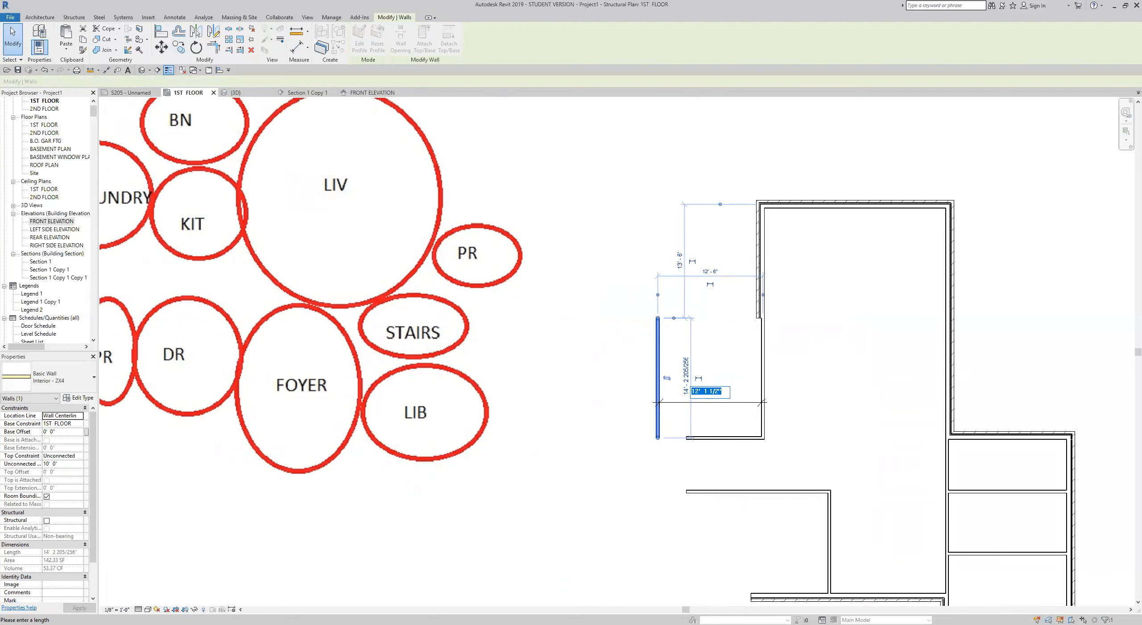
pyautogui.write('16')
pyautogui.press('Return')
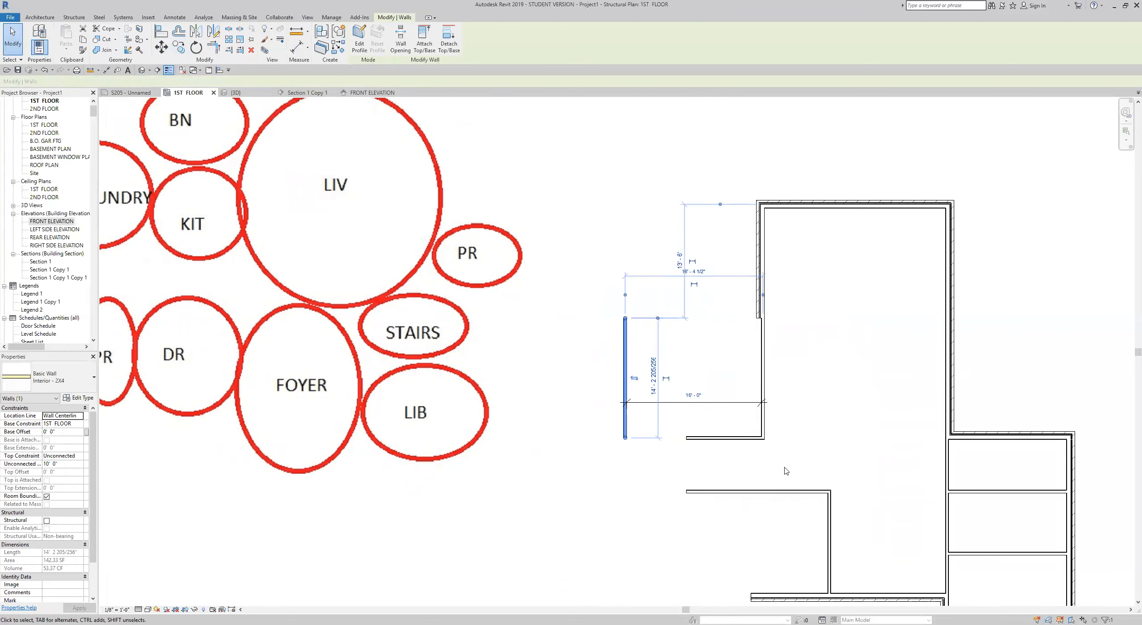
pyautogui.click(786, 468)
pyautogui.scroll(-2, 778, 458)
pyautogui.moveTo(716, 451); pyautogui.dragTo(767, 423, button='middle')
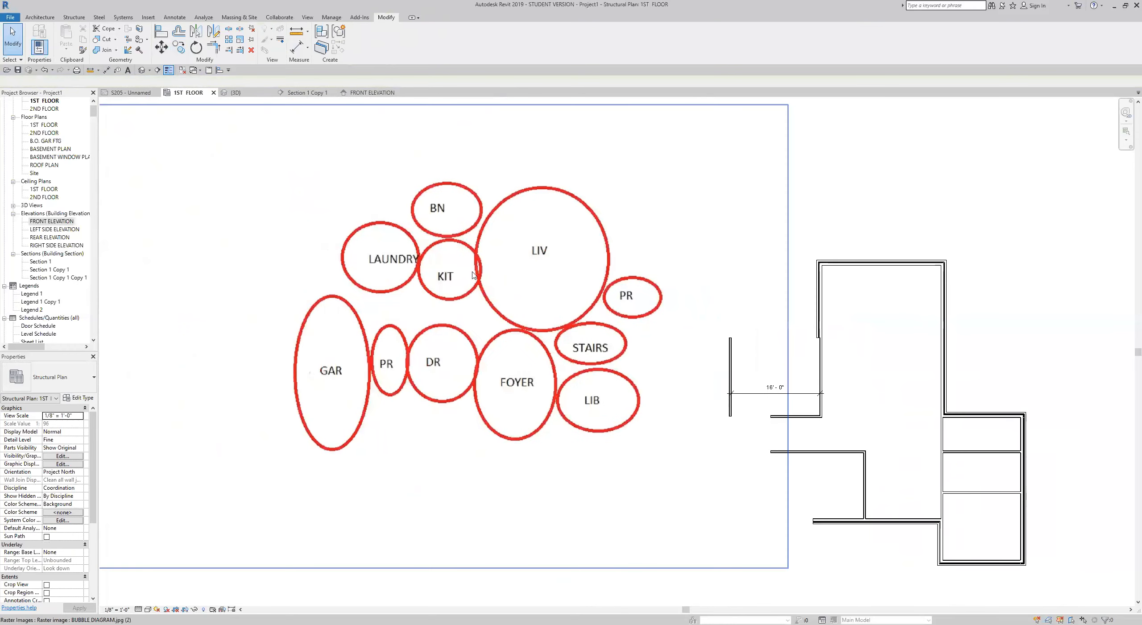
# - Extend the left end of the upper horizontal interior wall past the copied vertical wall, to about 24.5 feet long
pyautogui.click(779, 418)
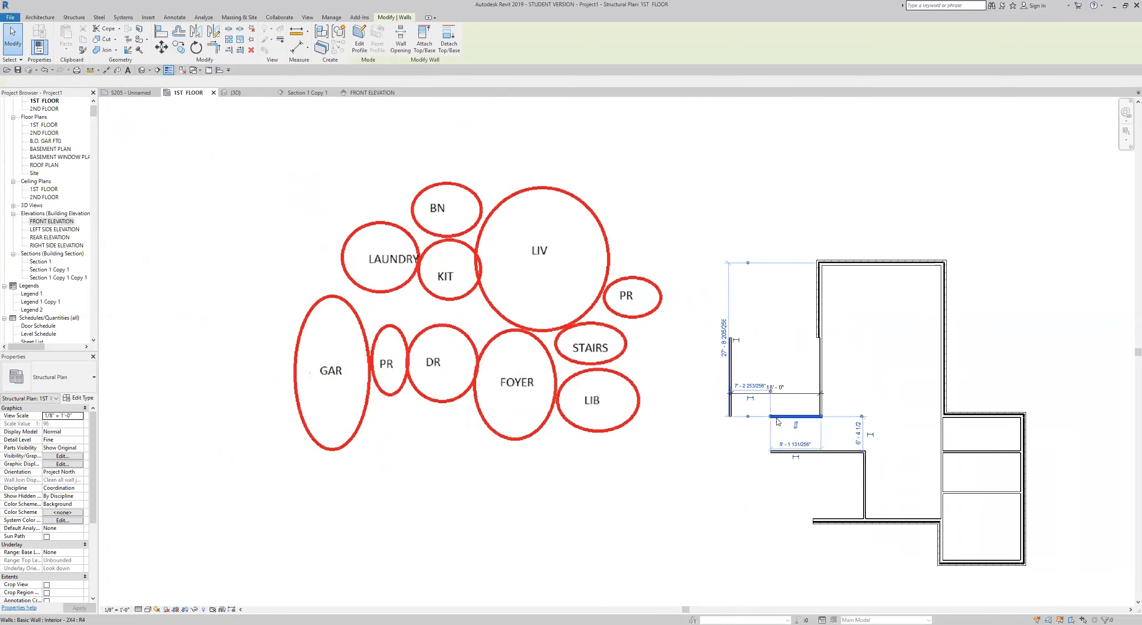
pyautogui.moveTo(771, 416); pyautogui.dragTo(686, 416)
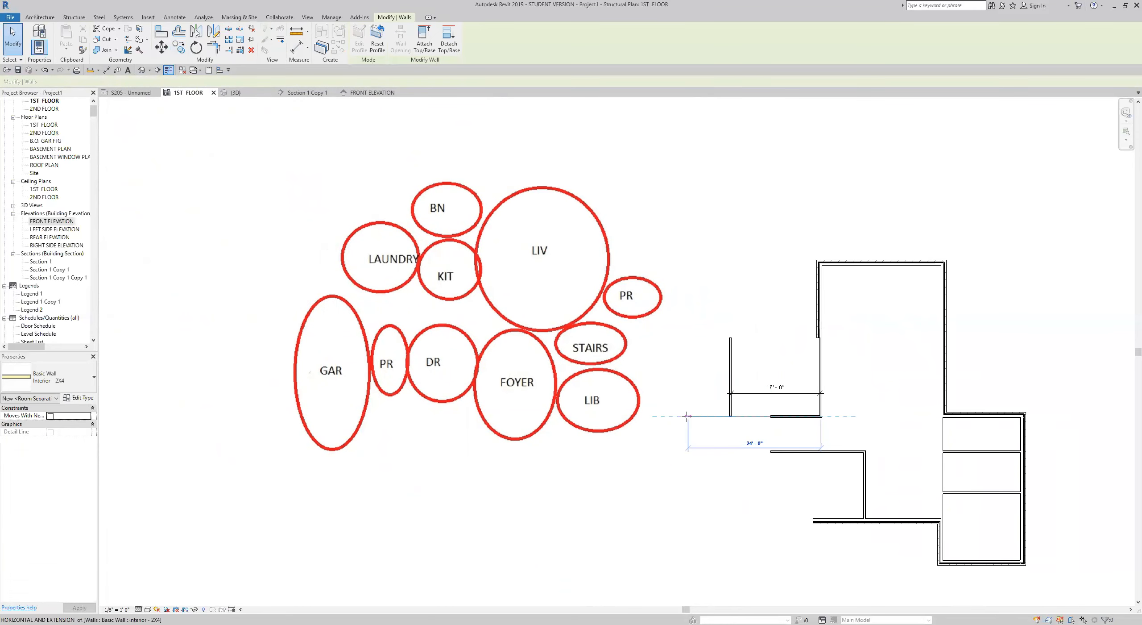
pyautogui.moveTo(749, 473); pyautogui.dragTo(787, 482, button='middle')
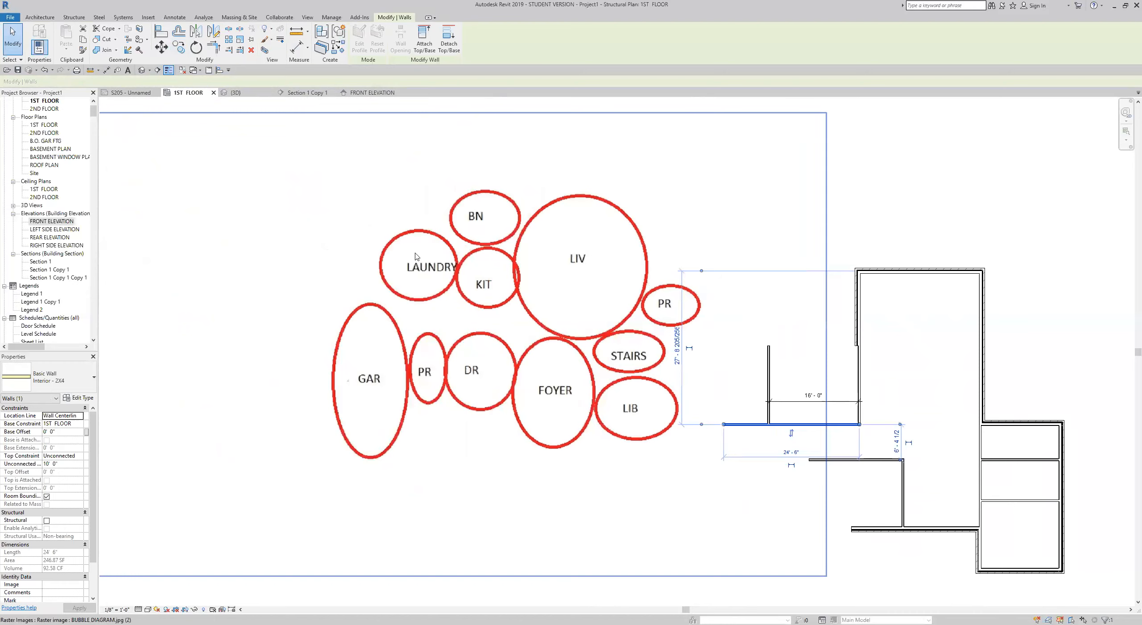
# - Copy the living room's left exterior wall about 27 feet horizontally to the left
pyautogui.click(854, 314)
pyautogui.click(180, 46)
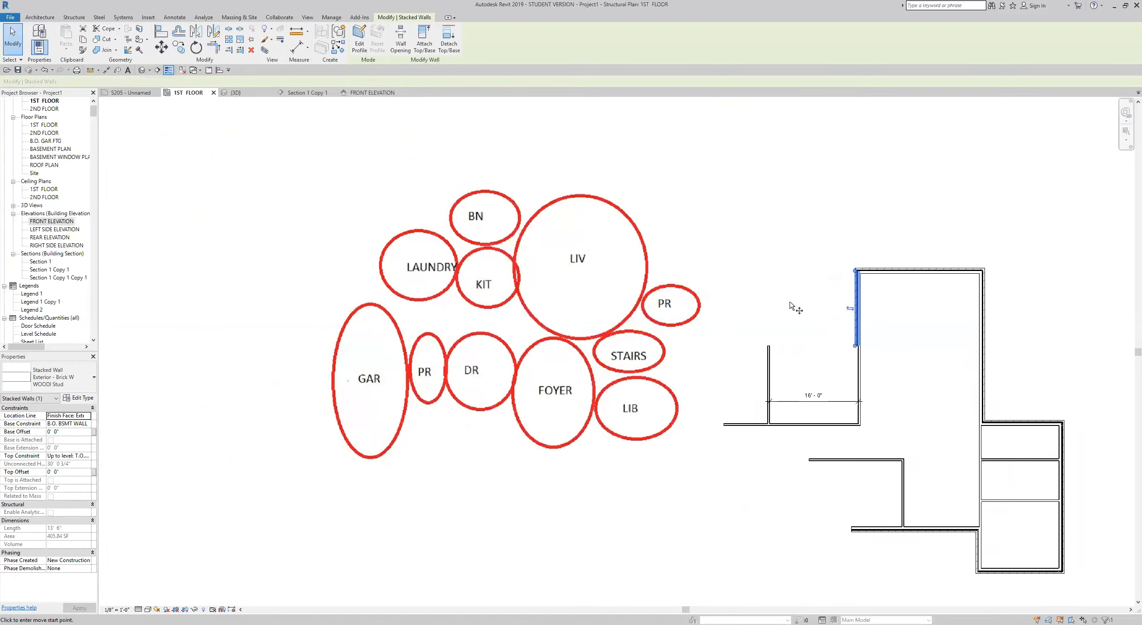
pyautogui.click(857, 329)
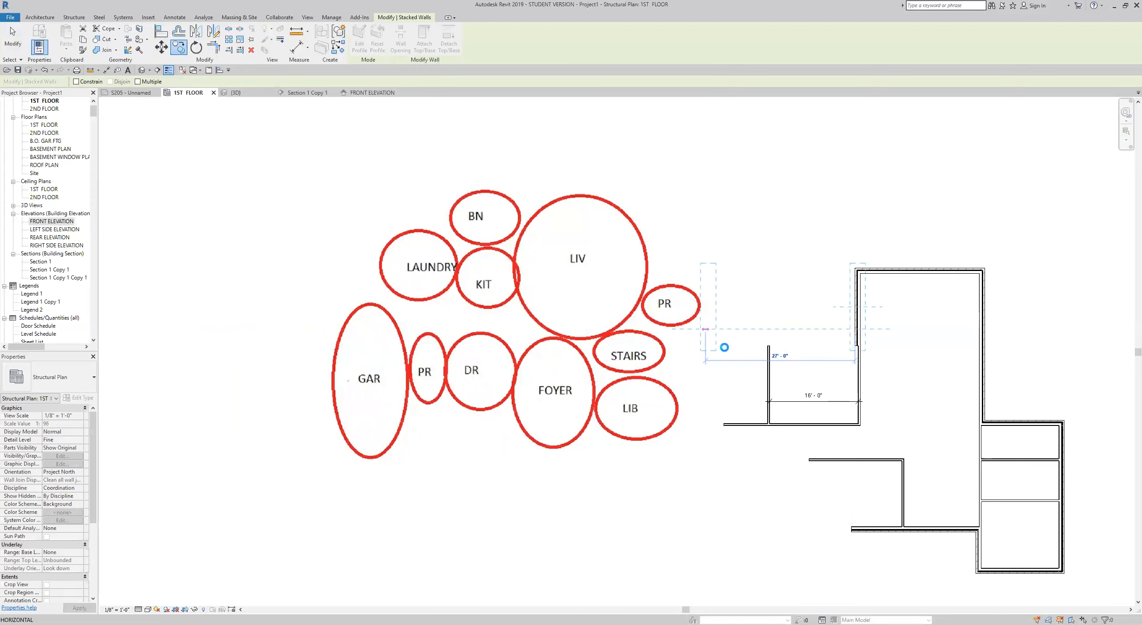
pyautogui.click(707, 327)
pyautogui.moveTo(717, 403); pyautogui.dragTo(790, 362, button='middle')
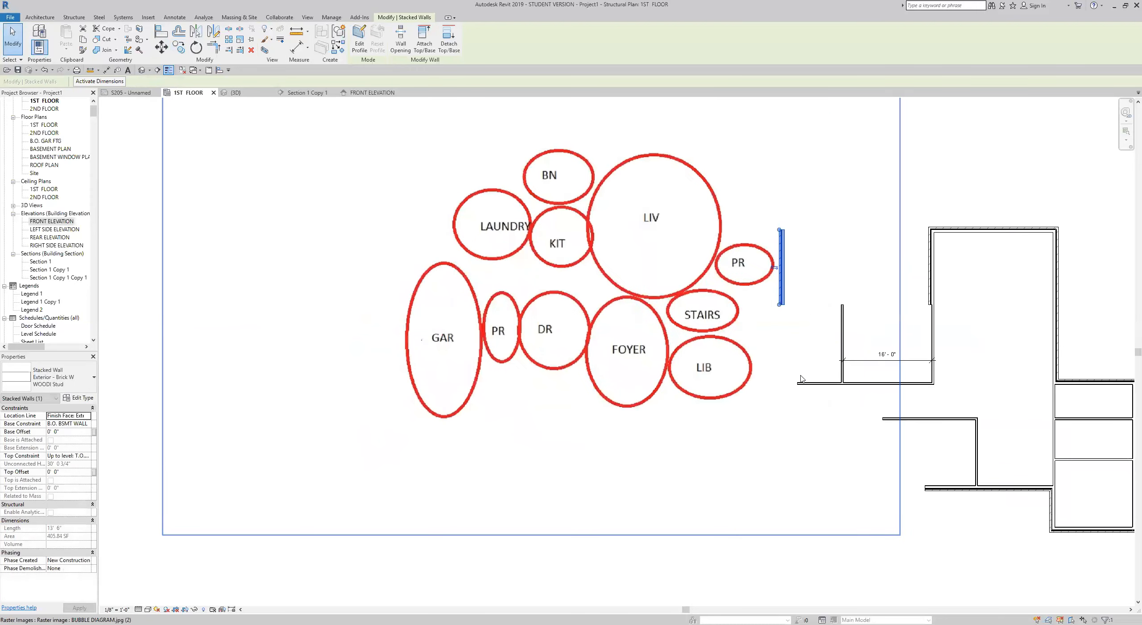
pyautogui.moveTo(803, 406); pyautogui.dragTo(716, 401, button='middle')
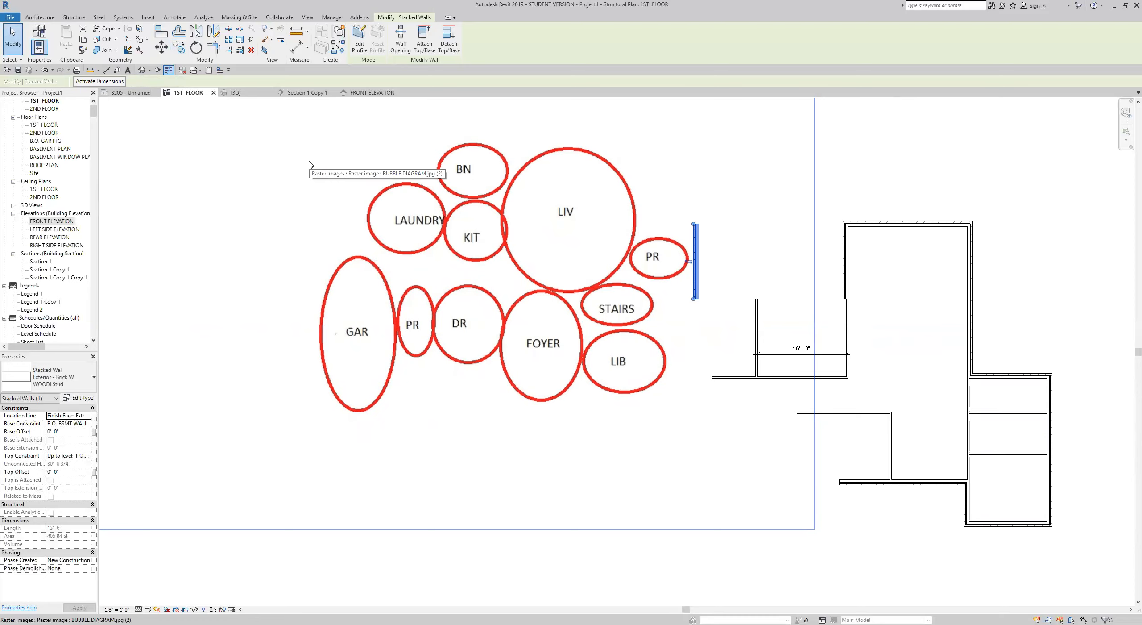
# - Add an aligned dimension between the copied exterior wall's inner face and the nearest vertical interior wall
pyautogui.click(296, 46)
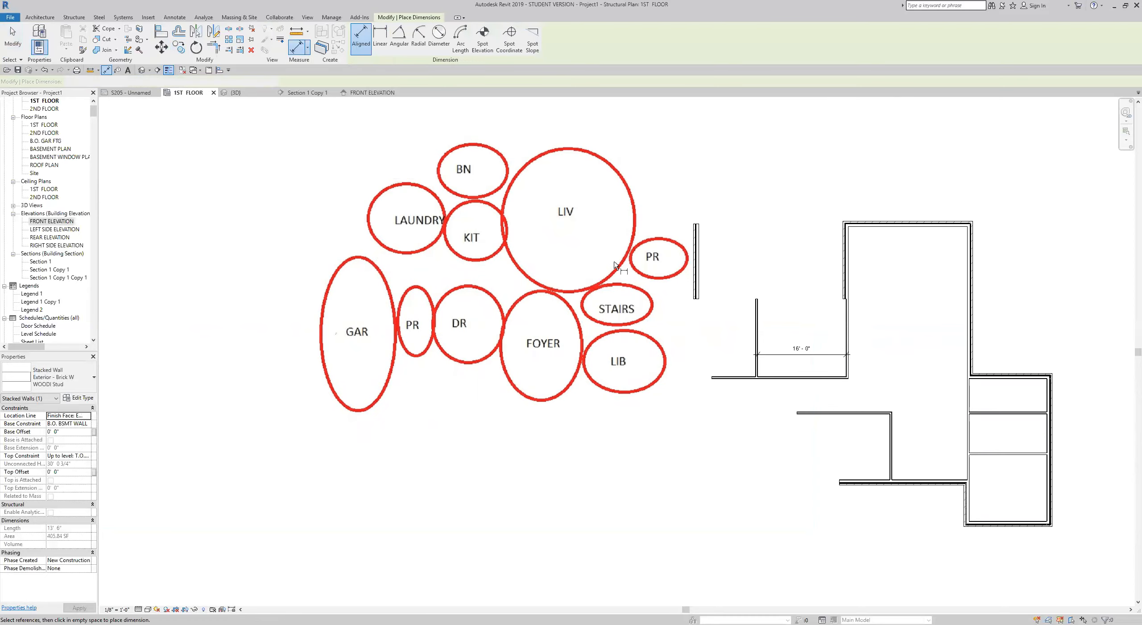
pyautogui.scroll(2, 761, 318)
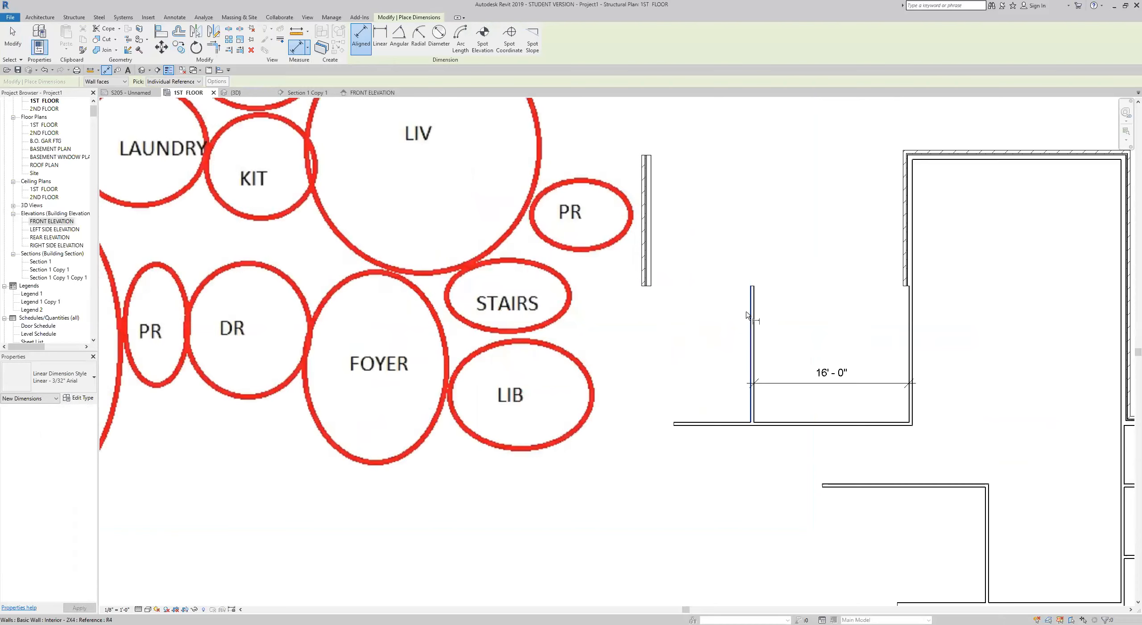
pyautogui.click(753, 317)
pyautogui.click(650, 270)
pyautogui.click(675, 364)
pyautogui.press('Escape')
pyautogui.click(650, 264)
pyautogui.click(696, 340)
pyautogui.press('Escape')
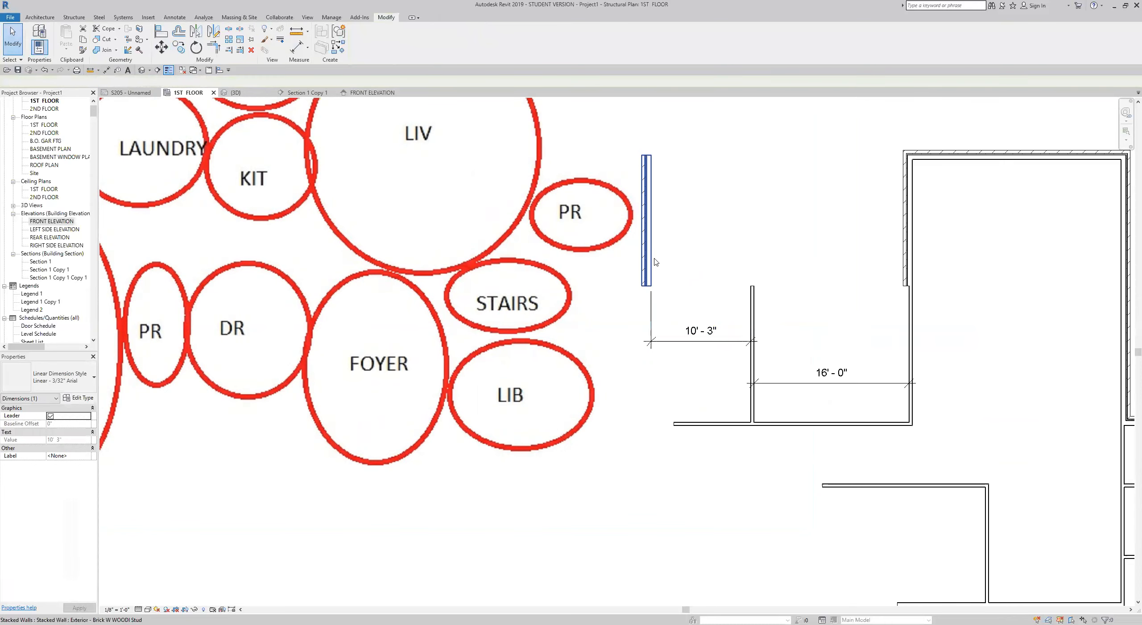
# - Set the distance between the copied exterior wall and the nearest vertical interior wall to 12 feet
pyautogui.click(652, 262)
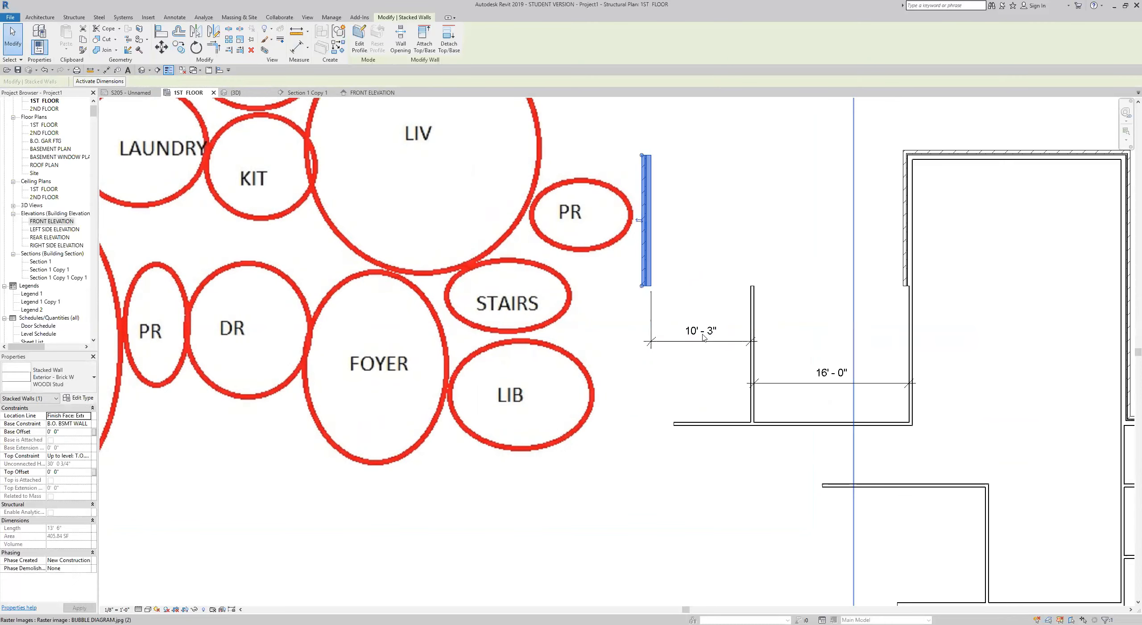
pyautogui.click(94, 83)
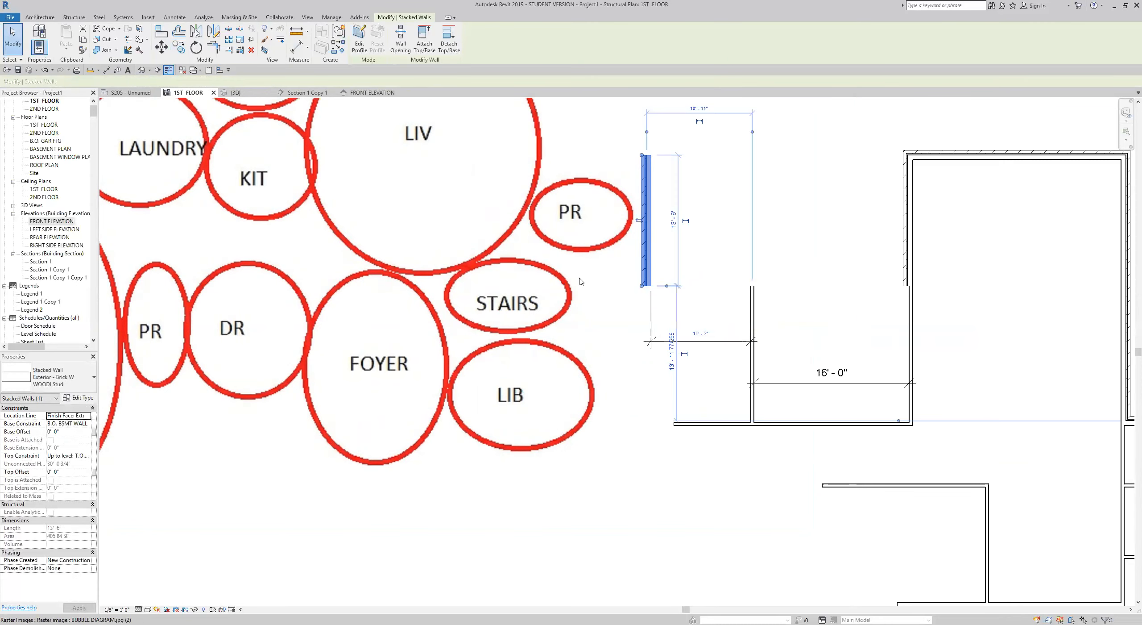
pyautogui.click(708, 329)
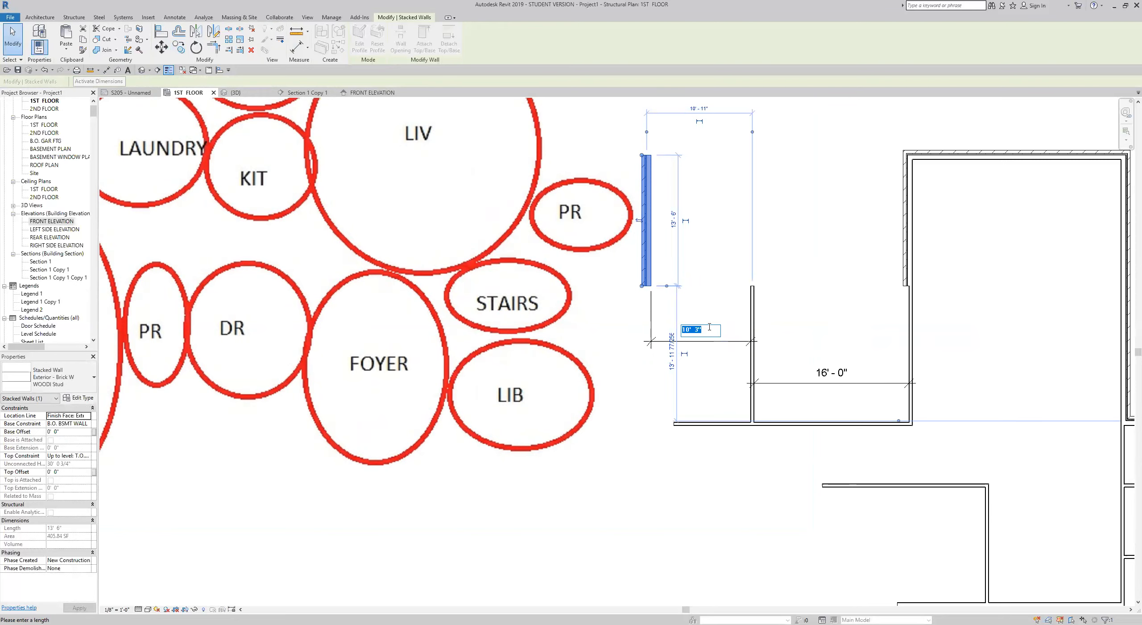
pyautogui.write('12')
pyautogui.press('Return')
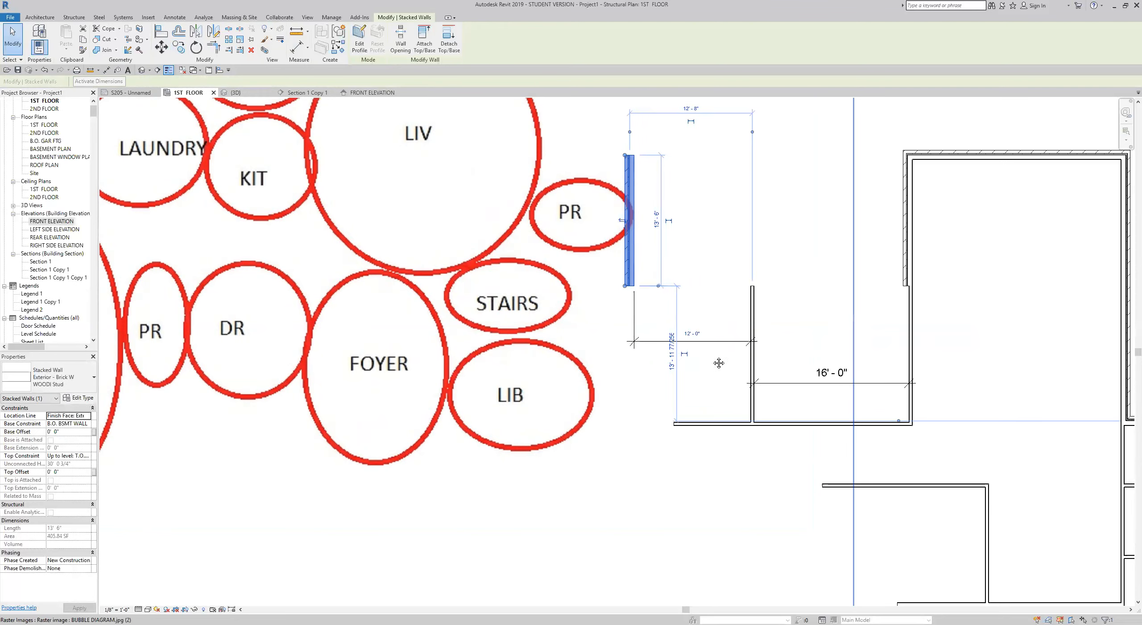
pyautogui.scroll(-3, 692, 379)
pyautogui.scroll(-2, 691, 379)
pyautogui.moveTo(692, 379); pyautogui.dragTo(605, 290, button='middle')
pyautogui.click(591, 420)
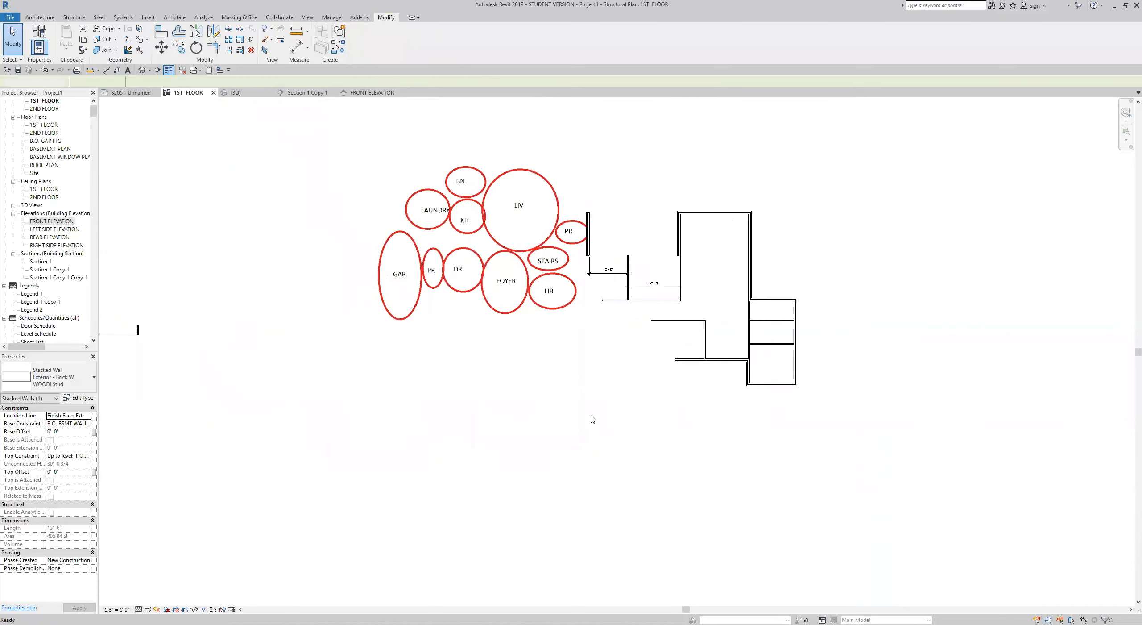
pyautogui.moveTo(540, 442); pyautogui.dragTo(838, 195)
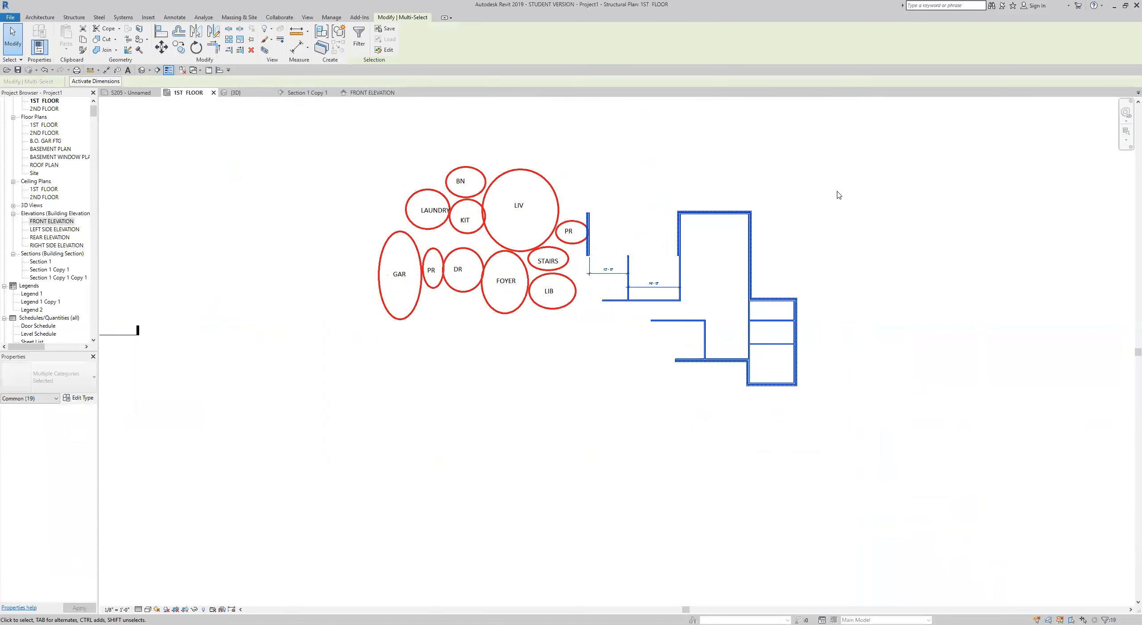
pyautogui.click(867, 160)
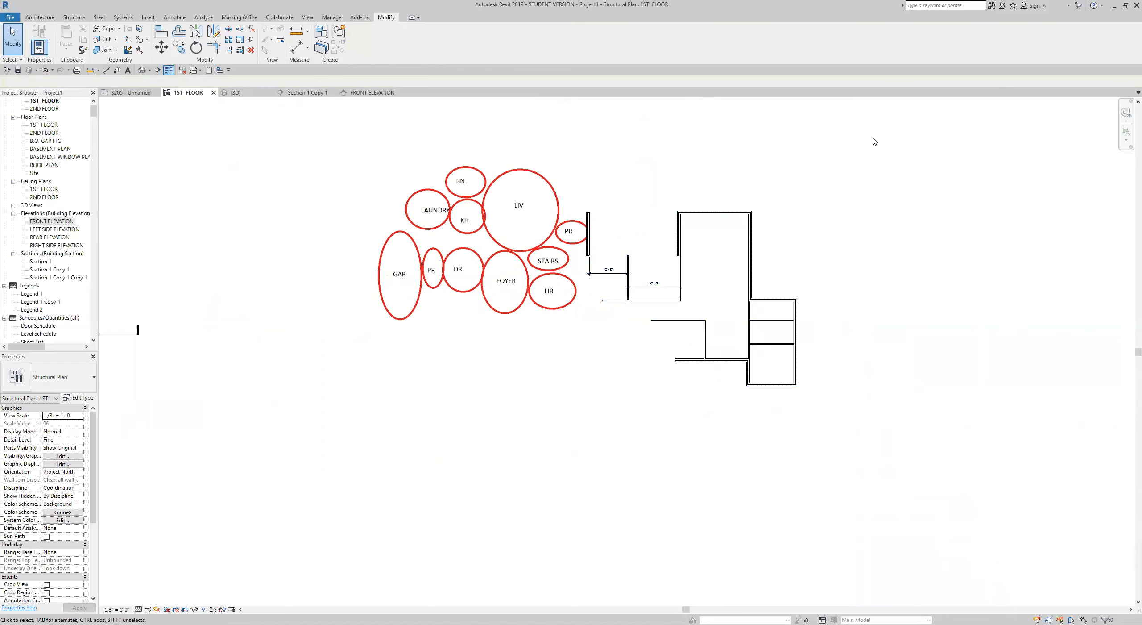
pyautogui.moveTo(868, 146); pyautogui.dragTo(570, 429)
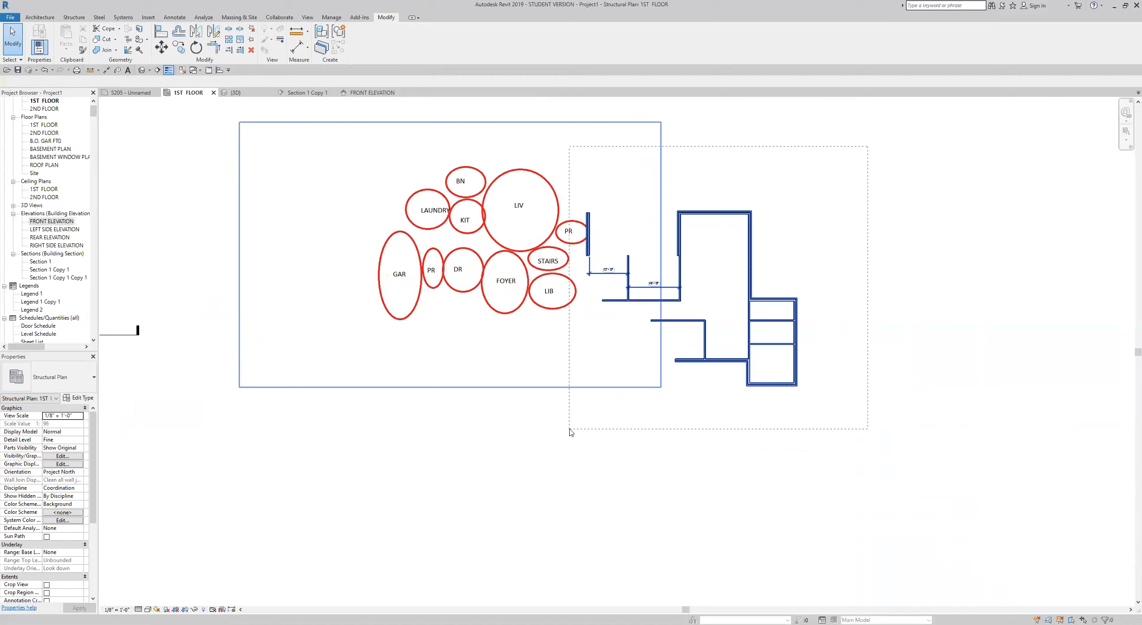
pyautogui.moveTo(569, 429); pyautogui.dragTo(864, 284)
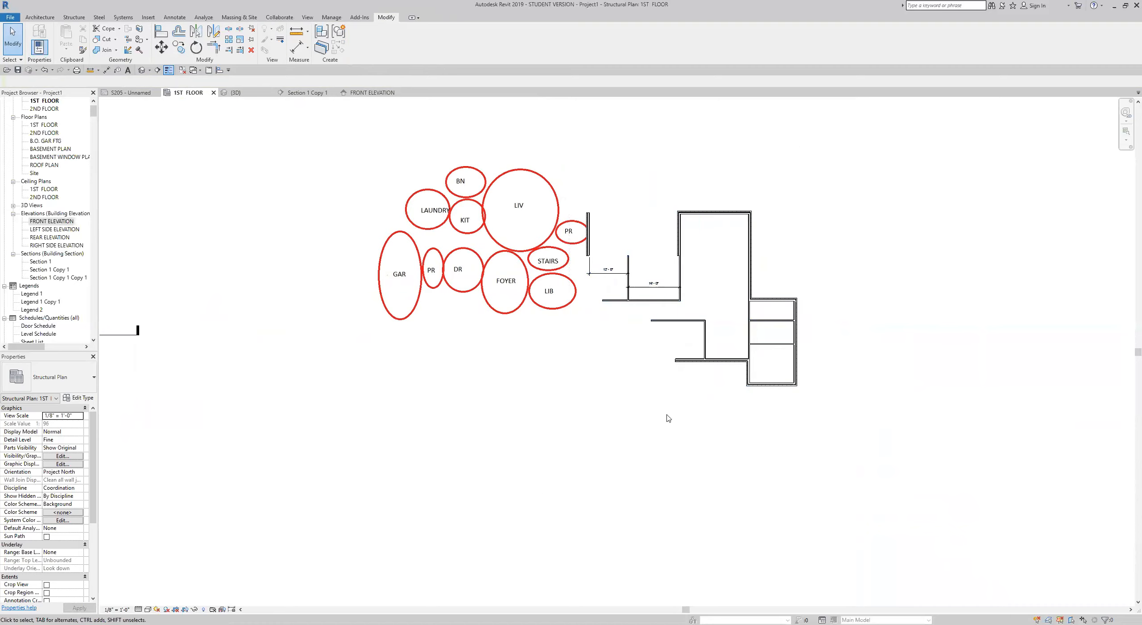
# - Move all the drawn walls and their dimensions together to the right, clear of the bubble diagram image
pyautogui.moveTo(556, 475); pyautogui.dragTo(856, 186)
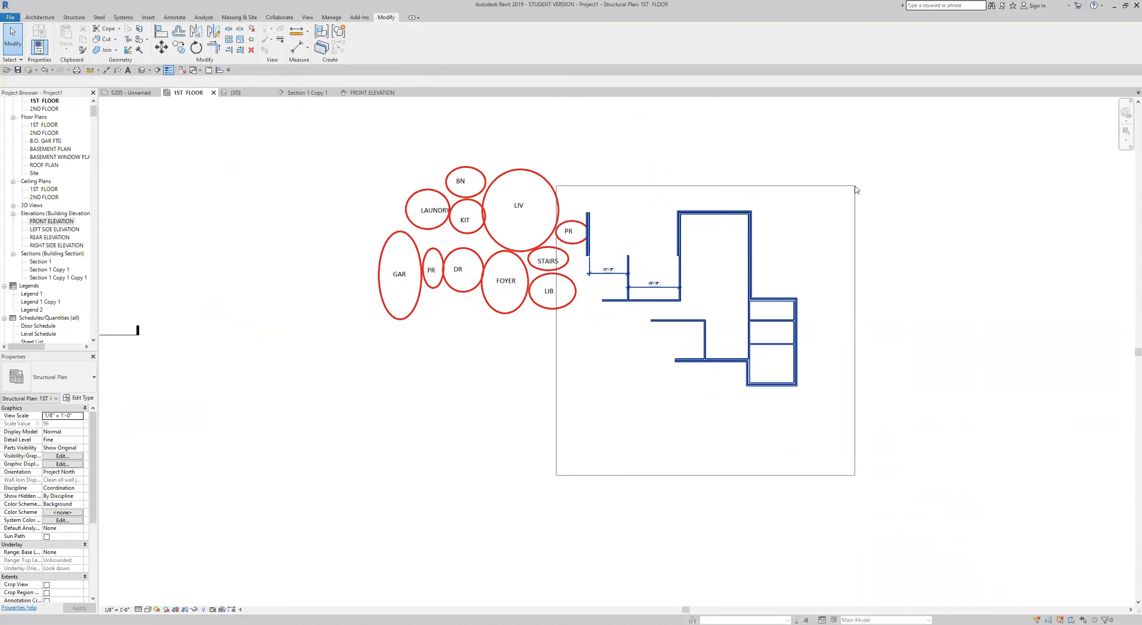
pyautogui.moveTo(856, 189); pyautogui.dragTo(855, 190)
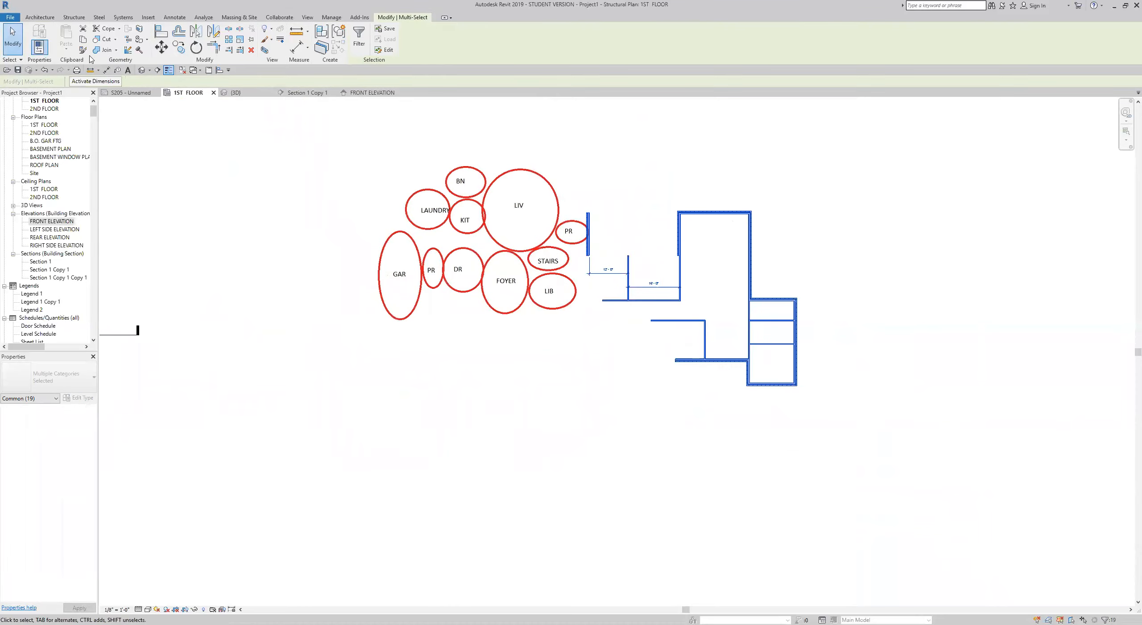
pyautogui.press('m')
pyautogui.press('v')
pyautogui.click(638, 409)
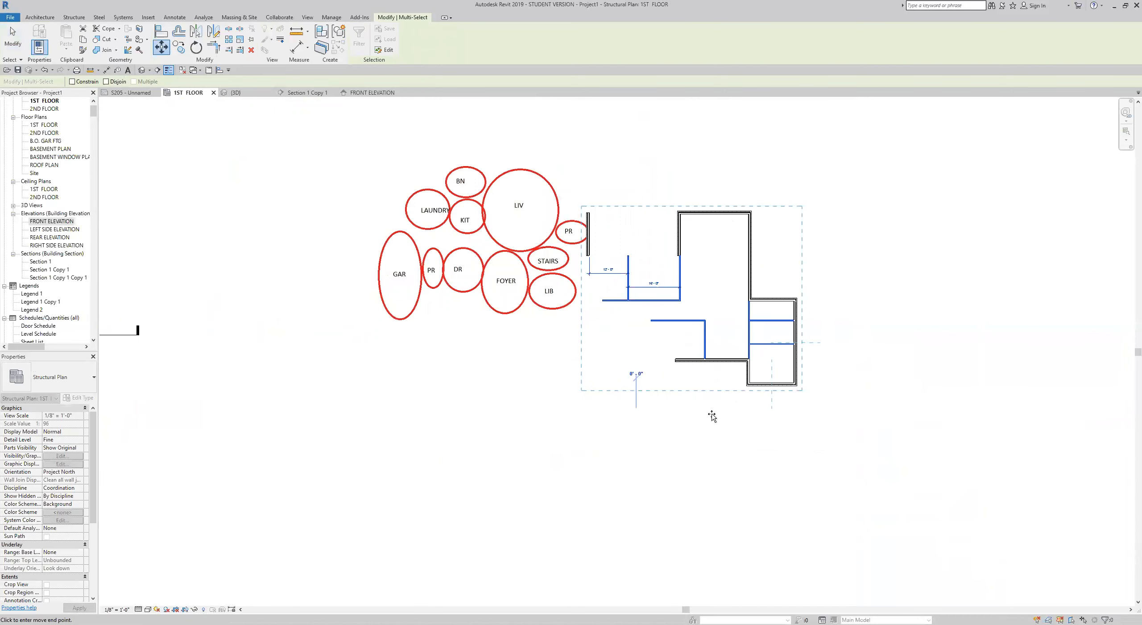
pyautogui.click(662, 370)
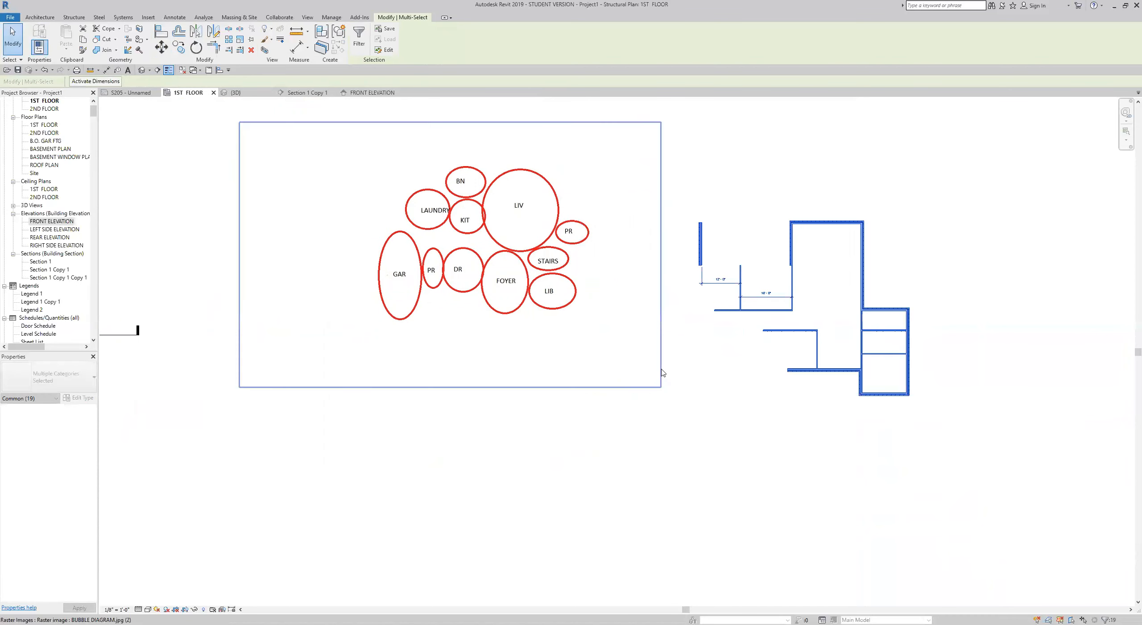
# - Copy the short vertical interior wall above the lower exterior wall about 13 feet horizontally to the left
pyautogui.moveTo(513, 263); pyautogui.dragTo(390, 240, button='middle')
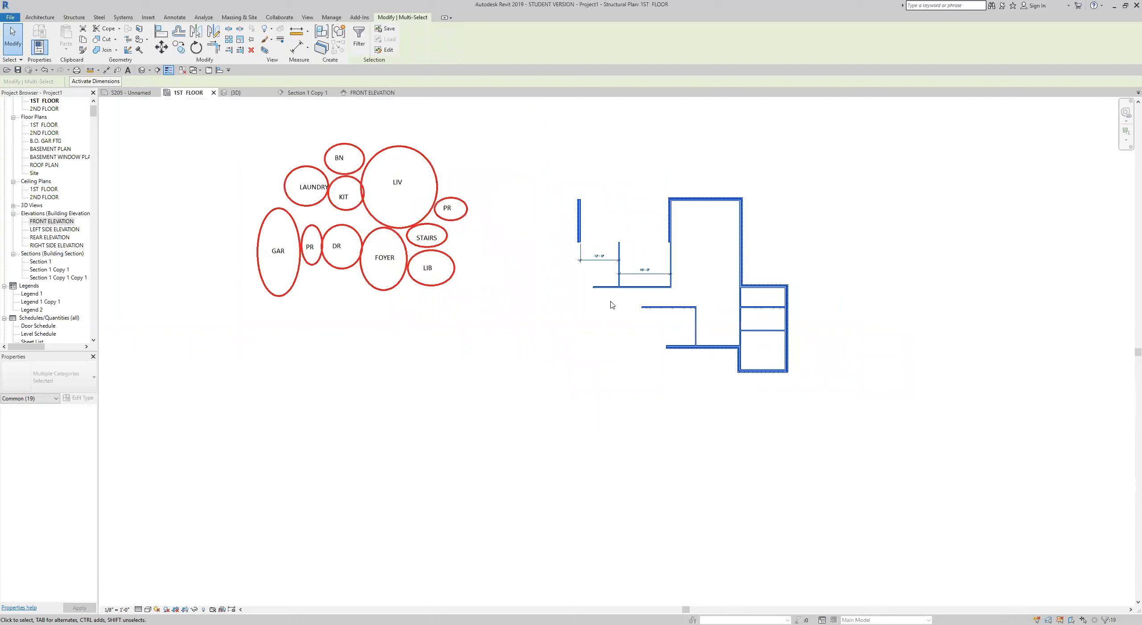
pyautogui.scroll(2, 612, 304)
pyautogui.moveTo(612, 302); pyautogui.dragTo(694, 408, button='middle')
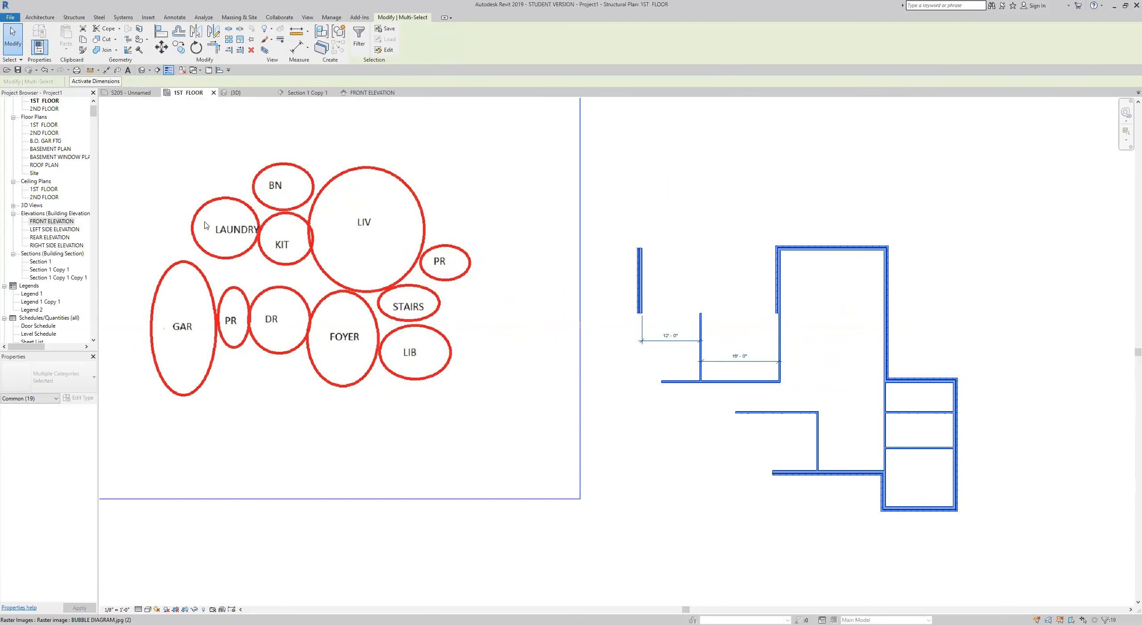
pyautogui.moveTo(668, 353); pyautogui.dragTo(749, 317, button='middle')
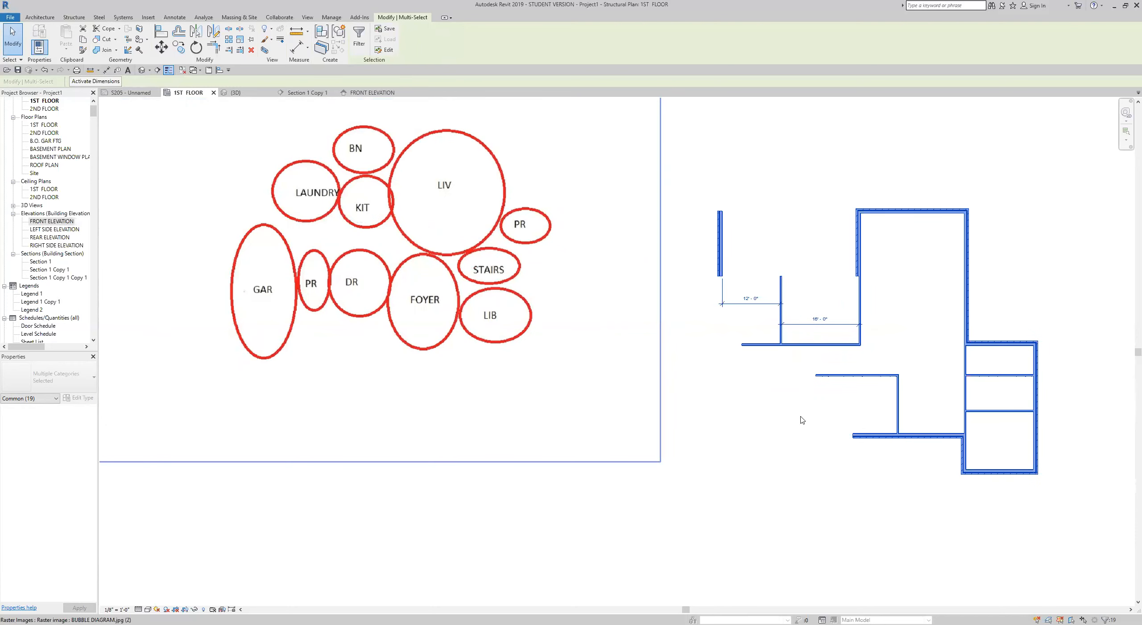
pyautogui.moveTo(738, 392); pyautogui.dragTo(658, 357, button='middle')
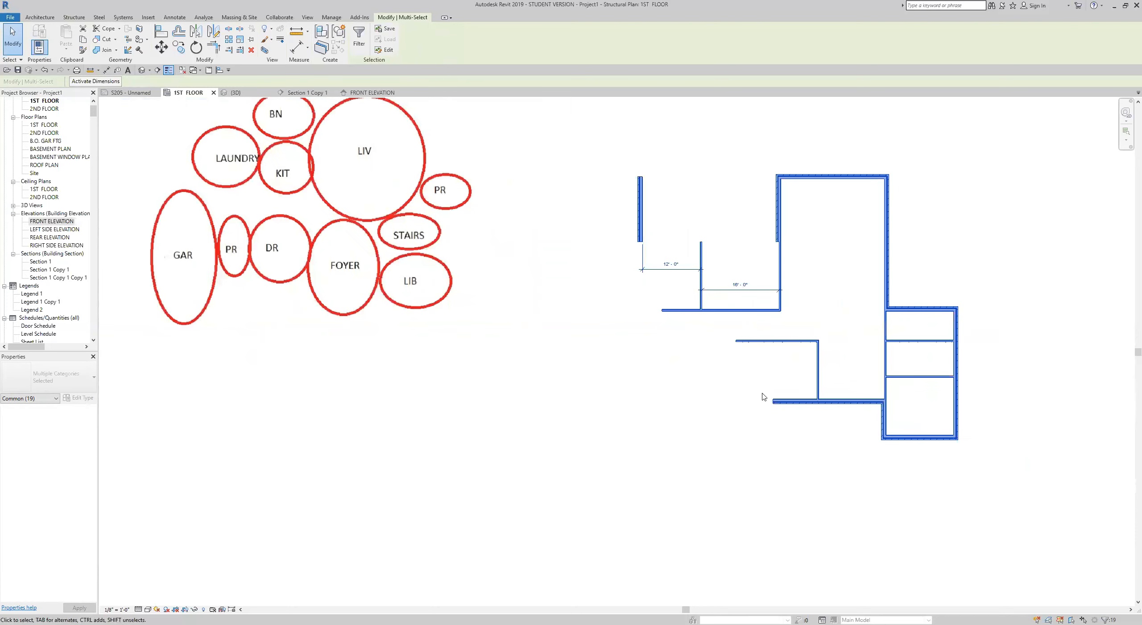
pyautogui.scroll(3, 785, 366)
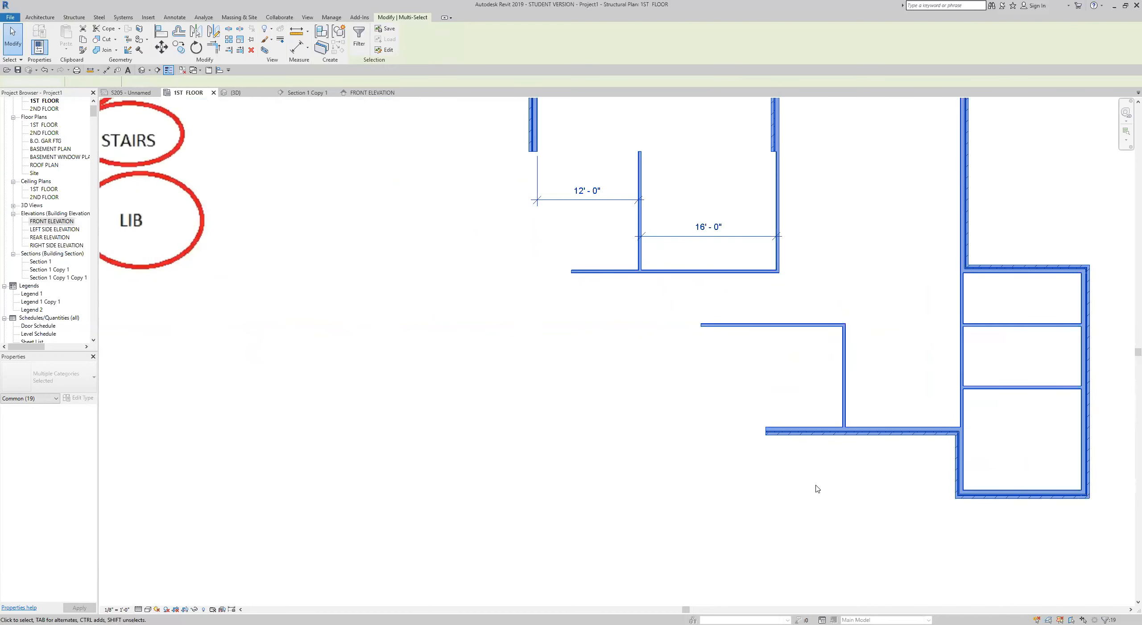
pyautogui.click(816, 487)
pyautogui.click(844, 386)
pyautogui.press('c')
pyautogui.press('o')
pyautogui.click(843, 383)
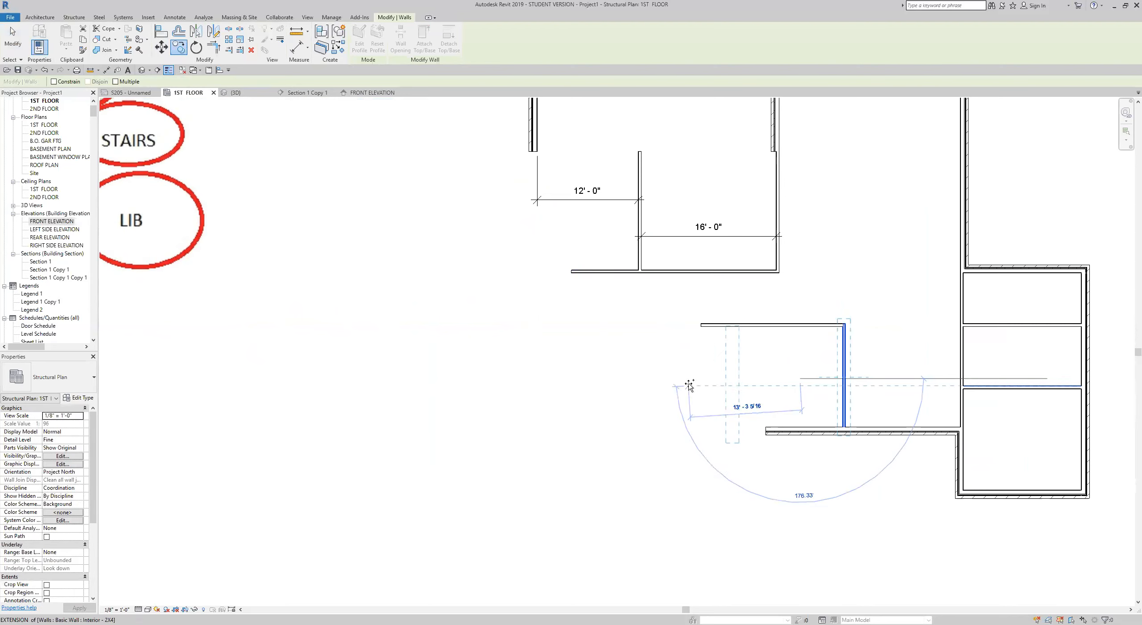
pyautogui.click(735, 383)
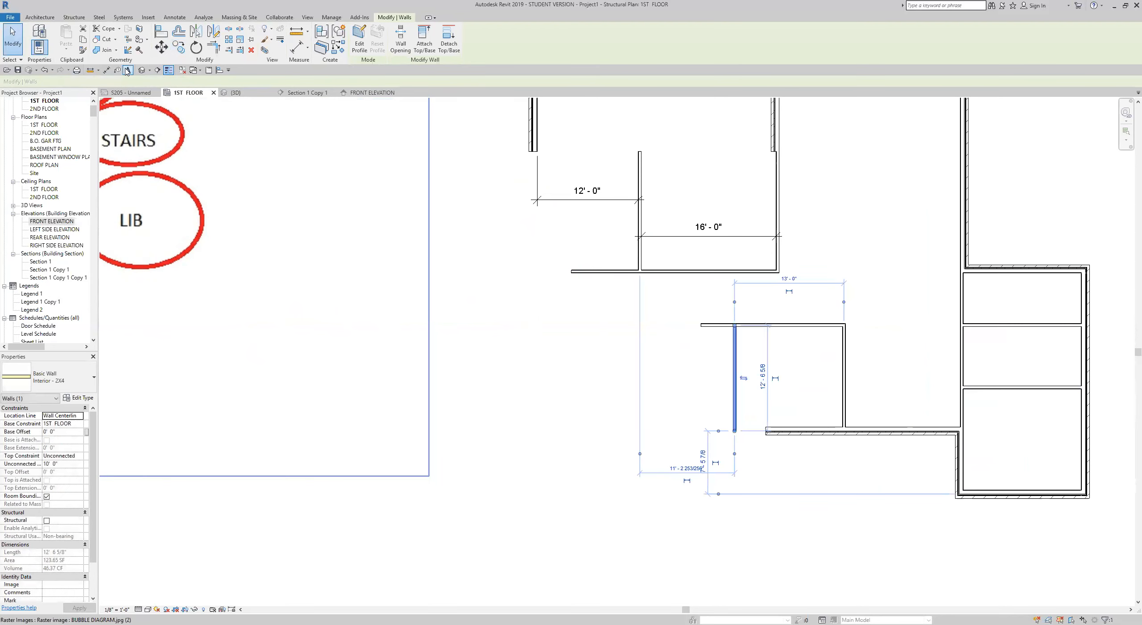
# - Add an aligned dimension between the facing sides of the copied lower interior wall and its original
pyautogui.click(107, 70)
pyautogui.click(736, 389)
pyautogui.click(845, 392)
pyautogui.click(901, 378)
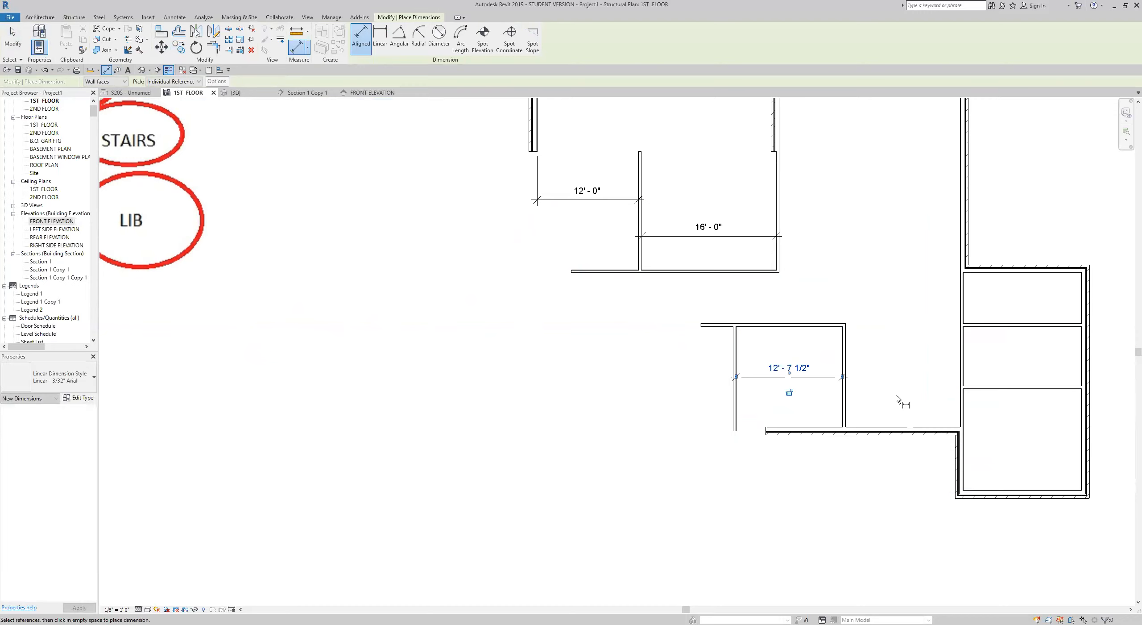
pyautogui.press('Escape')
pyautogui.press('Escape')
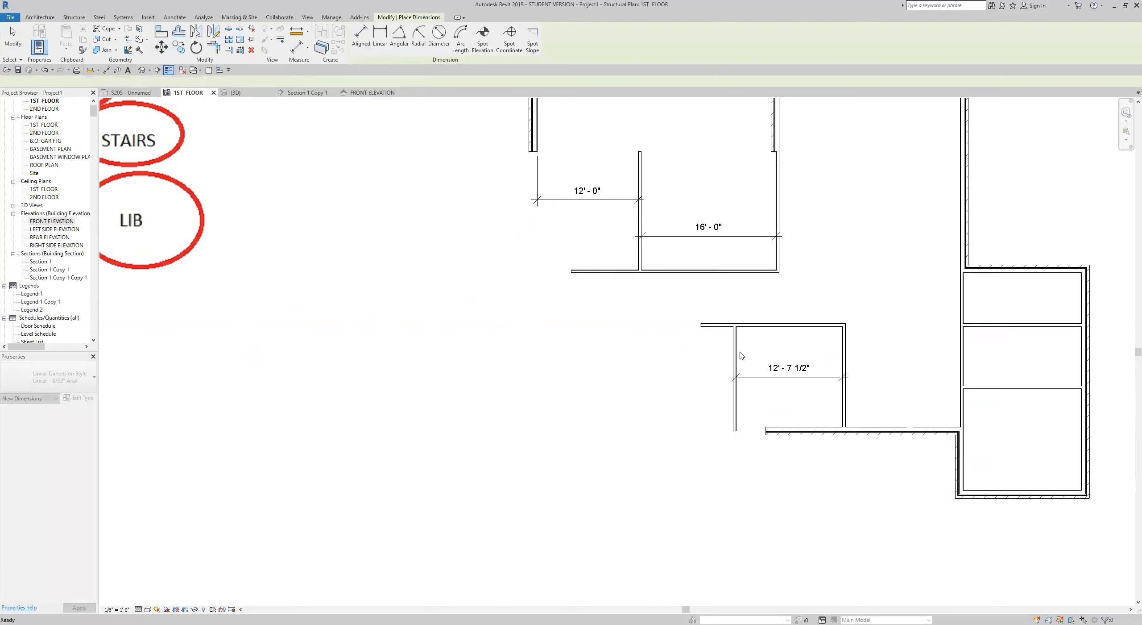
# - Set the distance between the copied lower interior wall and its original to 16 feet
pyautogui.click(734, 355)
pyautogui.click(789, 368)
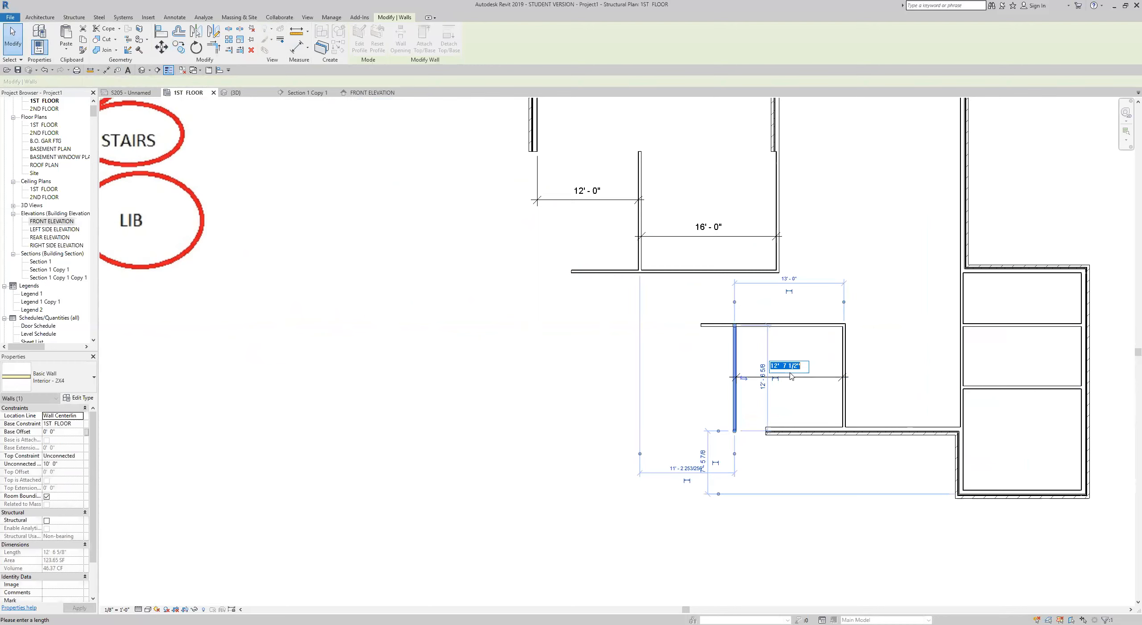
pyautogui.write('16')
pyautogui.press('Return')
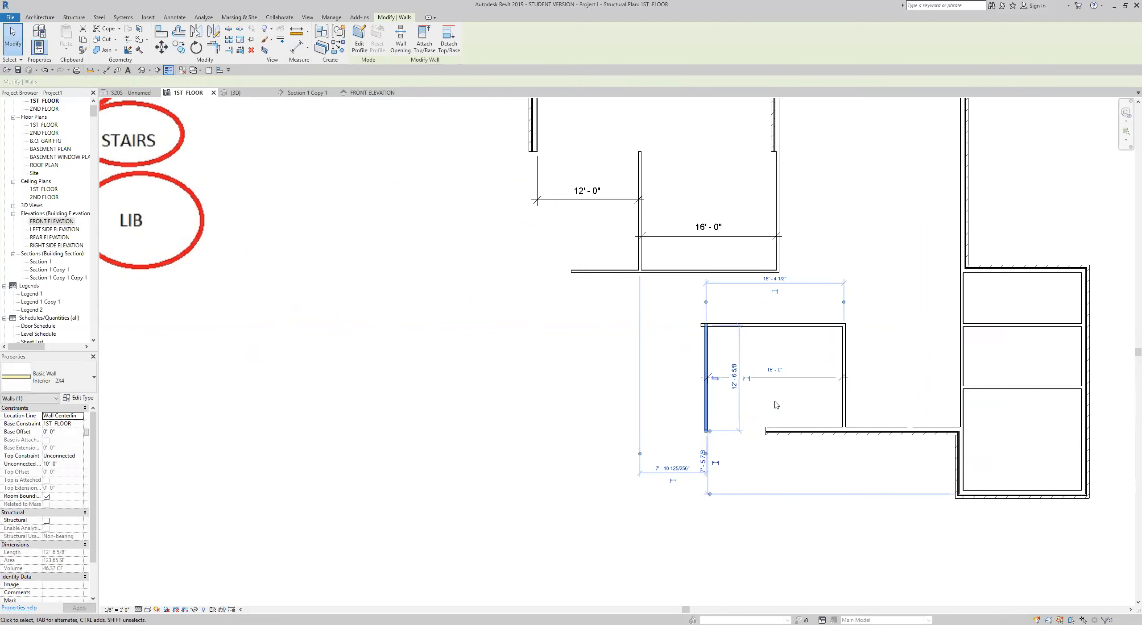
pyautogui.press('Escape')
# - Start a new wall with the stacked wall type Exterior - STUD GARAGE WALL
pyautogui.scroll(-3, 740, 397)
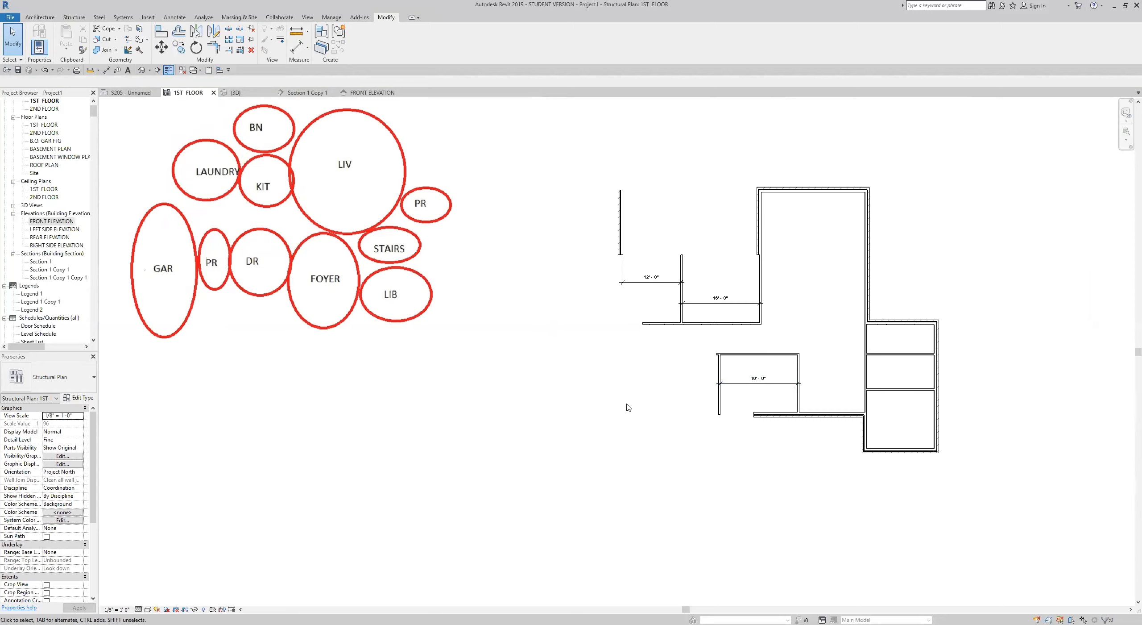
pyautogui.scroll(-8, 628, 407)
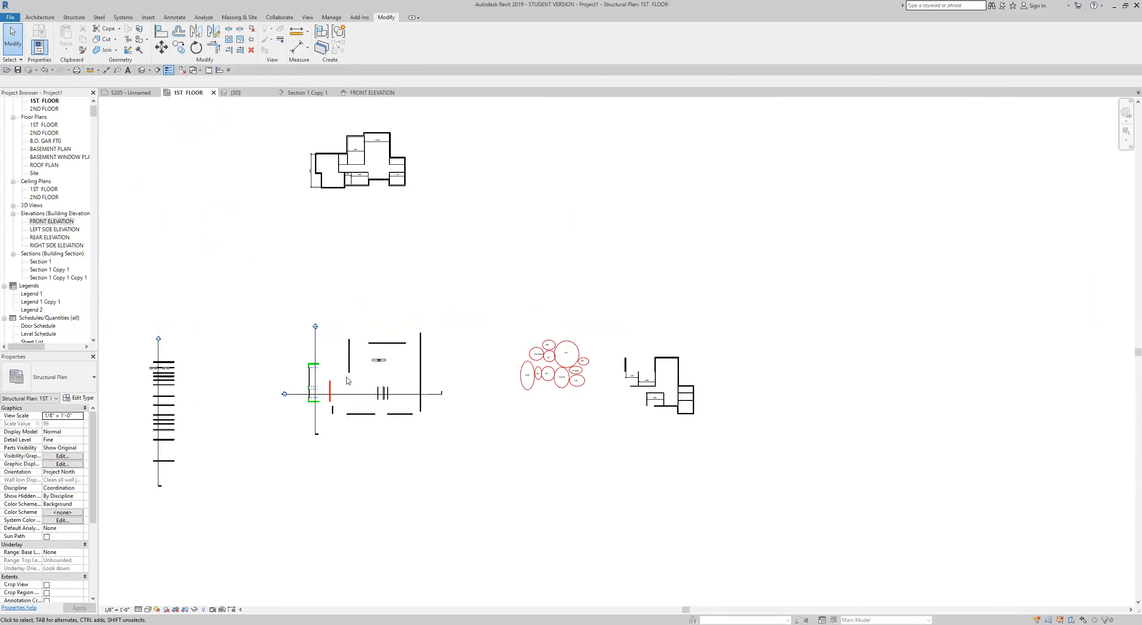
pyautogui.scroll(8, 319, 391)
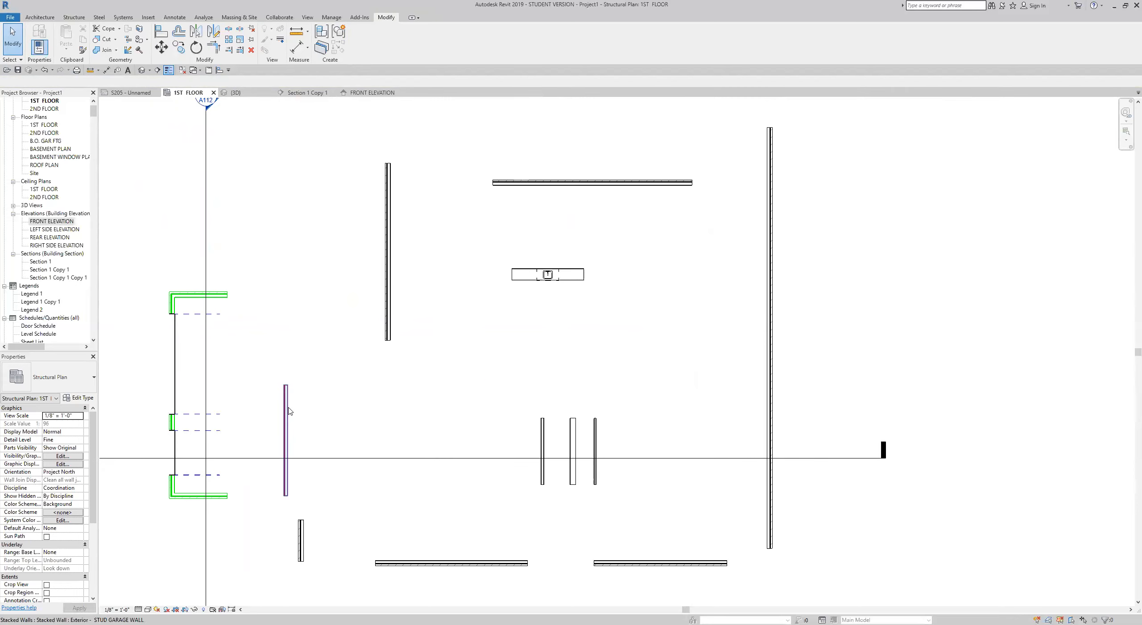
pyautogui.scroll(-10, 288, 411)
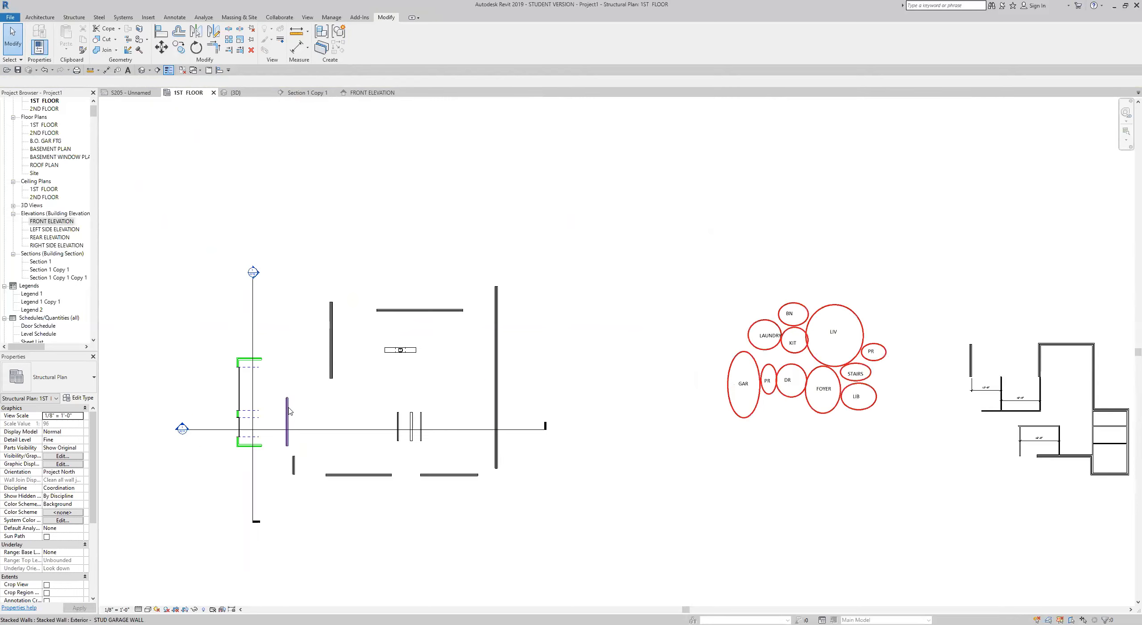
pyautogui.scroll(6, 647, 393)
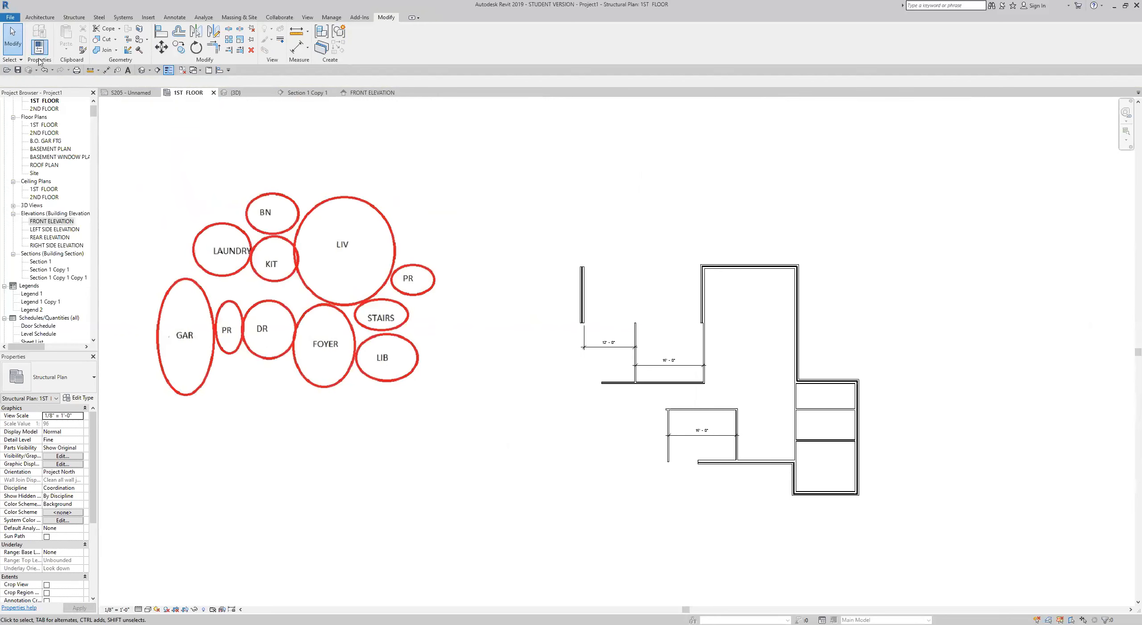
pyautogui.click(39, 17)
pyautogui.click(39, 36)
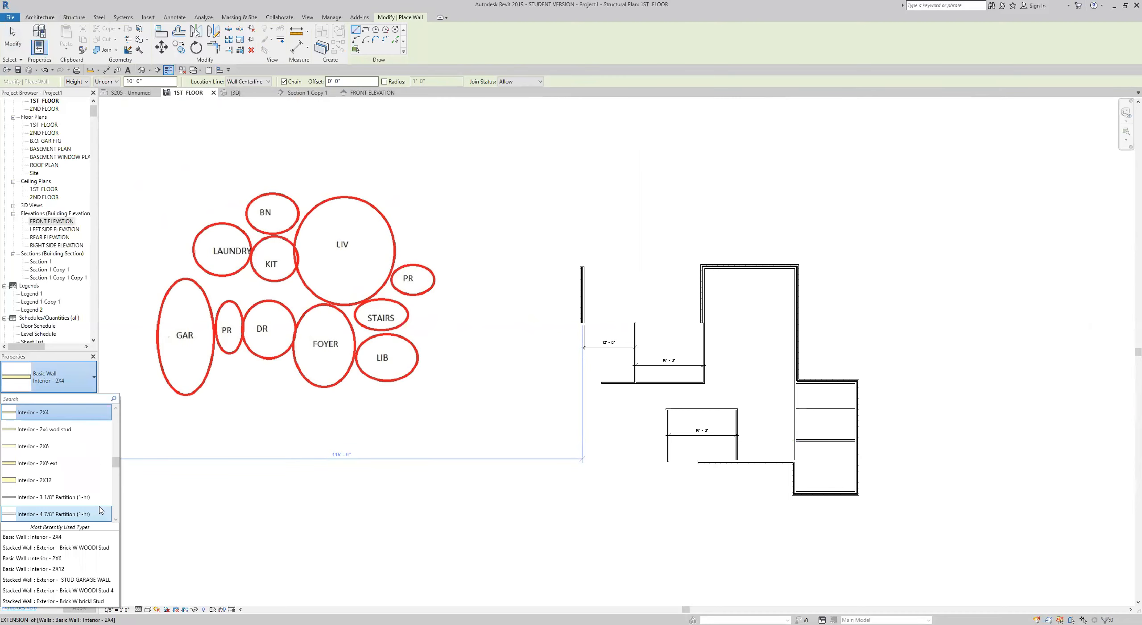
pyautogui.click(93, 579)
# - Try to draw a vertical garage wall about 17 feet long downward, aligned with the upper horizontal interior wall's left end
pyautogui.click(601, 409)
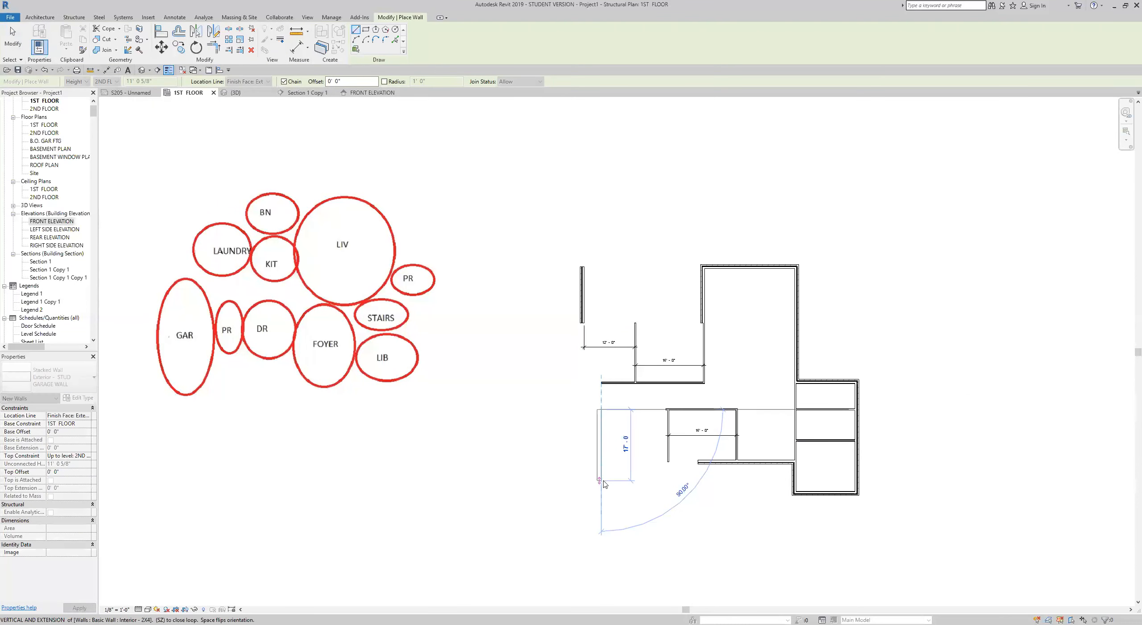
pyautogui.click(603, 482)
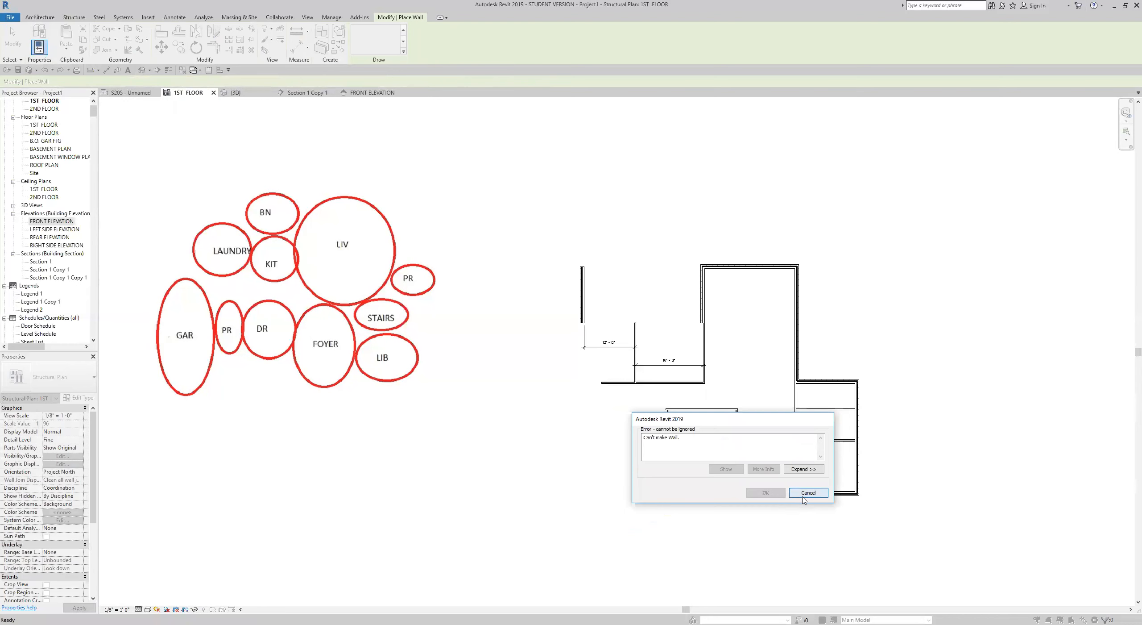
pyautogui.press('Escape')
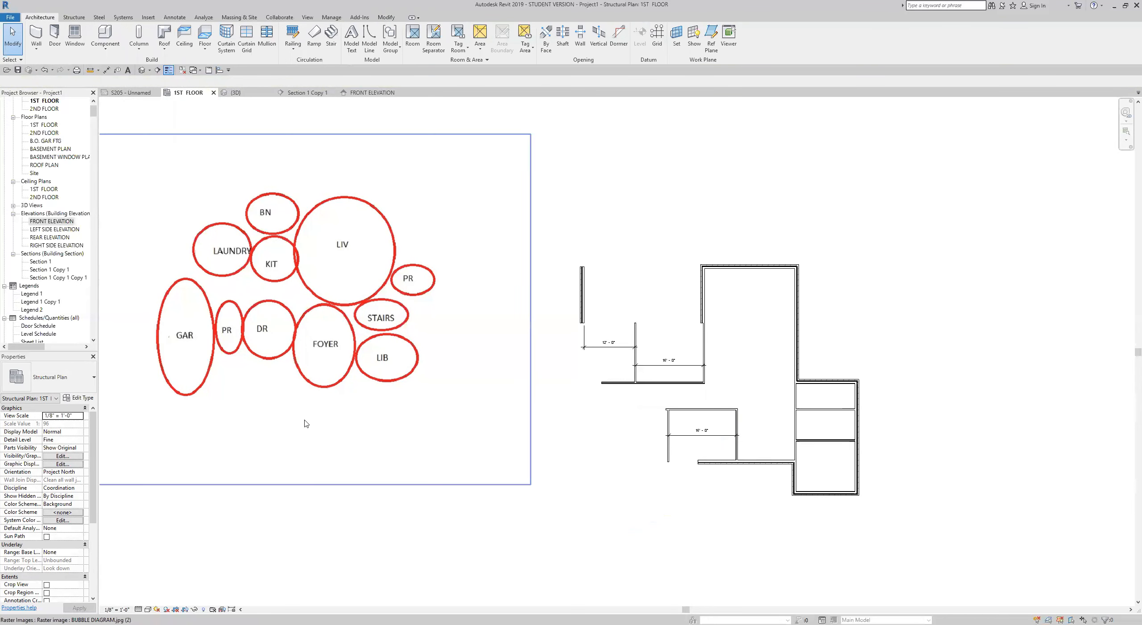
# - Start a new Exterior - STUD GARAGE WALL with base constraint B.O. BSMT WALL and top constraint up to level T.O. 2ND FL WALL
pyautogui.click(36, 36)
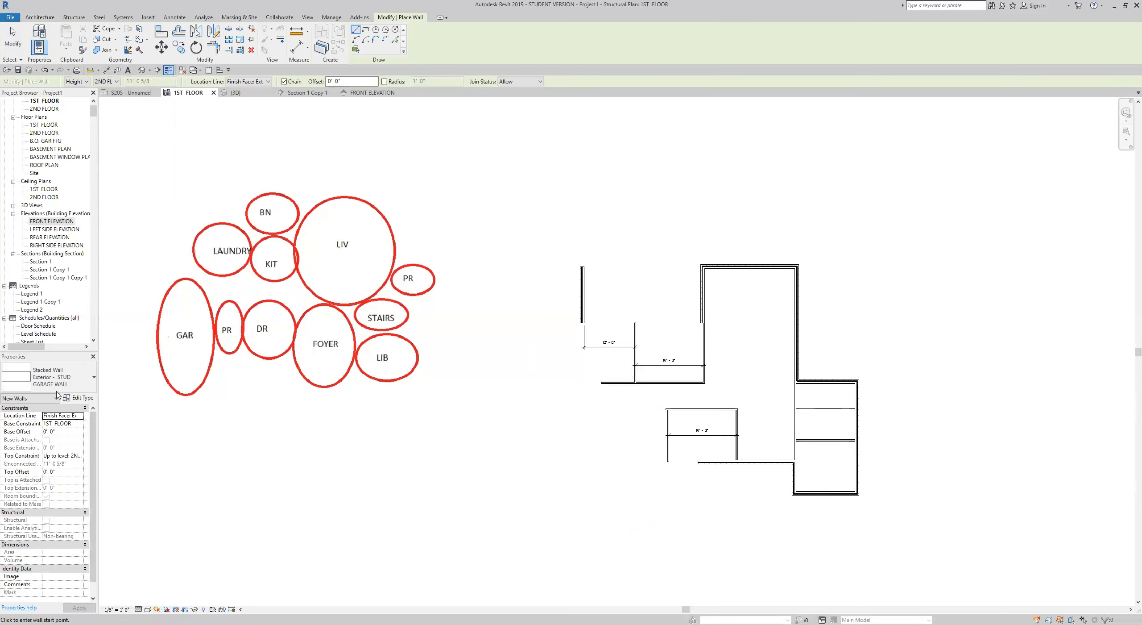
pyautogui.click(79, 425)
pyautogui.click(80, 424)
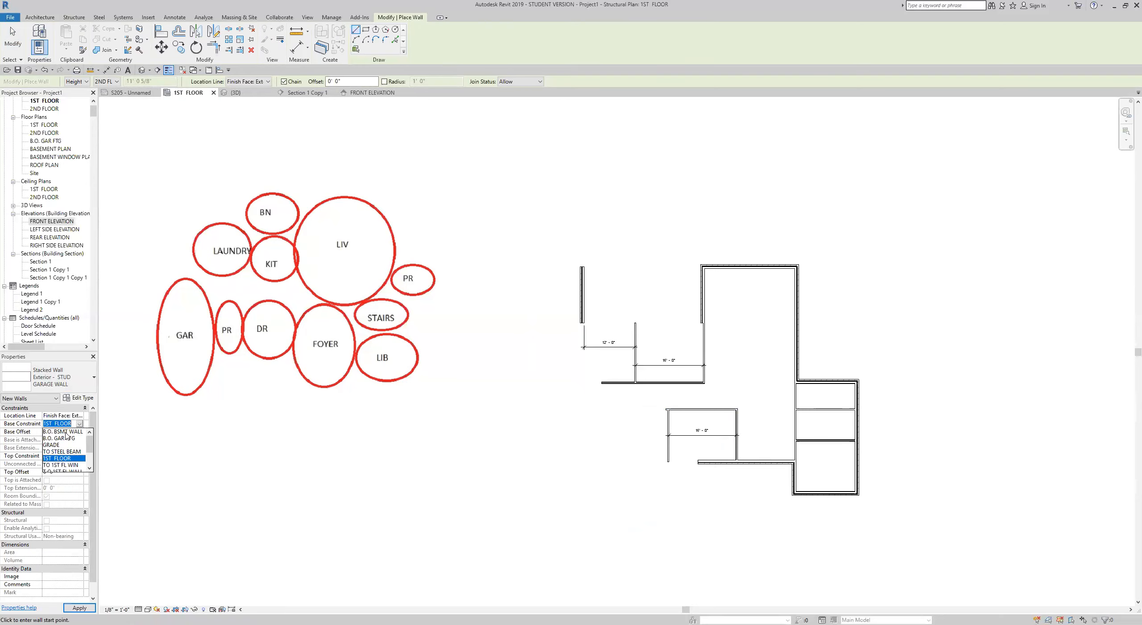
pyautogui.click(66, 431)
pyautogui.click(78, 456)
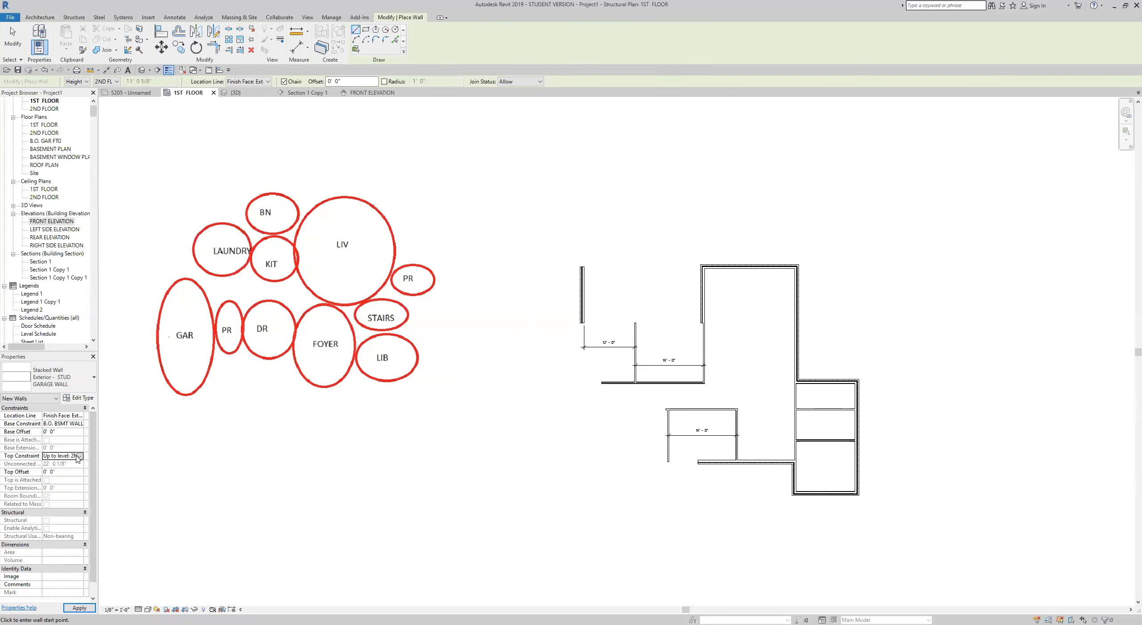
pyautogui.click(79, 456)
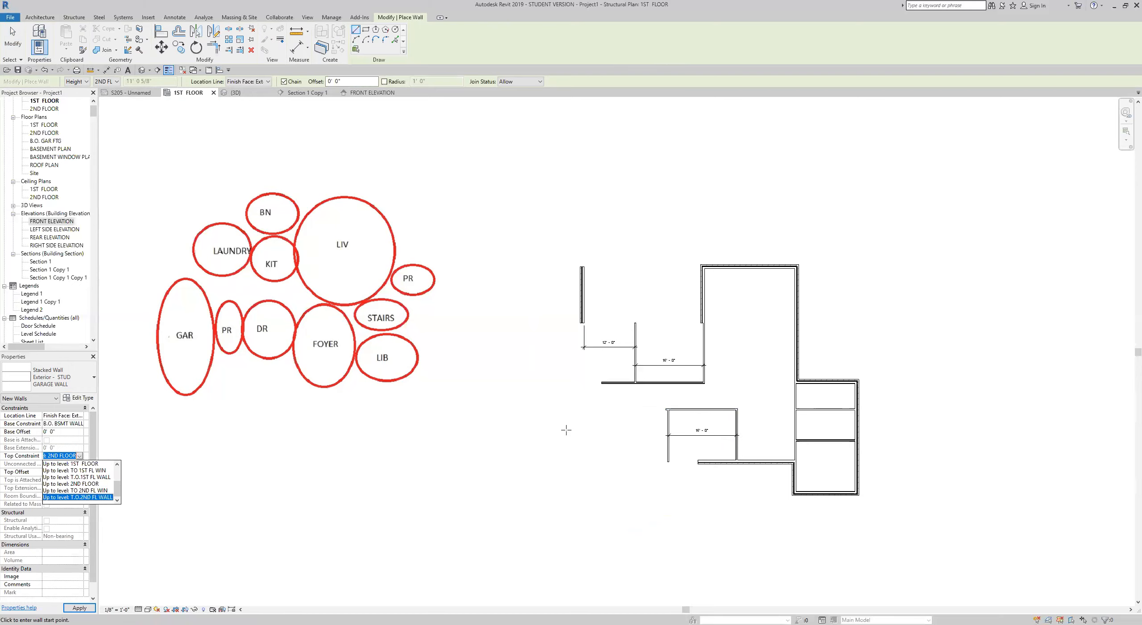
# - Draw a vertical garage wall about 11 feet 6 inches long, left of the lower 16-foot room
pyautogui.click(581, 401)
pyautogui.click(582, 450)
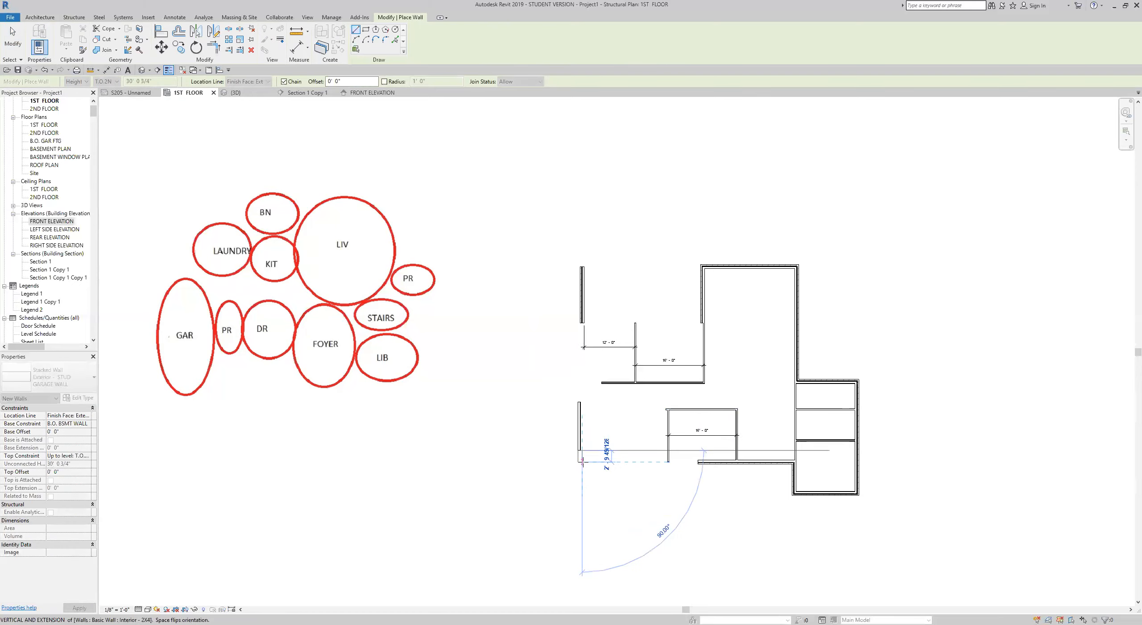
pyautogui.press('Escape')
pyautogui.press('Escape')
# - Flip the new vertical garage wall so its exterior and interior faces swap sides
pyautogui.scroll(5, 578, 427)
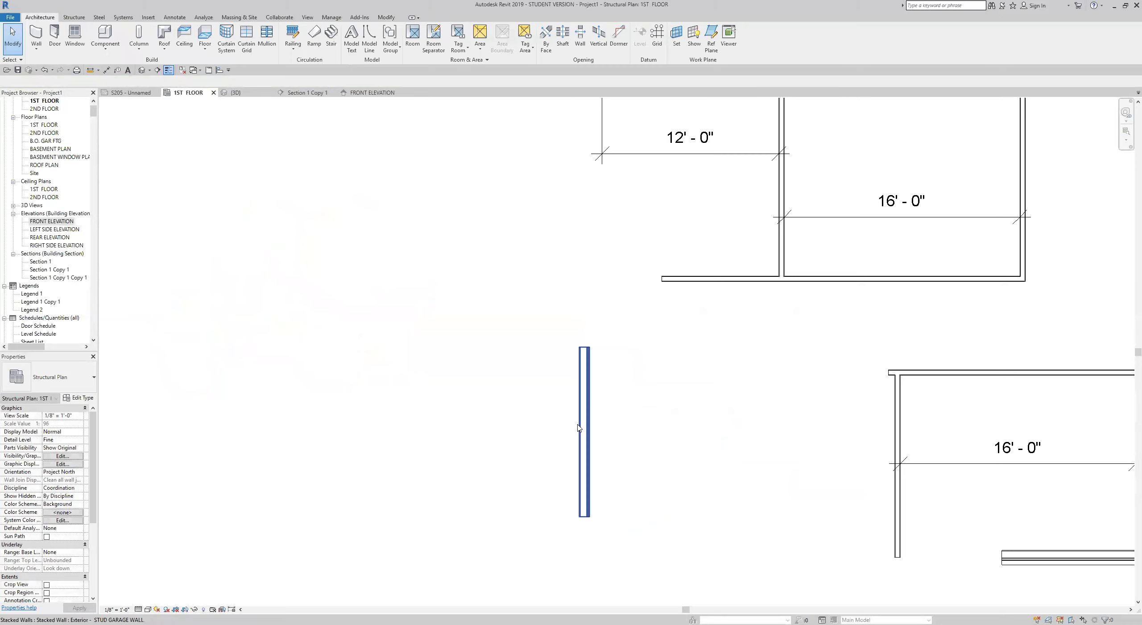
pyautogui.scroll(4, 578, 428)
pyautogui.scroll(2, 604, 369)
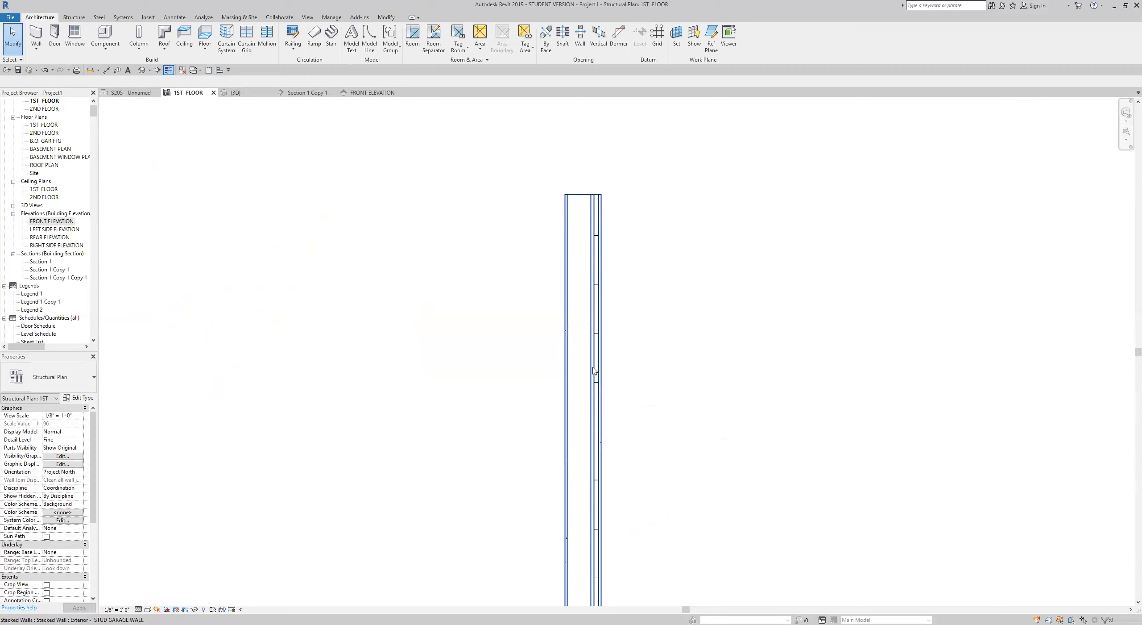
pyautogui.scroll(-3, 600, 374)
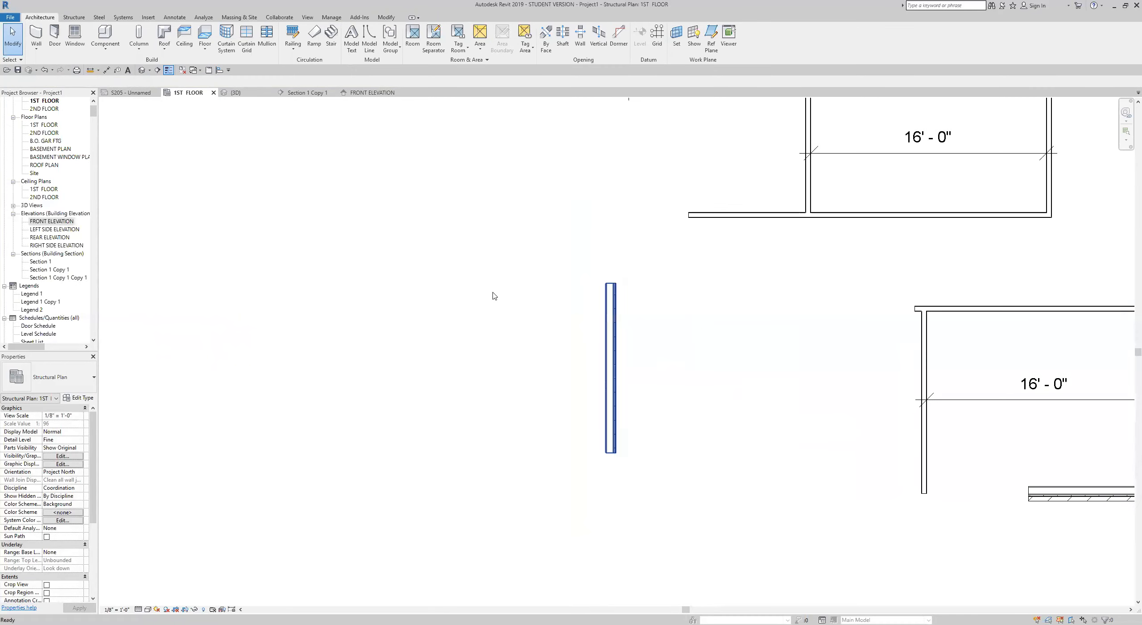
pyautogui.click(607, 386)
pyautogui.press('space')
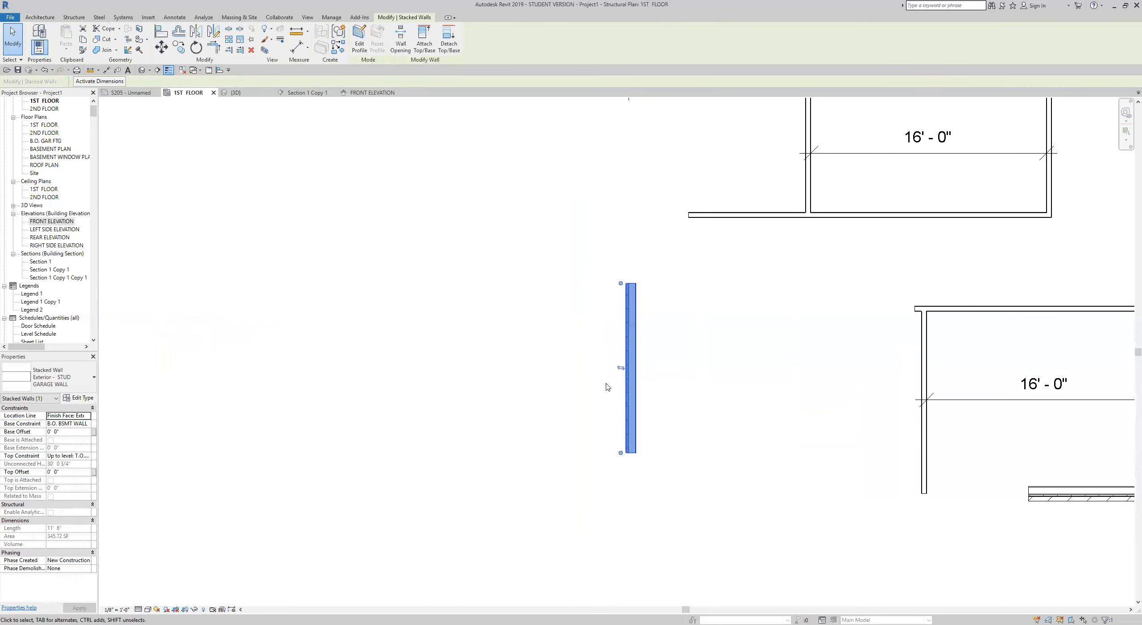
pyautogui.click(665, 366)
pyautogui.scroll(2, 665, 366)
pyautogui.scroll(-4, 638, 378)
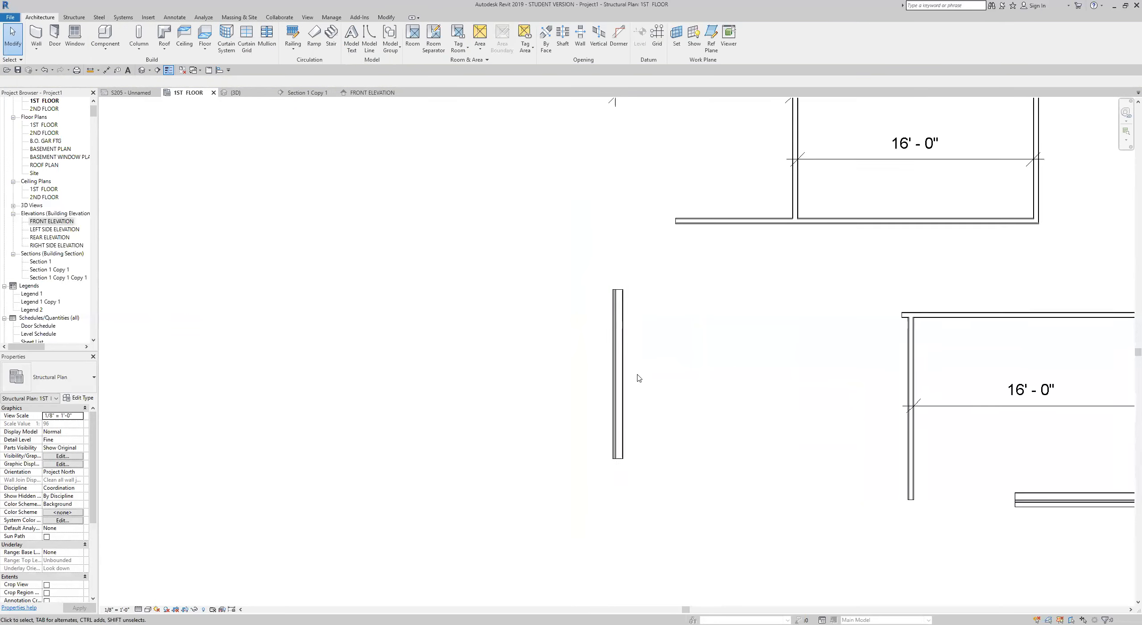
# - Add an aligned dimension between the garage wall's right face and the left wall of the lower 16-foot room
pyautogui.scroll(-2, 638, 394)
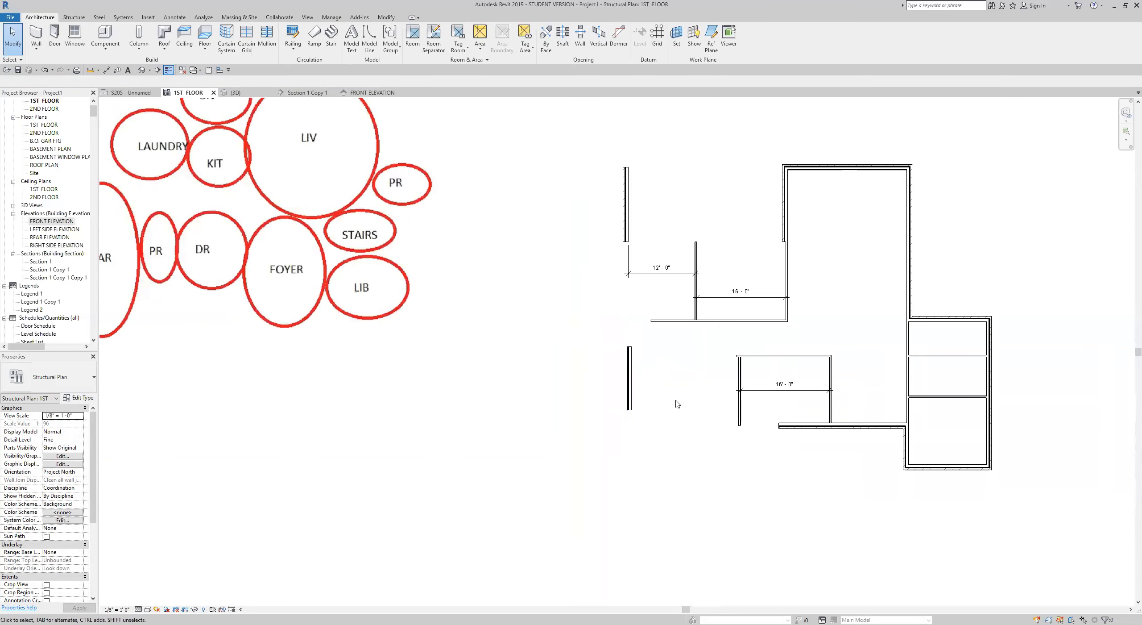
pyautogui.scroll(2, 650, 397)
pyautogui.click(106, 70)
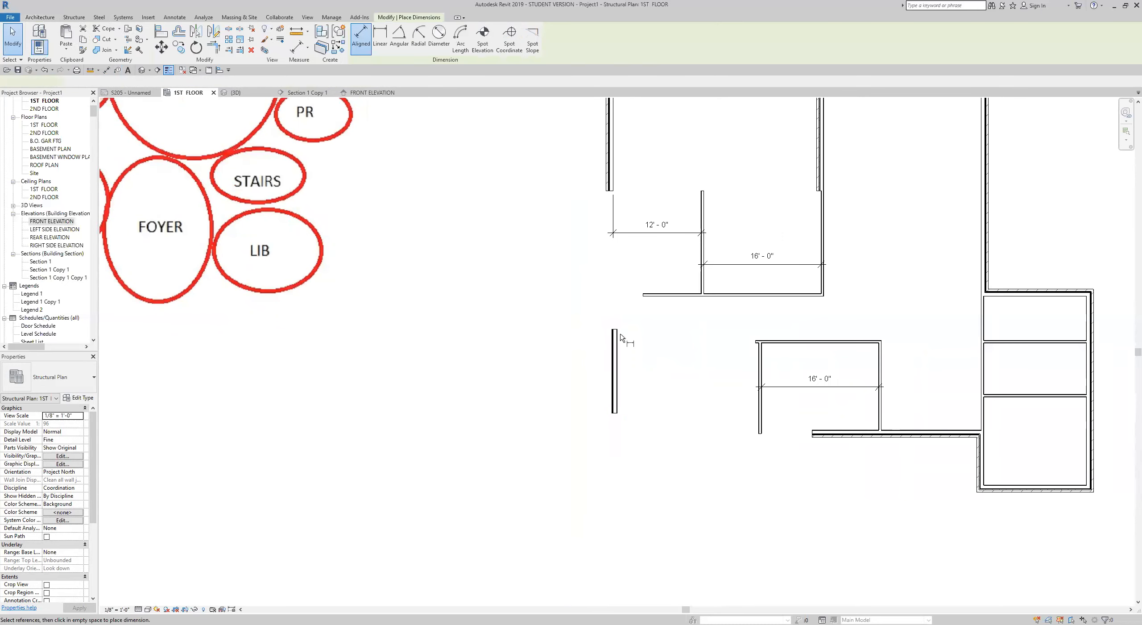
pyautogui.click(759, 372)
pyautogui.click(616, 371)
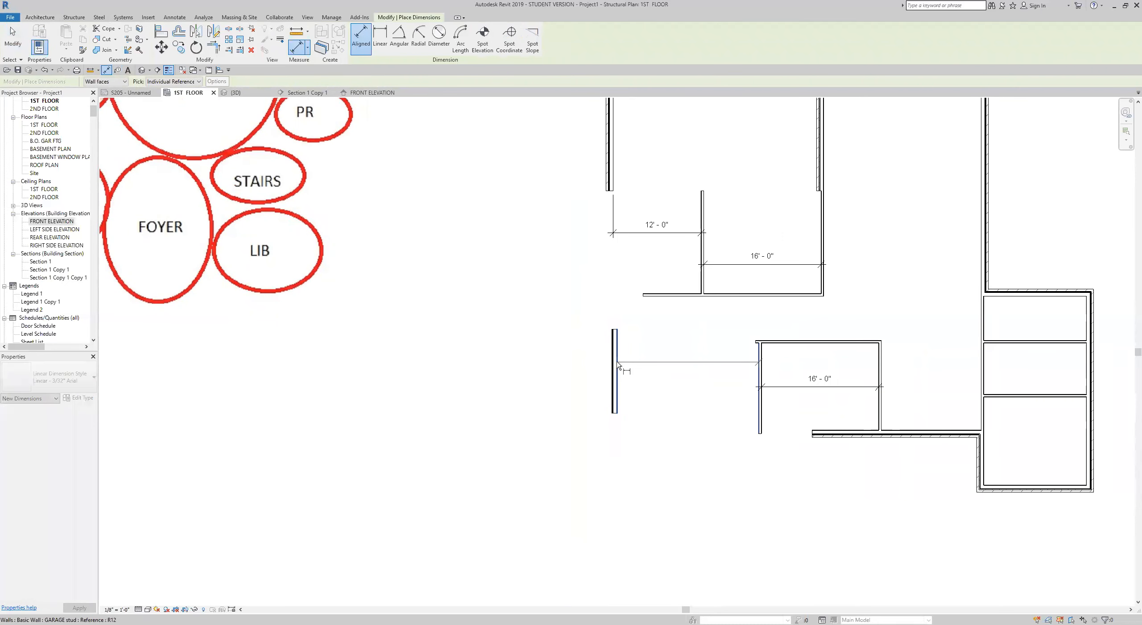
pyautogui.click(511, 371)
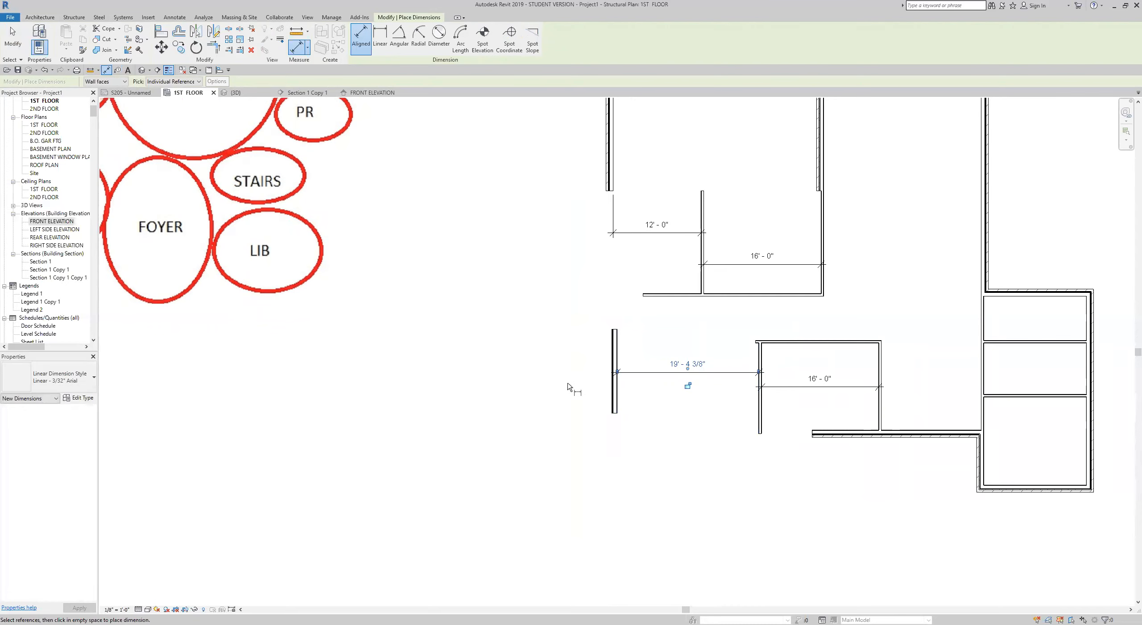
pyautogui.press('Escape')
# - Set the distance between the garage wall and the lower 16-foot room's left wall to 6 feet
pyautogui.click(612, 356)
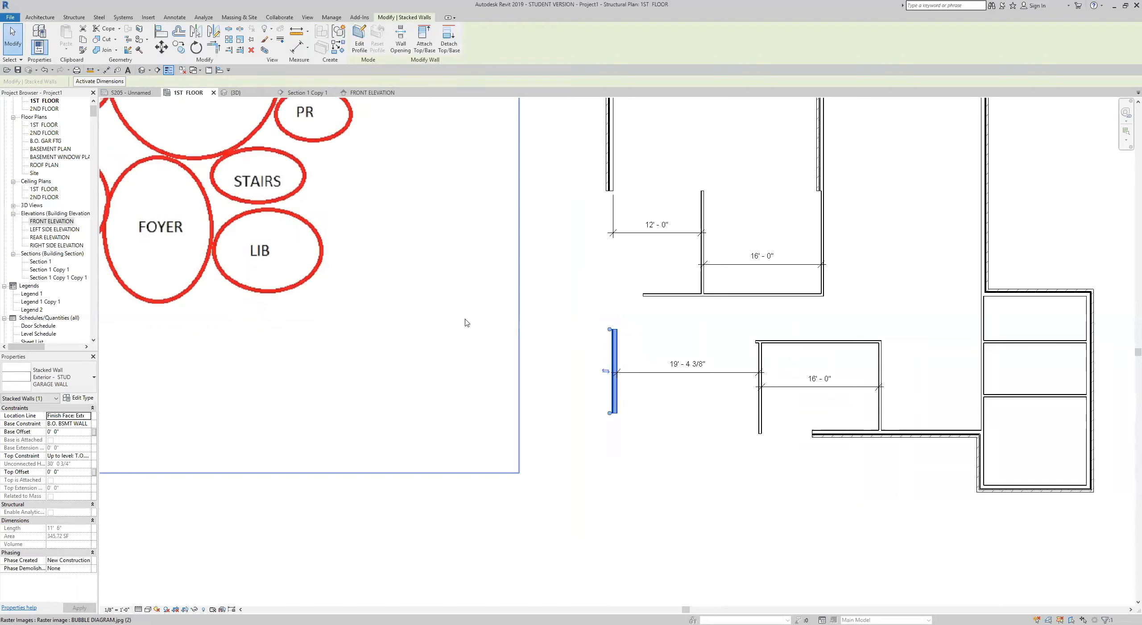
pyautogui.click(100, 81)
pyautogui.click(693, 369)
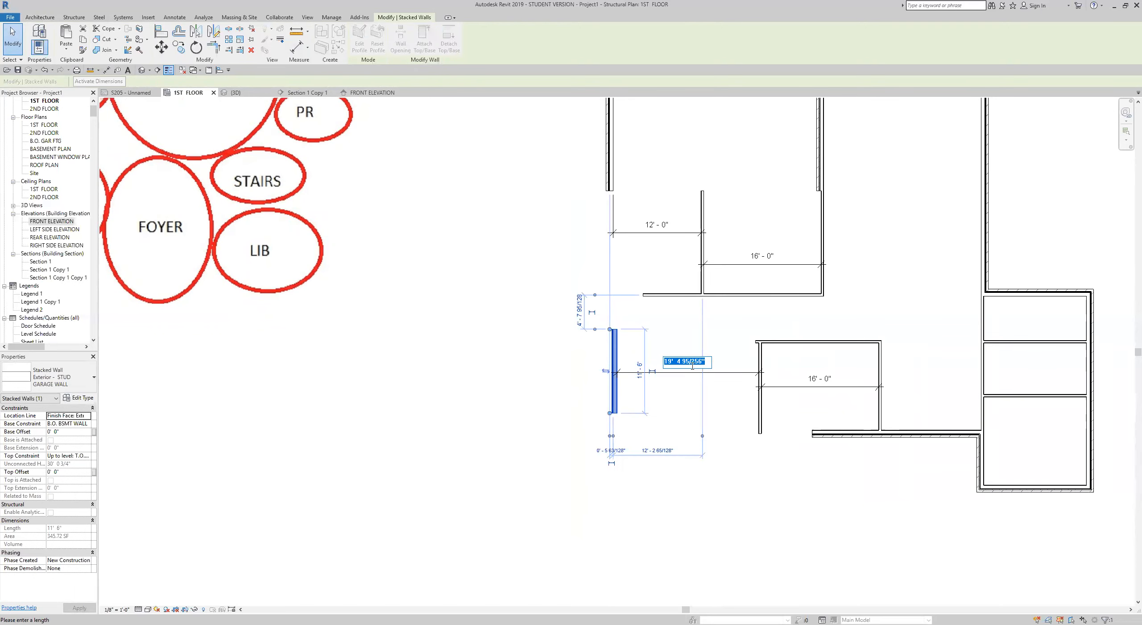
pyautogui.write('6')
pyautogui.press('Return')
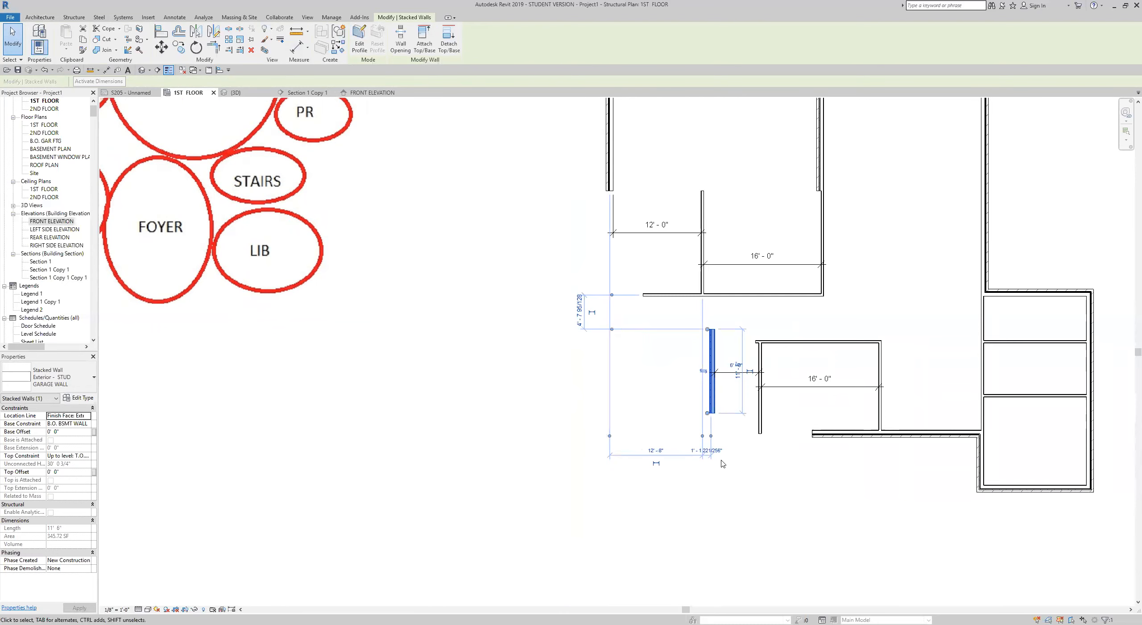
pyautogui.click(723, 463)
# - Extend the lower room's upper horizontal interior wall leftward past the garage wall, to a total length of about 33 feet 6 inches
pyautogui.scroll(-3, 716, 462)
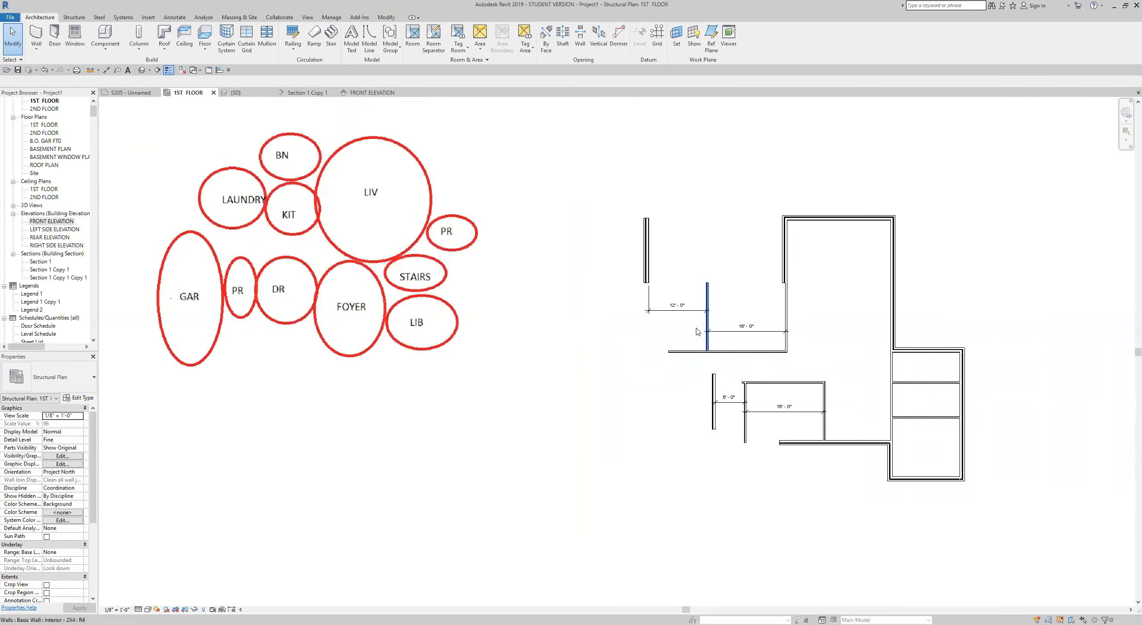
pyautogui.click(785, 382)
pyautogui.moveTo(724, 382); pyautogui.dragTo(669, 386)
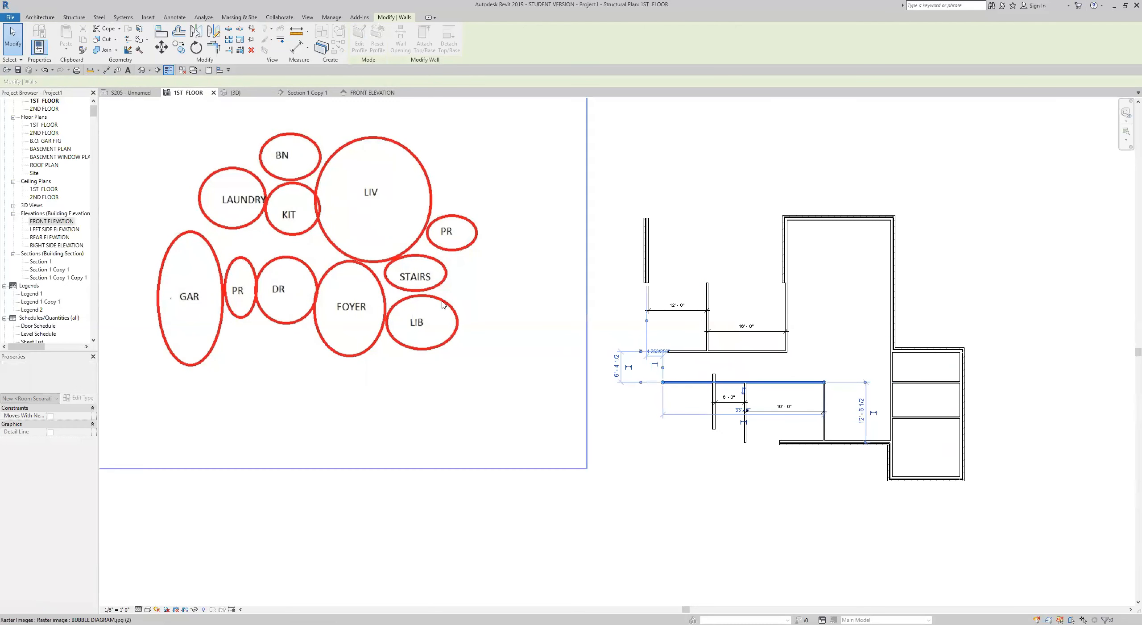
pyautogui.moveTo(671, 427); pyautogui.dragTo(681, 433, button='middle')
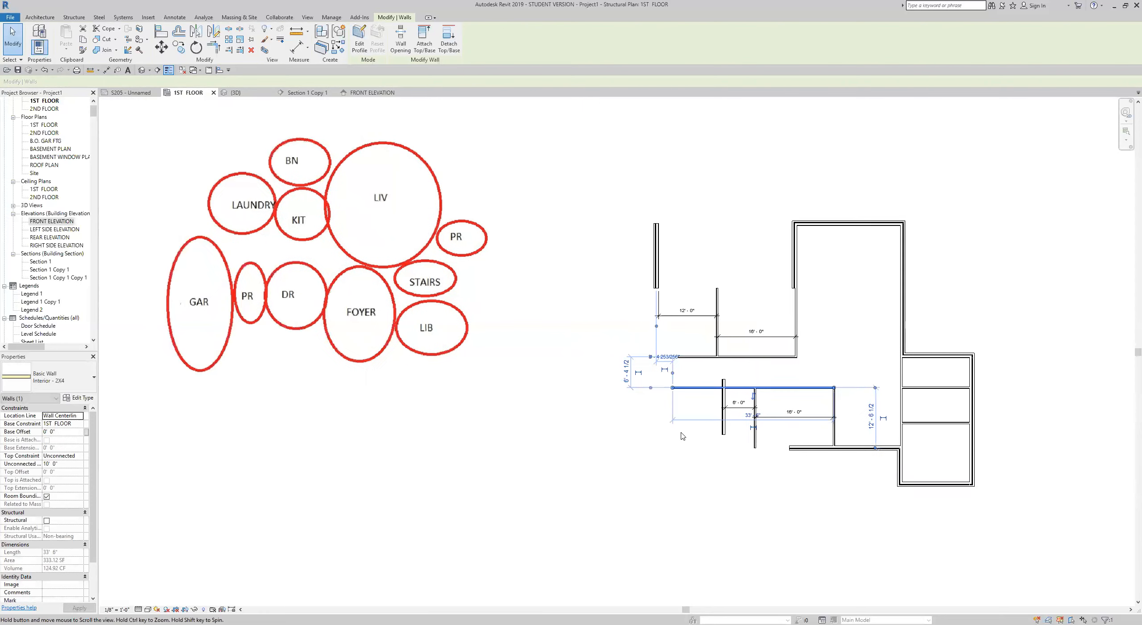
pyautogui.press('Escape')
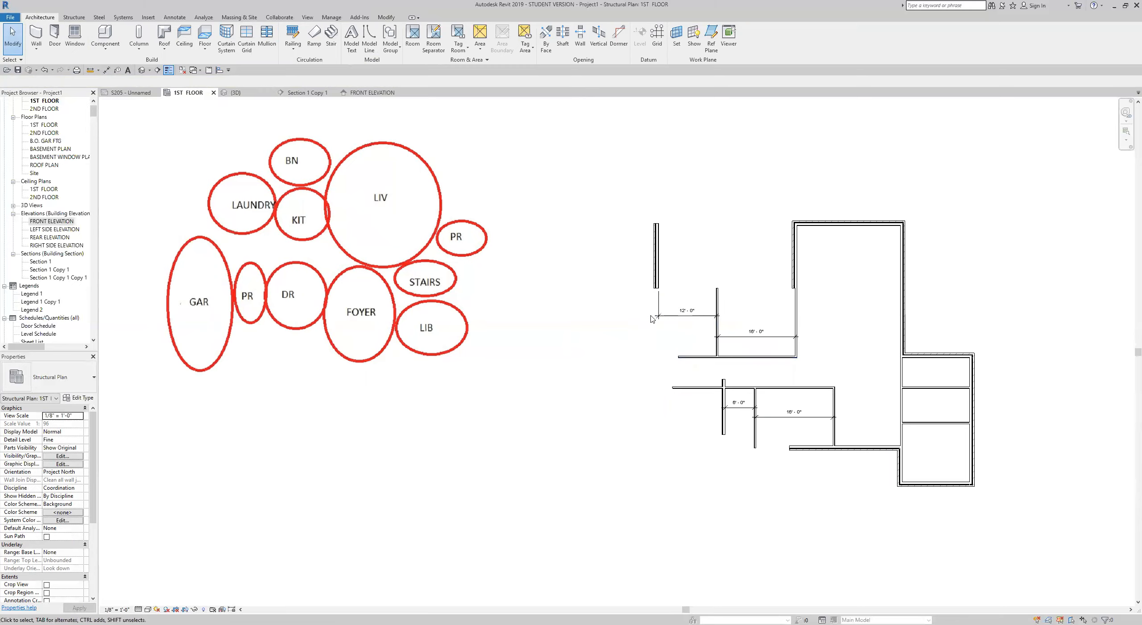
# - Copy the garage wall up and to the left, placing it below the upper-left exterior wall
pyautogui.click(723, 426)
pyautogui.click(178, 46)
pyautogui.click(726, 407)
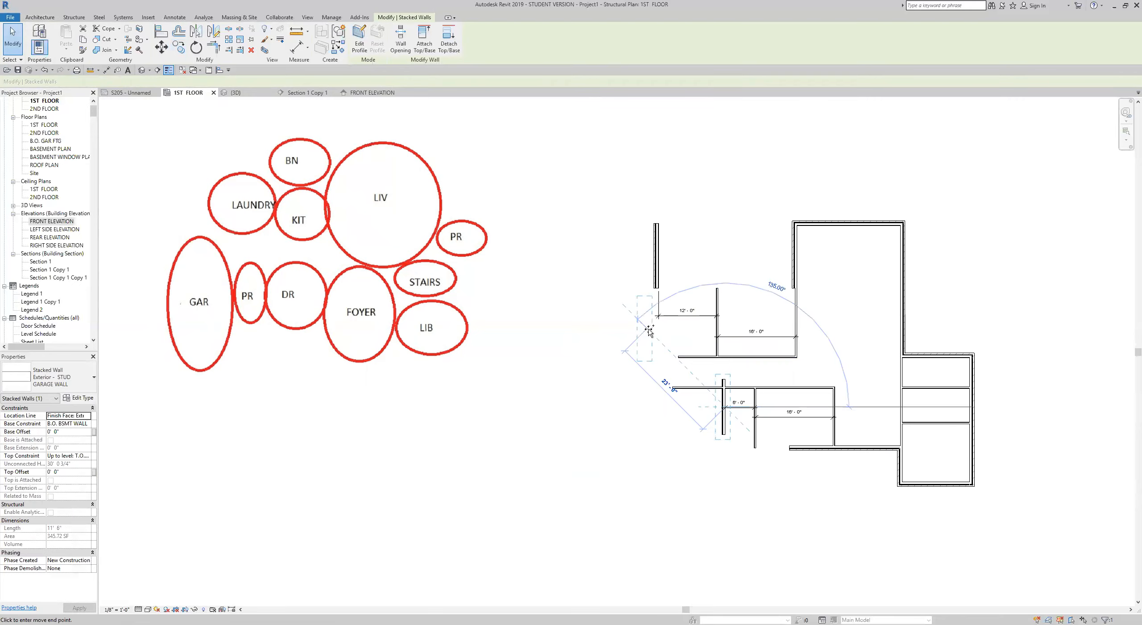
pyautogui.click(649, 330)
pyautogui.press('Escape')
# - Align the copied garage wall's right face with the inner face of the upper-left exterior wall
pyautogui.scroll(5, 654, 343)
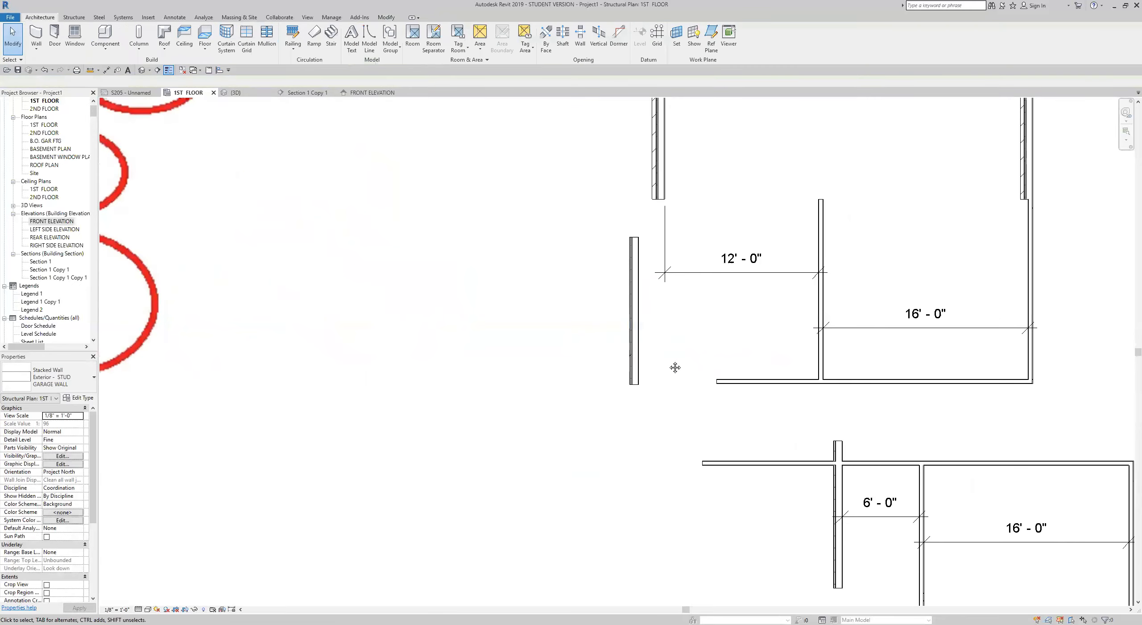
pyautogui.moveTo(676, 367); pyautogui.dragTo(648, 412, button='middle')
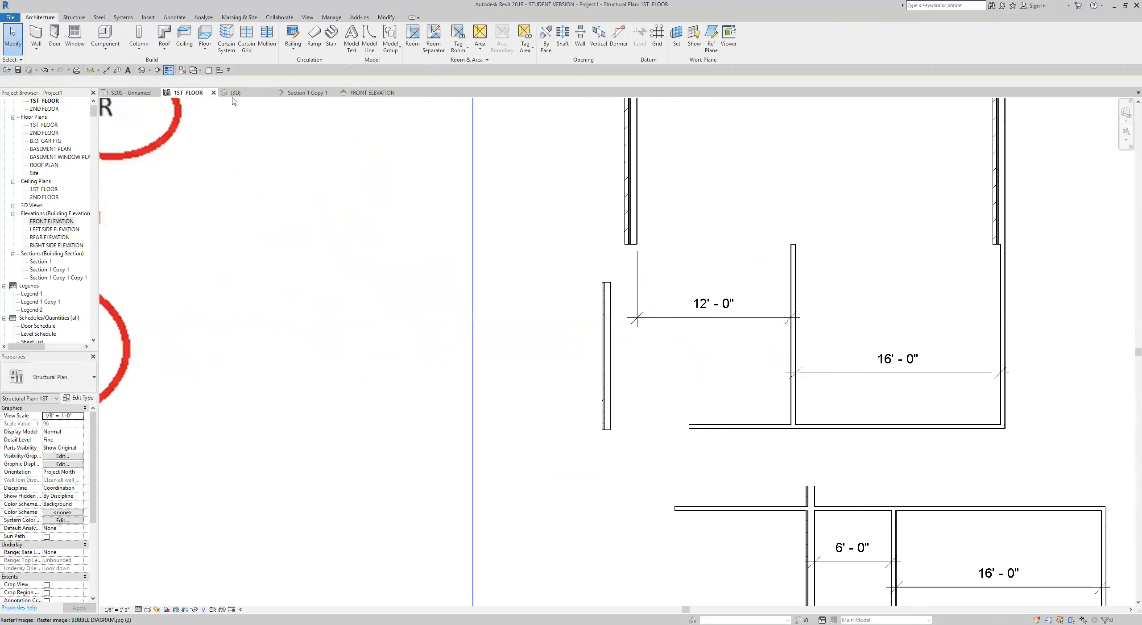
pyautogui.click(386, 18)
pyautogui.click(161, 34)
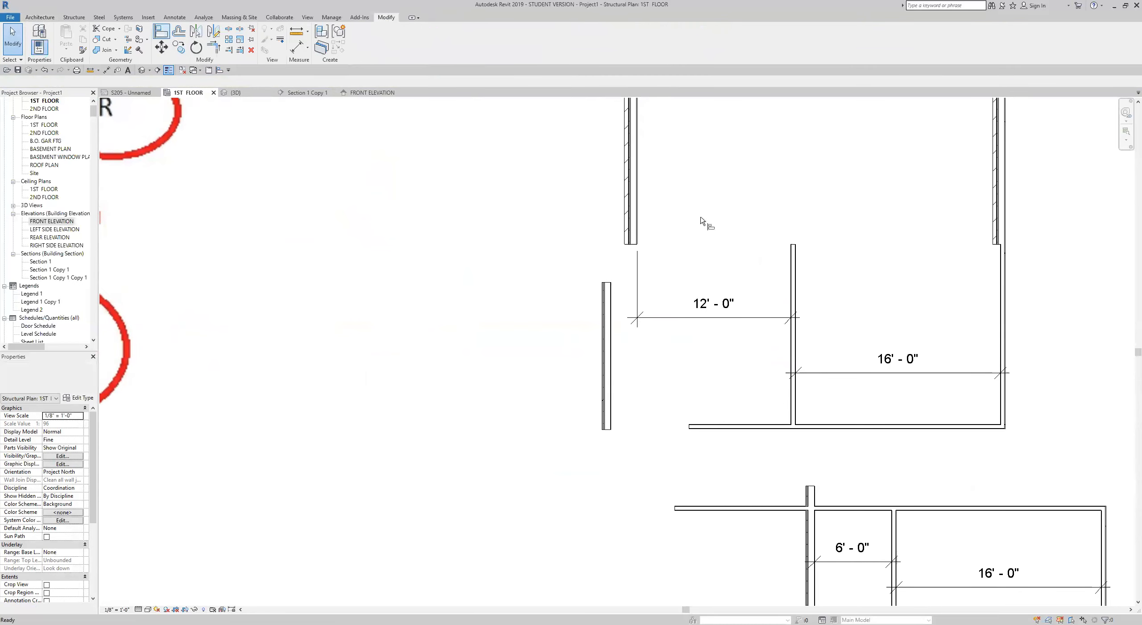
pyautogui.click(612, 342)
pyautogui.scroll(-5, 654, 411)
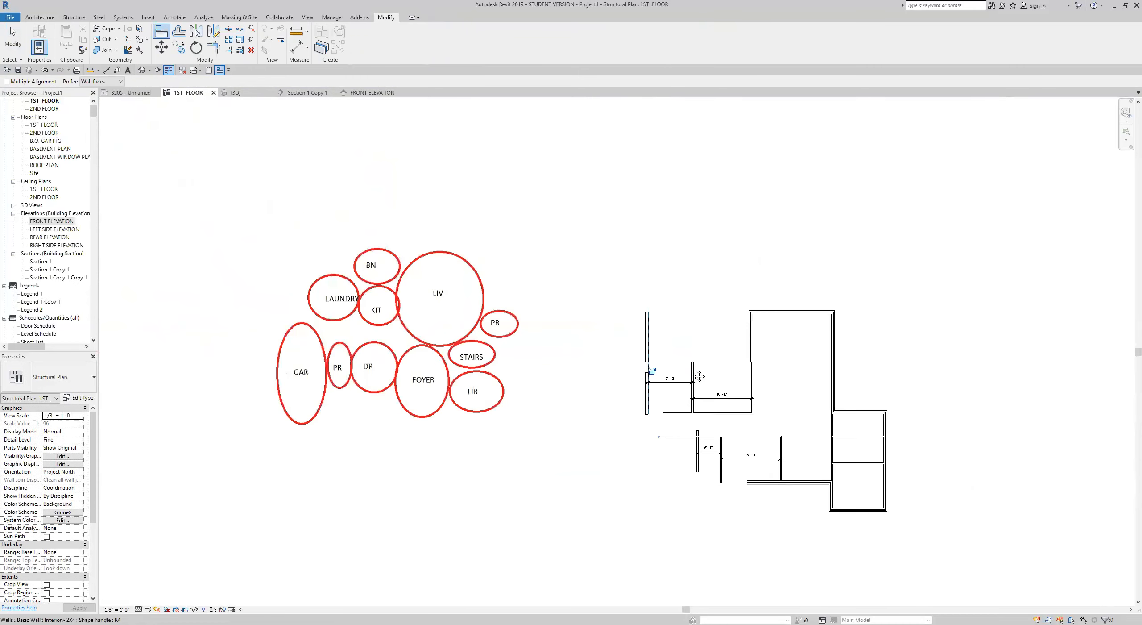
pyautogui.moveTo(700, 376); pyautogui.dragTo(730, 311, button='middle')
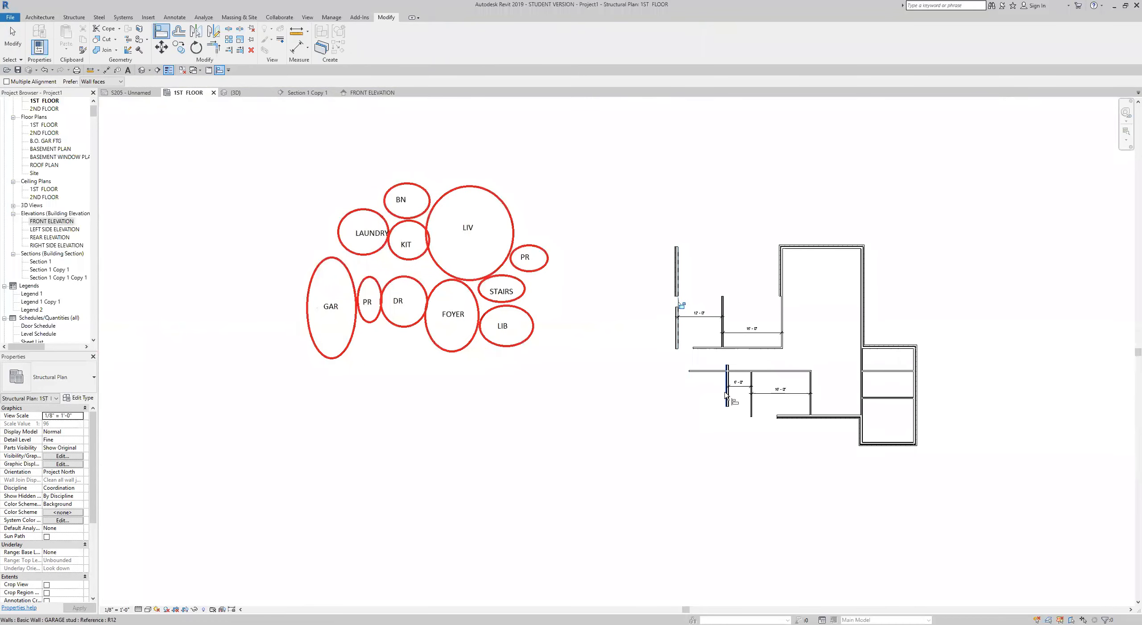
pyautogui.scroll(5, 726, 394)
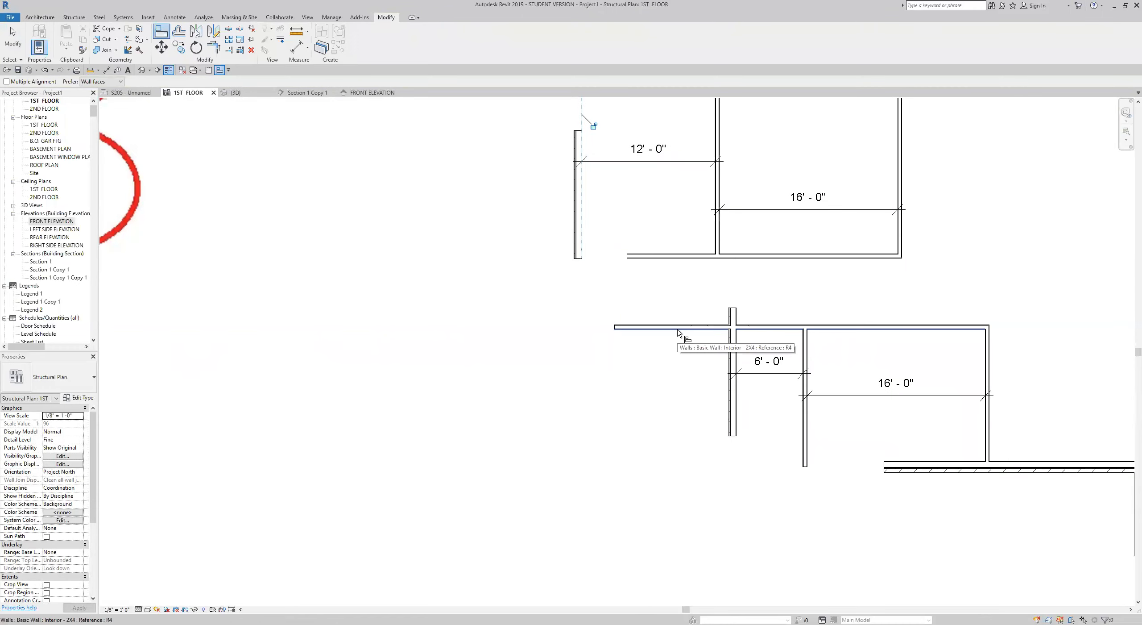
# - Shorten the lower interior 2X4 wall by pulling its free west end back east, clear of the vertical stud garage wall
pyautogui.click(14, 39)
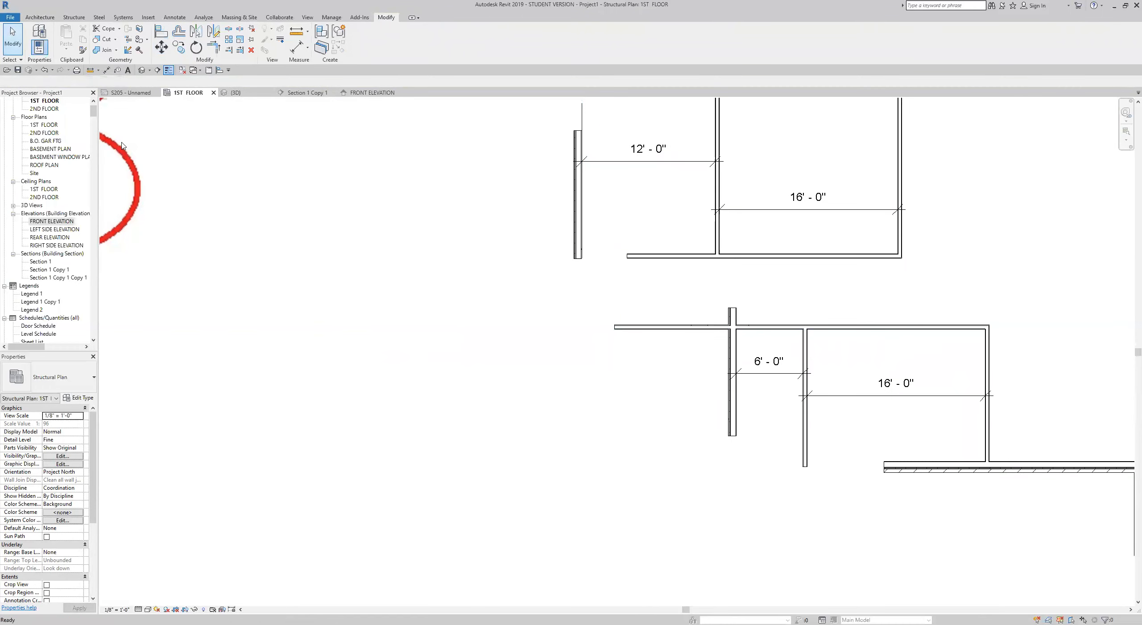
pyautogui.click(630, 328)
pyautogui.moveTo(713, 354); pyautogui.dragTo(757, 379)
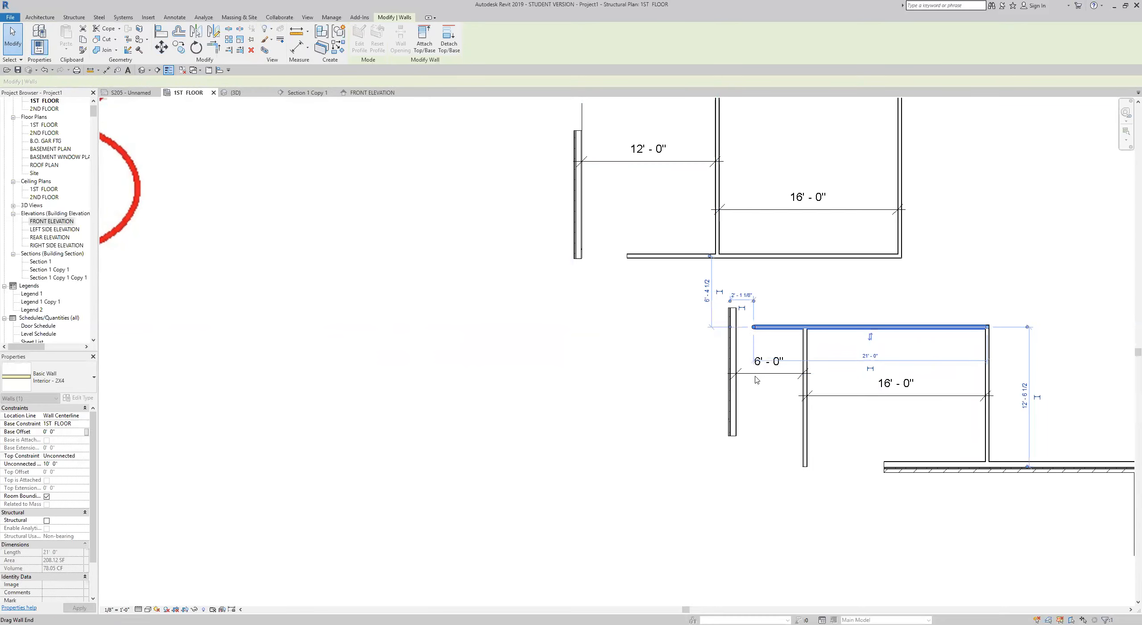
# - Copy the vertical stud garage wall beside the 6'-0" room to its west and rotate the copy 90° to horizontal
pyautogui.click(732, 377)
pyautogui.click(672, 410)
pyautogui.click(580, 394)
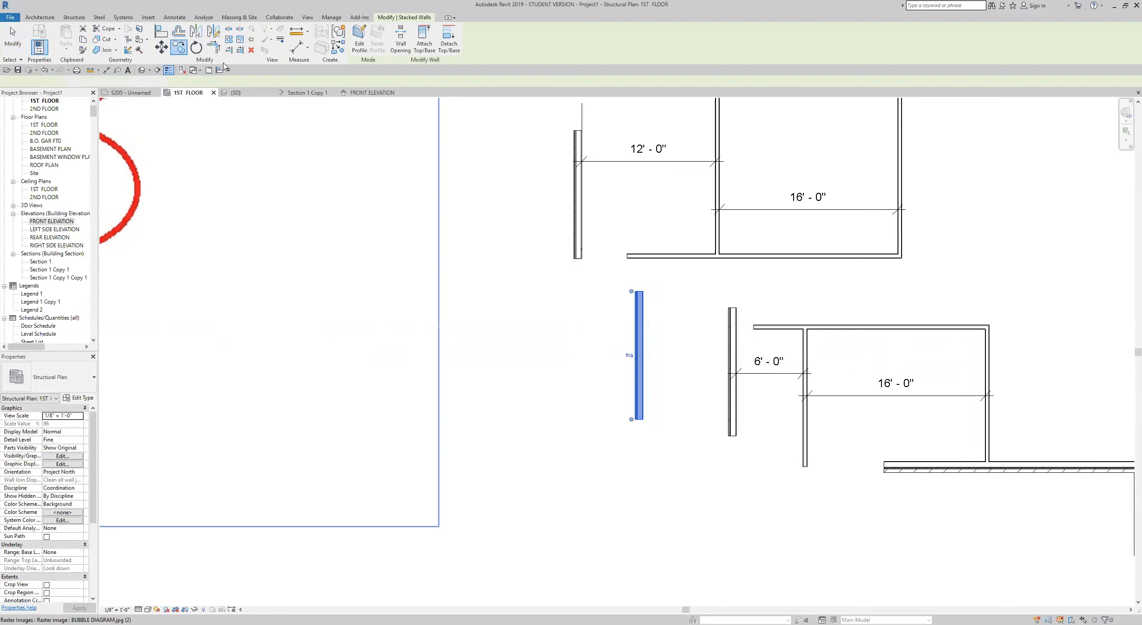
pyautogui.click(196, 47)
pyautogui.click(489, 364)
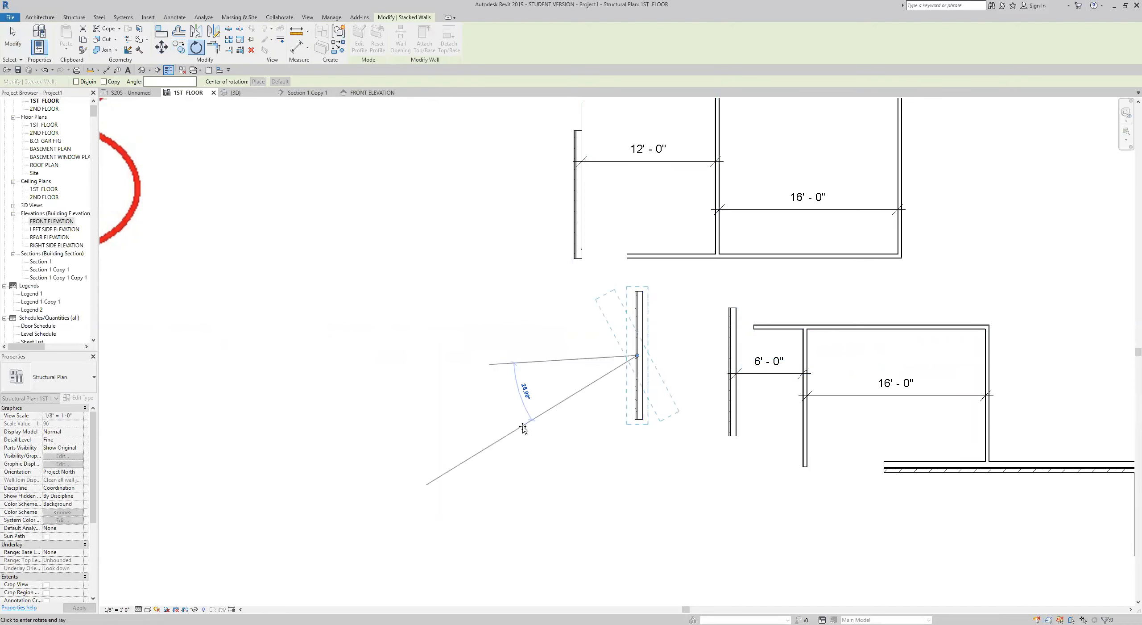
pyautogui.press('Return')
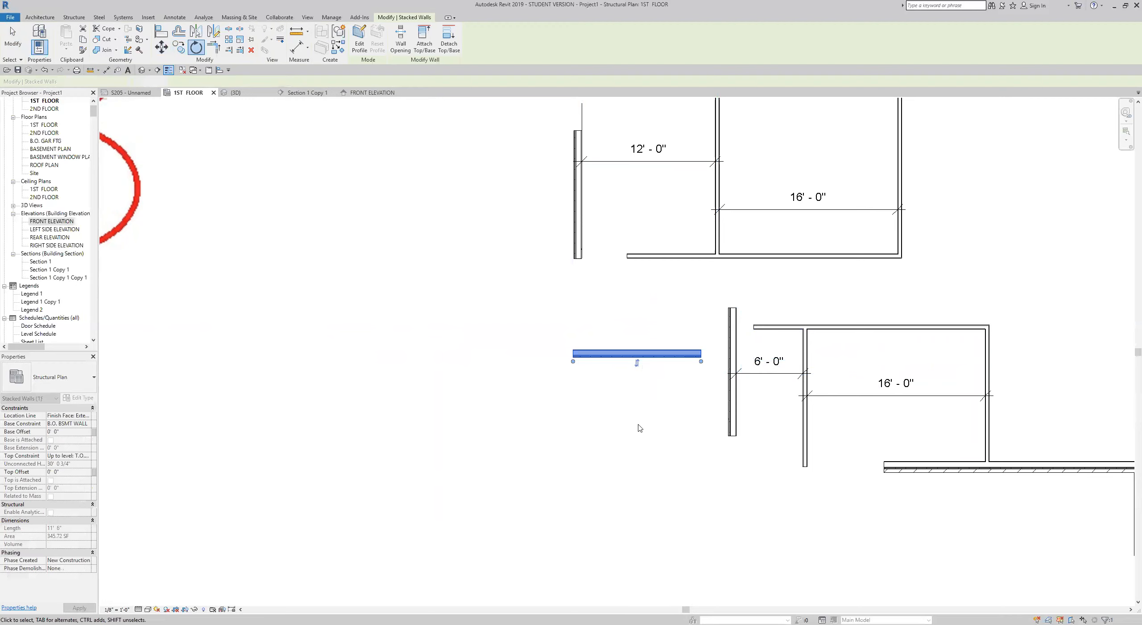
# - Align the upper face of the horizontal garage wall with the upper face of the interior wall above the 6'-0" room
pyautogui.scroll(3, 673, 386)
pyautogui.click(156, 34)
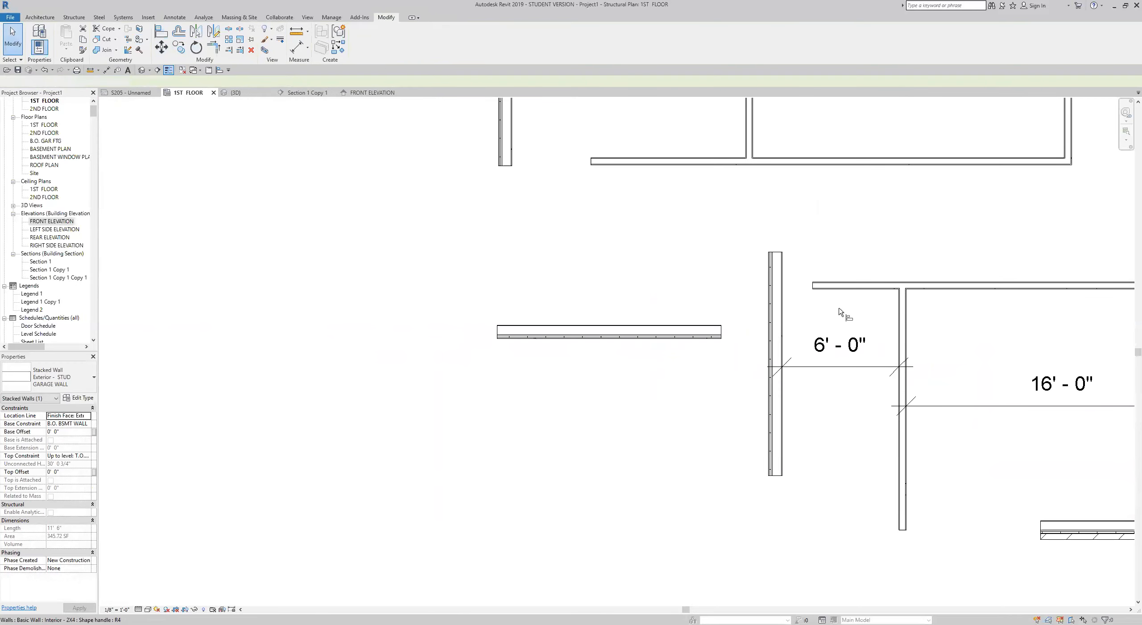
pyautogui.click(821, 282)
pyautogui.click(697, 326)
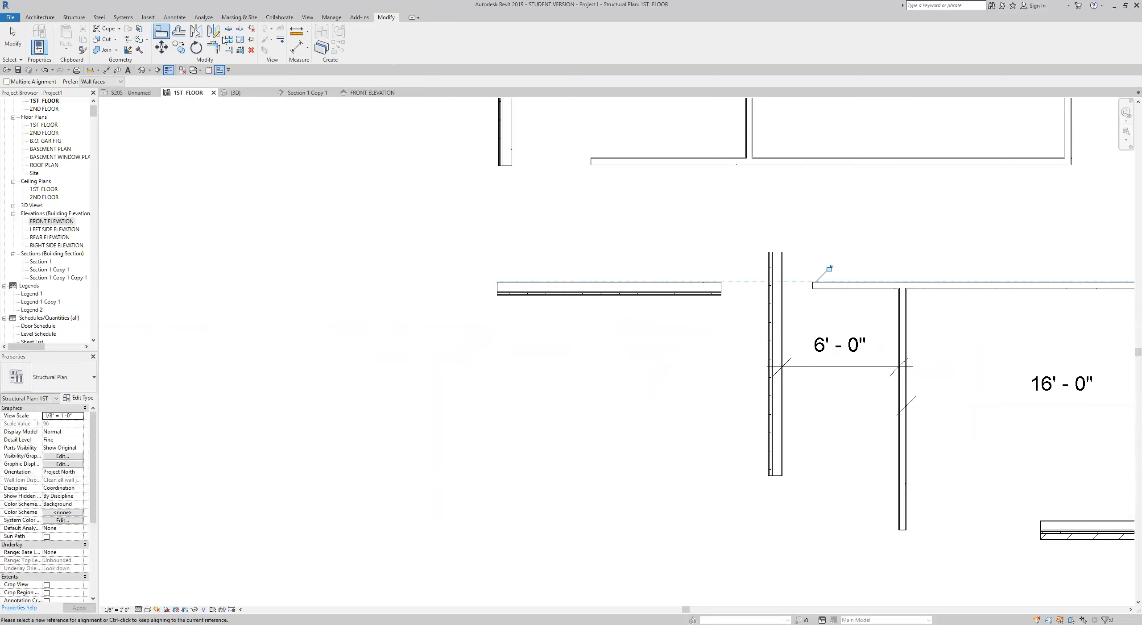
# - Trim the horizontal and vertical stud garage walls to each other so they form a corner
pyautogui.click(212, 48)
pyautogui.click(716, 291)
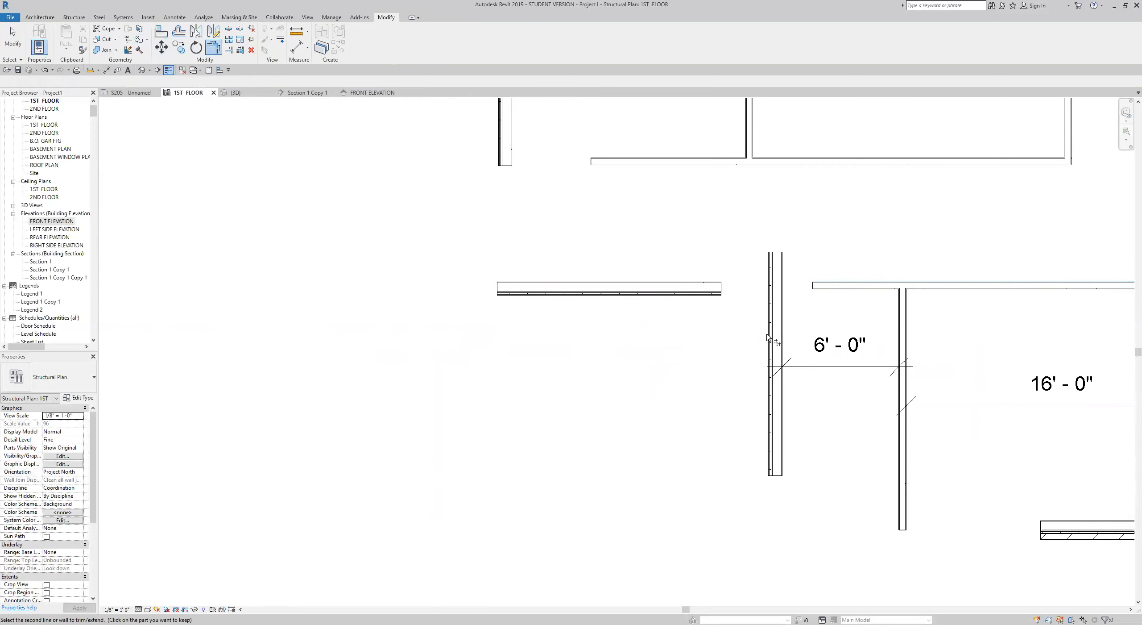
pyautogui.click(761, 341)
pyautogui.scroll(2, 821, 310)
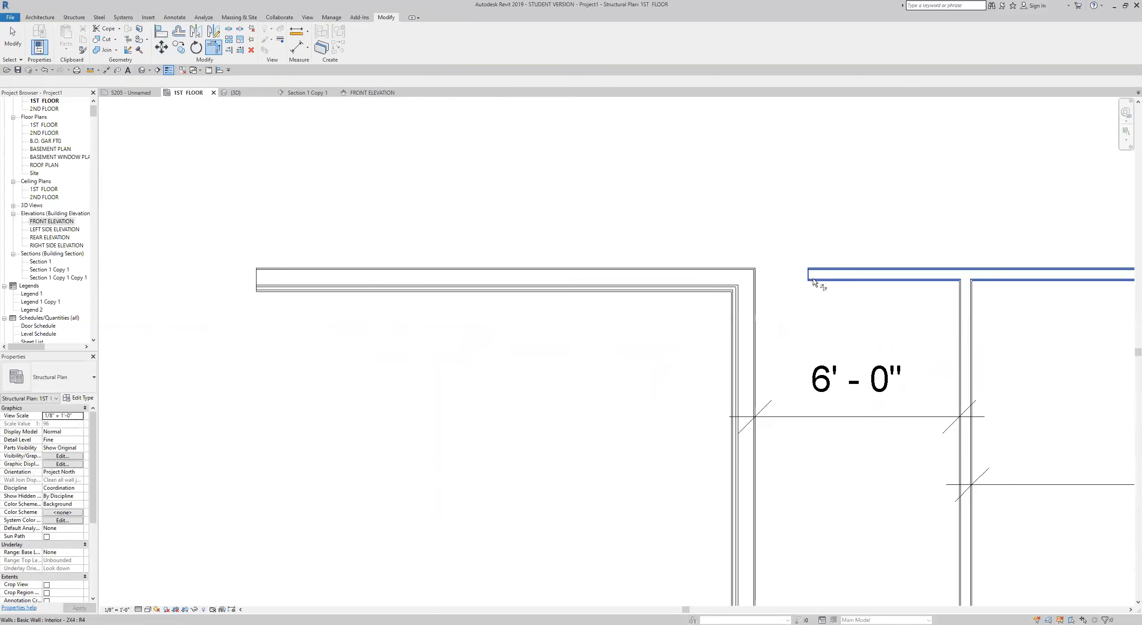
# - Extend the free end of the interior 2X4 wall west to join the garage wall corner
pyautogui.press('Escape')
pyautogui.click(817, 276)
pyautogui.moveTo(809, 274); pyautogui.dragTo(750, 292)
pyautogui.click(768, 288)
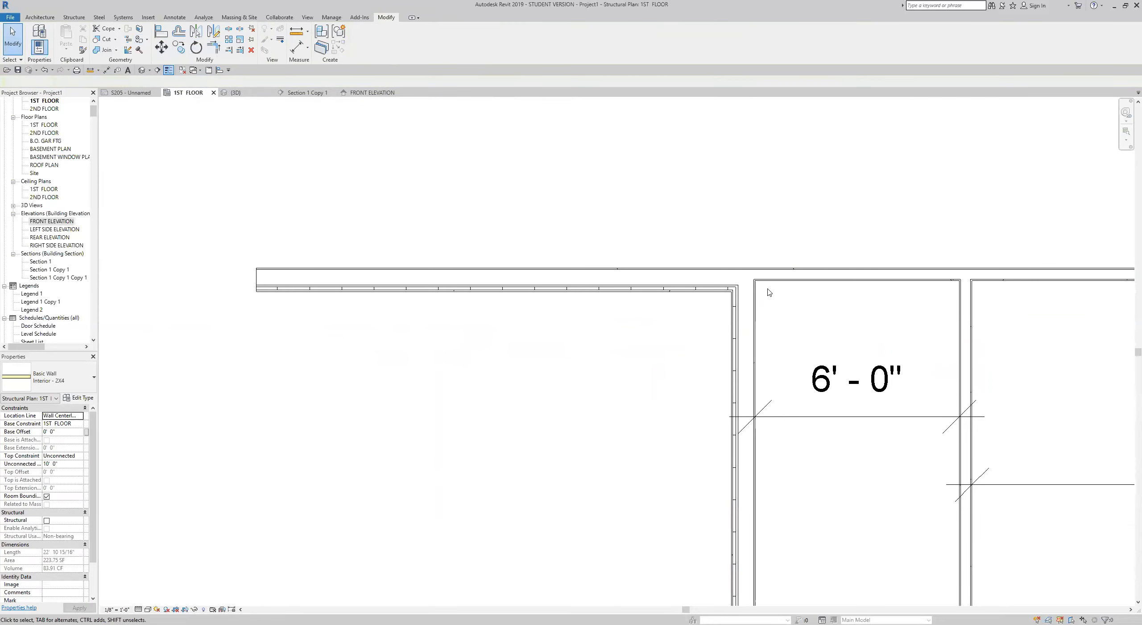
# - Examine the whole first floor layout, the bubble diagram and the sample garage walls to identify the garage wall type
pyautogui.scroll(2, 767, 282)
pyautogui.scroll(-5, 734, 341)
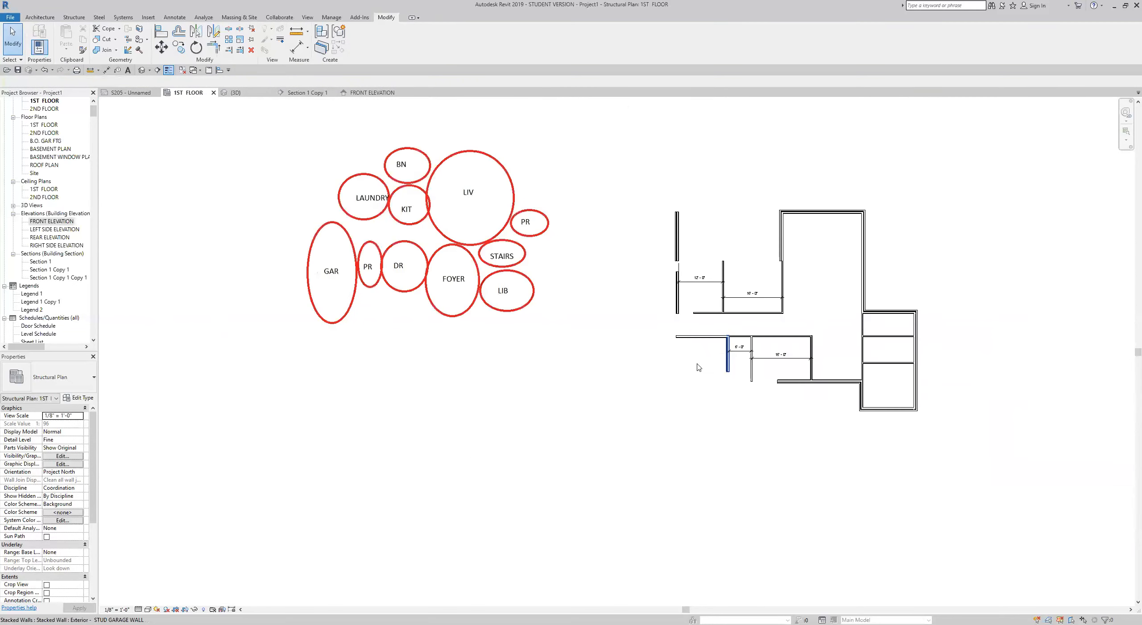
pyautogui.moveTo(705, 361); pyautogui.dragTo(728, 363, button='middle')
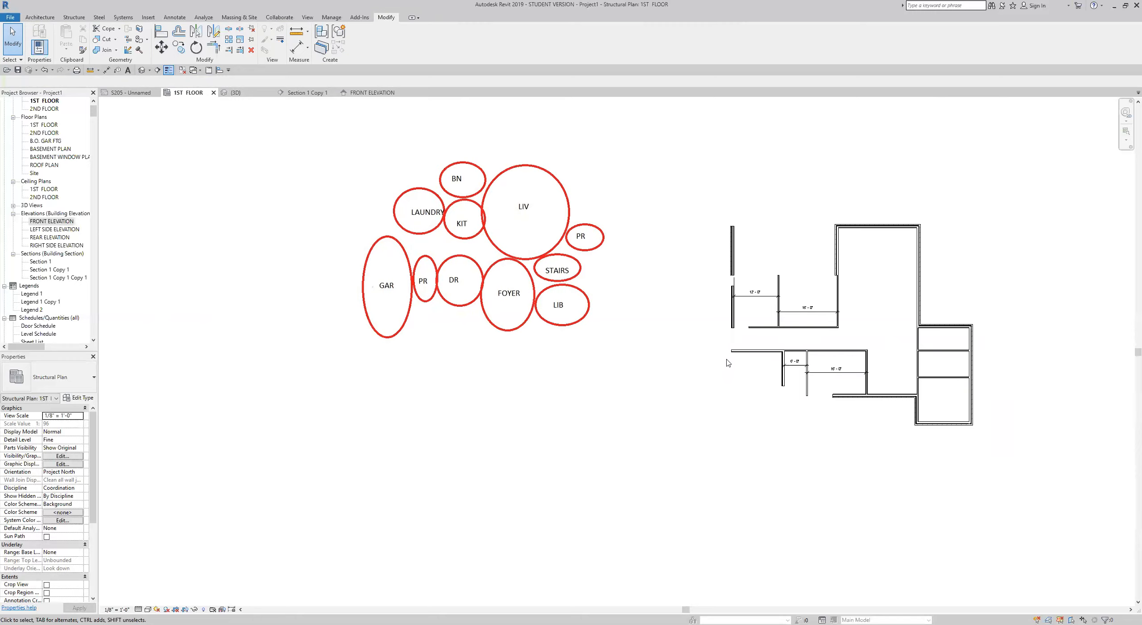
pyautogui.scroll(-6, 728, 362)
pyautogui.scroll(5, 494, 336)
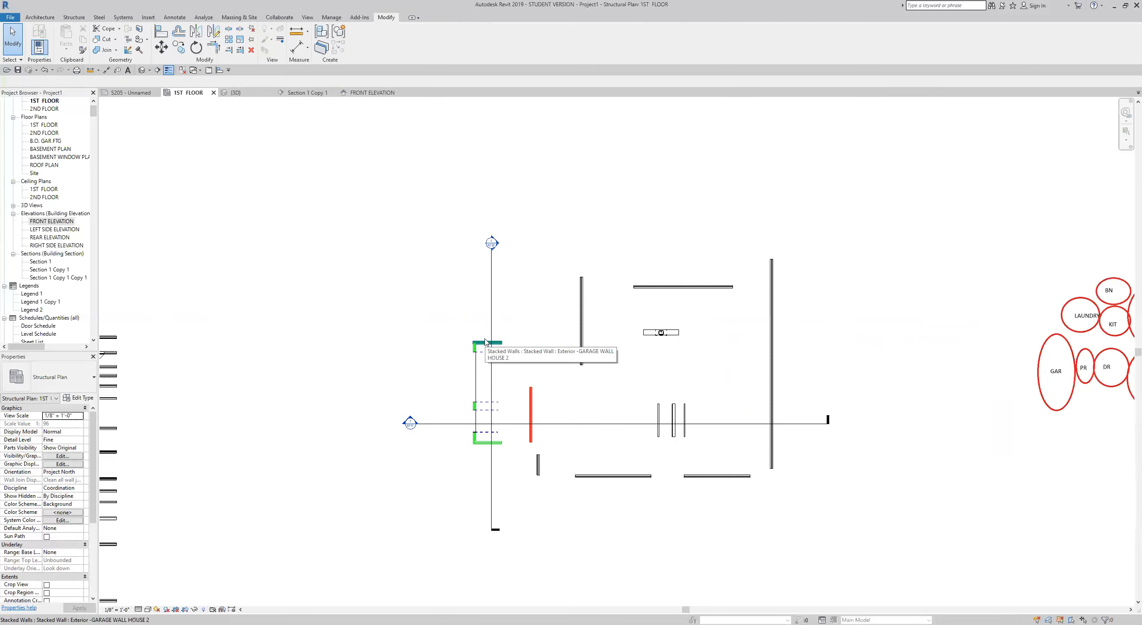
pyautogui.scroll(-4, 485, 341)
pyautogui.scroll(4, 682, 343)
pyautogui.scroll(3, 682, 343)
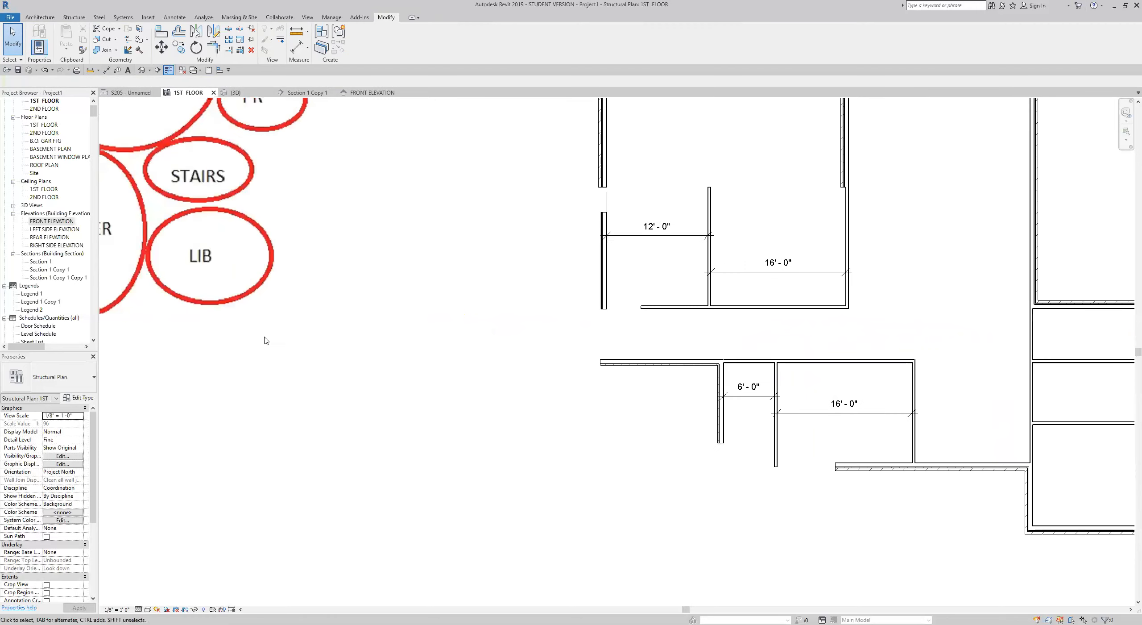
# - Start a new wall with the stacked wall type Exterior -GARAGE WALL HOUSE 2
pyautogui.click(41, 17)
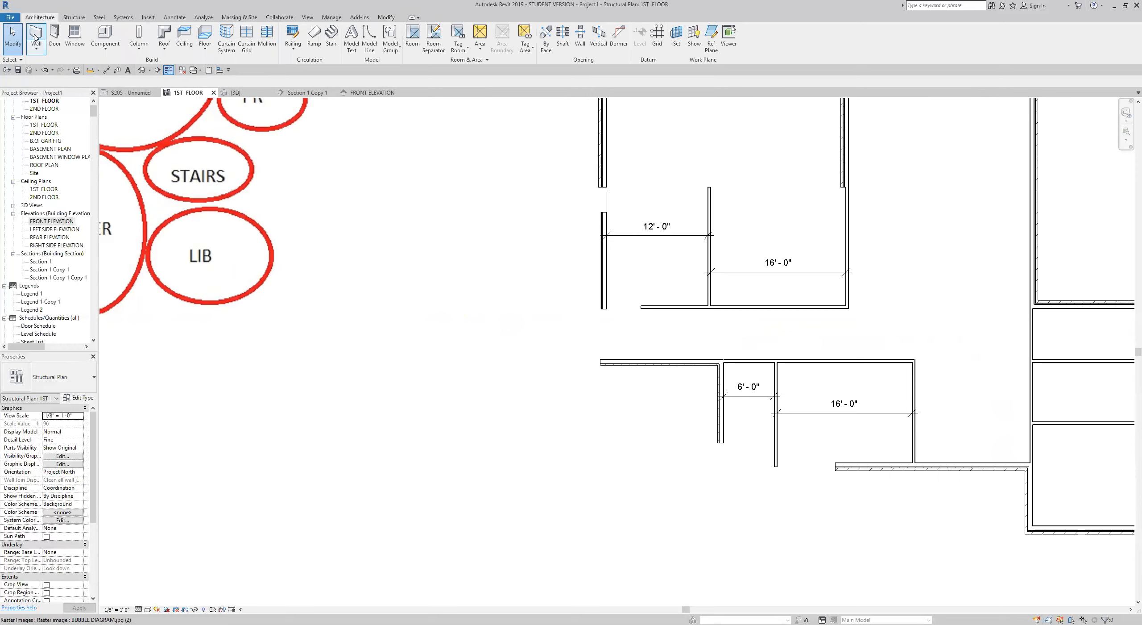
pyautogui.click(35, 38)
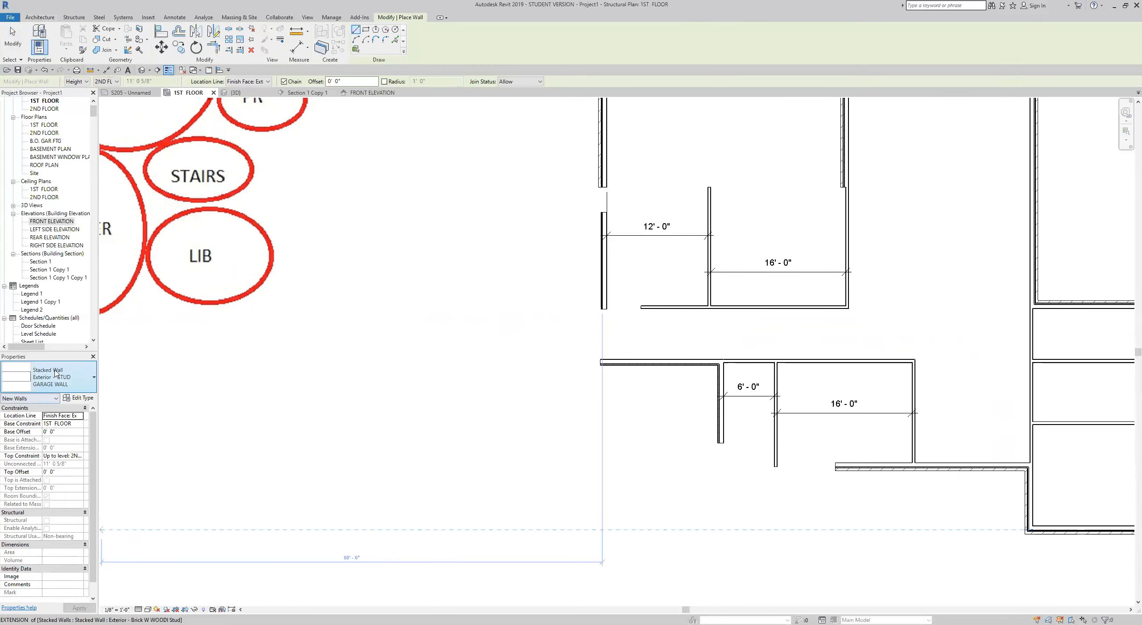
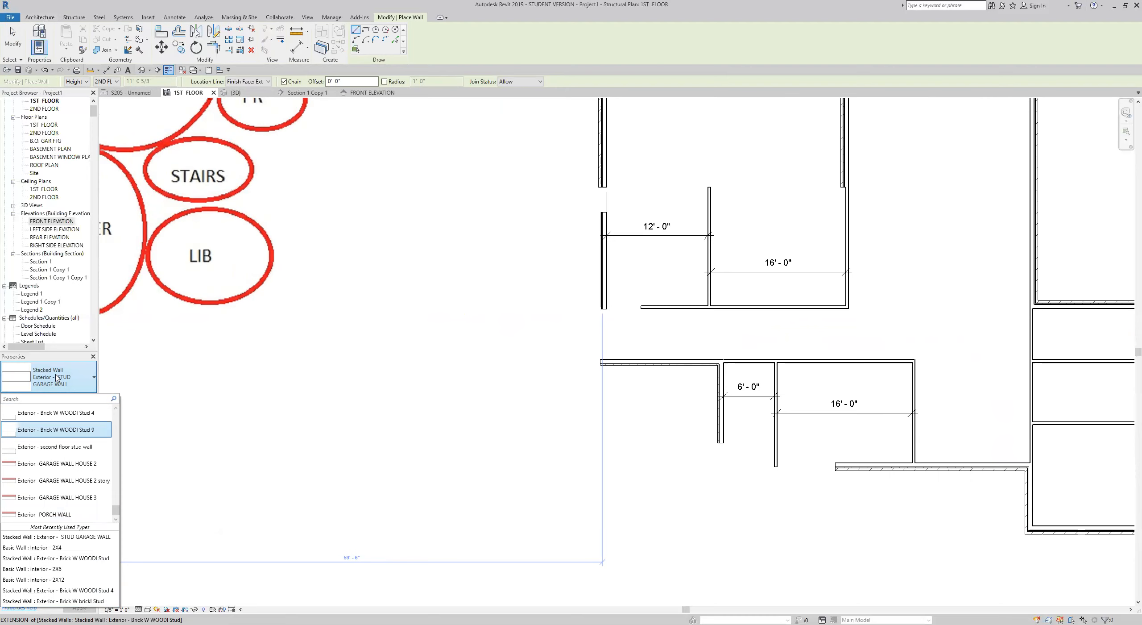
pyautogui.click(57, 377)
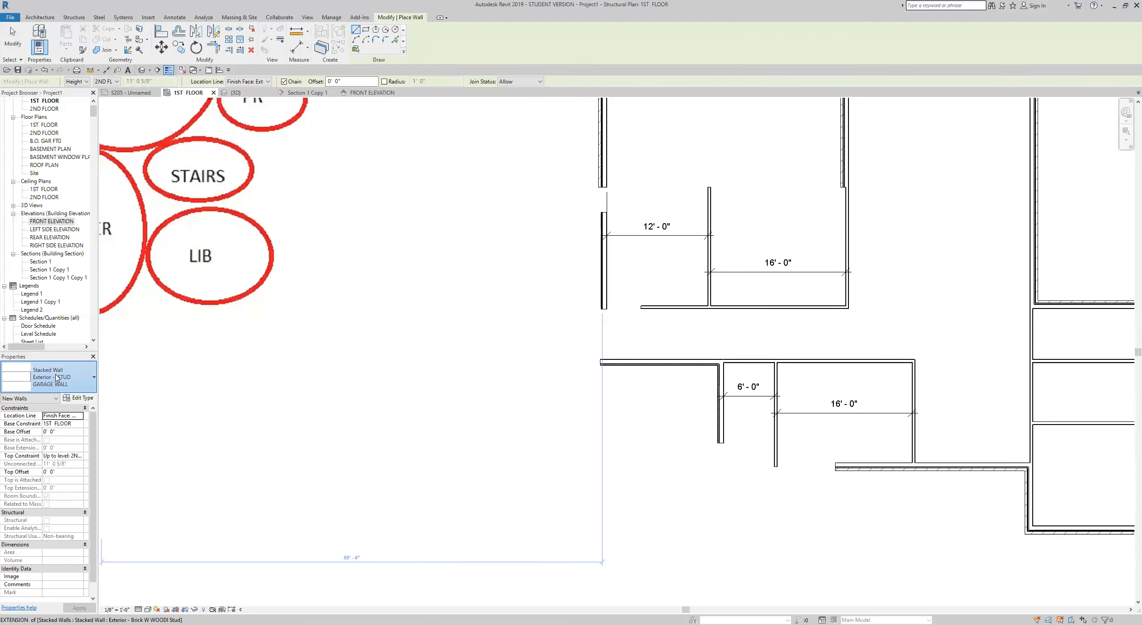
pyautogui.scroll(8, 72, 476)
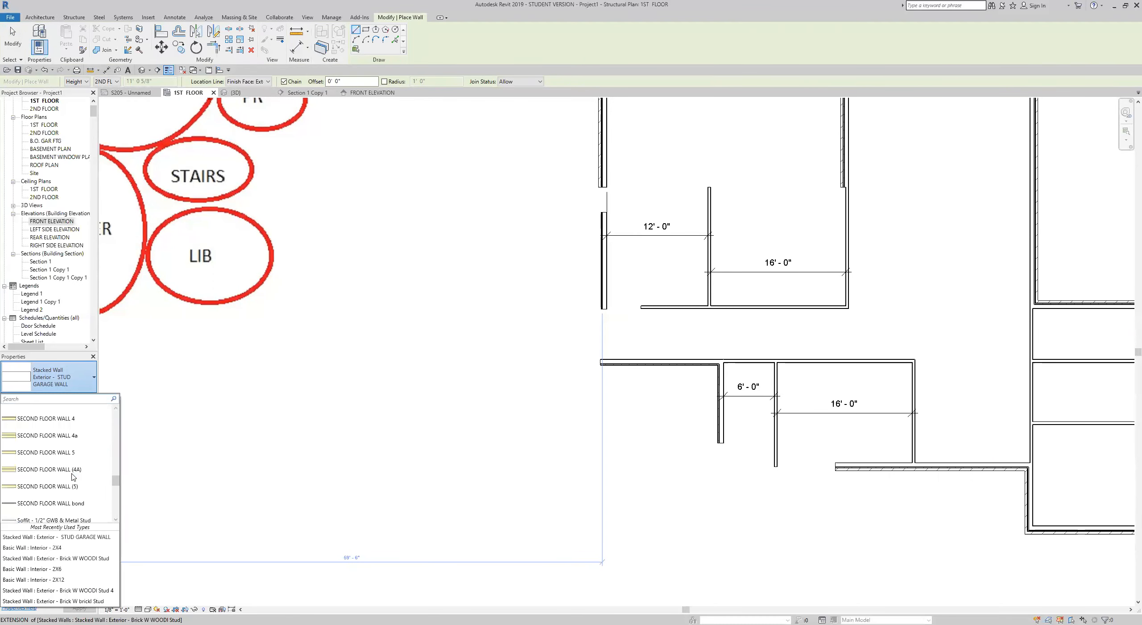
pyautogui.scroll(10, 73, 476)
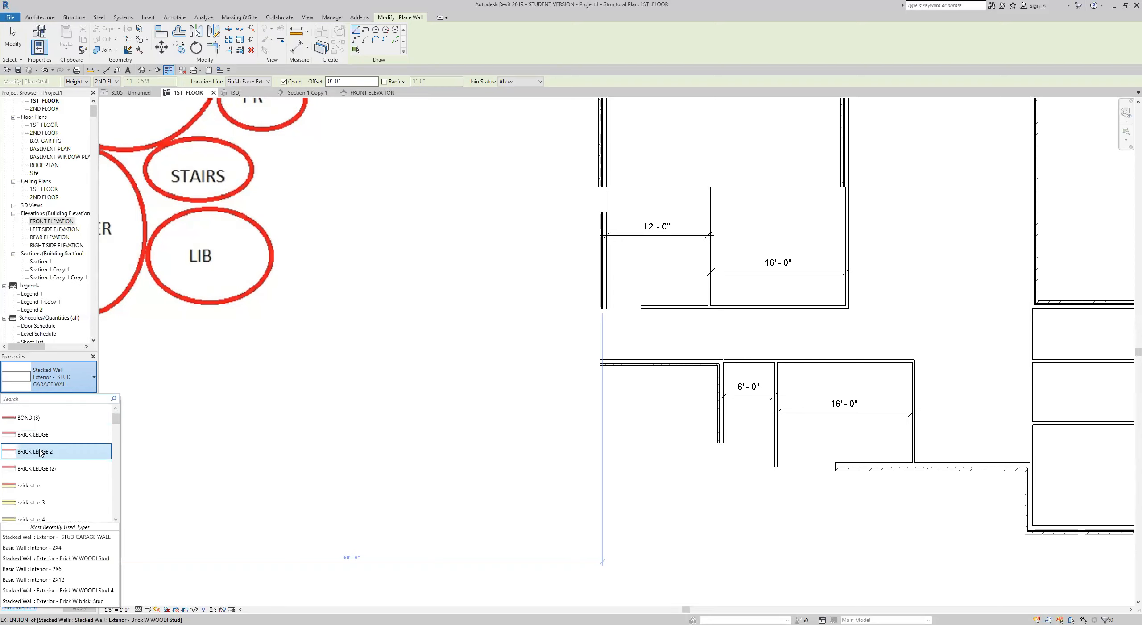
pyautogui.scroll(-4, 50, 446)
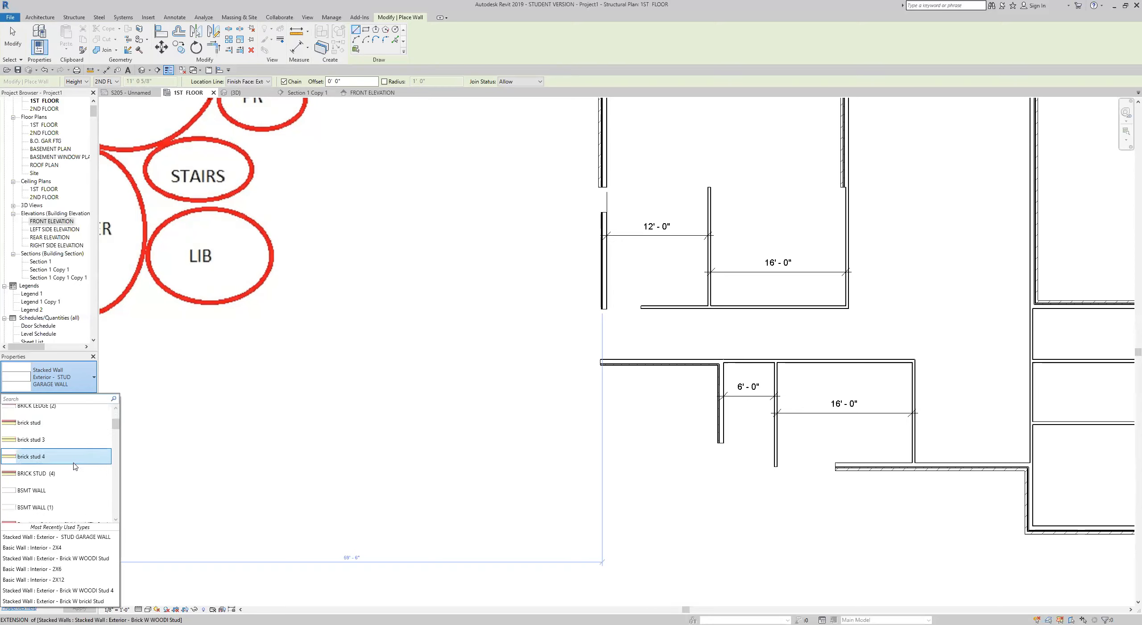
pyautogui.scroll(-4, 71, 468)
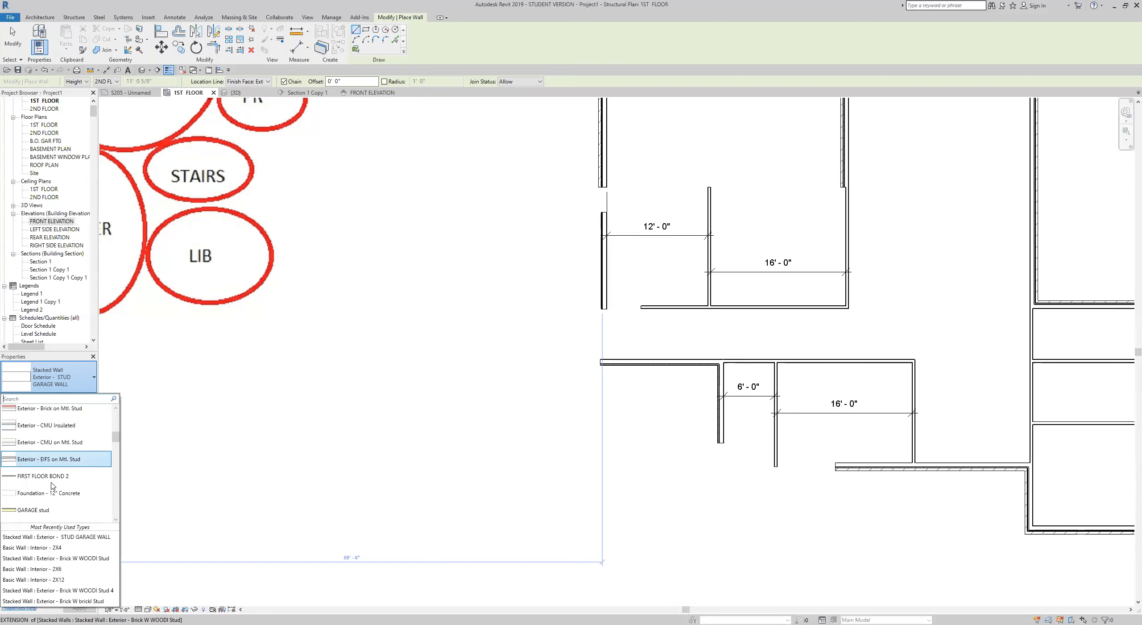
pyautogui.scroll(-1, 52, 486)
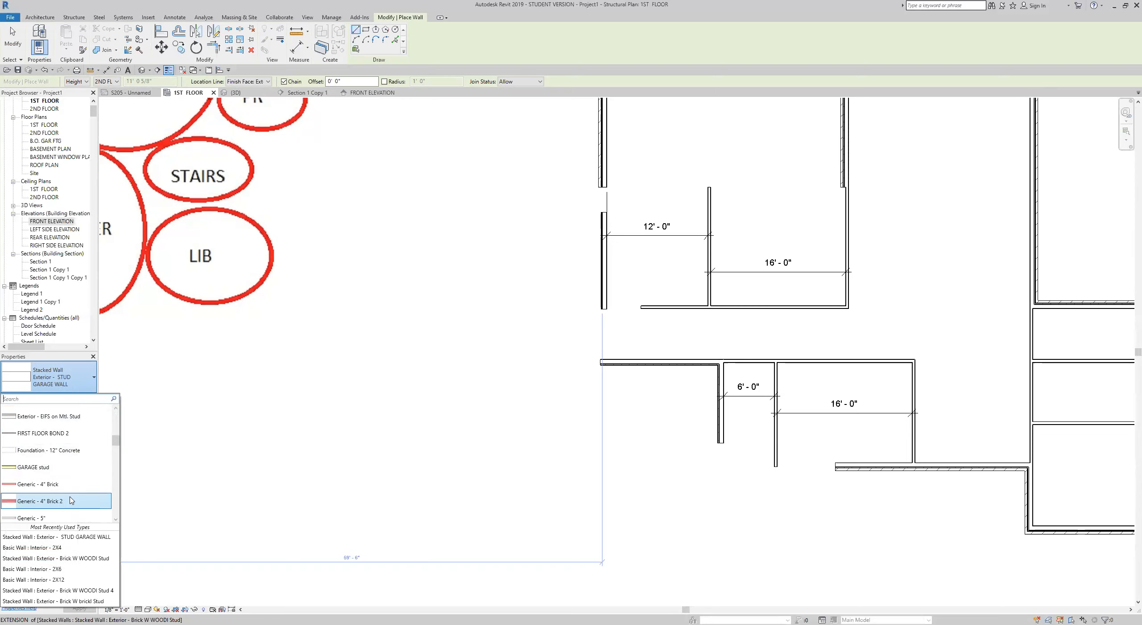
pyautogui.scroll(-4, 64, 473)
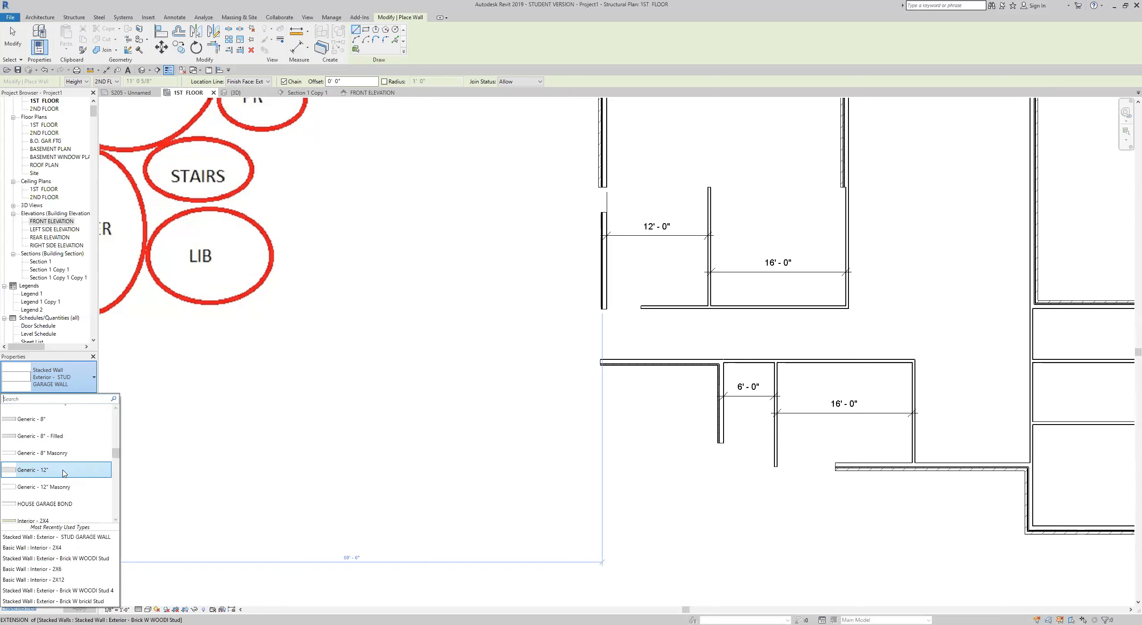
pyautogui.scroll(-10, 63, 473)
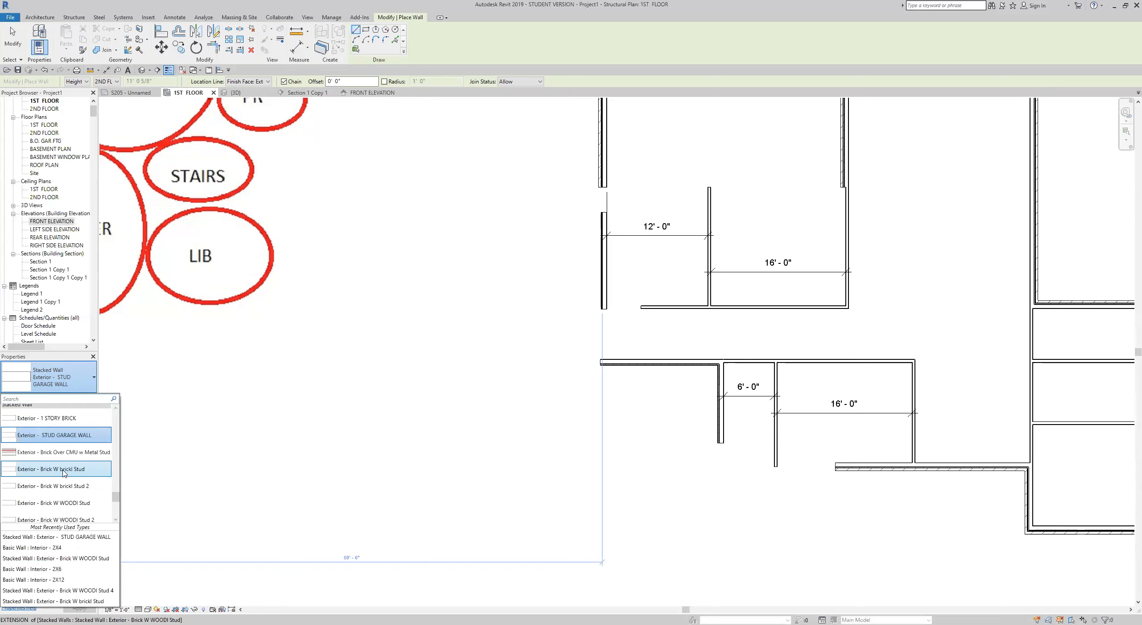
pyautogui.scroll(-3, 64, 473)
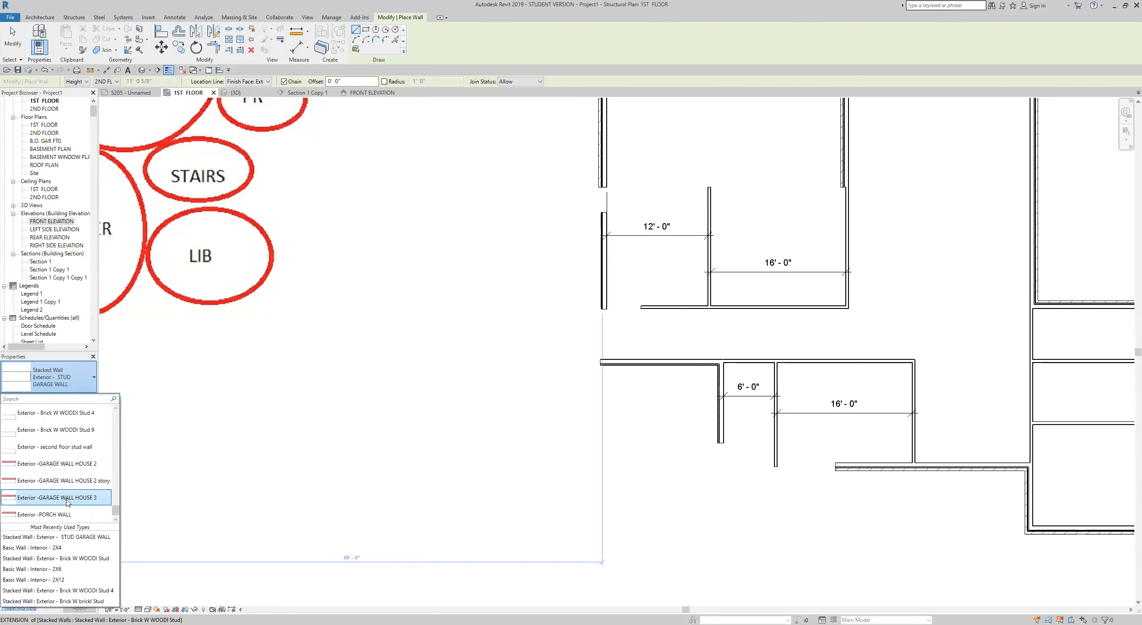
pyautogui.scroll(8, 64, 464)
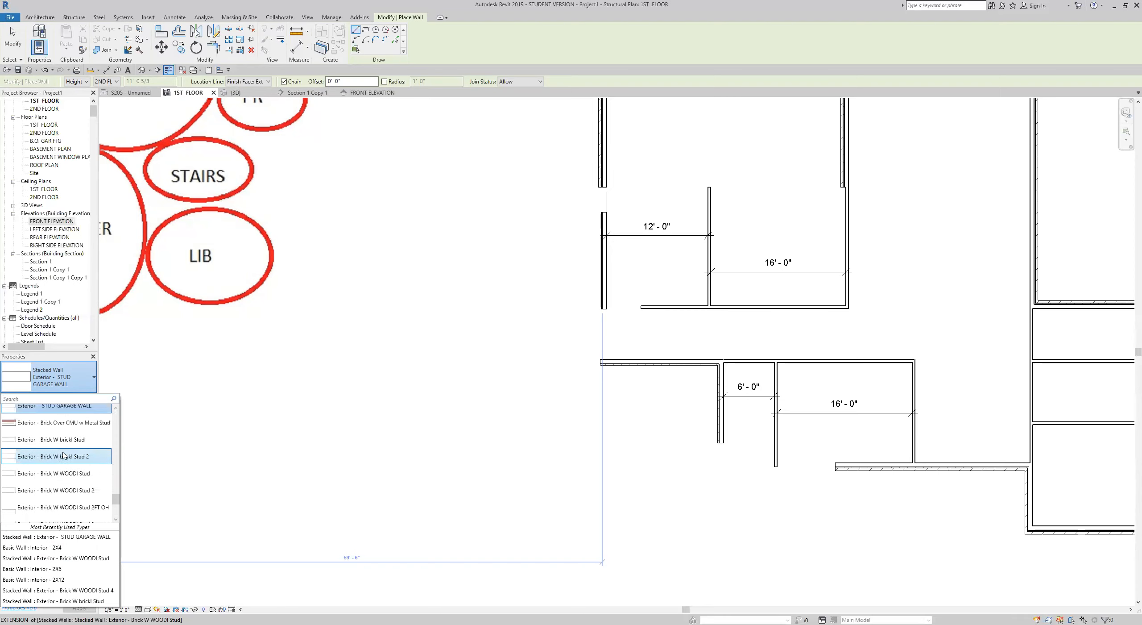
pyautogui.scroll(-6, 60, 465)
pyautogui.scroll(-1, 70, 502)
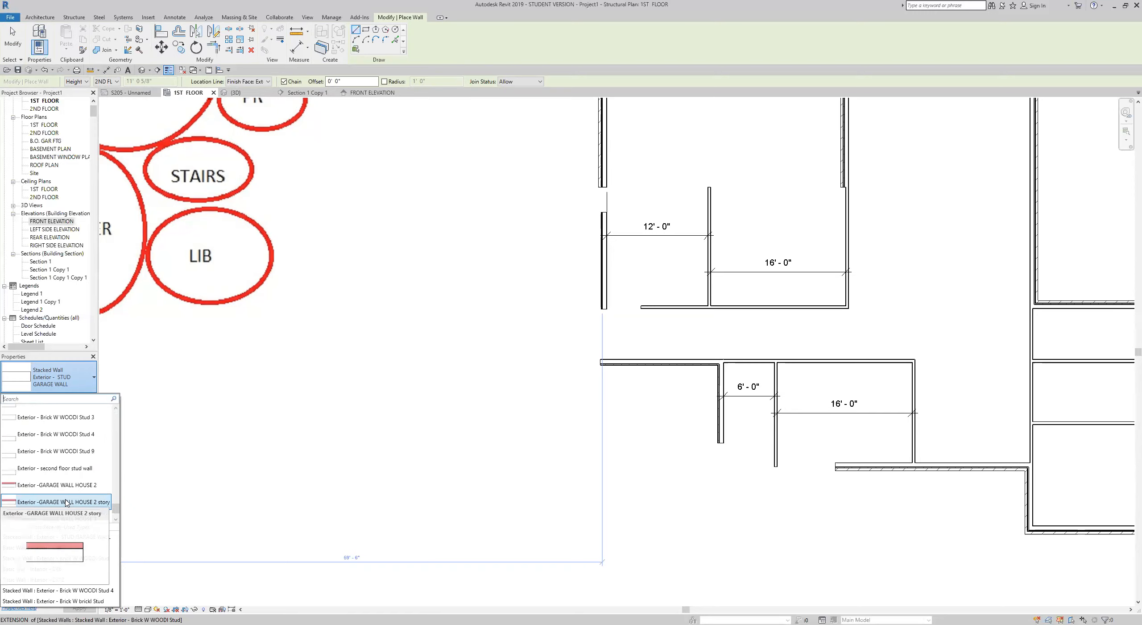
pyautogui.scroll(-1, 74, 475)
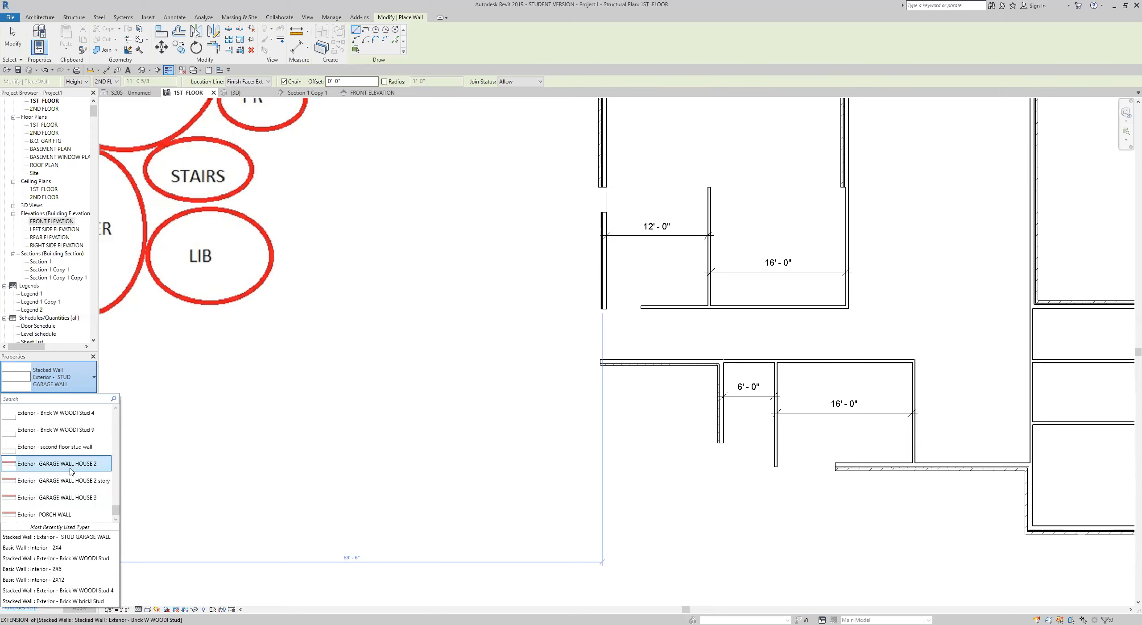
pyautogui.click(70, 472)
# - Draw a vertical garage wall about 8'-6" long in the open area west of the floor plan, southeast of the LIB bubble
pyautogui.click(486, 387)
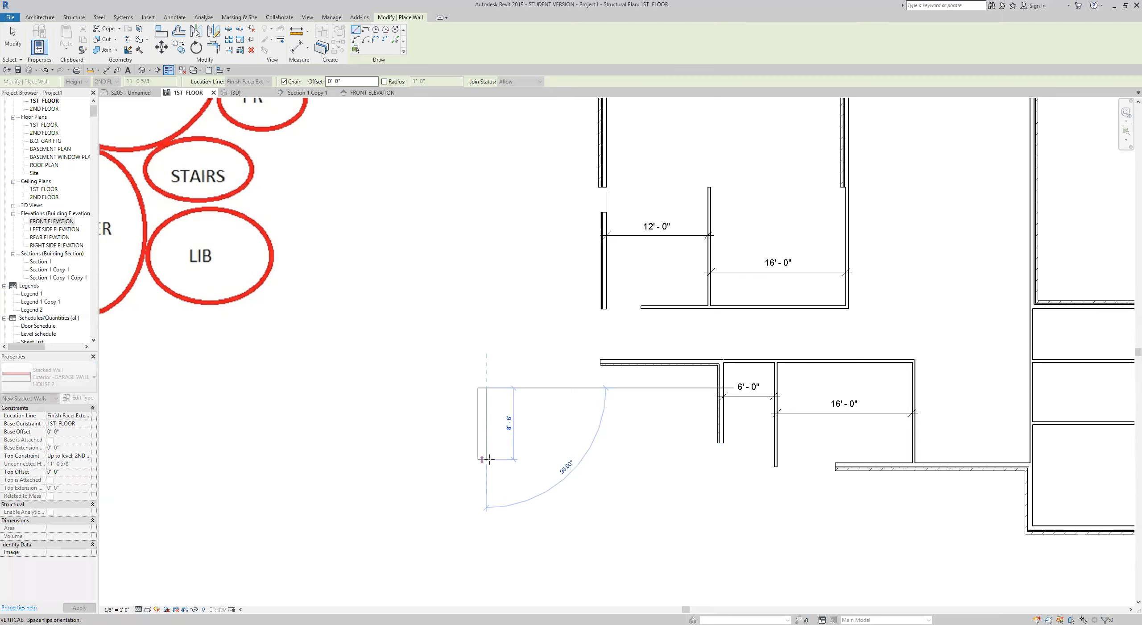
pyautogui.click(482, 458)
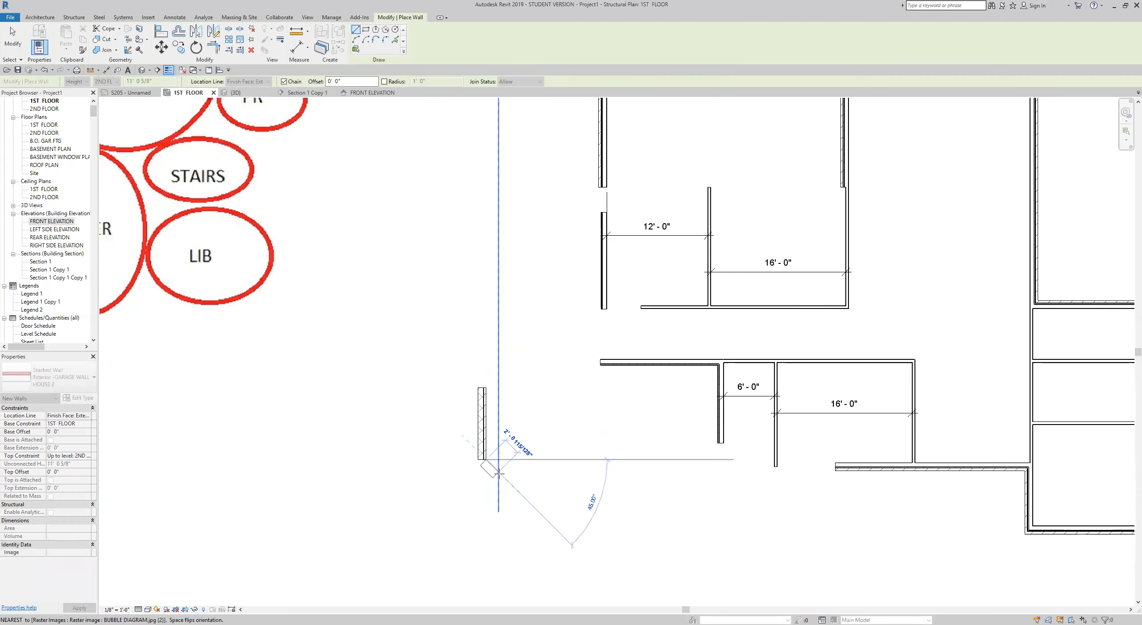
pyautogui.press('Escape')
pyautogui.press('Escape')
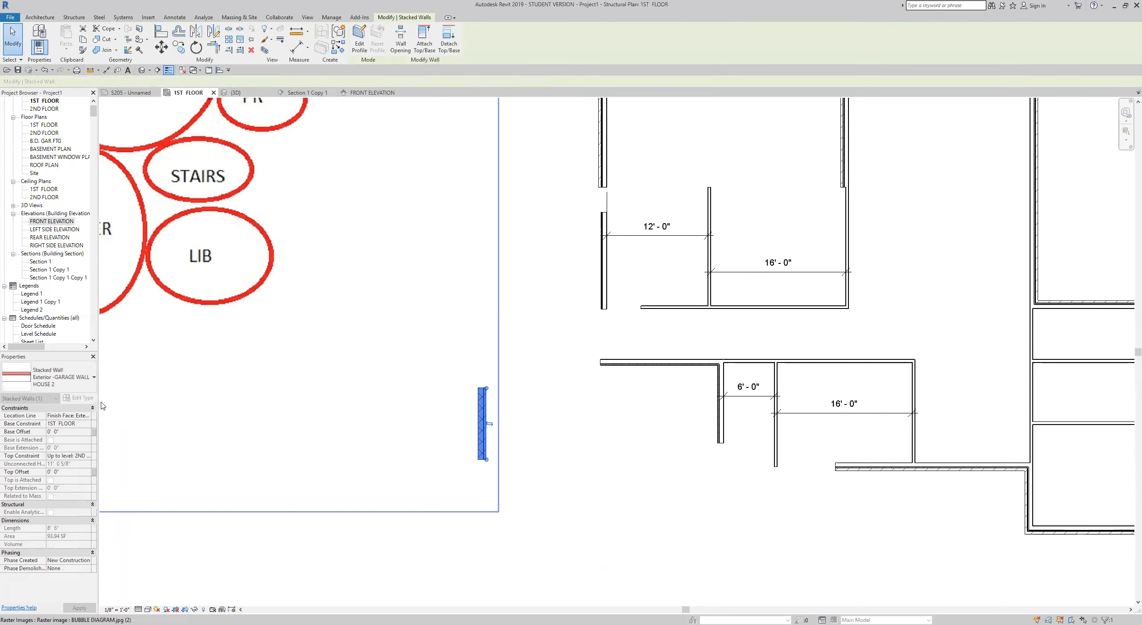
# - Set the new garage wall's base constraint to B.O. GAR FTG and deselect it
pyautogui.click(87, 424)
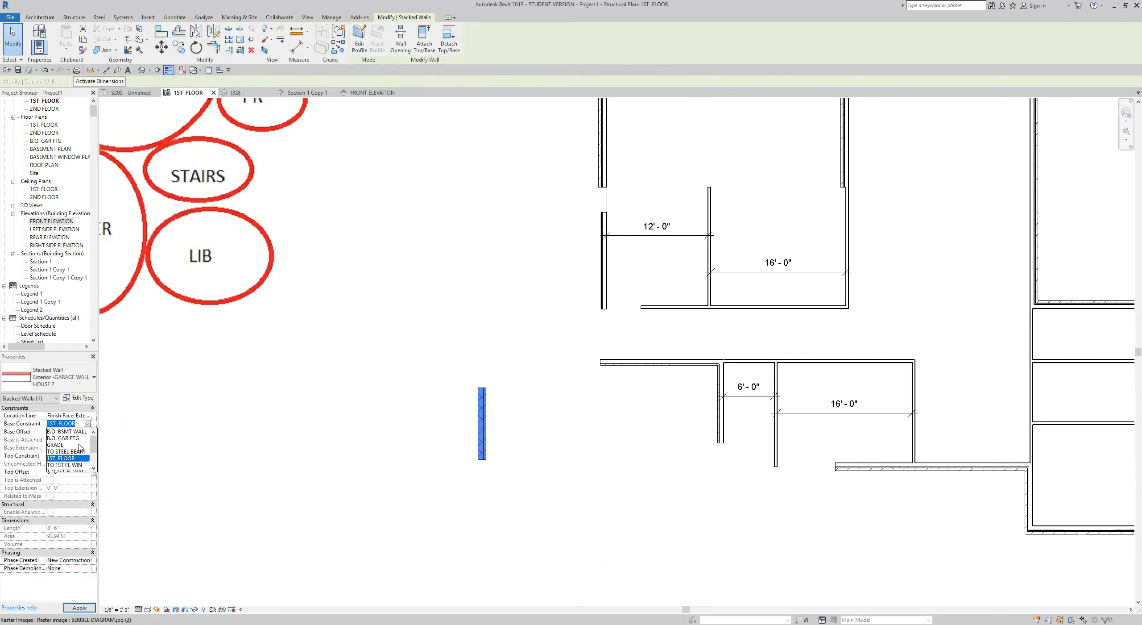
pyautogui.click(70, 438)
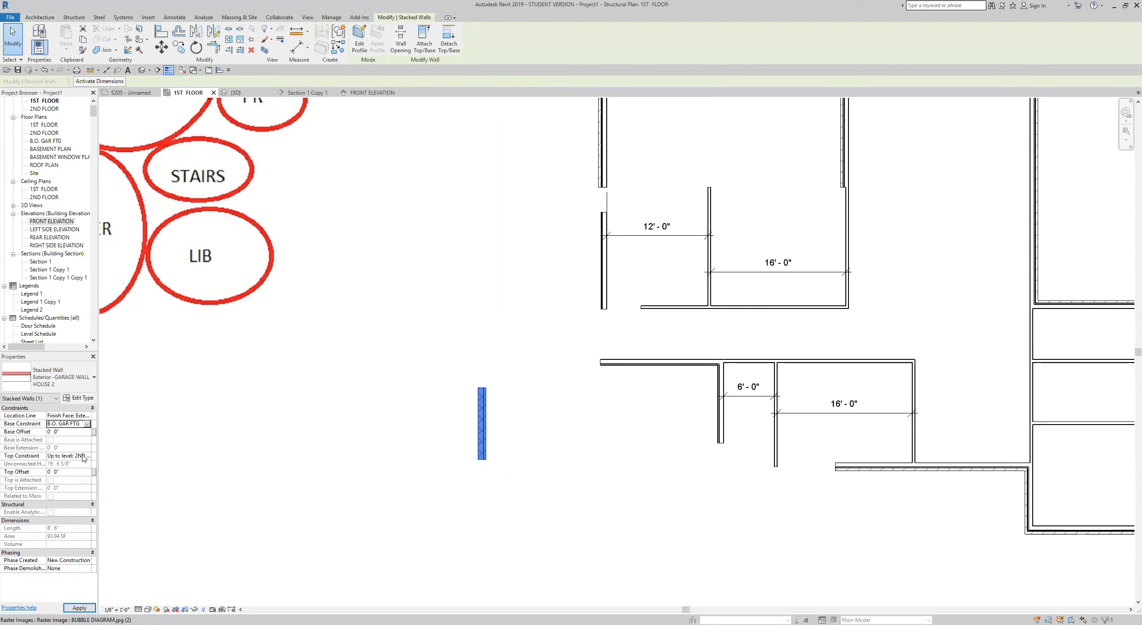
pyautogui.click(375, 513)
pyautogui.scroll(-2, 390, 511)
pyautogui.click(502, 584)
pyautogui.moveTo(560, 564); pyautogui.dragTo(569, 560, button='middle')
pyautogui.scroll(-2, 574, 517)
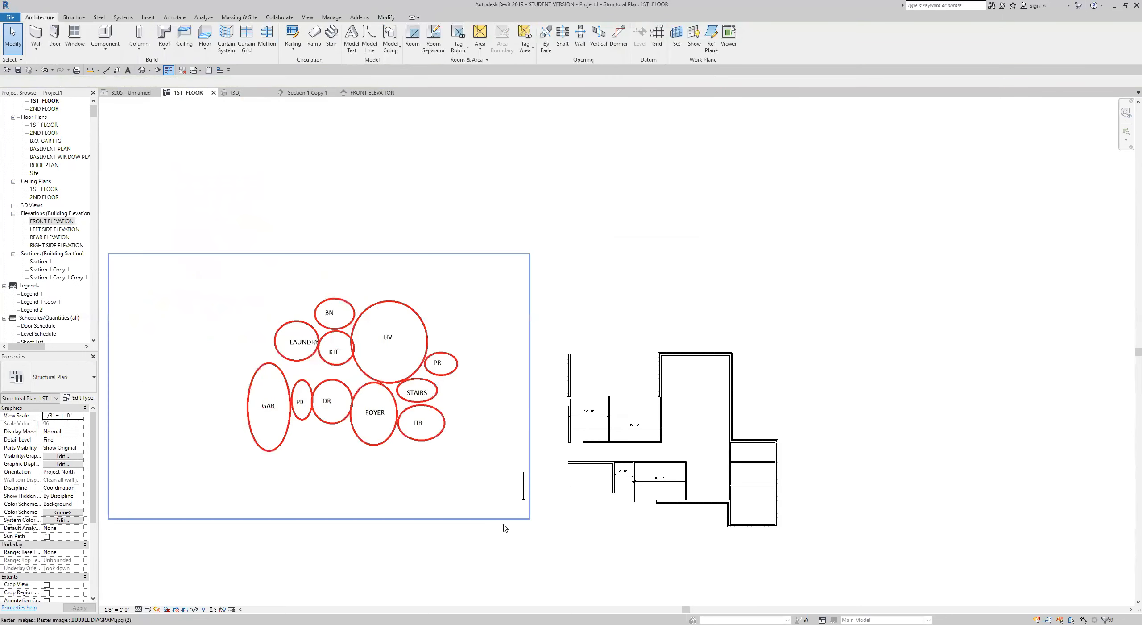
# - Copy the vertical garage wall in the open area 10' straight south
pyautogui.scroll(2, 574, 500)
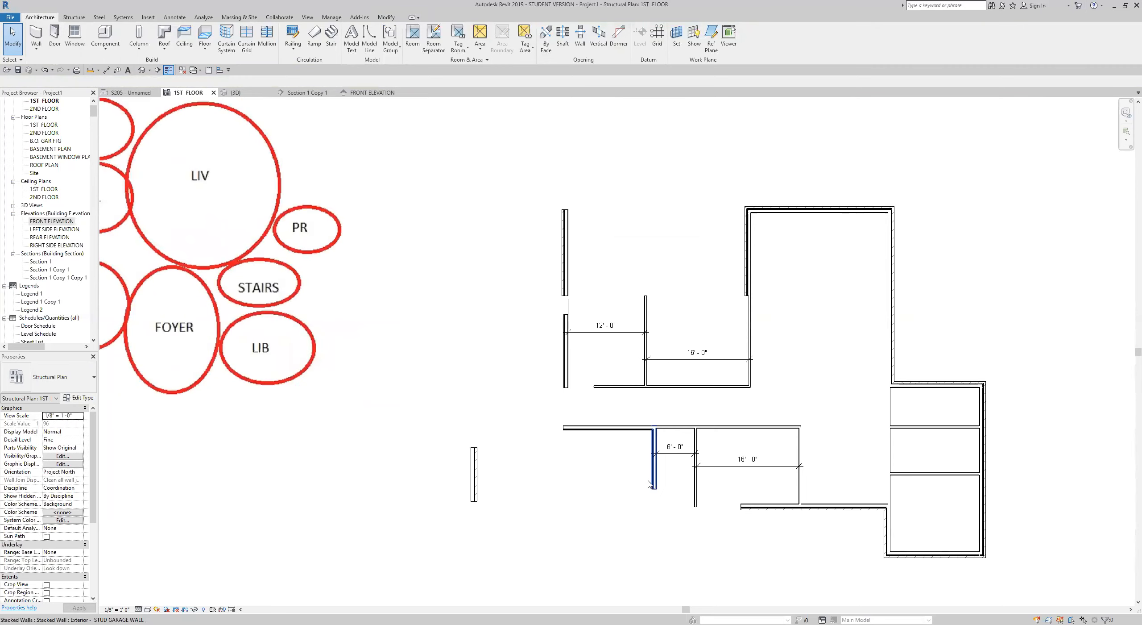
pyautogui.scroll(2, 486, 473)
pyautogui.moveTo(342, 458); pyautogui.dragTo(339, 393, button='middle')
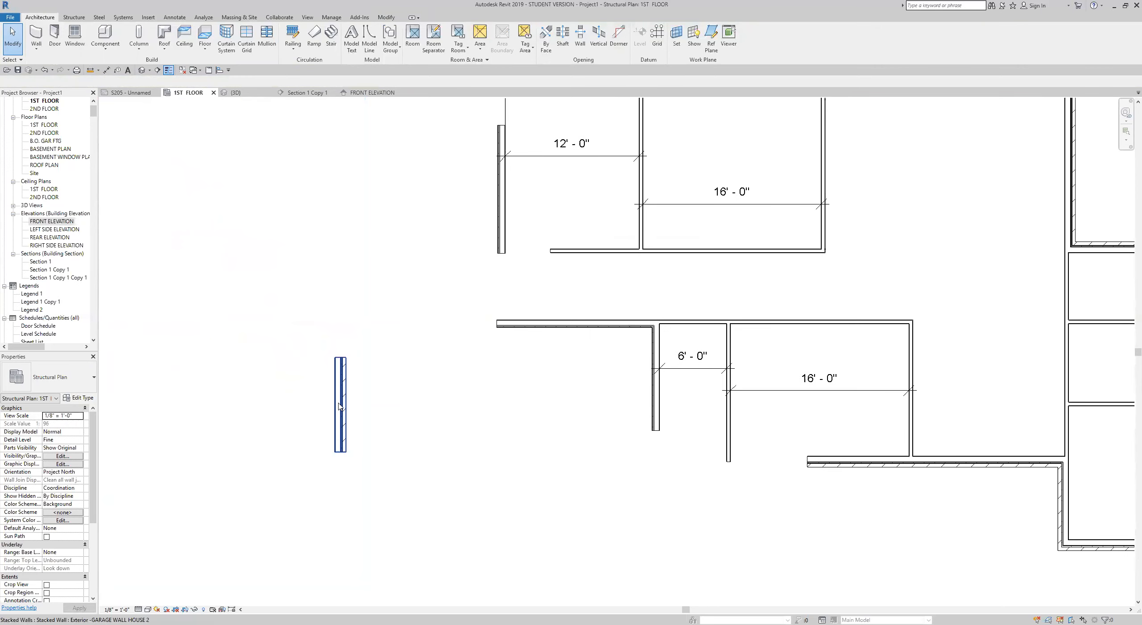
pyautogui.click(339, 406)
pyautogui.click(186, 48)
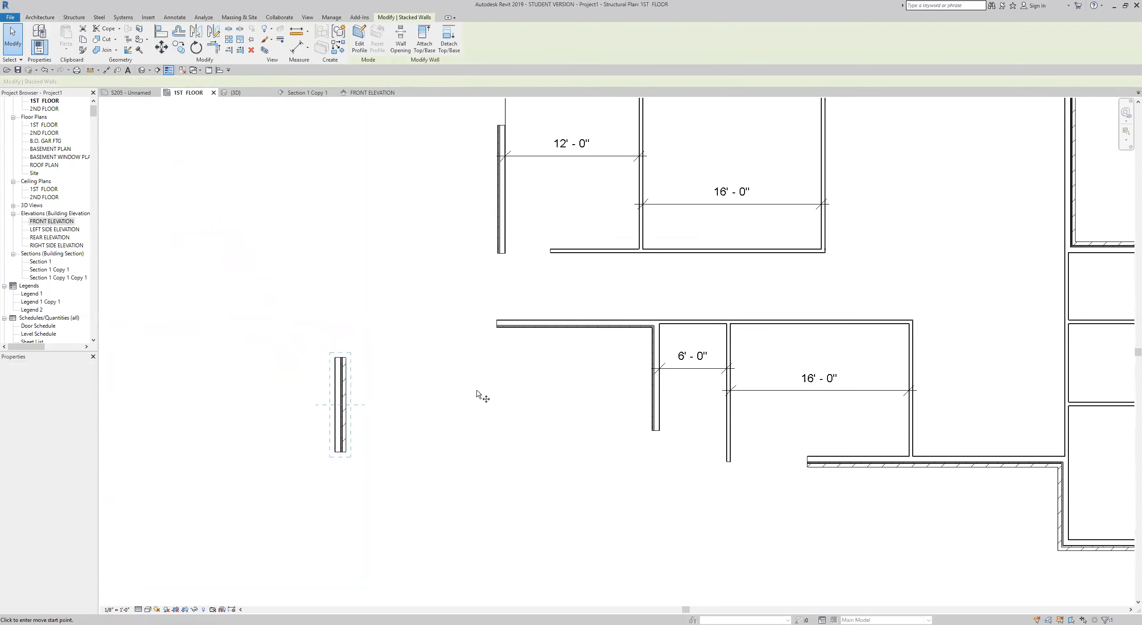
pyautogui.click(477, 390)
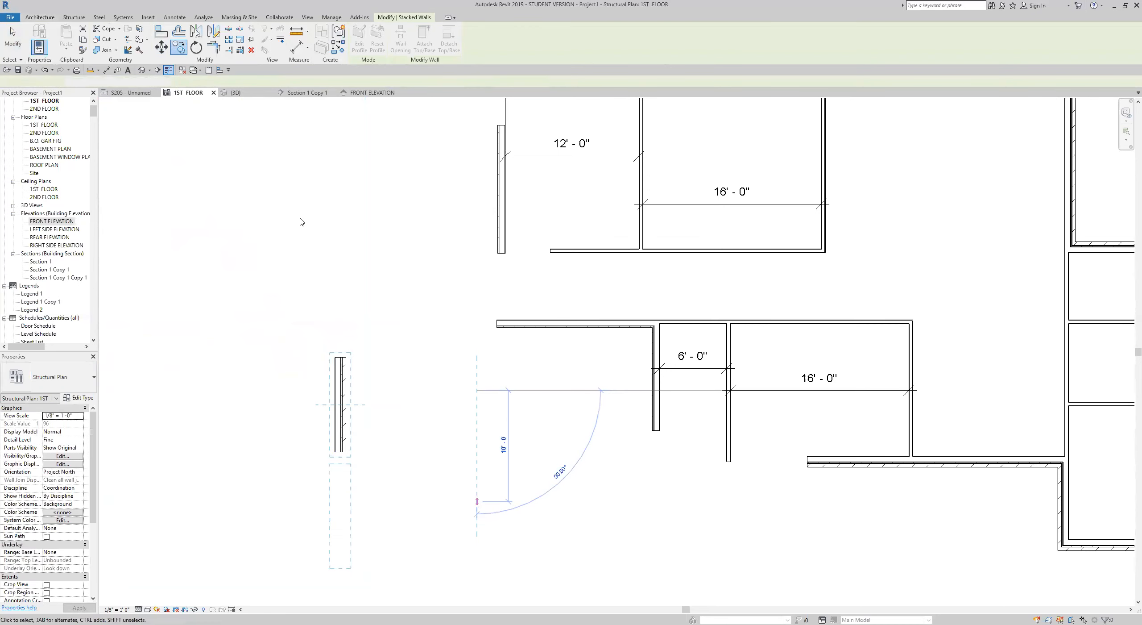
pyautogui.click(475, 502)
# - Rotate the copied garage wall so that it runs horizontally
pyautogui.press('r')
pyautogui.press('o')
pyautogui.click(470, 484)
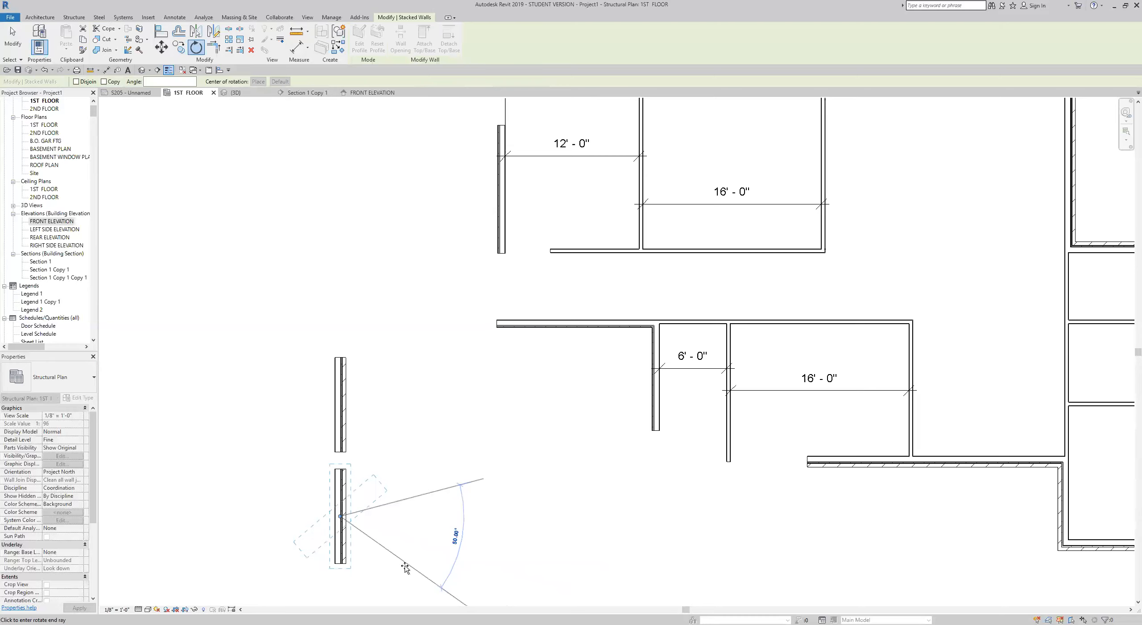
pyautogui.press('Return')
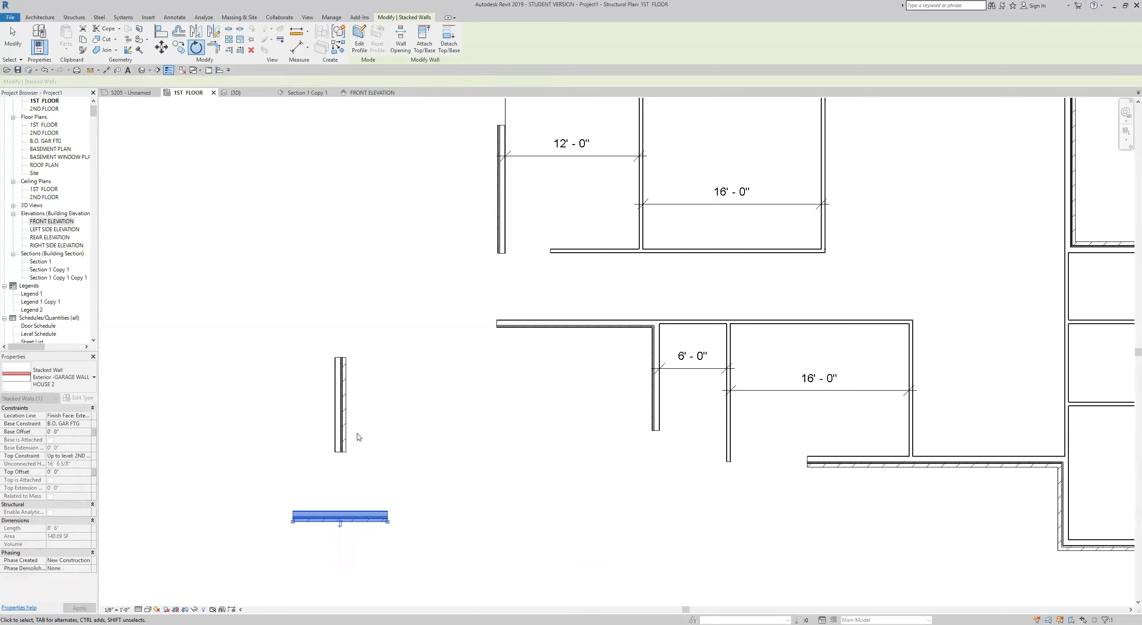
# - Flip the vertical garage wall so its exterior face points west, away from the floor plan
pyautogui.scroll(-2, 341, 423)
pyautogui.moveTo(471, 449); pyautogui.dragTo(664, 485, button='middle')
pyautogui.moveTo(298, 365); pyautogui.dragTo(489, 340, button='middle')
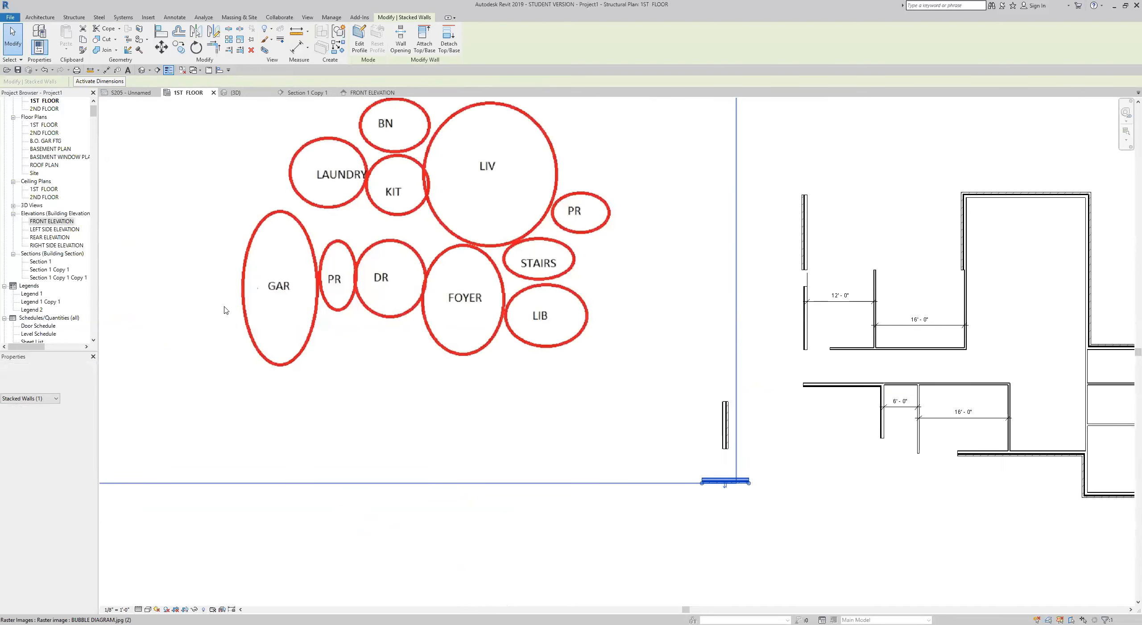
pyautogui.scroll(5, 725, 440)
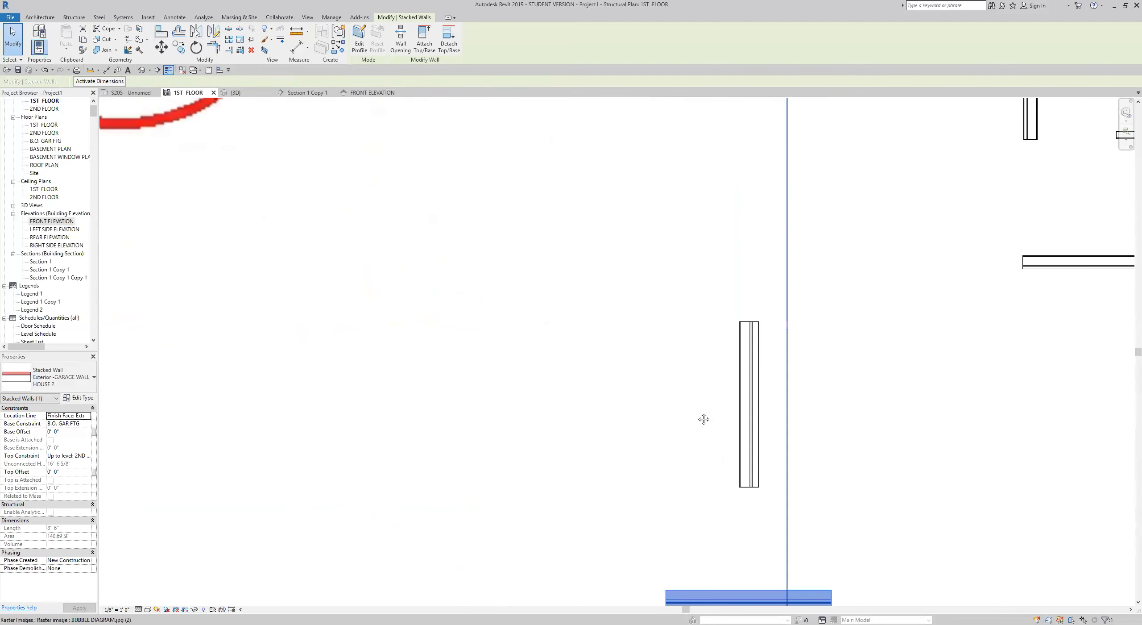
pyautogui.click(722, 432)
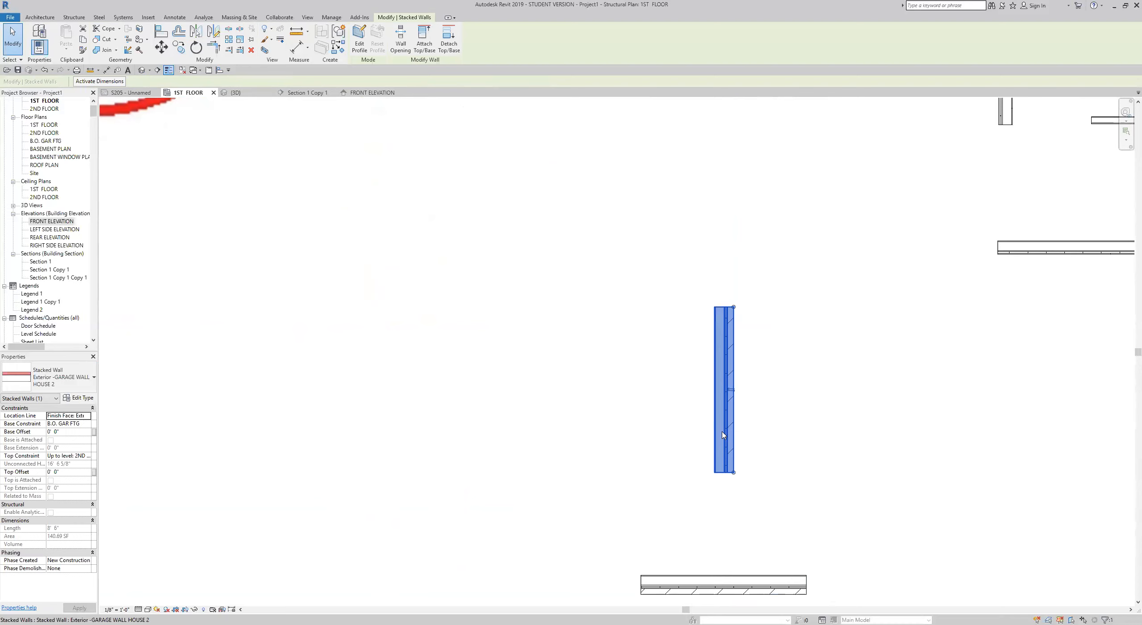
pyautogui.press('space')
pyautogui.moveTo(735, 468); pyautogui.dragTo(673, 426, button='middle')
pyautogui.press('Escape')
pyautogui.moveTo(714, 459); pyautogui.dragTo(622, 436, button='middle')
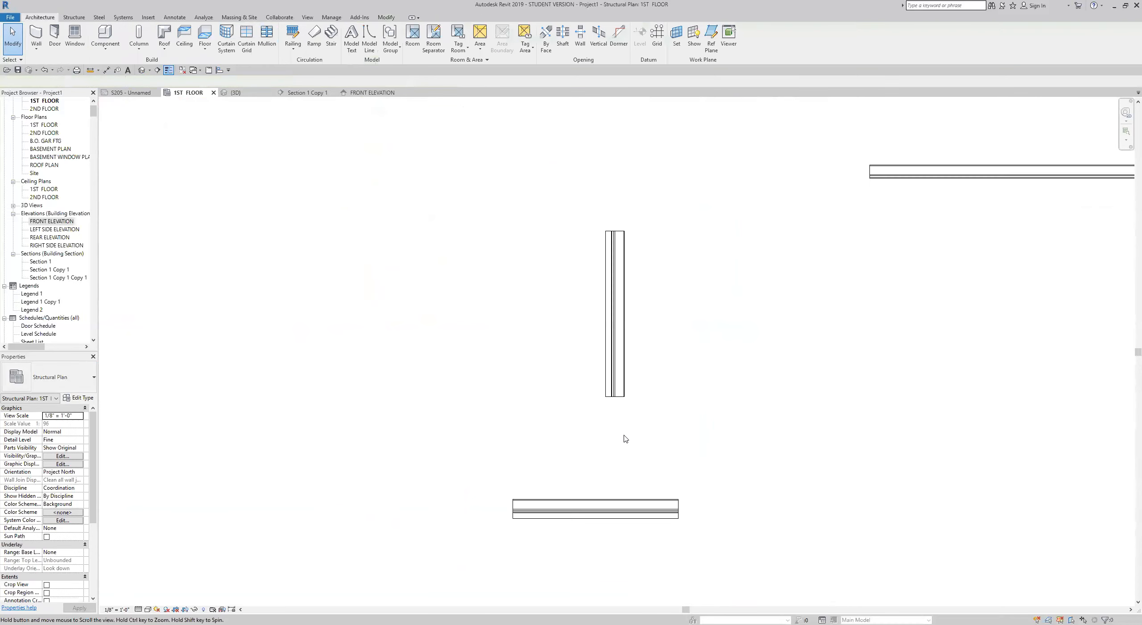
# - Stretch the east end of the horizontal garage wall until the wall is about 33' long
pyautogui.scroll(-3, 651, 469)
pyautogui.click(639, 479)
pyautogui.moveTo(637, 480); pyautogui.dragTo(909, 480)
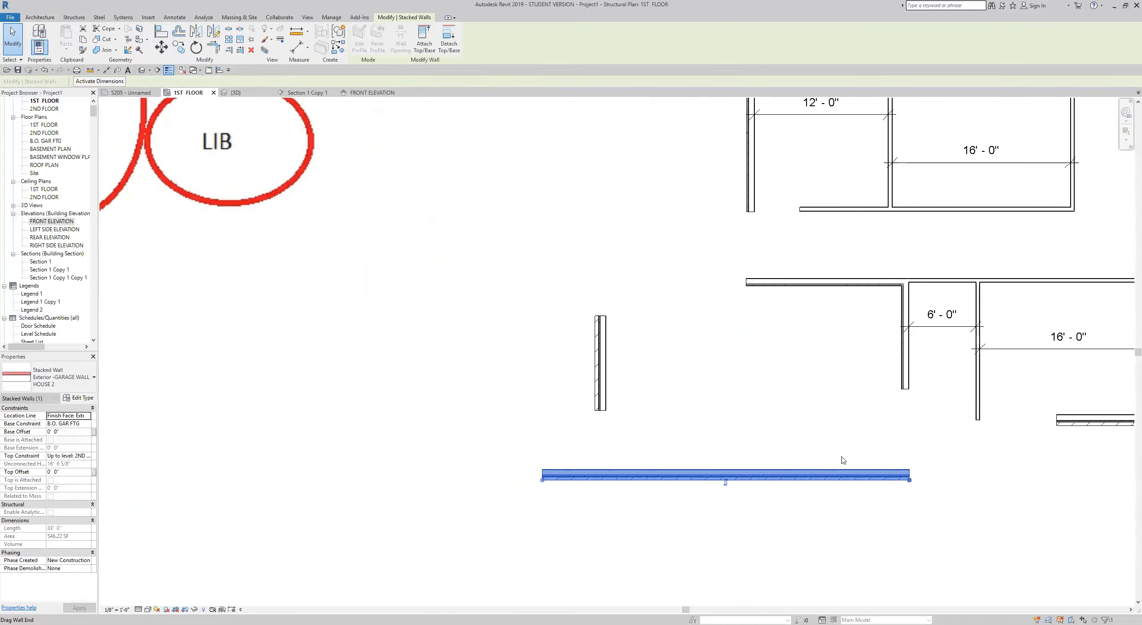
# - Trim the horizontal and vertical garage walls together into the garage's southwest corner
pyautogui.click(219, 48)
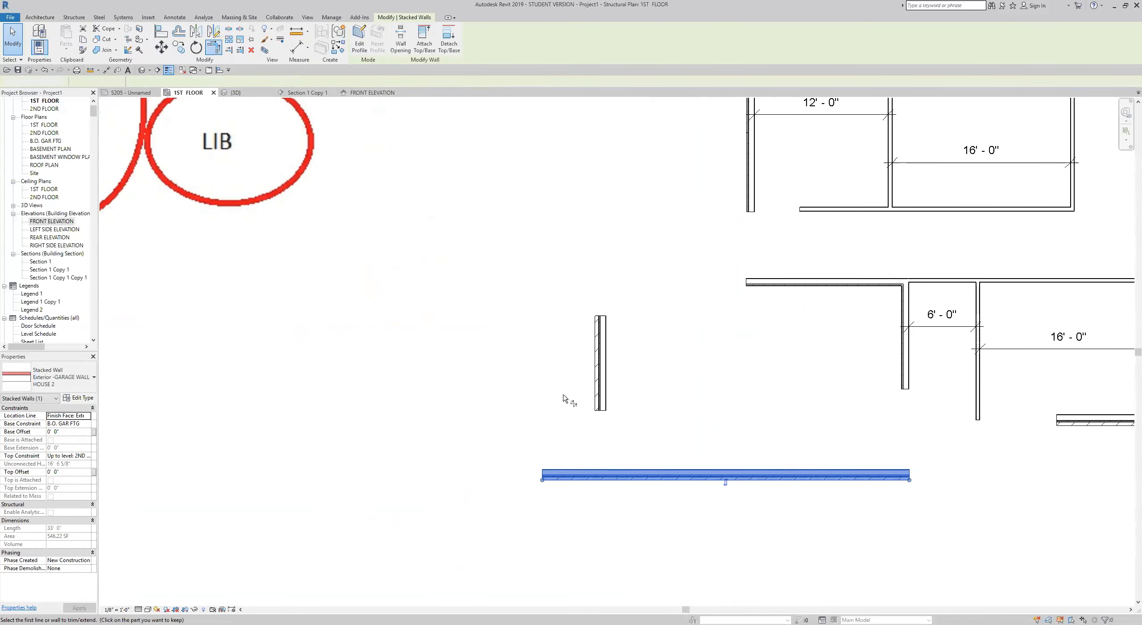
pyautogui.click(665, 479)
pyautogui.click(600, 384)
pyautogui.moveTo(497, 377); pyautogui.dragTo(431, 419, button='middle')
pyautogui.scroll(-2, 431, 420)
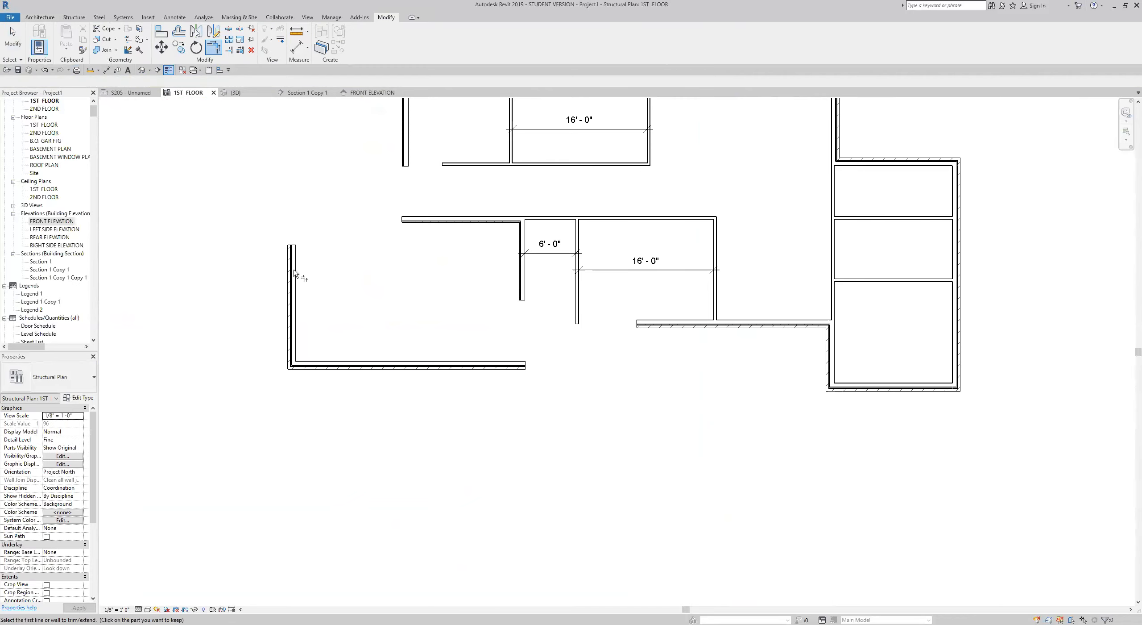
pyautogui.press('Escape')
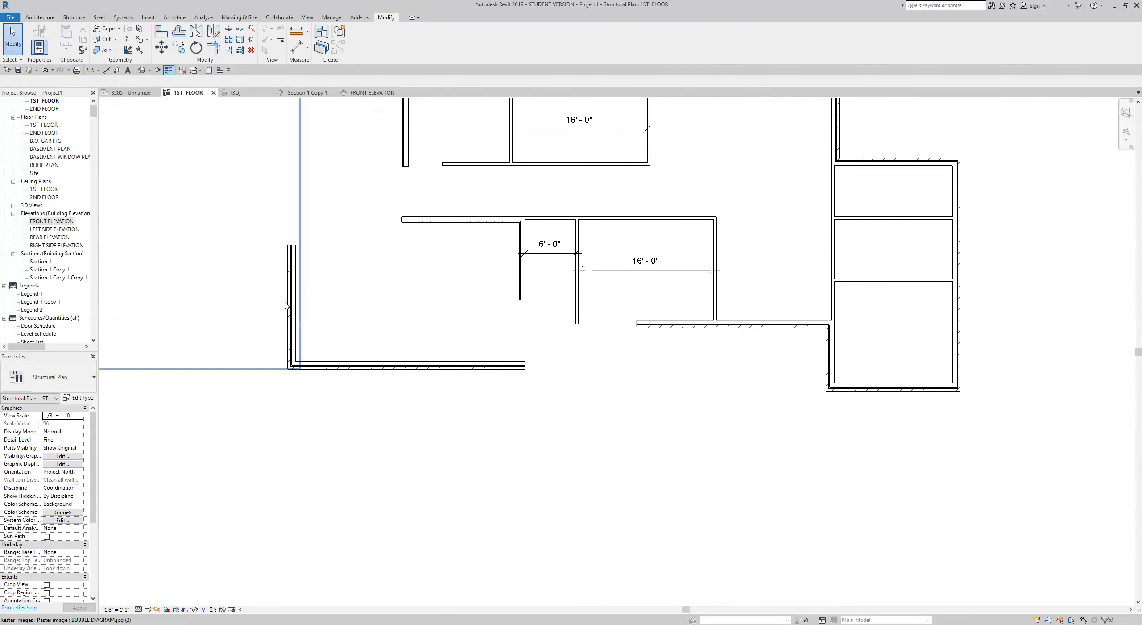
# - Mirror the west garage wall about a vertical axis in the middle of the garage to create the east wall
pyautogui.click(290, 276)
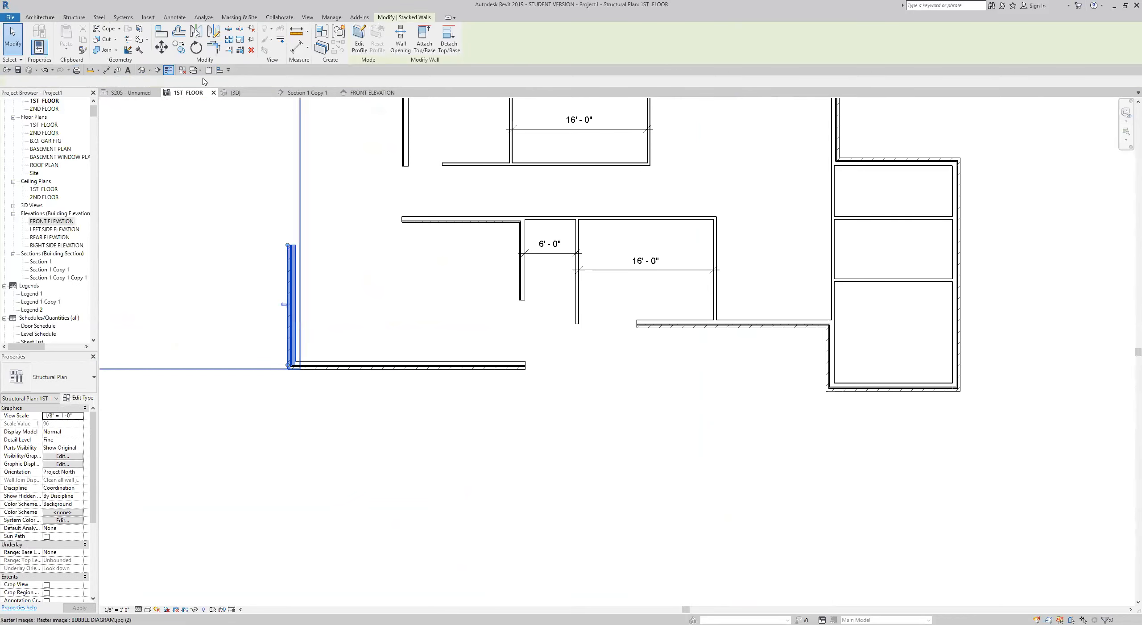
pyautogui.click(213, 31)
pyautogui.click(403, 325)
pyautogui.click(403, 288)
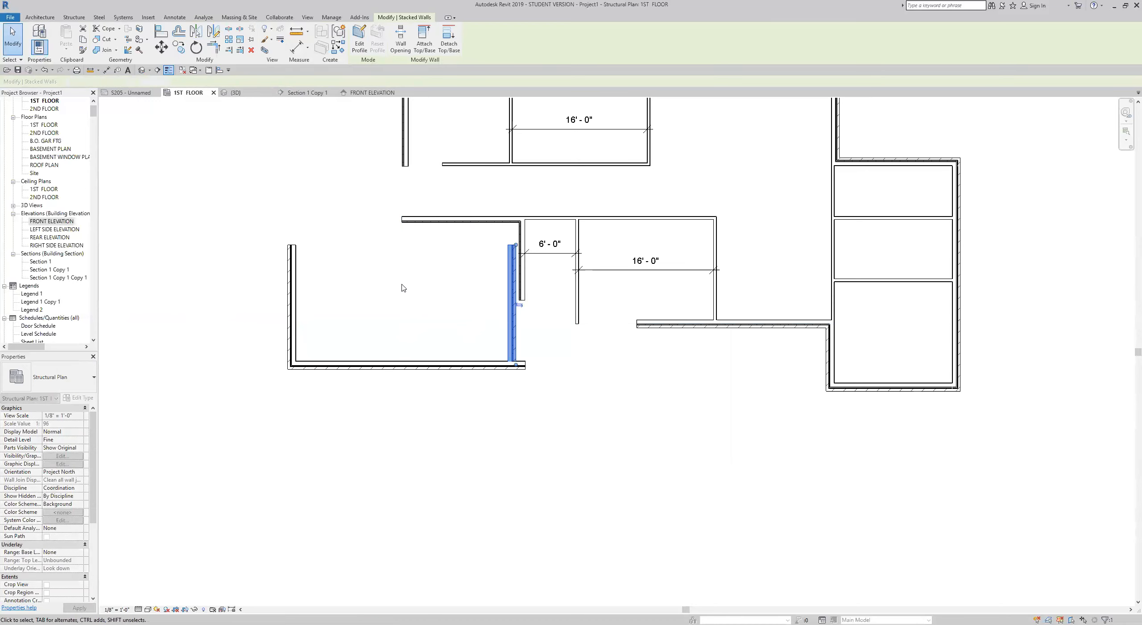
# - Trim the mirrored east garage wall into corners with the house's front wall and the garage's south wall
pyautogui.scroll(3, 530, 379)
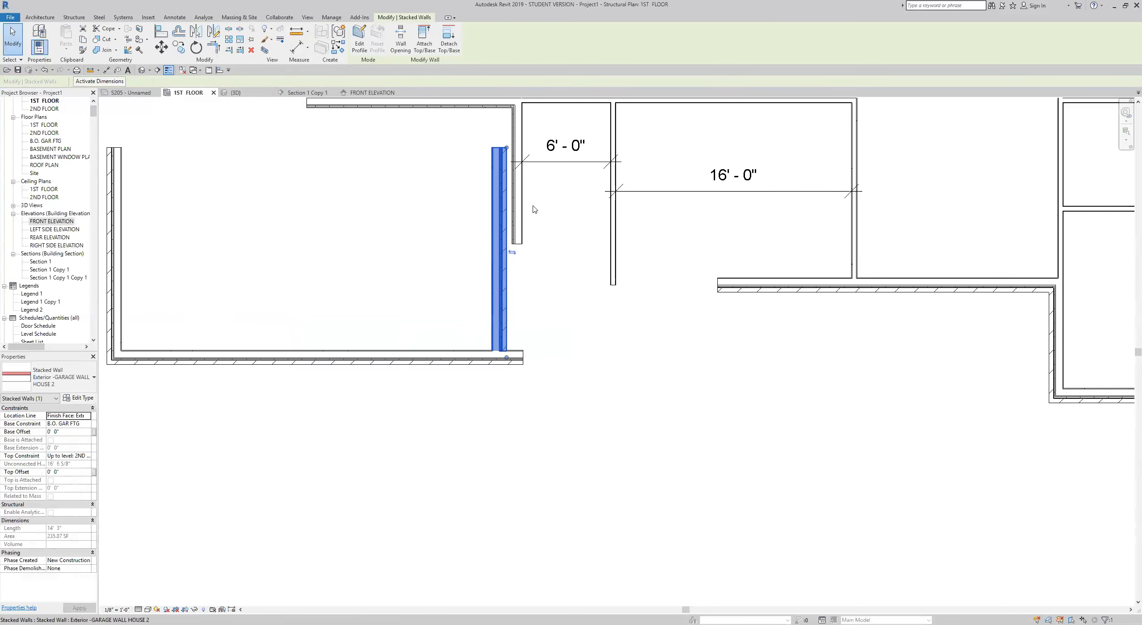
pyautogui.scroll(3, 527, 208)
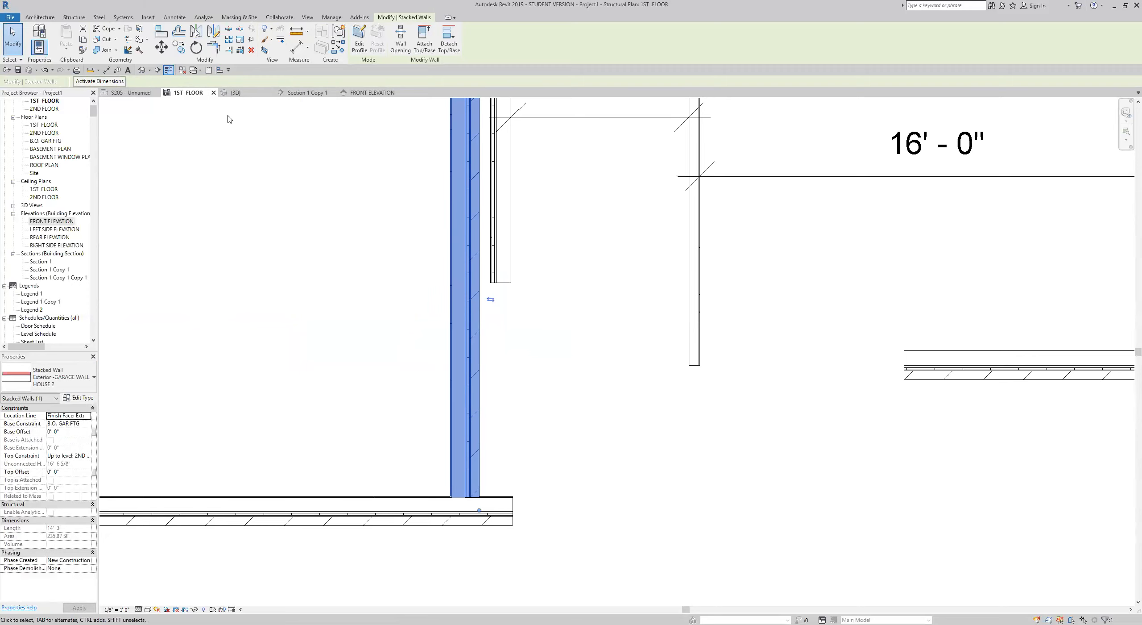
pyautogui.click(212, 47)
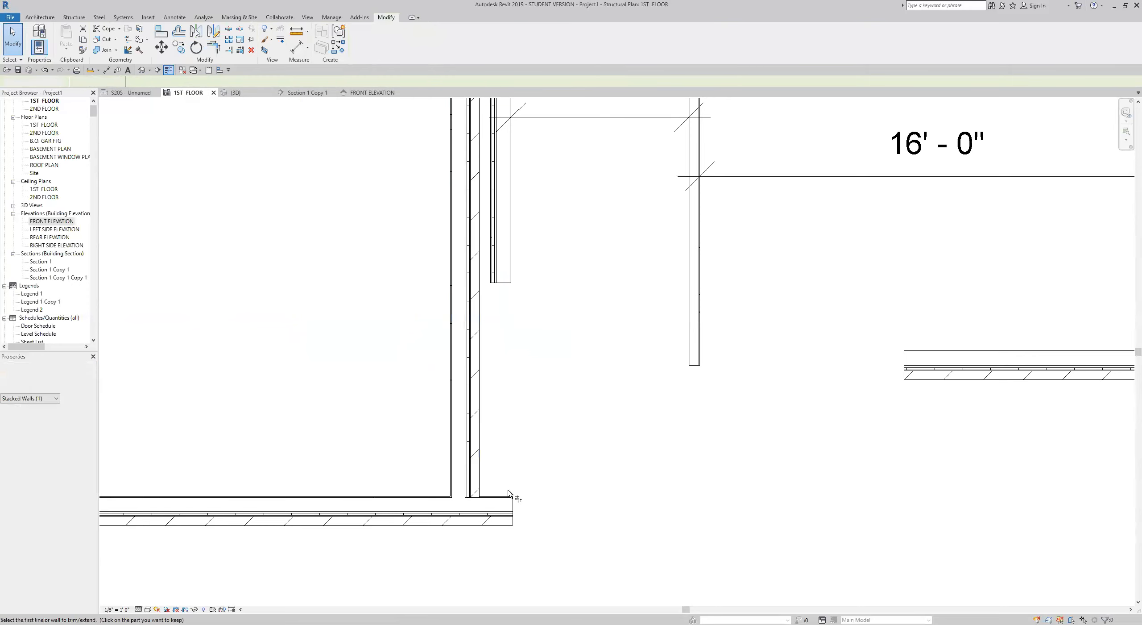
pyautogui.click(476, 477)
pyautogui.click(480, 419)
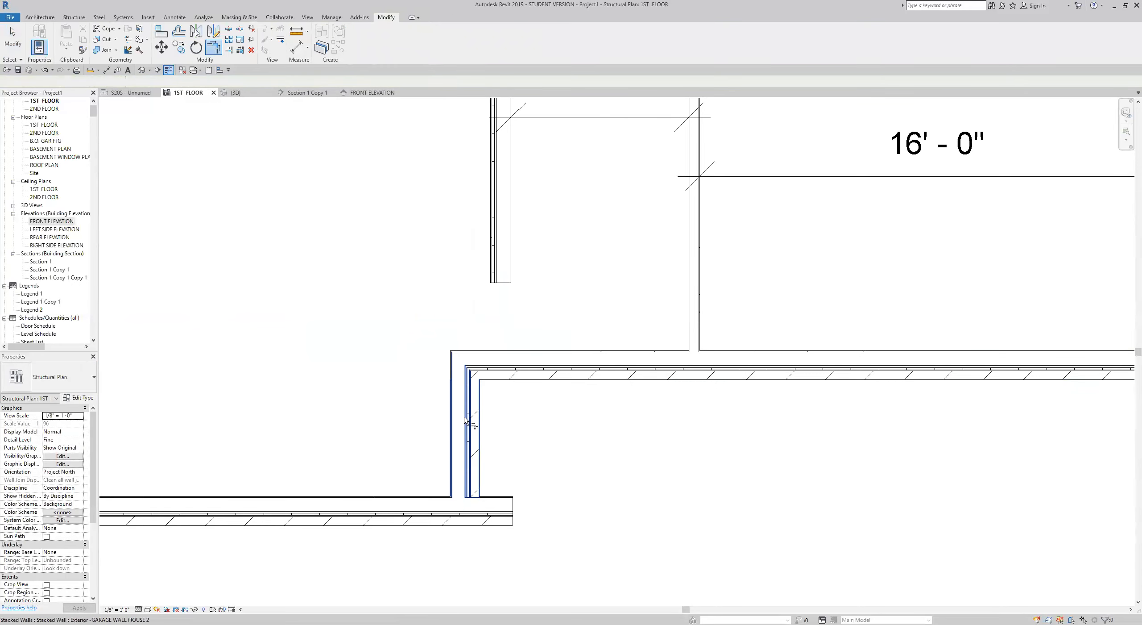
pyautogui.click(538, 567)
pyautogui.press('Escape')
# - Extend the south end of the stud garage wall beside the 6' room down to the house's front wall
pyautogui.click(509, 277)
pyautogui.scroll(3, 517, 275)
pyautogui.press('r')
pyautogui.press('s')
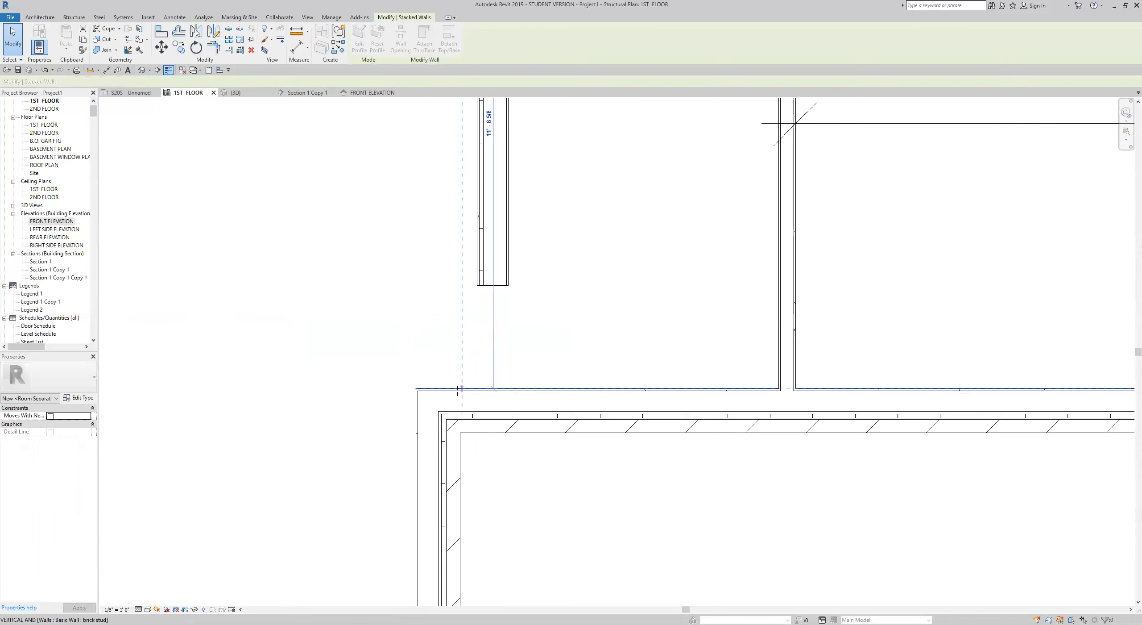
pyautogui.press('Escape')
pyautogui.click(491, 366)
pyautogui.scroll(-3, 465, 392)
pyautogui.scroll(-3, 479, 448)
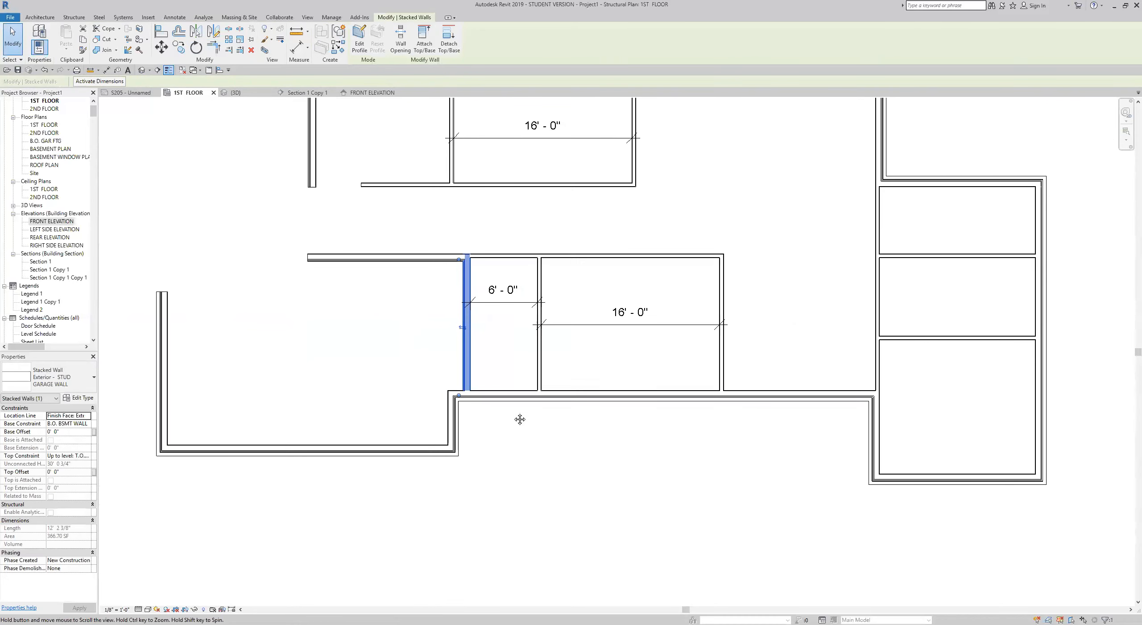
# - Align the inner face of the short east garage wall with the garage-side face of the stud garage wall
pyautogui.scroll(3, 480, 398)
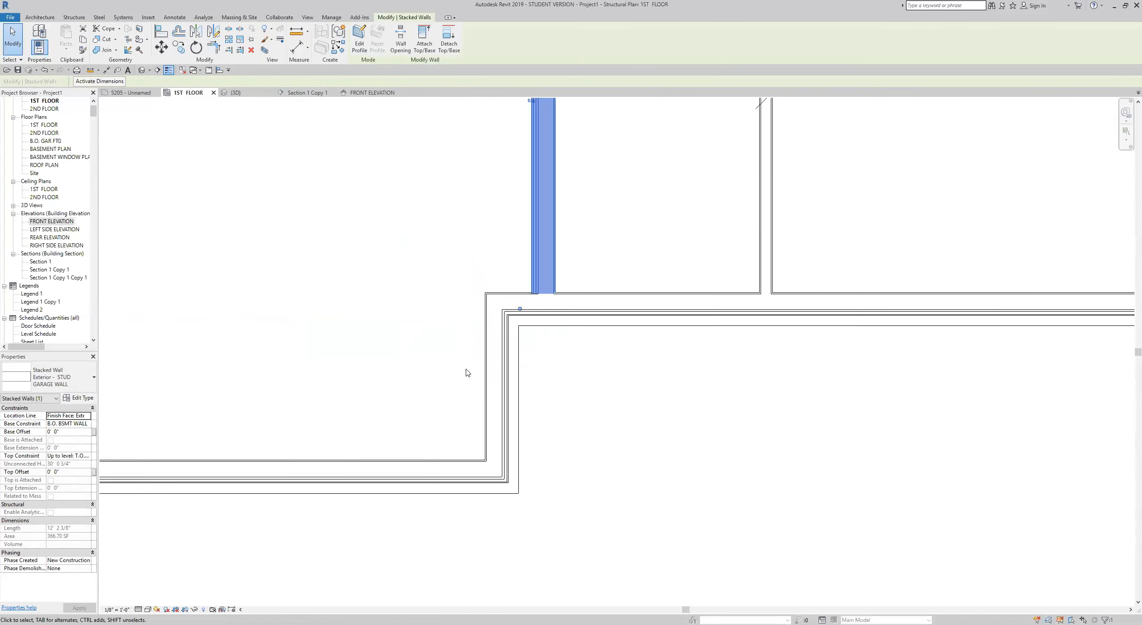
pyautogui.click(531, 247)
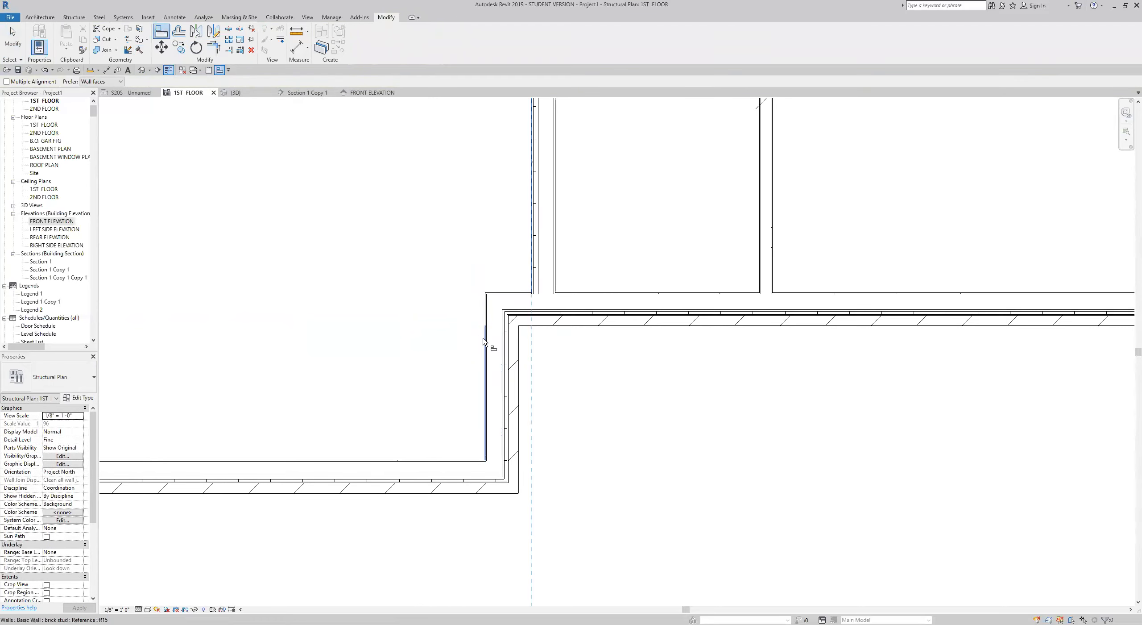
pyautogui.scroll(-5, 440, 353)
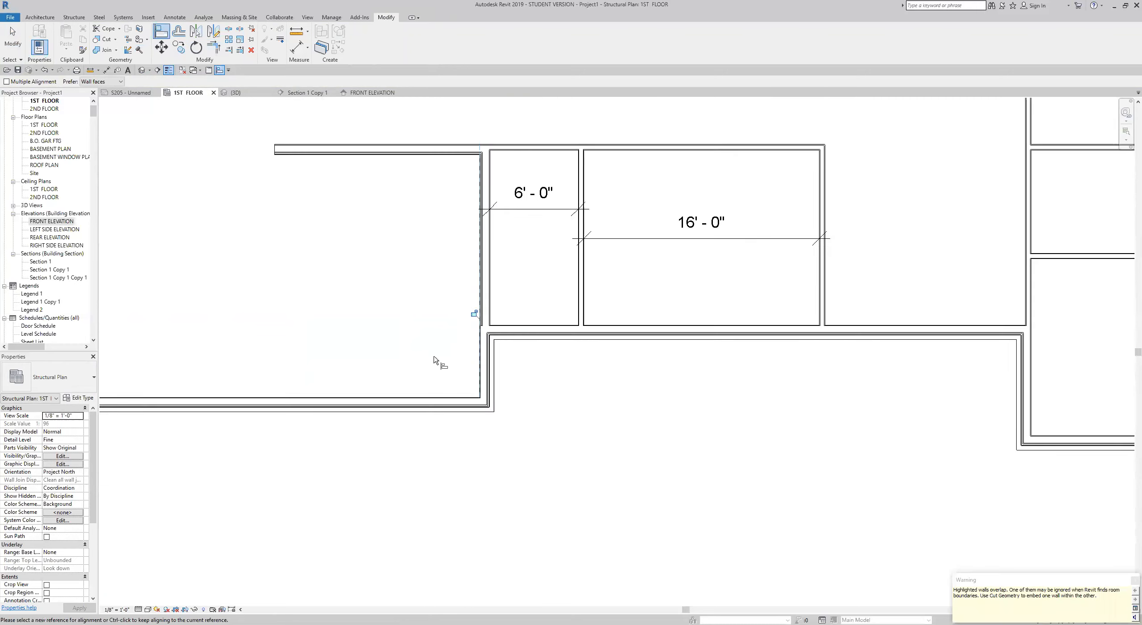
pyautogui.press('Escape')
pyautogui.press('Escape')
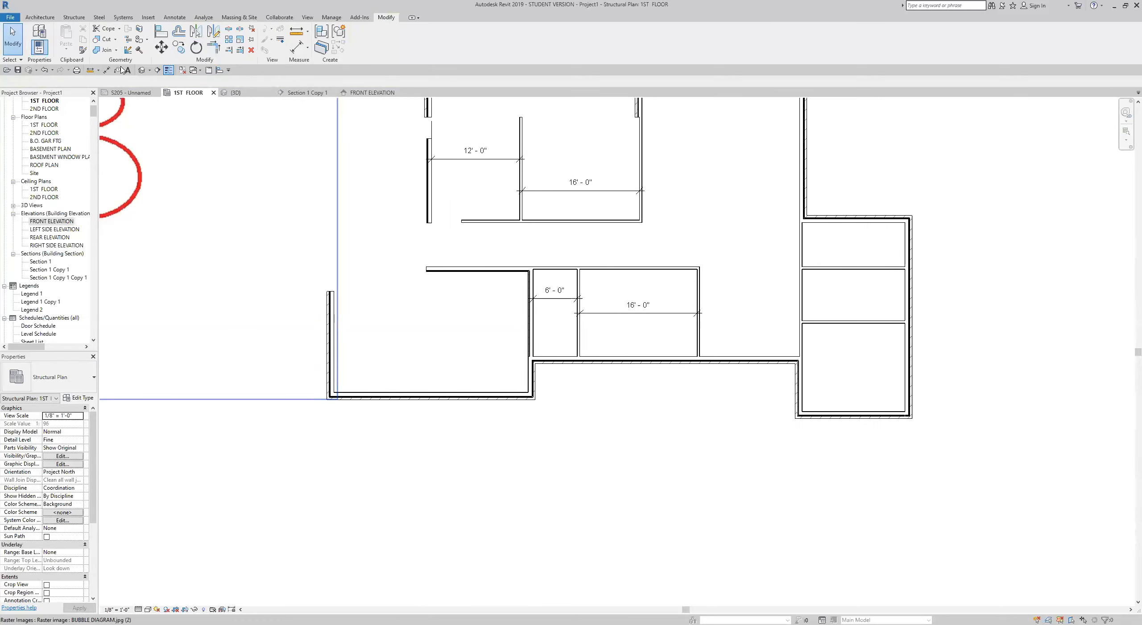
# - Dimension the garage's inside width between its west wall and the stud garage wall
pyautogui.click(106, 70)
pyautogui.click(335, 320)
pyautogui.click(530, 335)
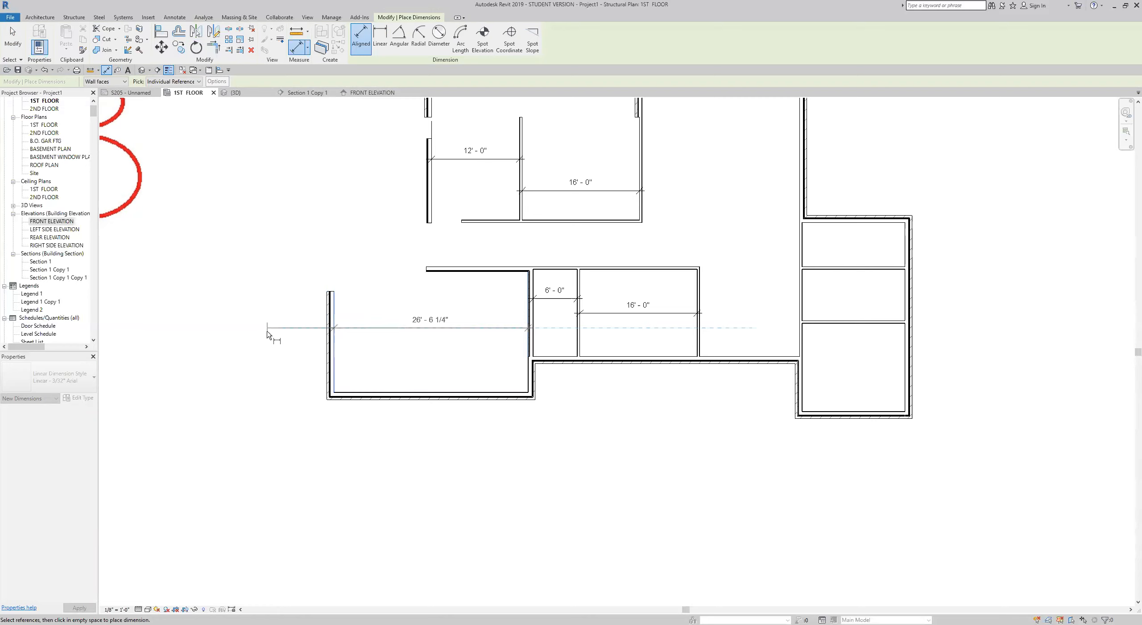
pyautogui.click(267, 335)
pyautogui.press('Escape')
pyautogui.press('Escape')
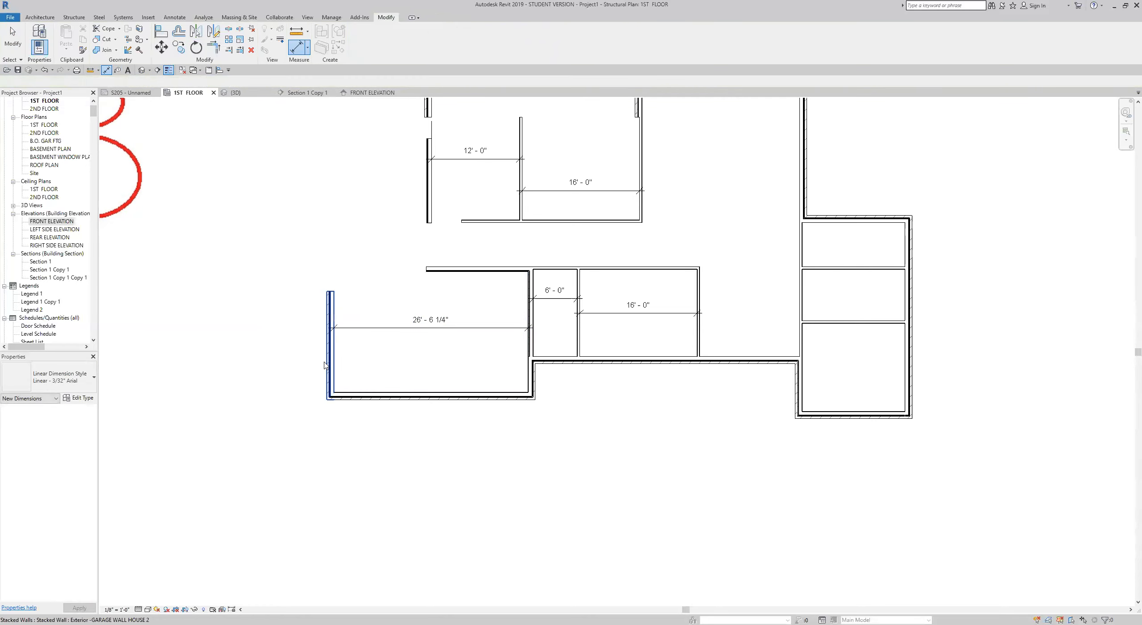
# - Set the garage's inside width to 22' by moving the west garage wall
pyautogui.click(331, 344)
pyautogui.click(101, 85)
pyautogui.click(428, 318)
pyautogui.write('22')
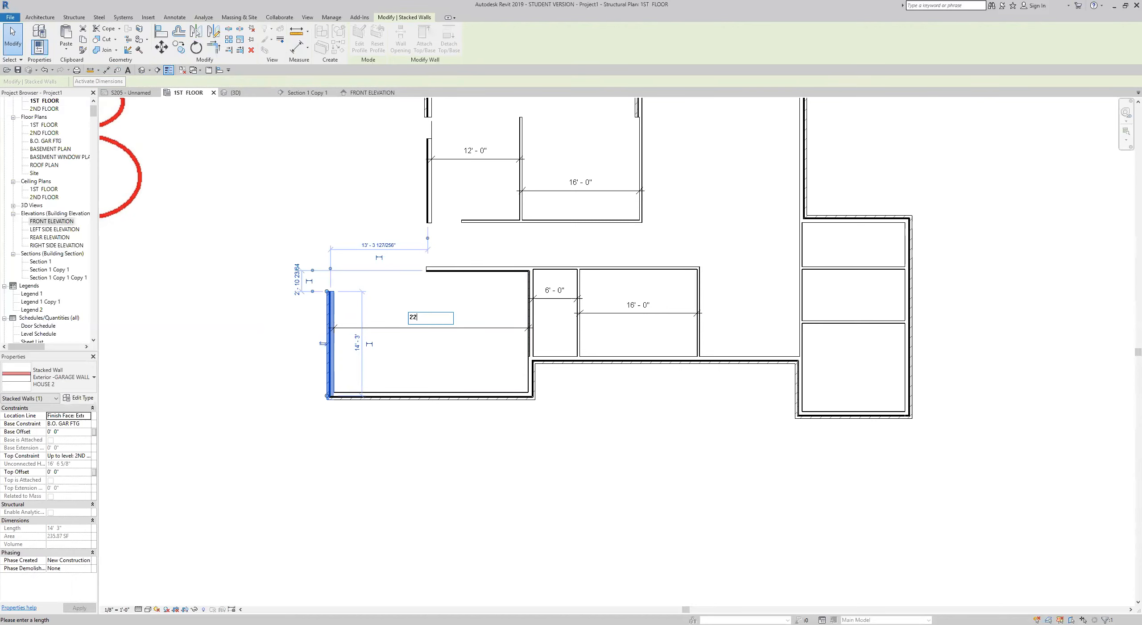
pyautogui.press('Return')
pyautogui.click(444, 447)
# - Copy the west garage wall into the open area northwest of the garage, east of the LIB bubble
pyautogui.scroll(-2, 453, 474)
pyautogui.moveTo(548, 504); pyautogui.dragTo(680, 553, button='middle')
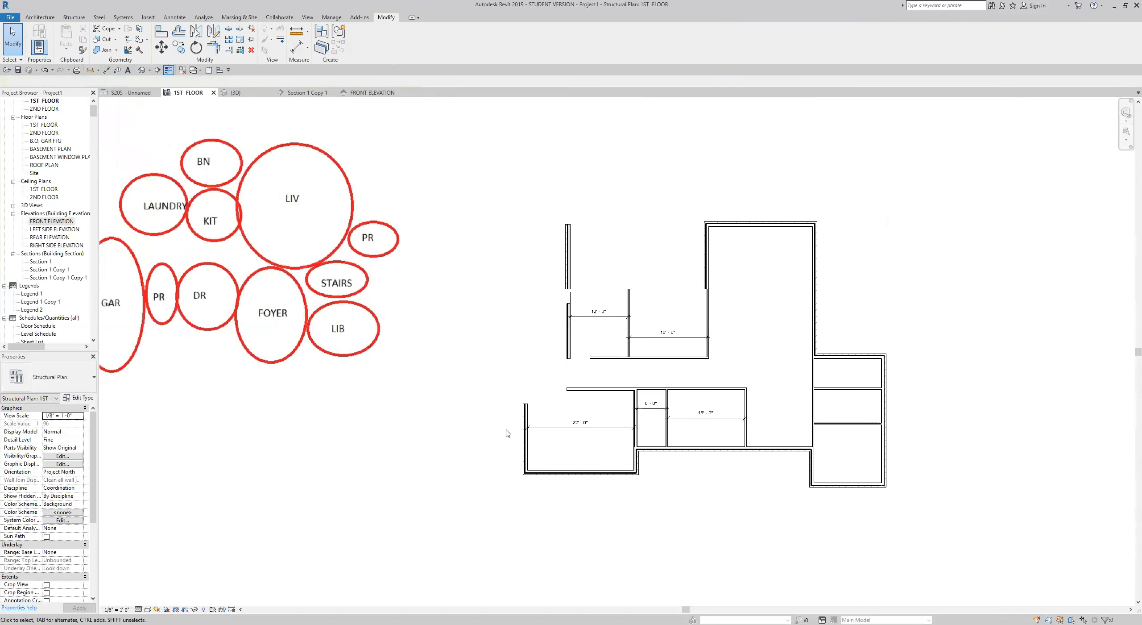
pyautogui.click(175, 51)
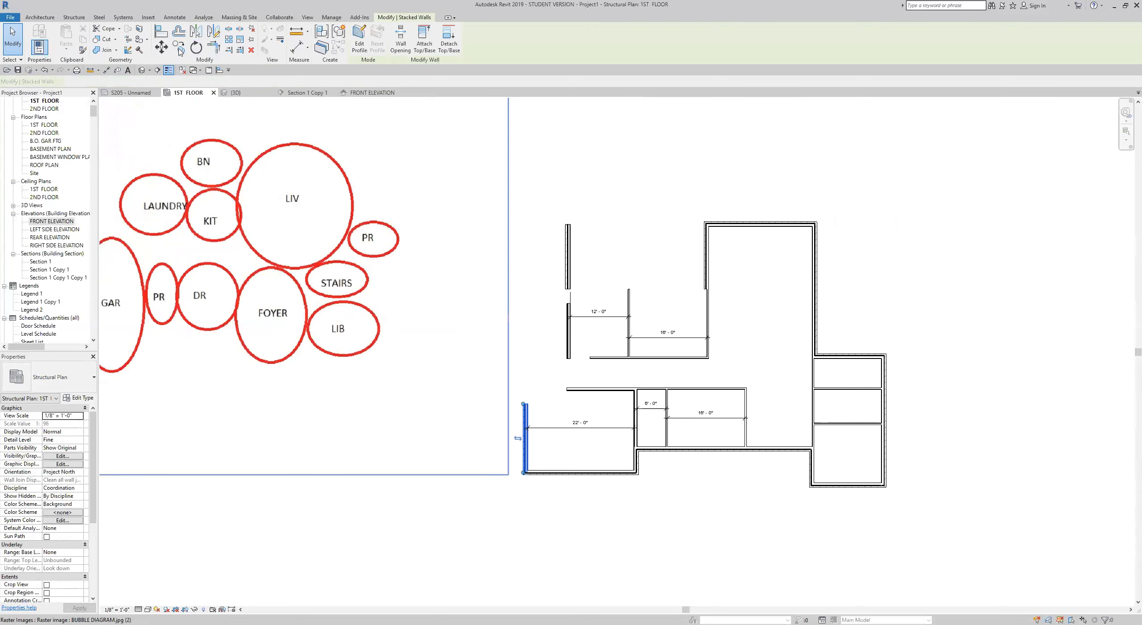
pyautogui.click(539, 458)
pyautogui.click(469, 336)
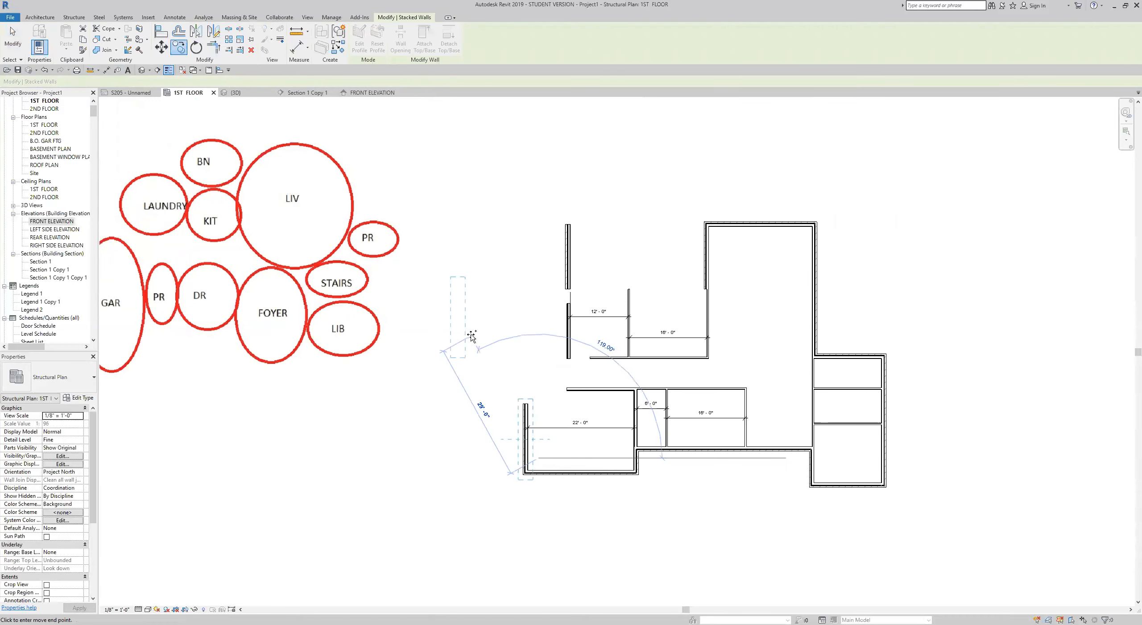
# - Mirror the garage's south wall about a horizontal axis just north of the garage
pyautogui.click(580, 472)
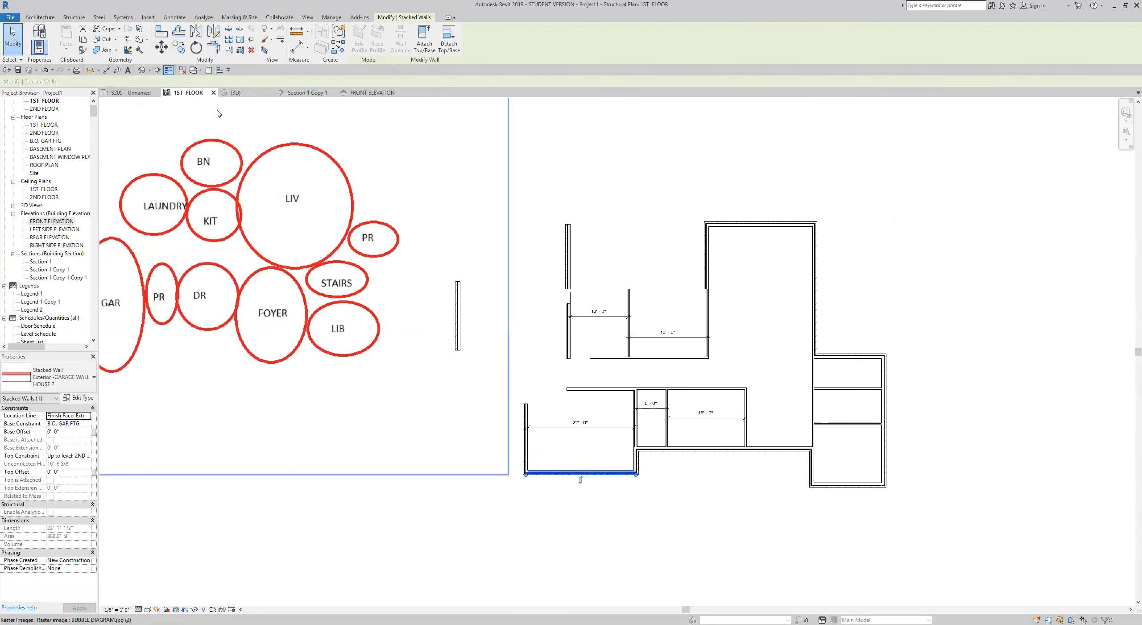
pyautogui.click(216, 33)
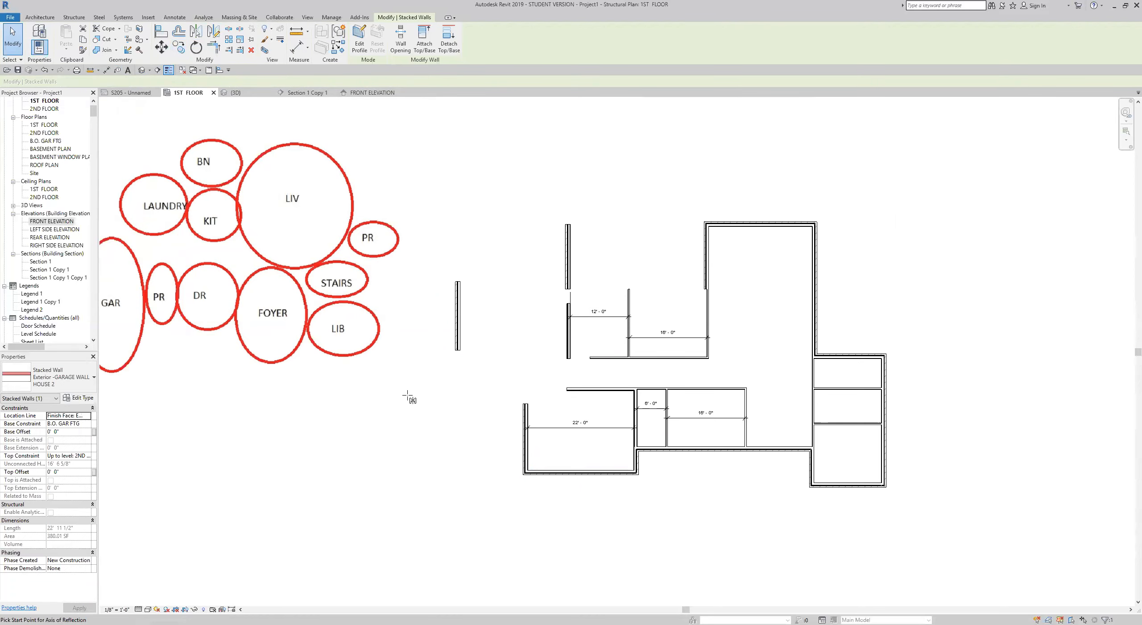
pyautogui.click(463, 395)
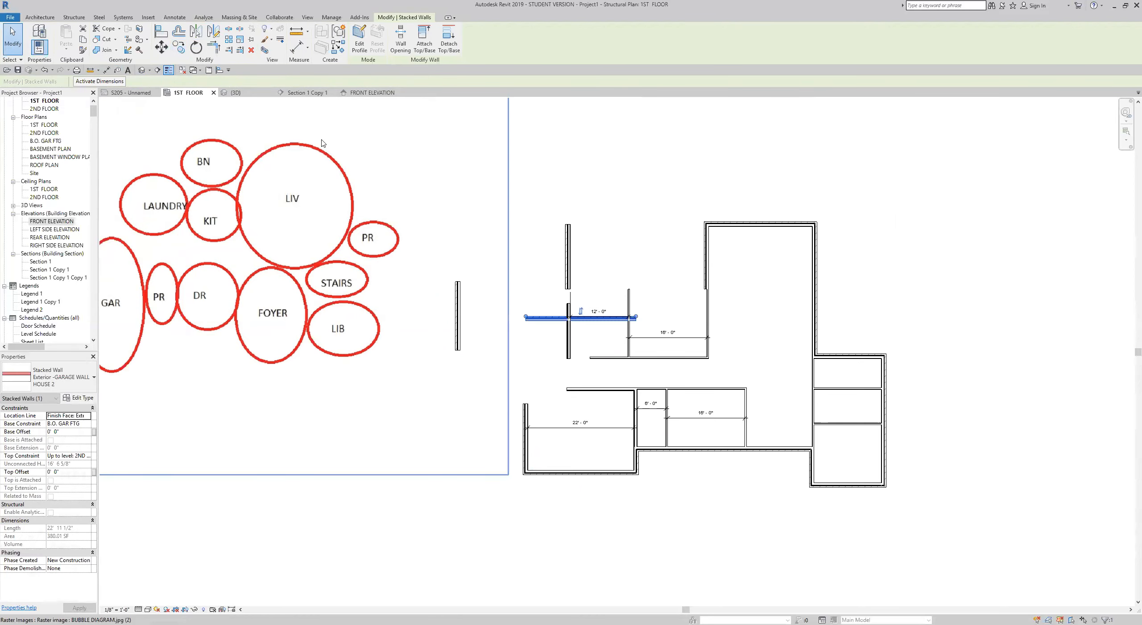
# - Save the project and clear the wall selection
pyautogui.click(213, 48)
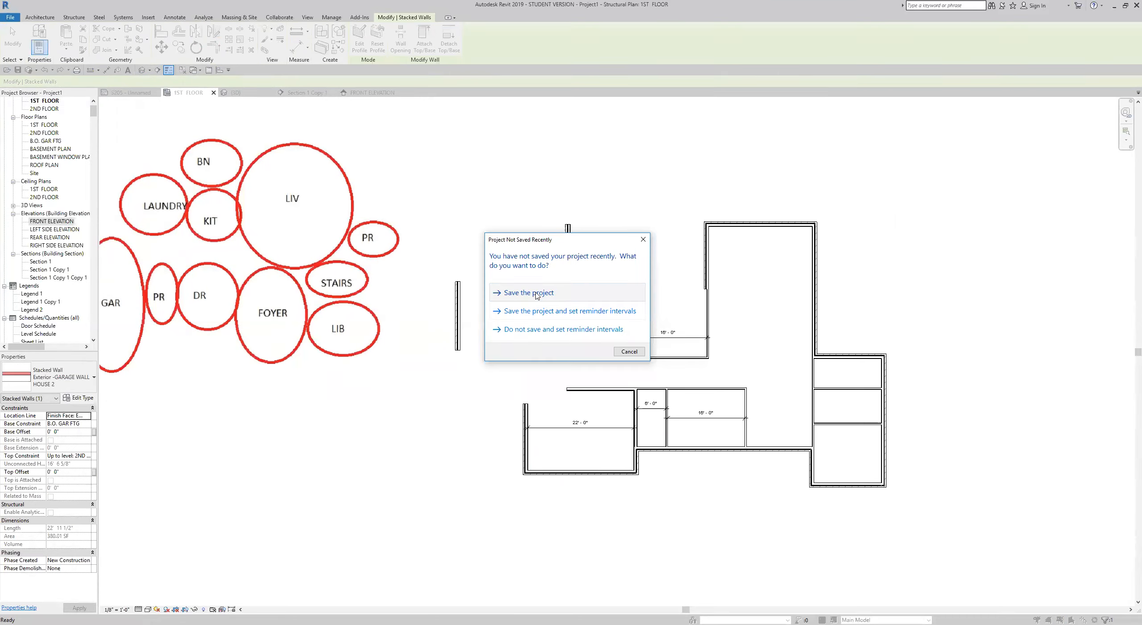
pyautogui.click(531, 292)
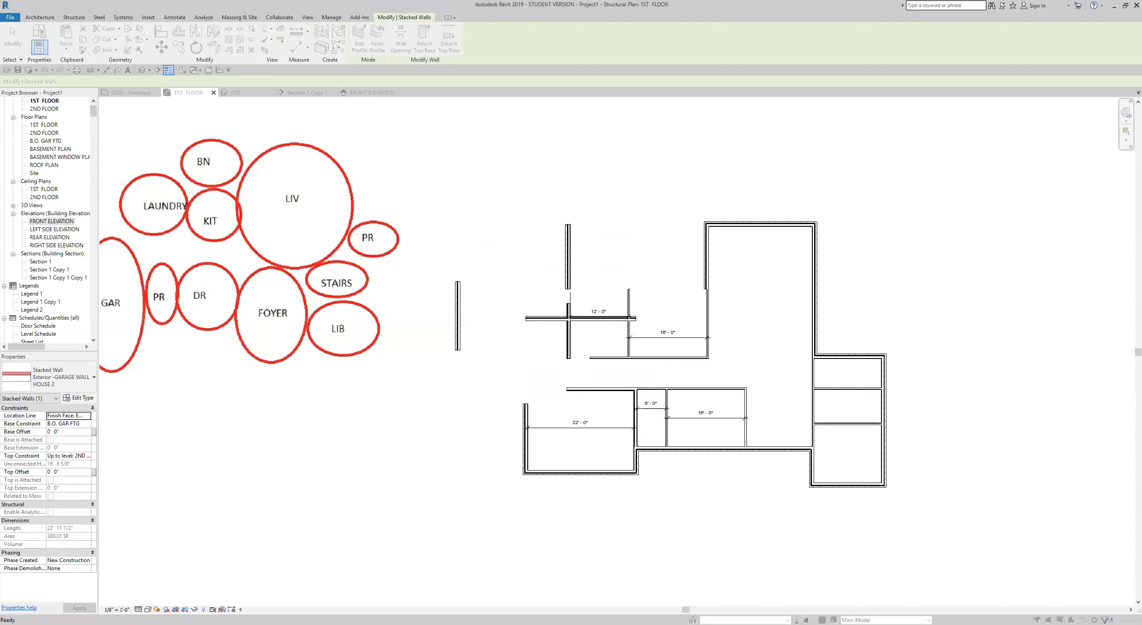
pyautogui.press('Escape')
# - Trim the mirrored garage wall and the copied west wall into a northwest corner
pyautogui.click(207, 50)
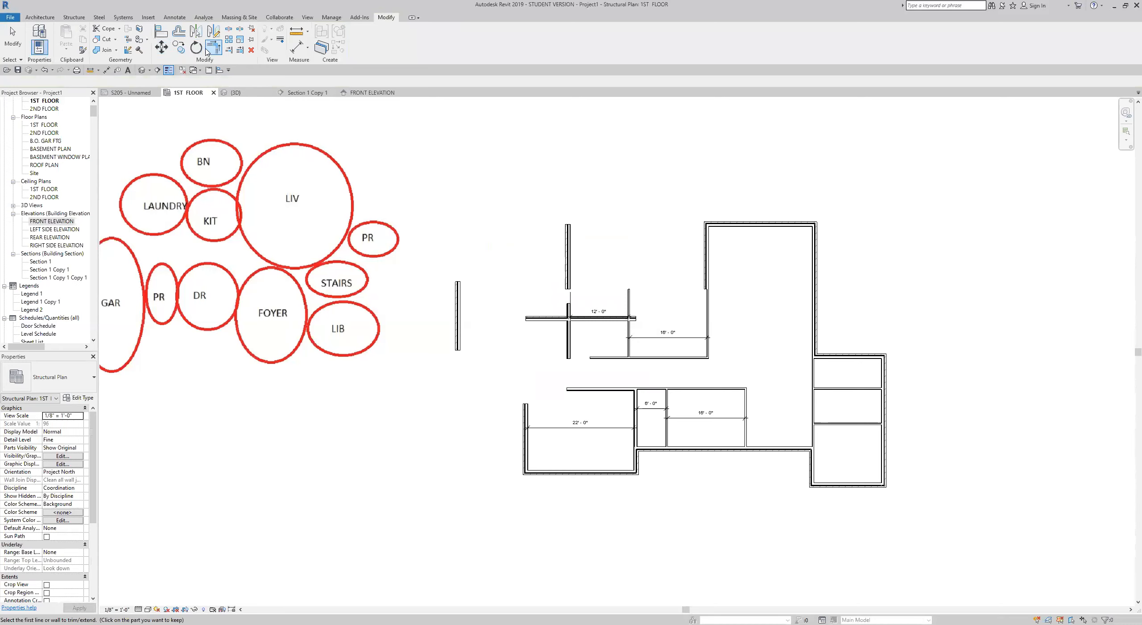
pyautogui.click(541, 319)
pyautogui.click(509, 324)
pyautogui.scroll(2, 535, 377)
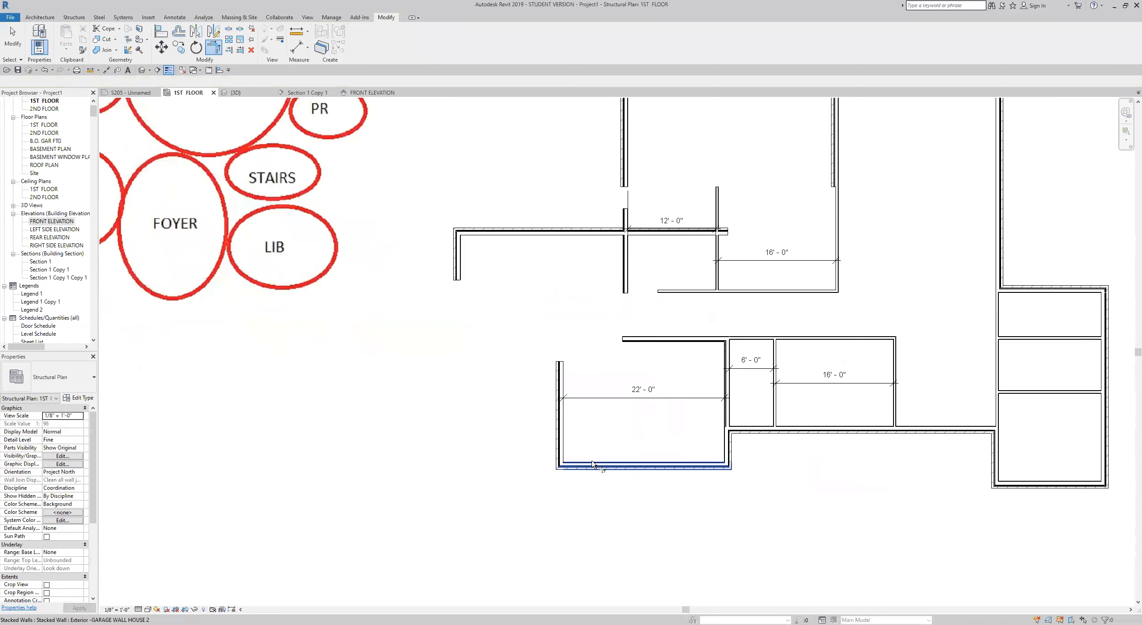
pyautogui.click(13, 33)
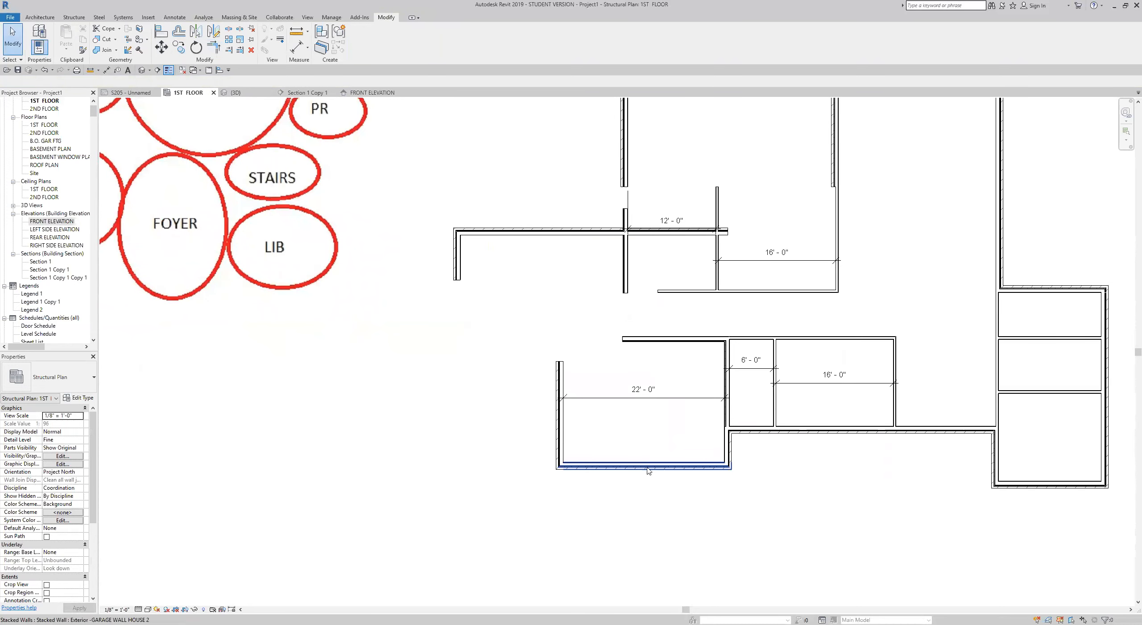
# - Copy the garage's south wall northwest to the north end of the 22' garage bay's west wall
pyautogui.click(644, 466)
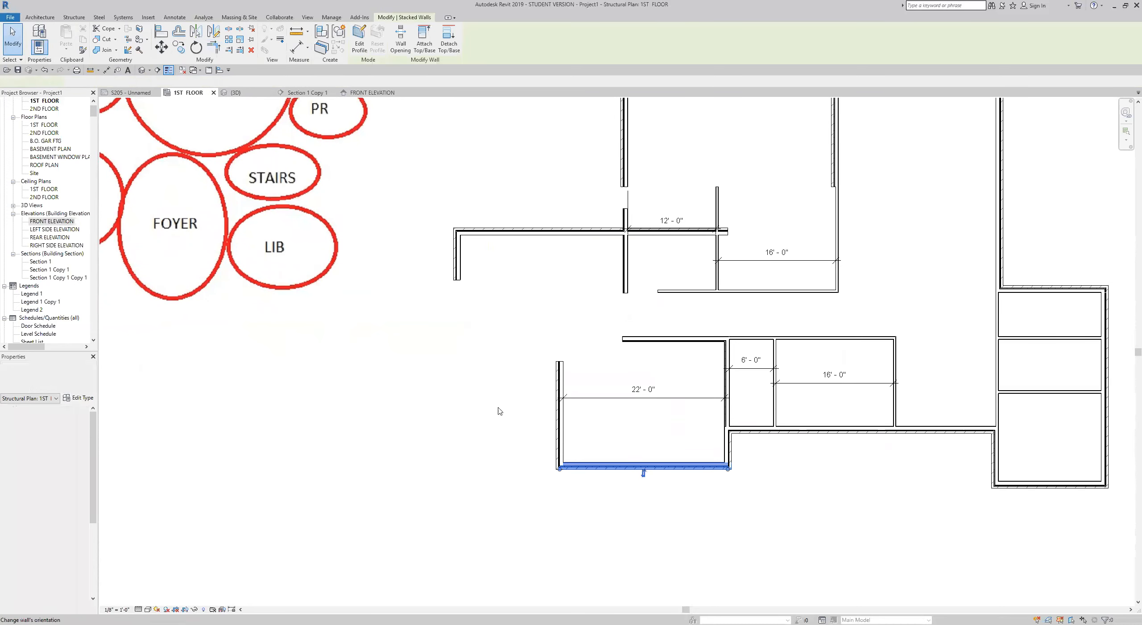
pyautogui.click(179, 46)
pyautogui.click(610, 466)
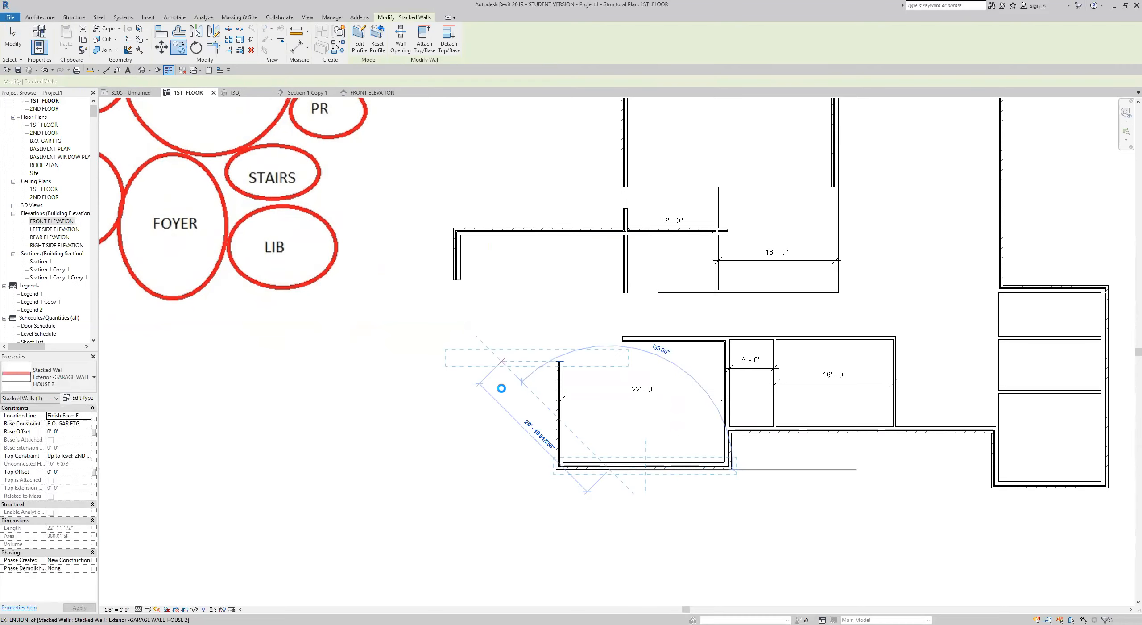
# - Trim the copied wall to both west garage walls and join the two stud garage walls into a corner
pyautogui.click(214, 47)
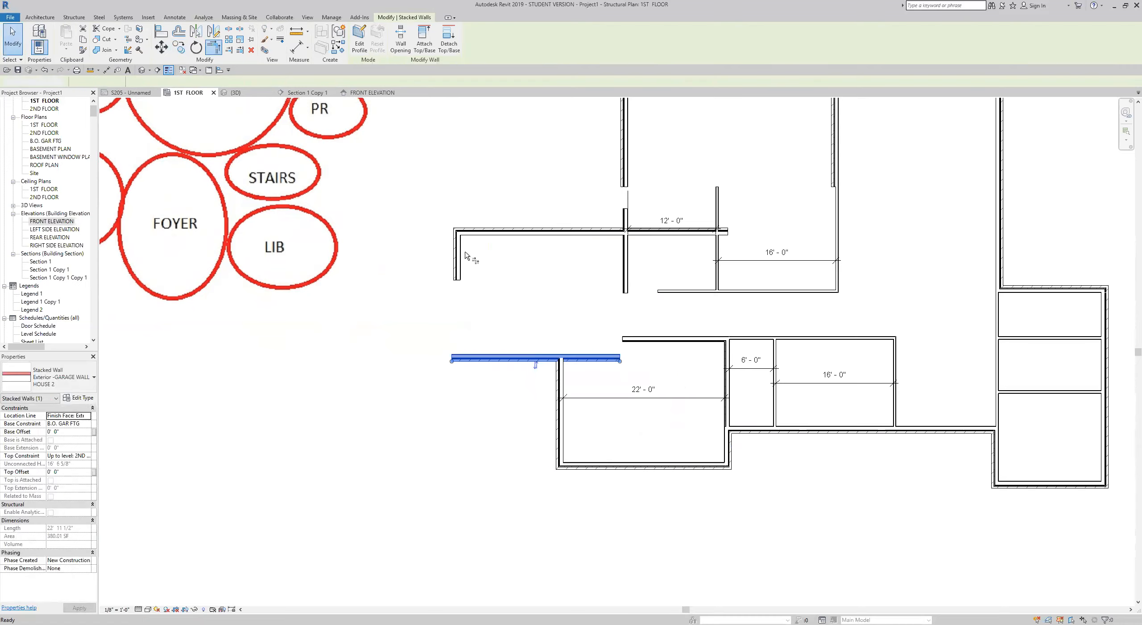
pyautogui.click(464, 284)
pyautogui.click(508, 357)
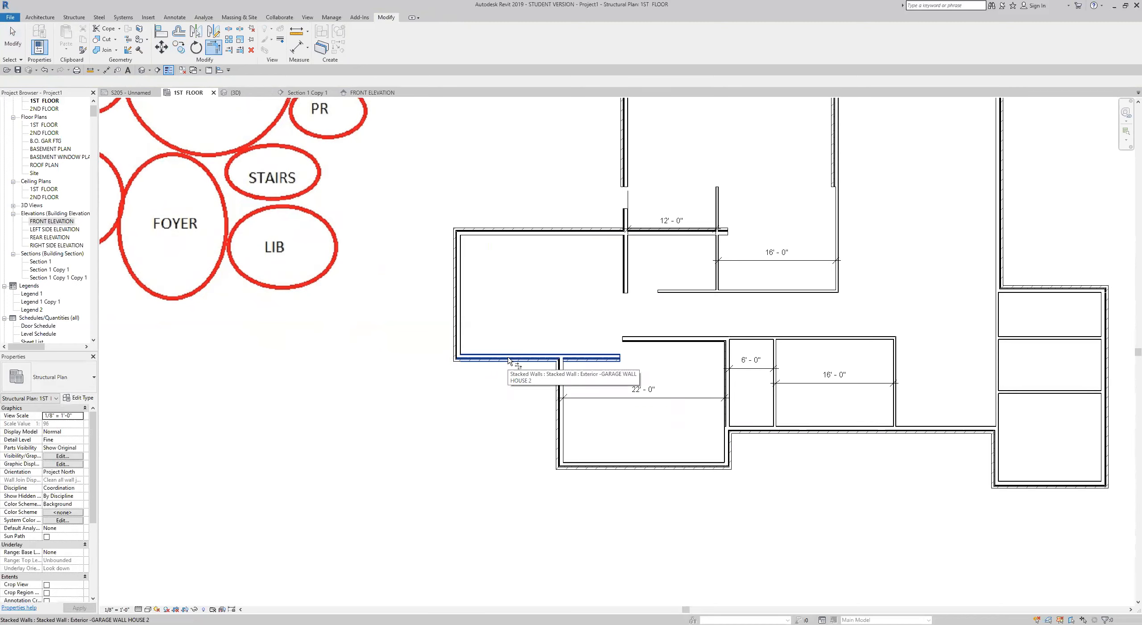
pyautogui.click(625, 259)
pyautogui.click(648, 379)
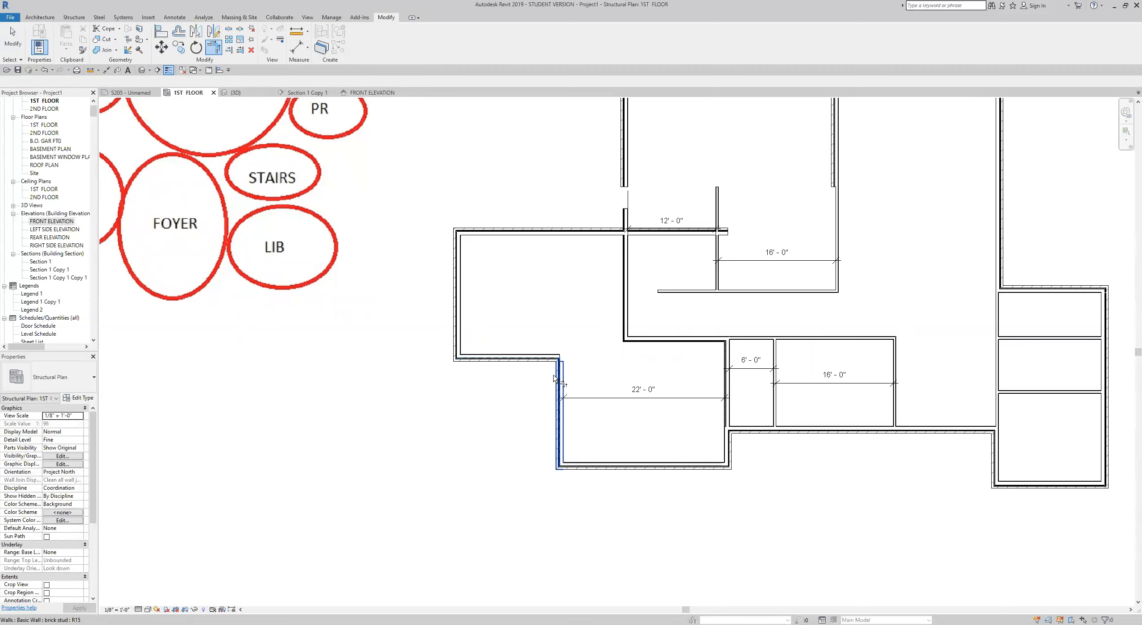
# - Trim the garage's north wall at the stud wall and extend the brick wall above down to that corner
pyautogui.scroll(-1, 540, 433)
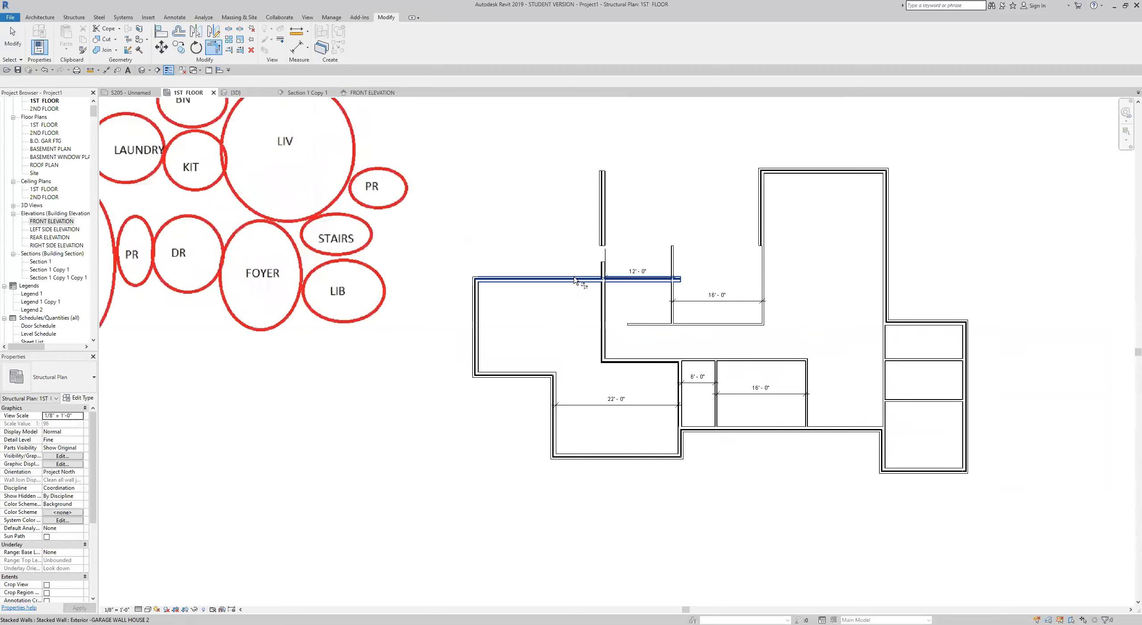
pyautogui.scroll(2, 575, 280)
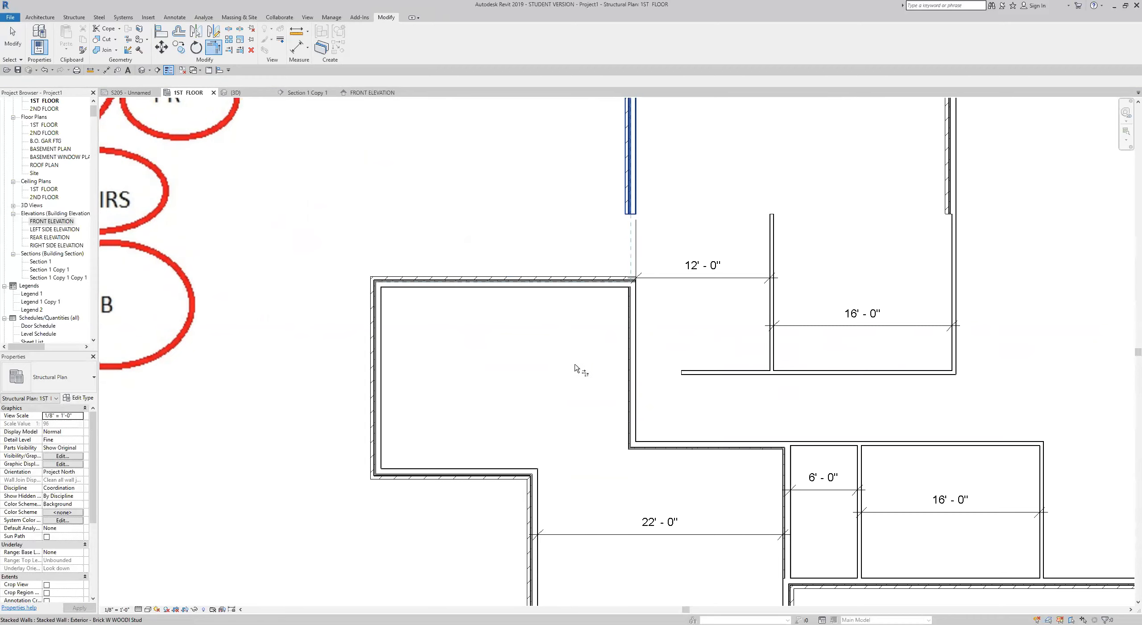
pyautogui.scroll(-2, 574, 367)
pyautogui.moveTo(575, 367); pyautogui.dragTo(566, 354, button='middle')
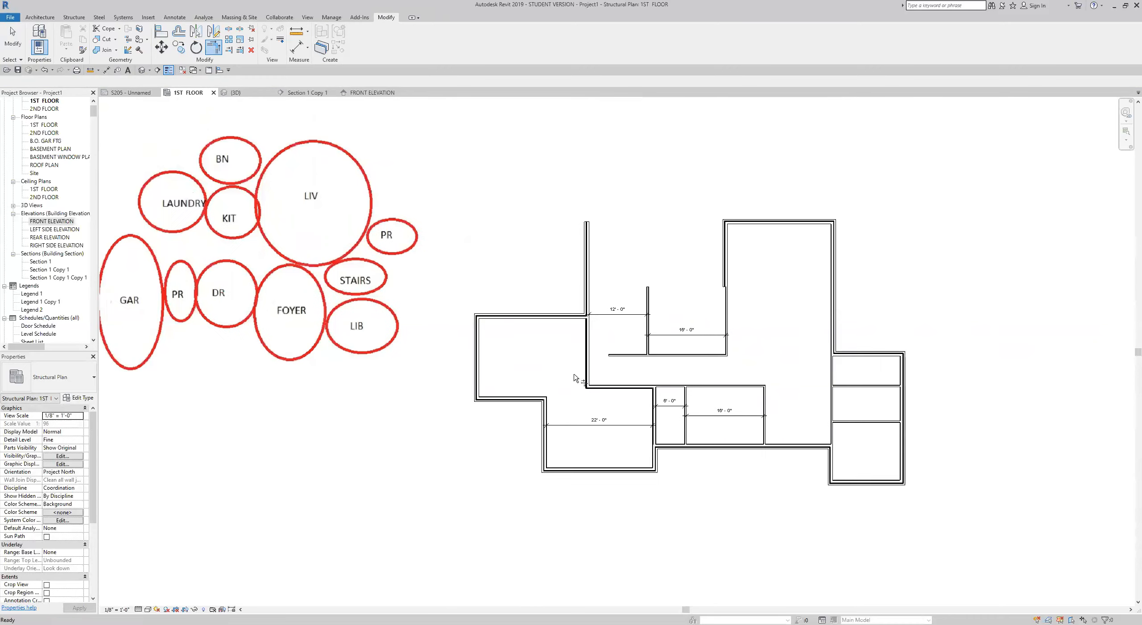
pyautogui.moveTo(597, 431); pyautogui.dragTo(561, 429, button='middle')
pyautogui.moveTo(627, 466); pyautogui.dragTo(720, 458, button='middle')
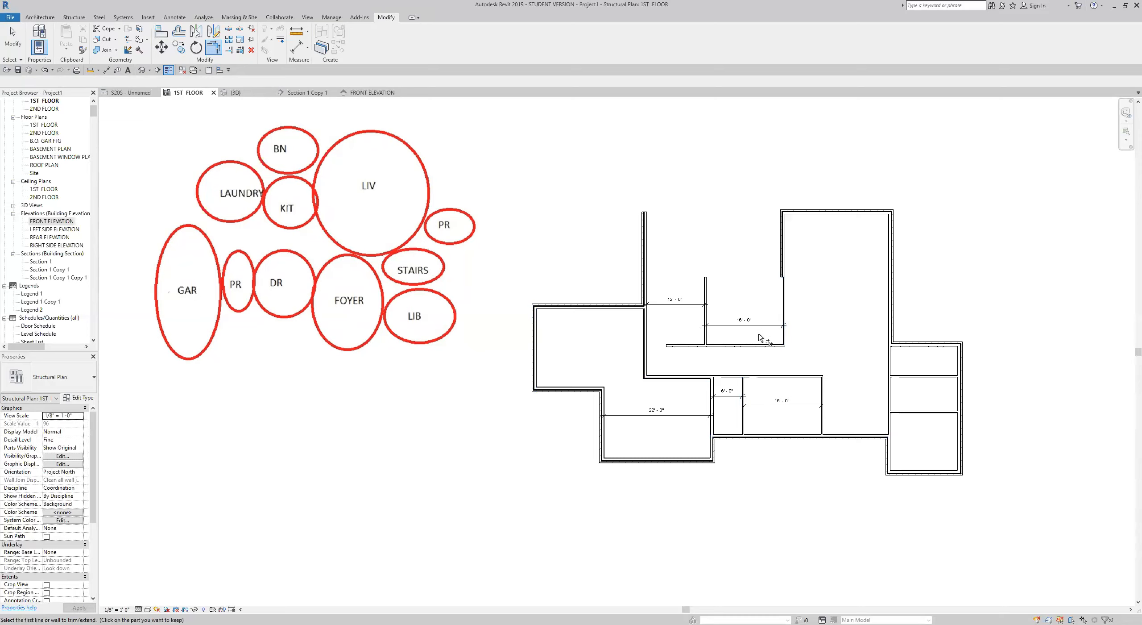
pyautogui.scroll(2, 744, 273)
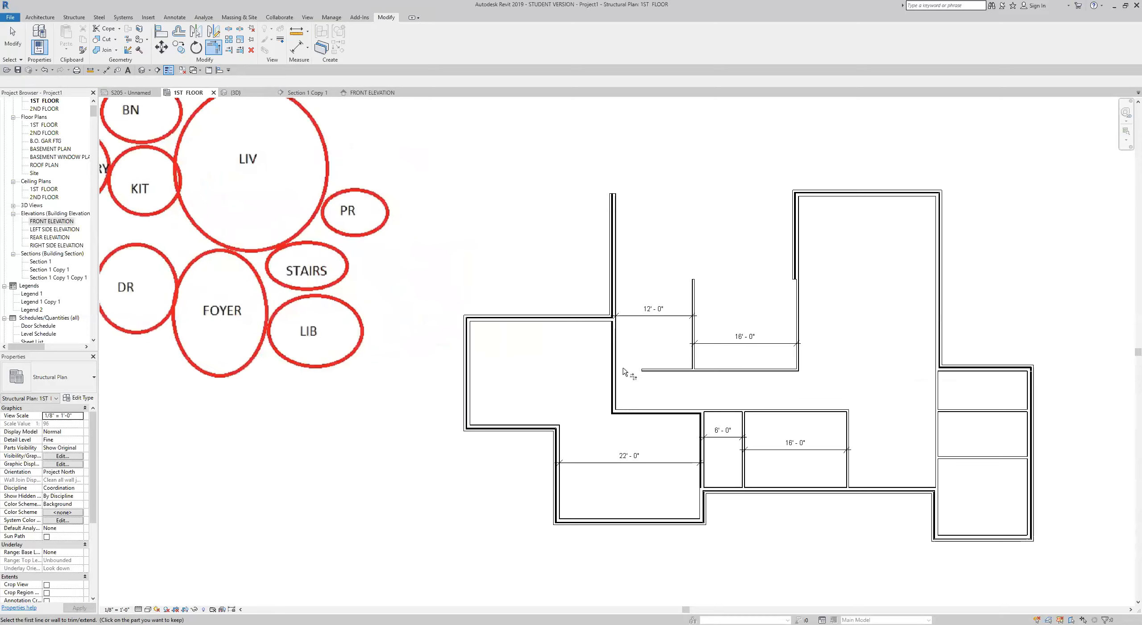
pyautogui.scroll(2, 627, 377)
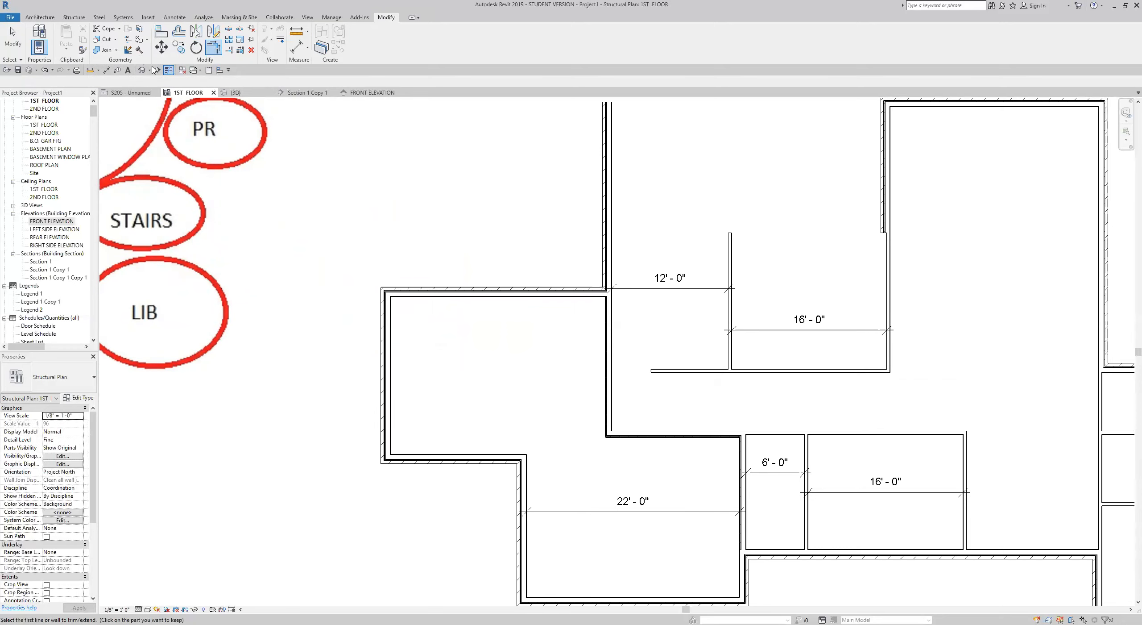
pyautogui.scroll(-3, 633, 308)
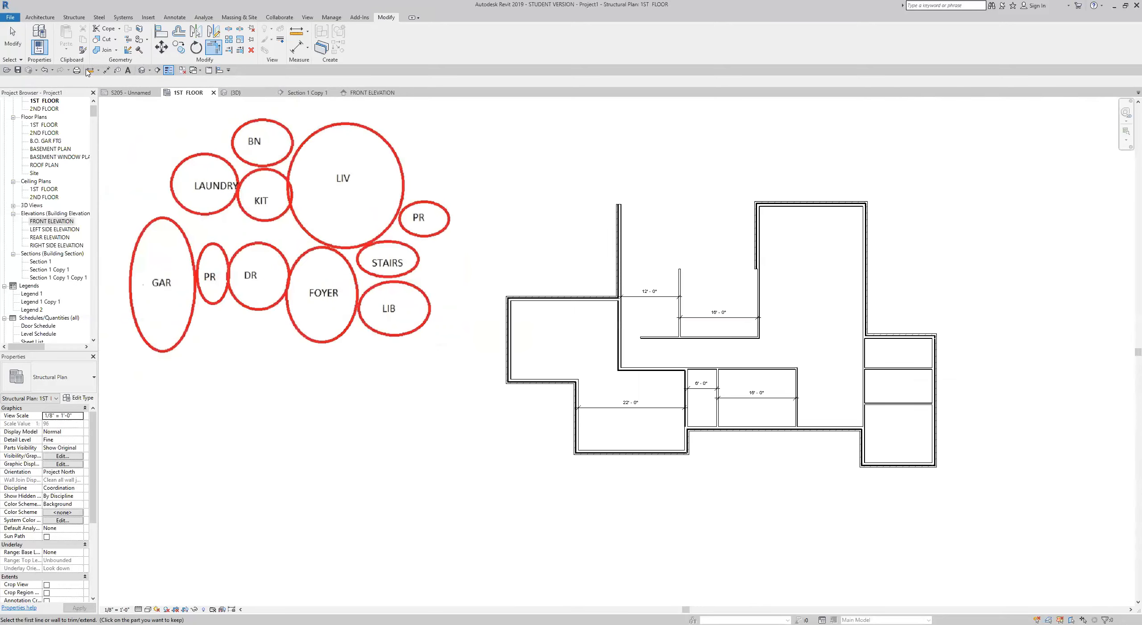
# - Copy the tall room's north brick wall southwest, across the brick wall that rises from the garage
pyautogui.press('Escape')
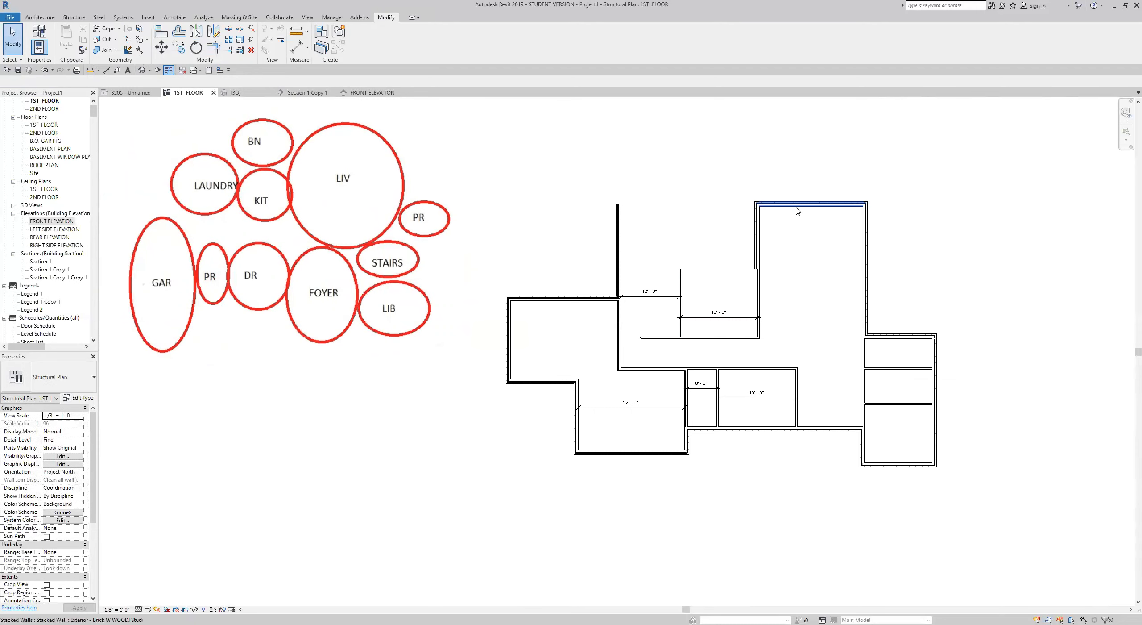
pyautogui.click(812, 204)
pyautogui.click(178, 47)
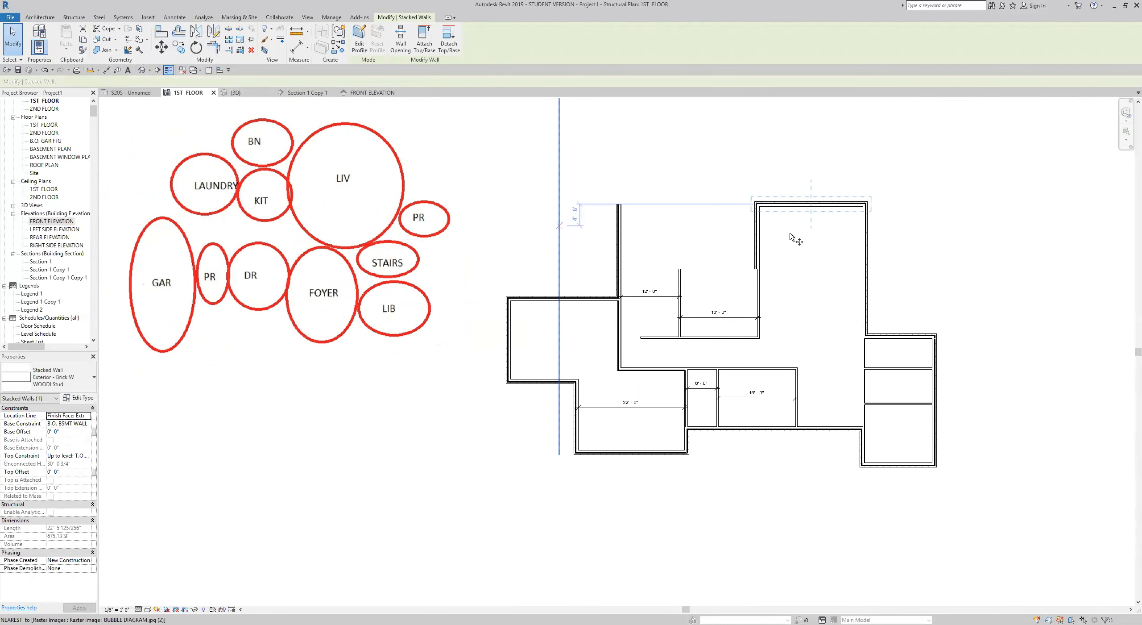
pyautogui.click(791, 211)
pyautogui.click(646, 260)
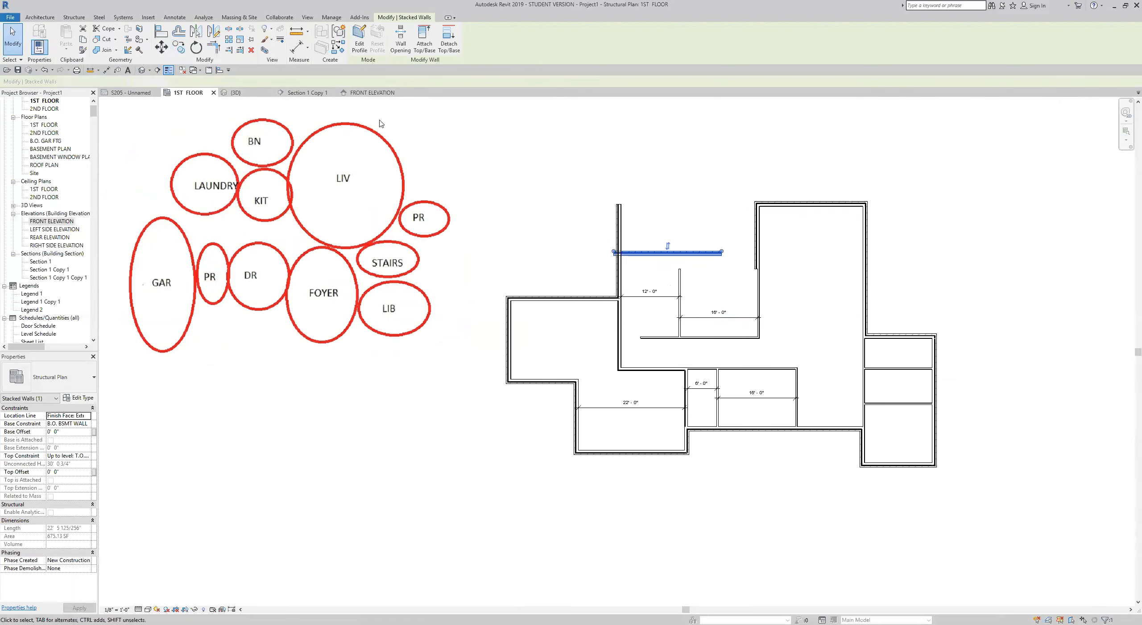
# - Trim the copied north wall and the brick wall above the garage into a corner
pyautogui.press('Escape')
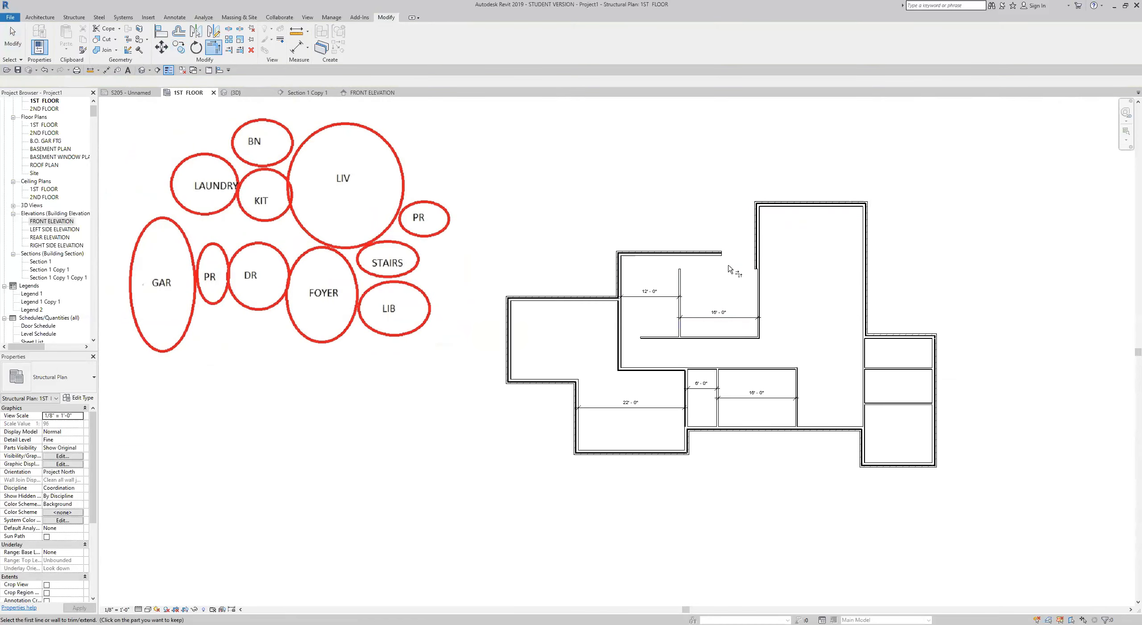
pyautogui.scroll(2, 730, 267)
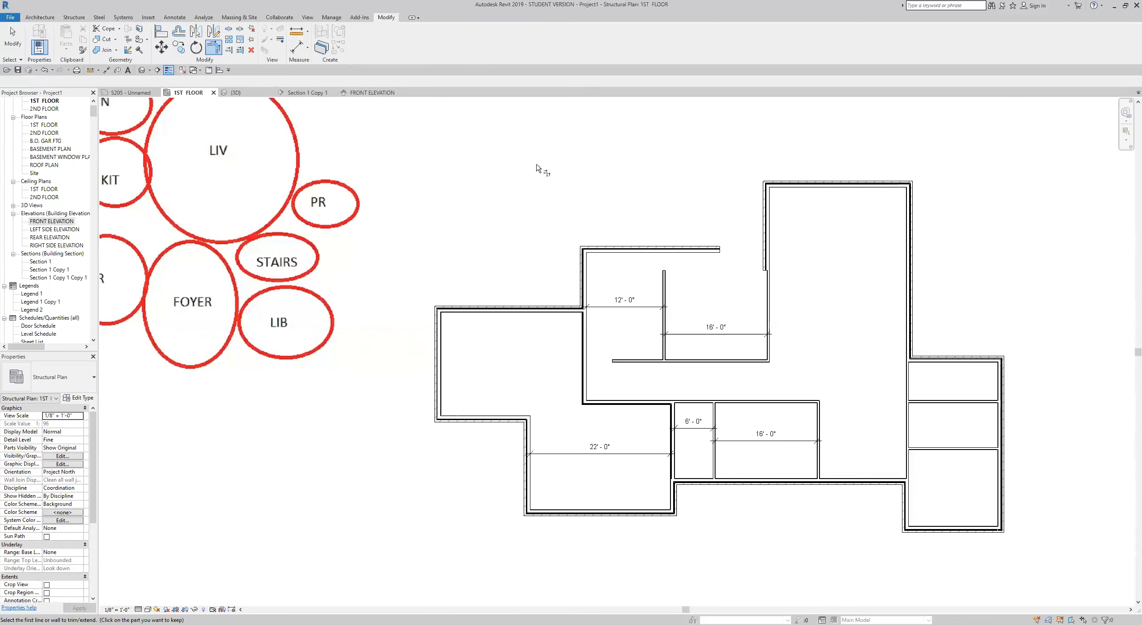
pyautogui.click(13, 38)
pyautogui.click(766, 228)
pyautogui.click(196, 46)
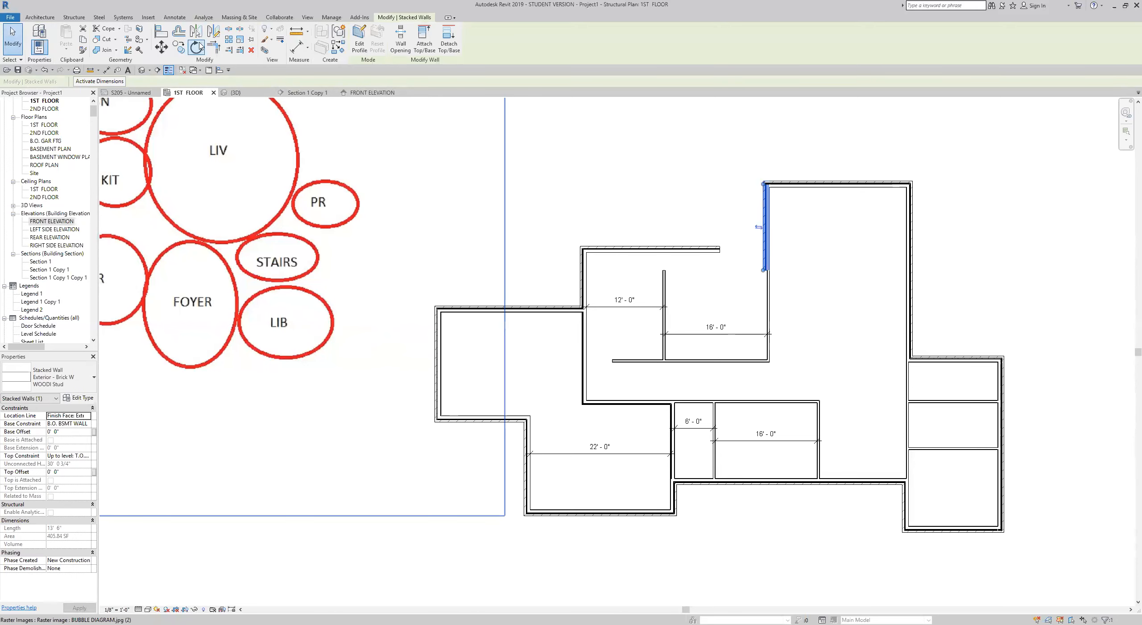
pyautogui.click(620, 213)
pyautogui.click(660, 229)
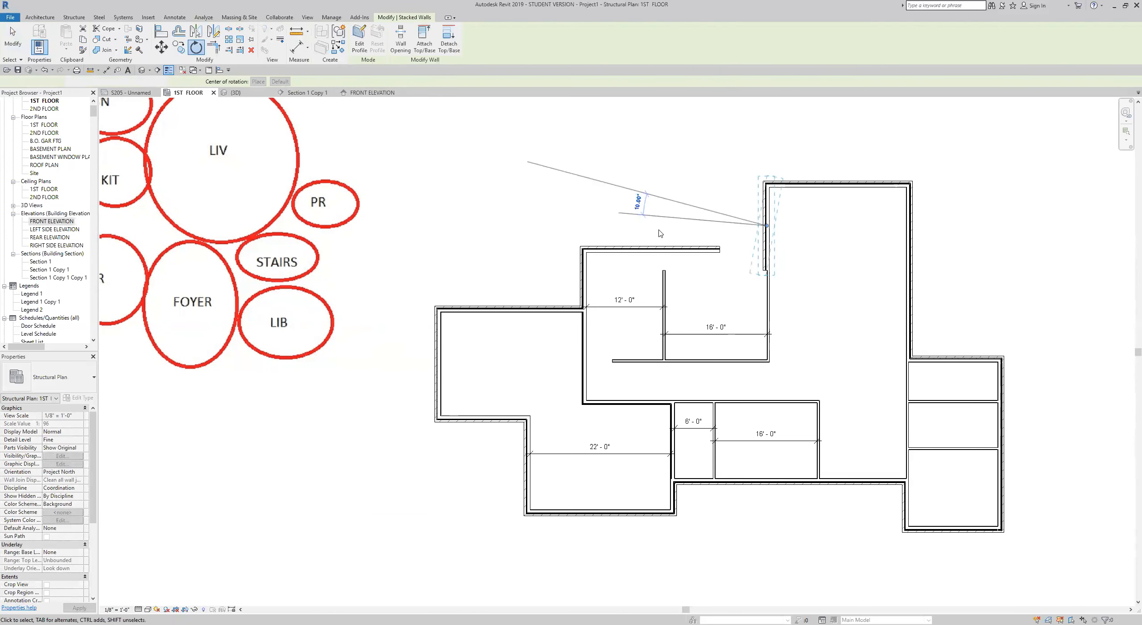
pyautogui.press('Delete')
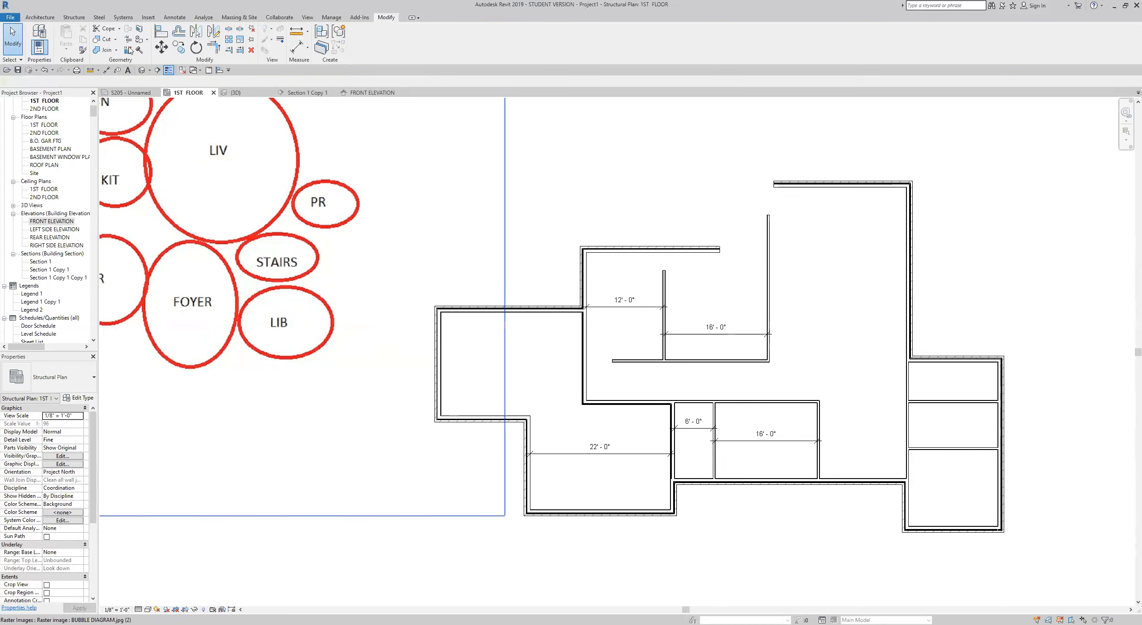
pyautogui.click(47, 71)
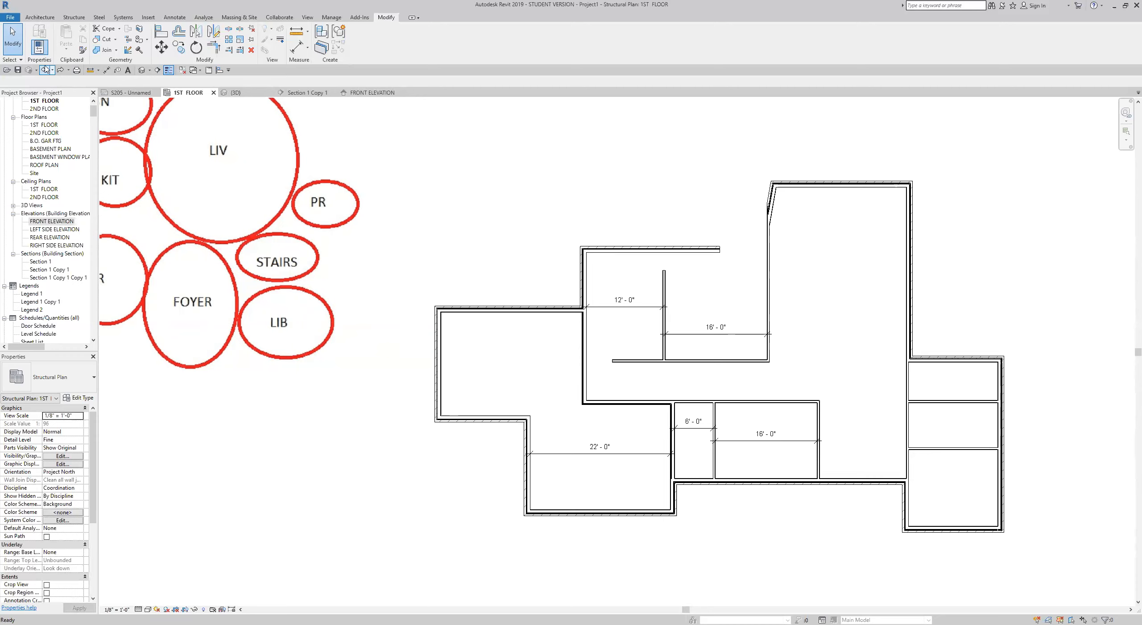
# - Copy the tall room's short west brick wall westward so it crosses the new north wall above the 12' room's east partition
pyautogui.click(766, 233)
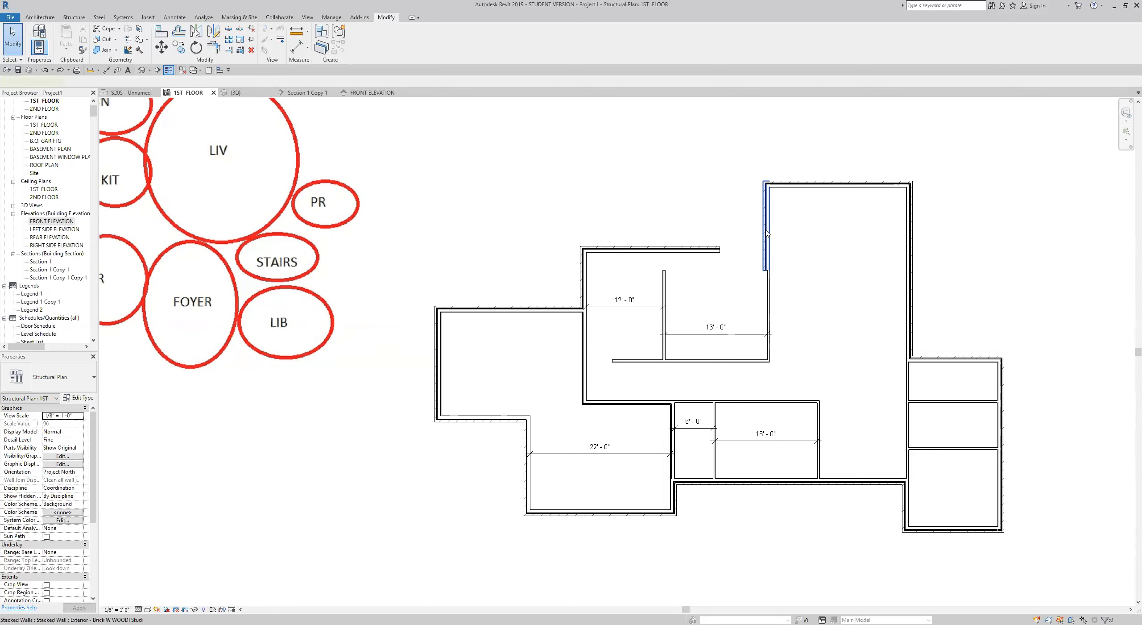
pyautogui.click(179, 47)
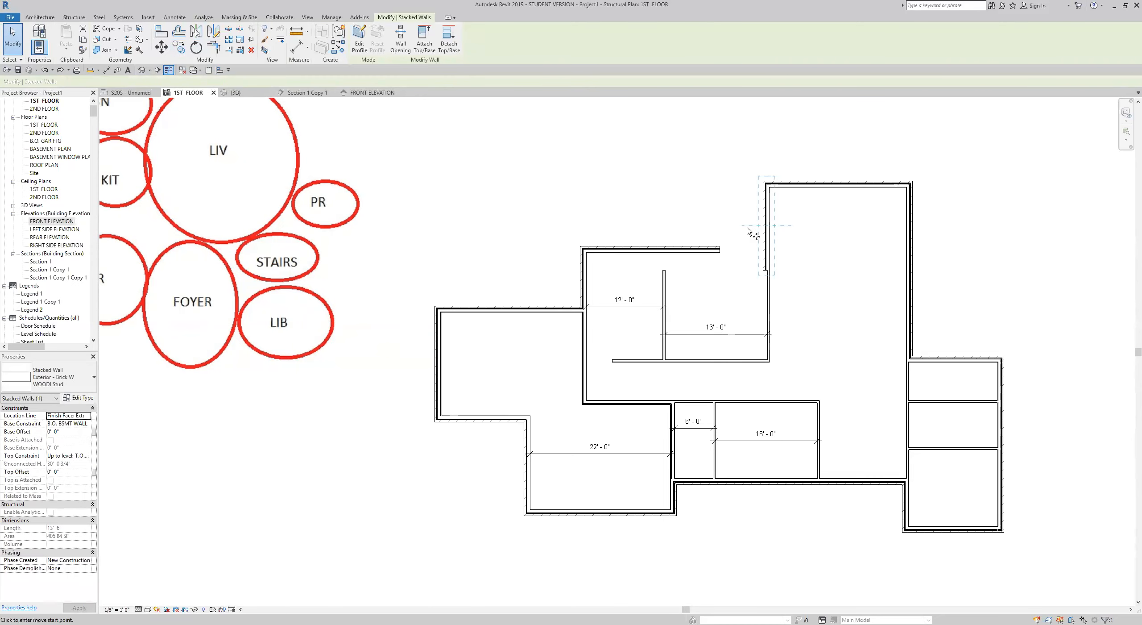
pyautogui.click(754, 227)
pyautogui.click(681, 241)
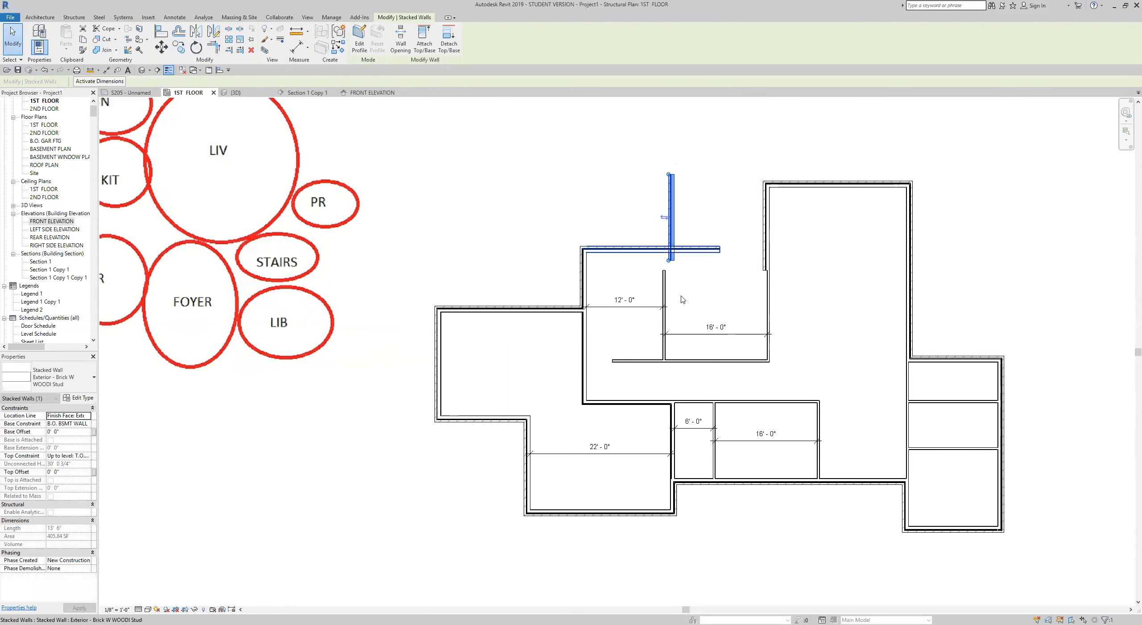
# - Align the copied brick wall's east face with the east face of the partition between the 12' and 16' rooms
pyautogui.scroll(5, 682, 286)
pyautogui.moveTo(679, 250); pyautogui.dragTo(708, 300, button='middle')
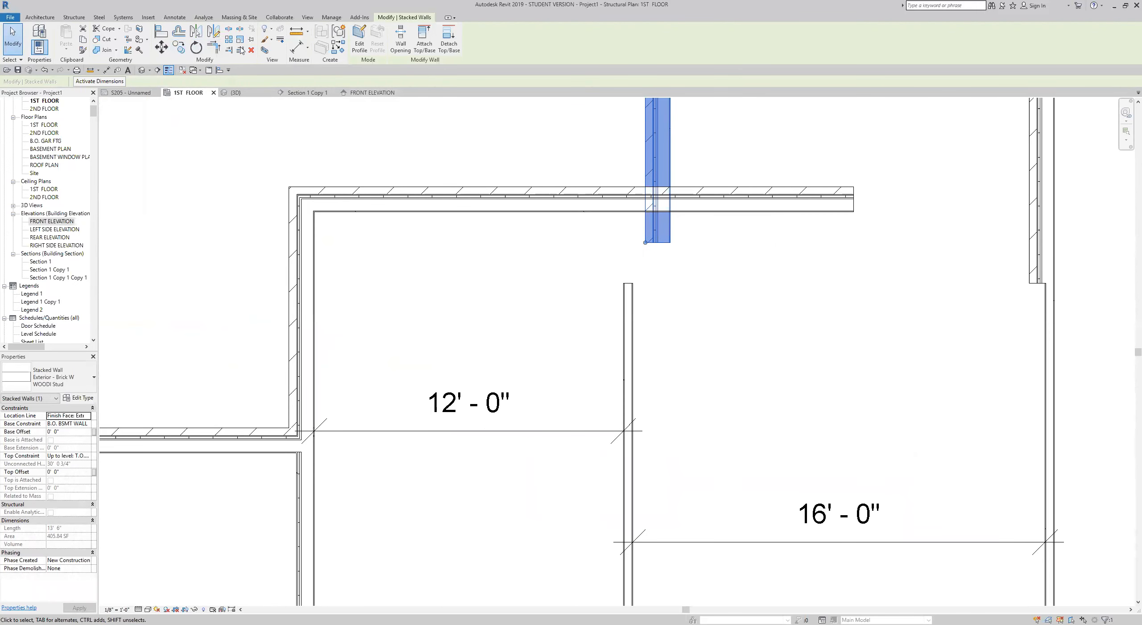
pyautogui.click(161, 32)
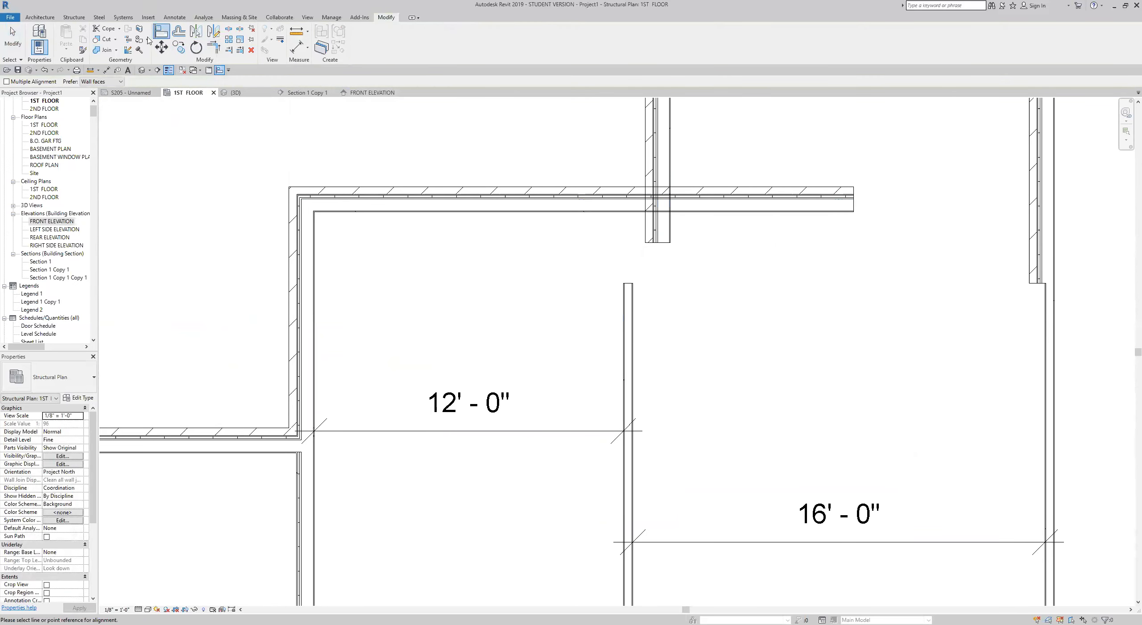
pyautogui.click(633, 308)
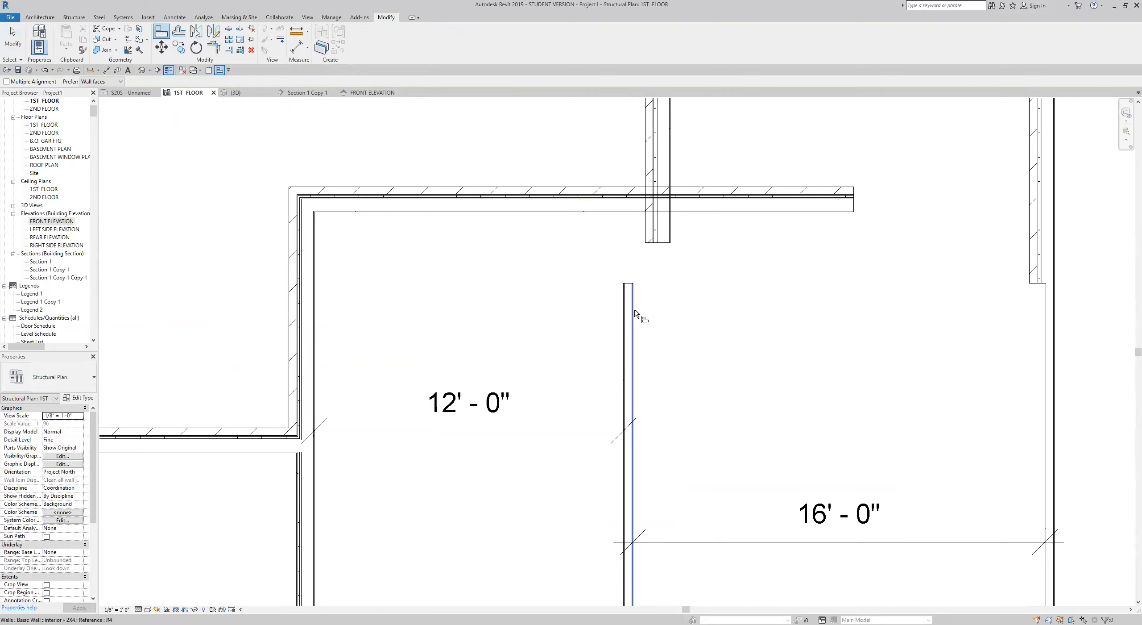
pyautogui.click(670, 179)
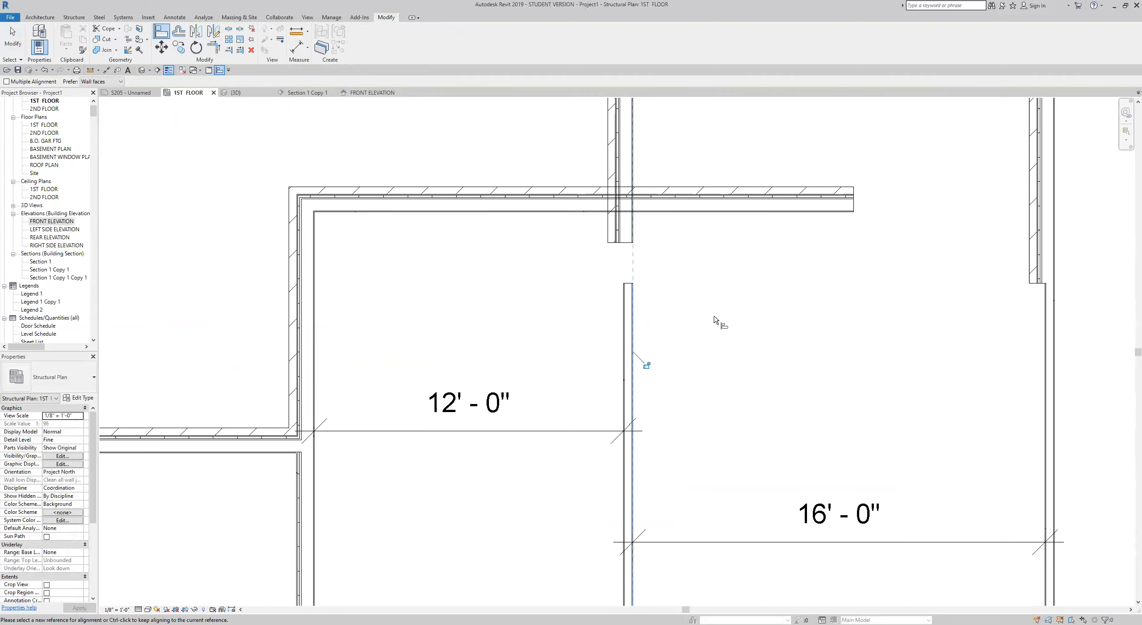
pyautogui.scroll(-6, 714, 320)
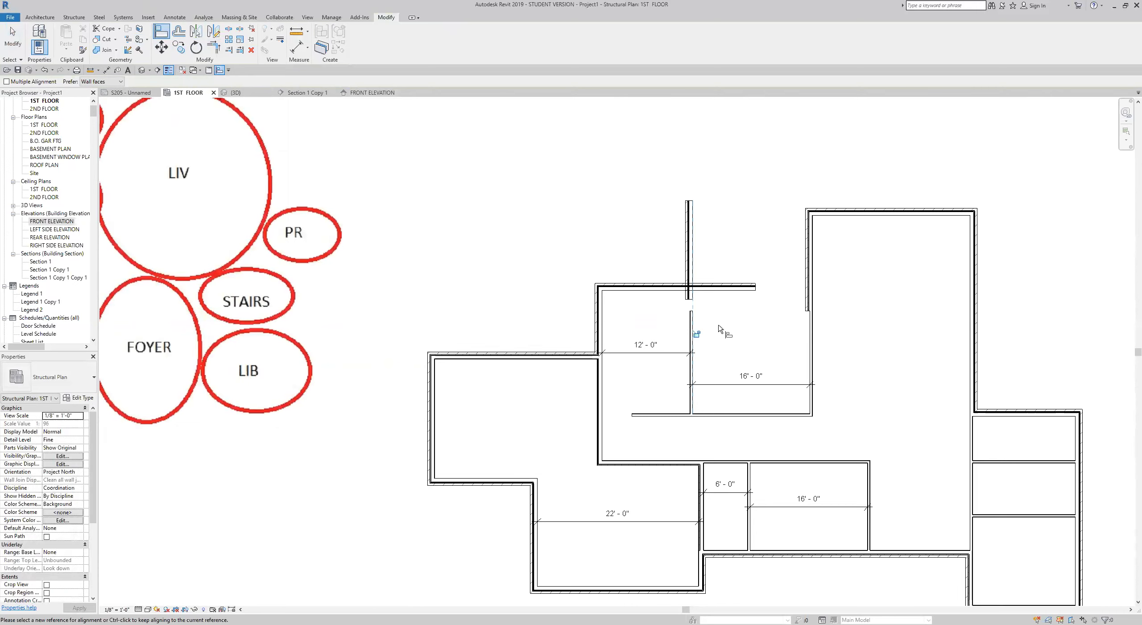
pyautogui.press('Escape')
pyautogui.press('Escape')
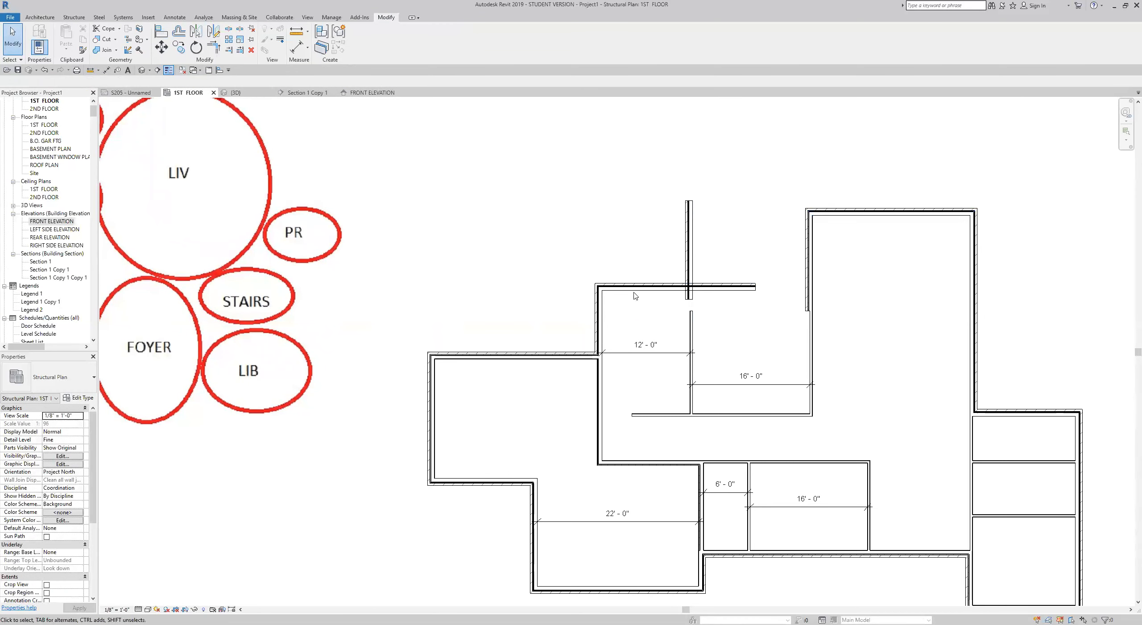
# - Copy the 12' room's north brick wall northward so it crosses the brick wall copied above the partition
pyautogui.click(603, 286)
pyautogui.click(740, 286)
pyautogui.click(751, 225)
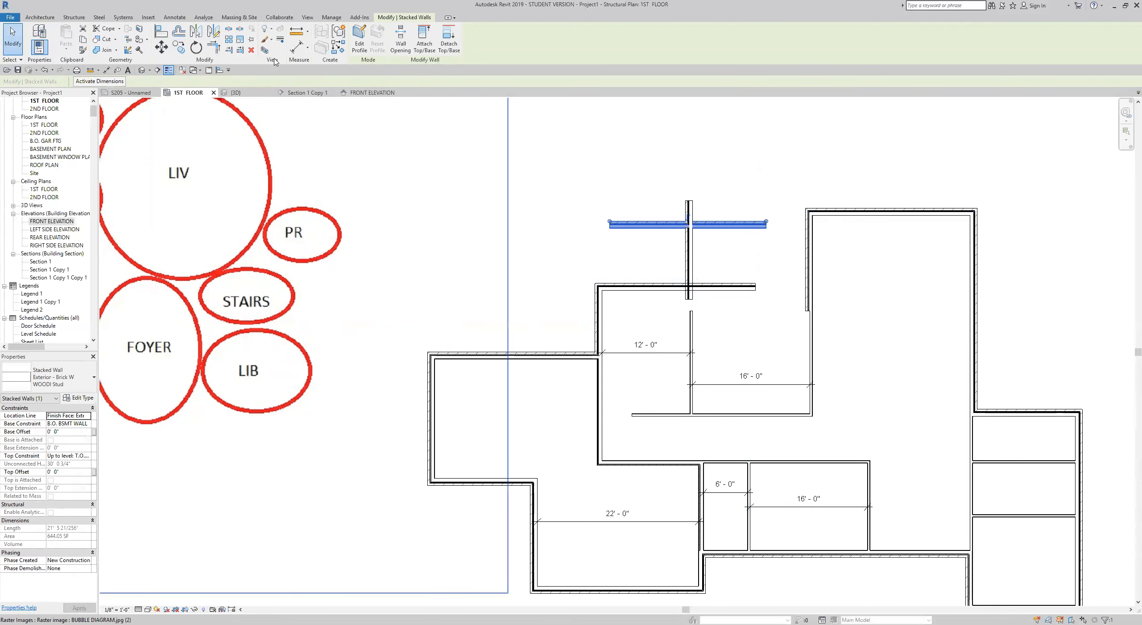
# - Trim the copied west brick wall and the new upper north wall into a corner
pyautogui.click(213, 47)
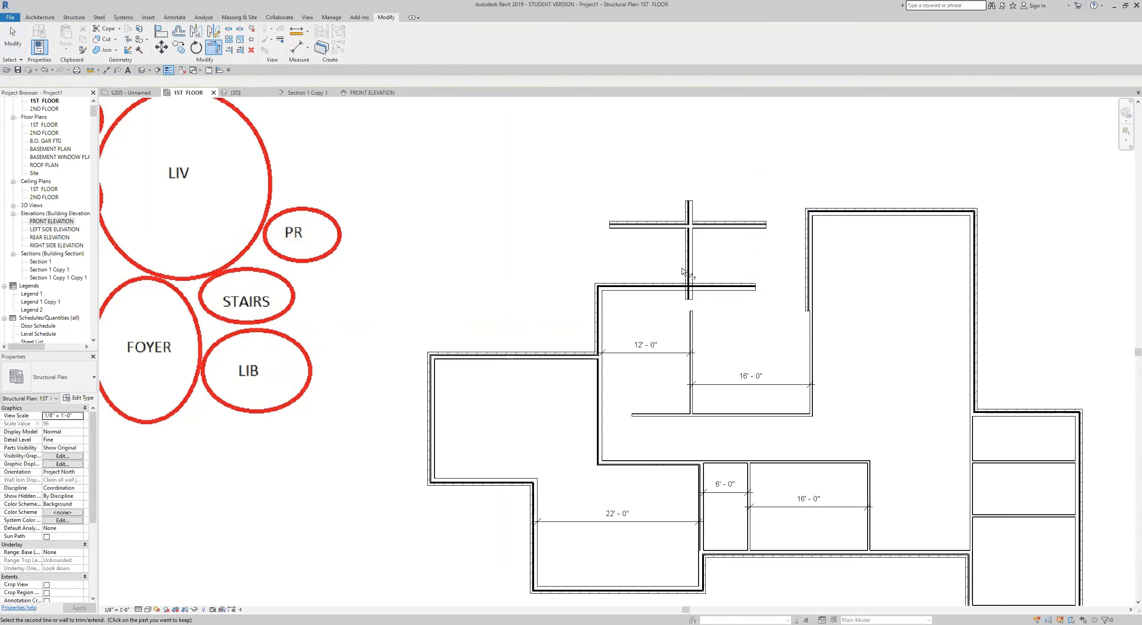
pyautogui.click(690, 256)
pyautogui.click(734, 228)
# - Trim the tall room's short west brick wall and the 16' room's new north wall into a corner
pyautogui.scroll(4, 794, 225)
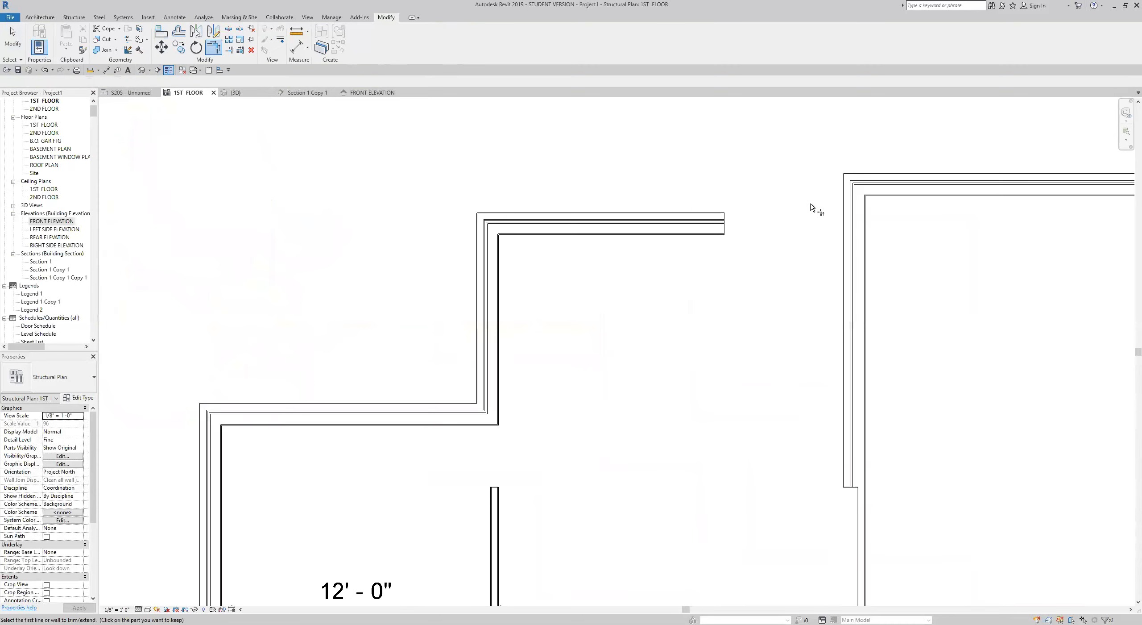
pyautogui.click(862, 216)
pyautogui.click(678, 298)
pyautogui.scroll(-5, 652, 277)
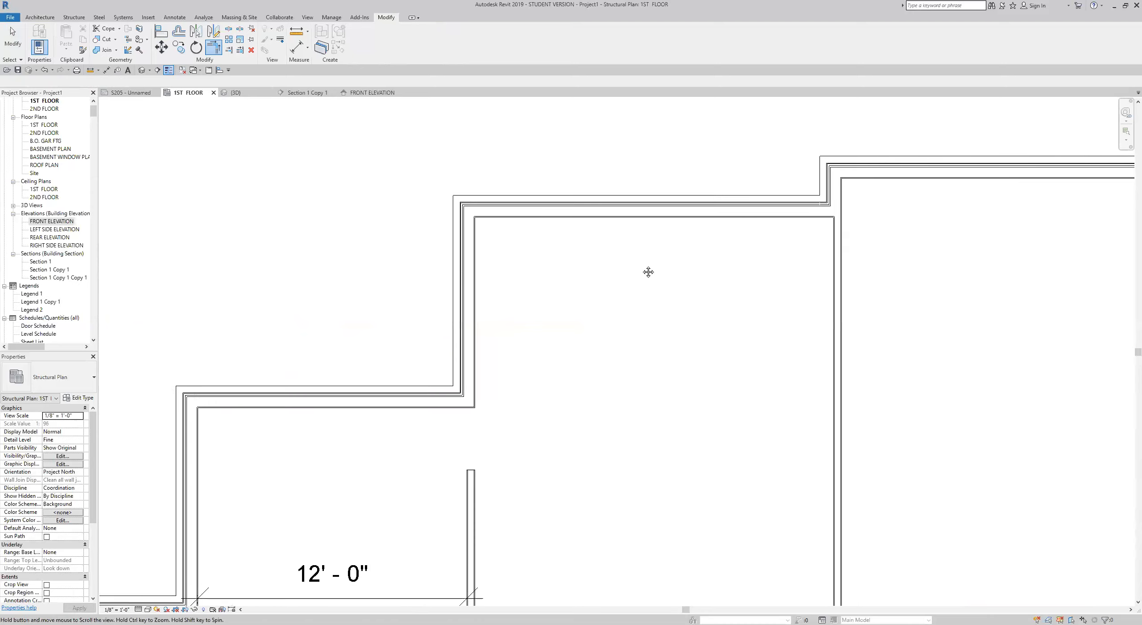
pyautogui.scroll(4, 631, 305)
pyautogui.press('Escape')
pyautogui.press('Escape')
# - Extend the partition between the 12' and 16' rooms north to meet the exterior brick wall corner
pyautogui.scroll(2, 584, 323)
pyautogui.moveTo(615, 293); pyautogui.dragTo(788, 298, button='middle')
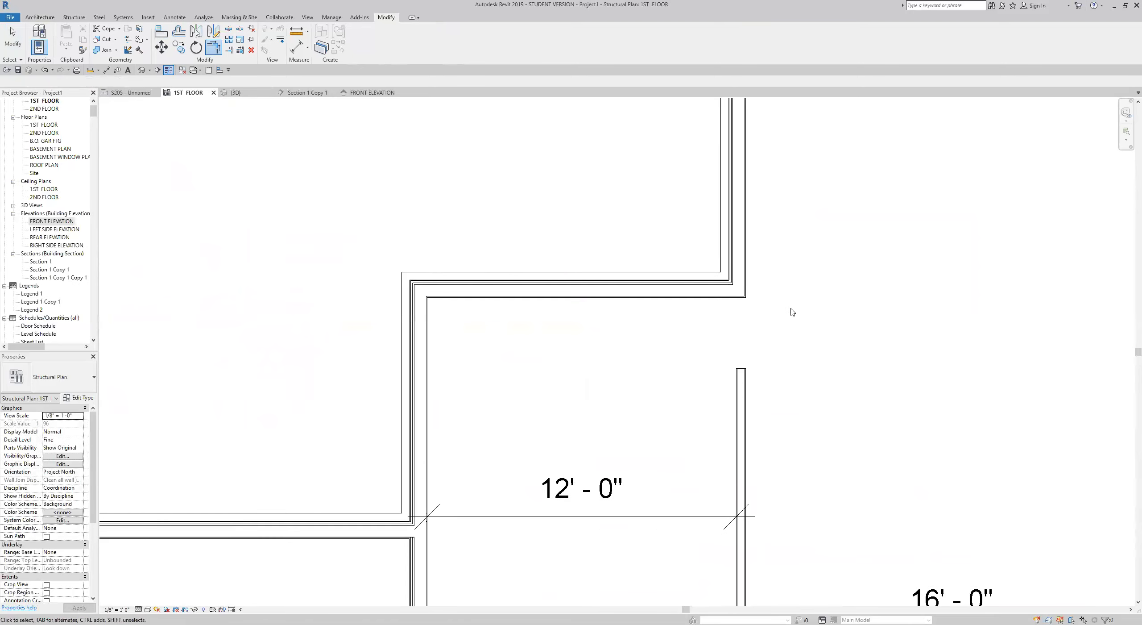
pyautogui.click(751, 373)
pyautogui.moveTo(741, 370); pyautogui.dragTo(740, 290)
pyautogui.scroll(-4, 842, 387)
pyautogui.click(841, 387)
# - Extend the partition south of the 12' and 16' rooms west to the garage stud wall
pyautogui.moveTo(860, 510); pyautogui.dragTo(871, 303, button='middle')
pyautogui.scroll(3, 716, 360)
pyautogui.click(716, 357)
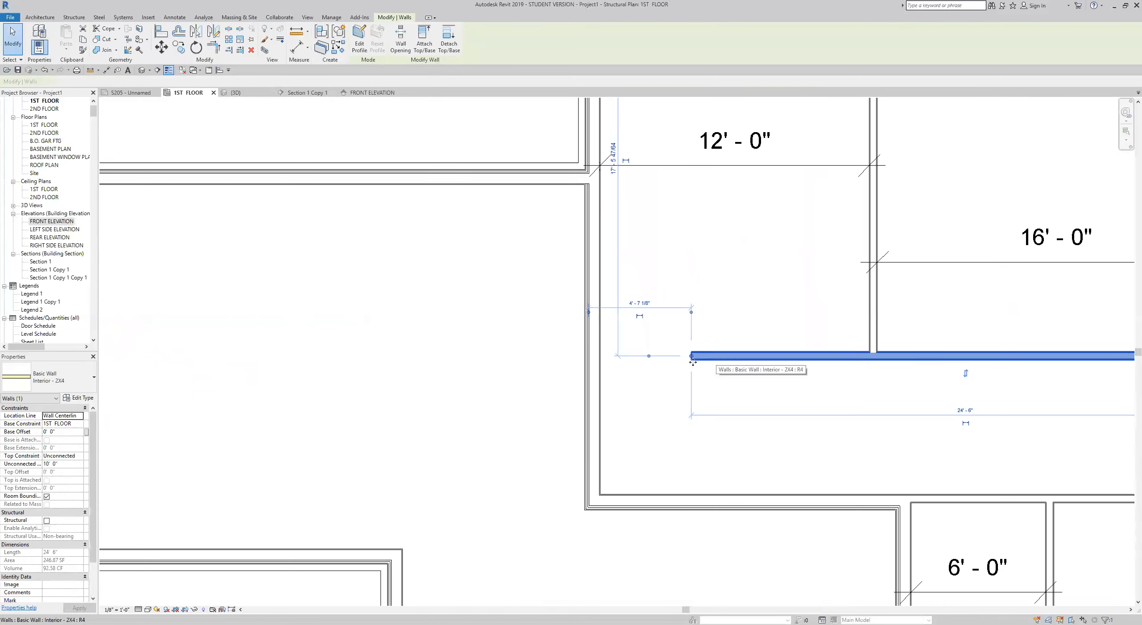
pyautogui.moveTo(693, 356); pyautogui.dragTo(605, 355)
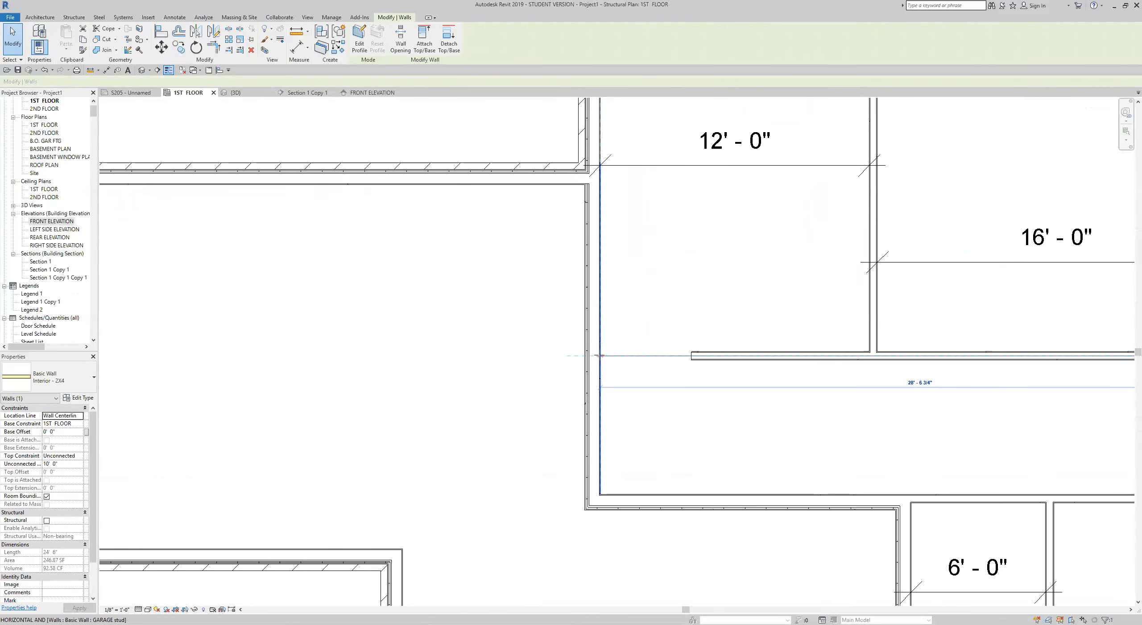
pyautogui.scroll(-2, 686, 354)
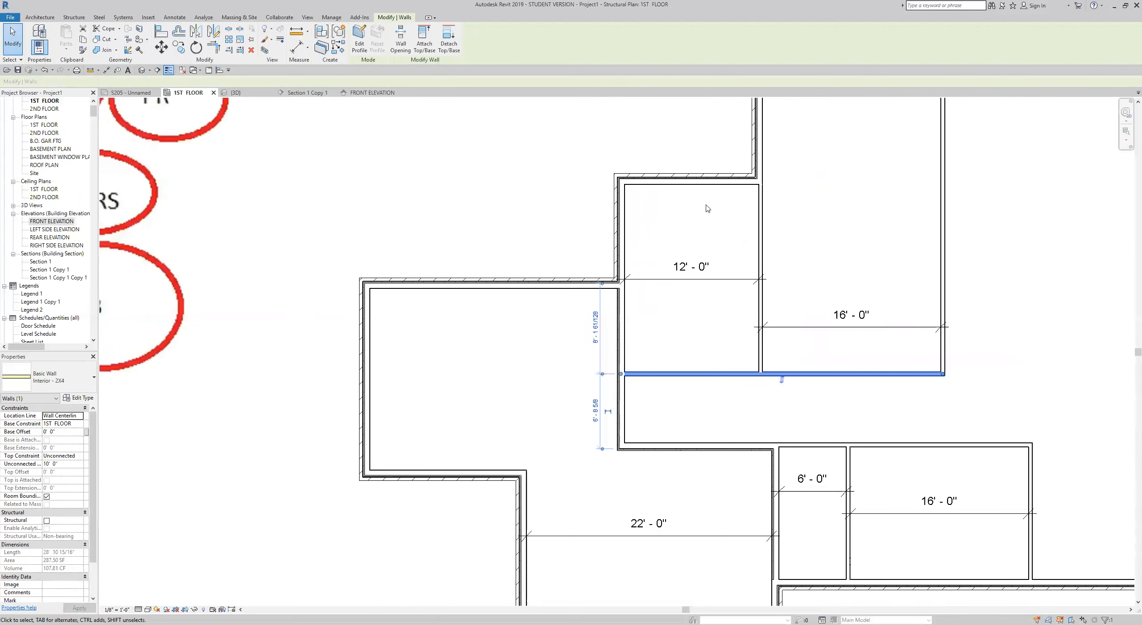
pyautogui.click(711, 324)
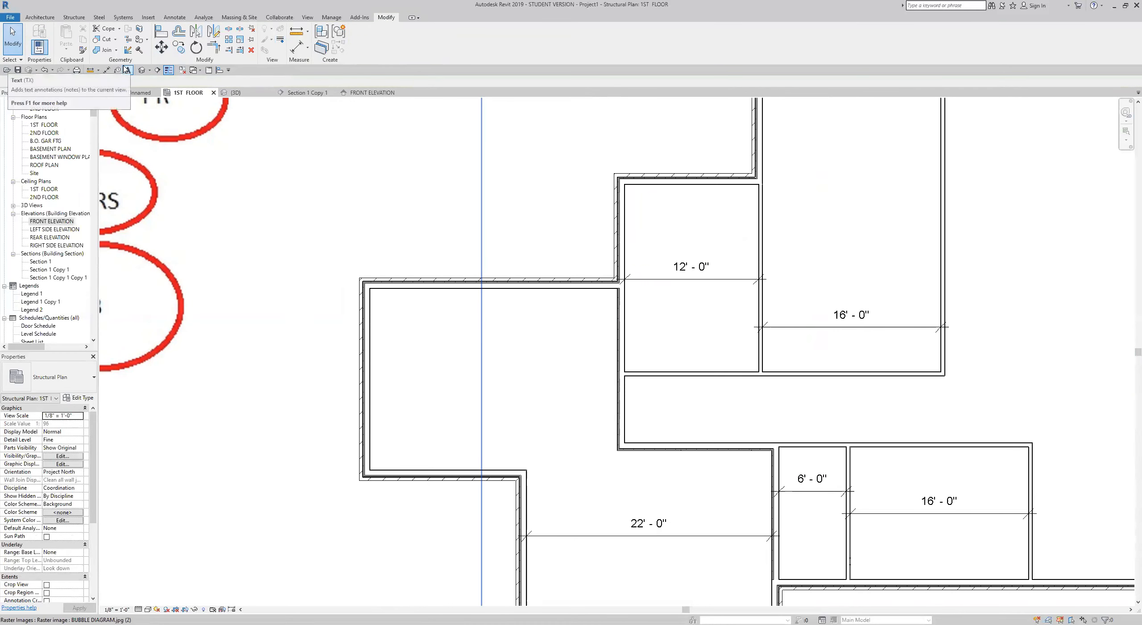
# - Dimension the 12' room's depth between its south partition and north brick wall
pyautogui.click(106, 70)
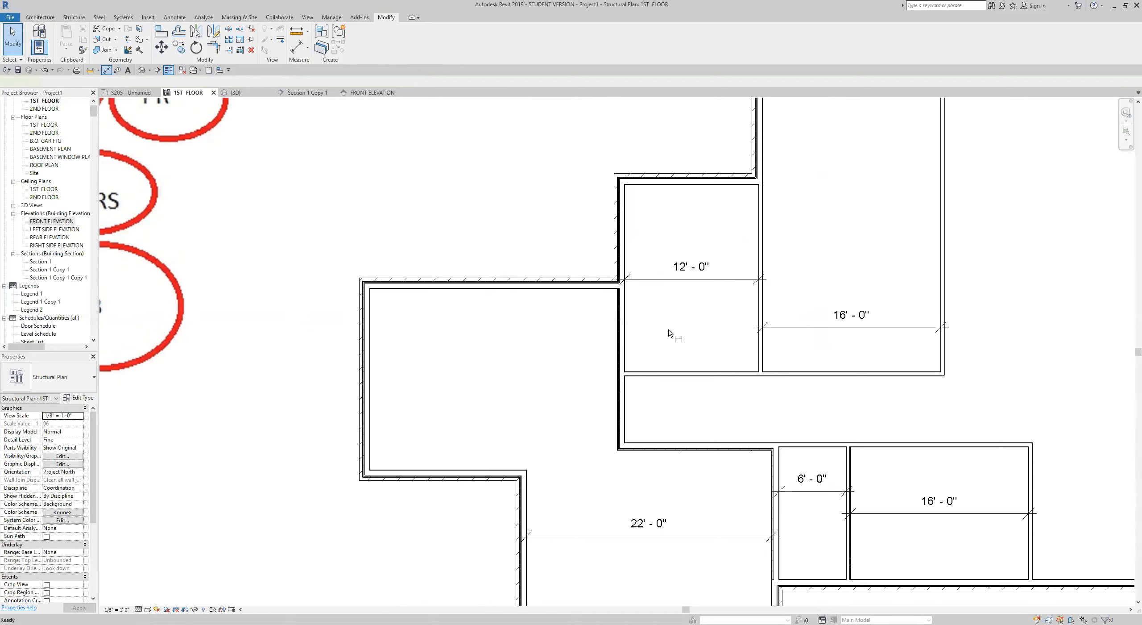
pyautogui.click(674, 371)
pyautogui.click(658, 183)
pyautogui.click(576, 196)
pyautogui.click(12, 39)
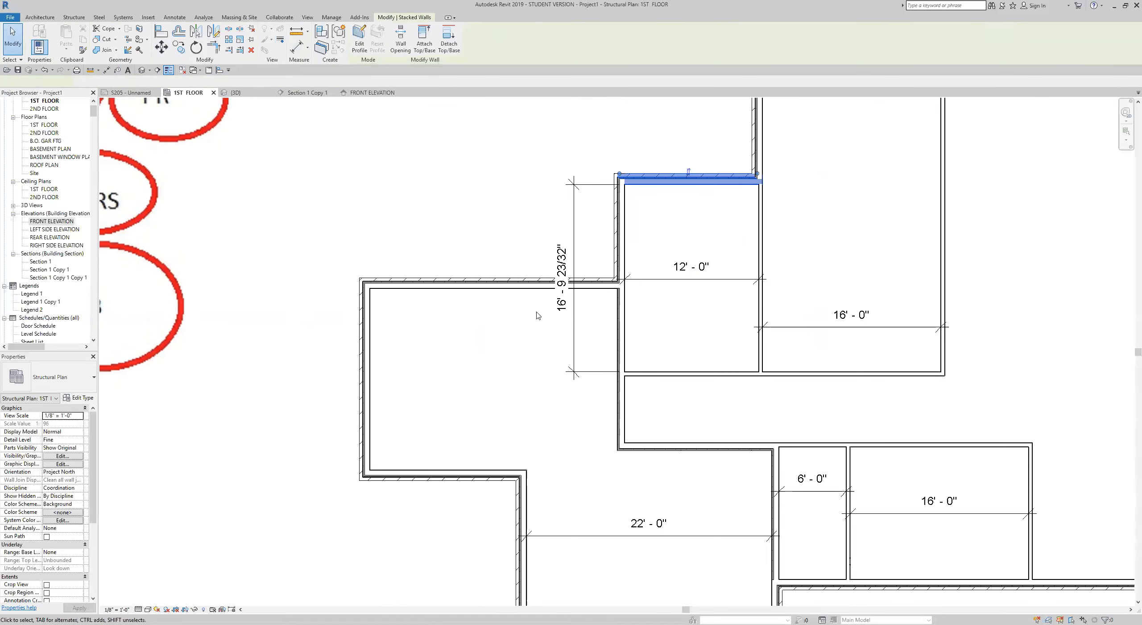
# - Move the 12' room's north brick wall by setting the room's depth dimension to 14'
pyautogui.click(669, 176)
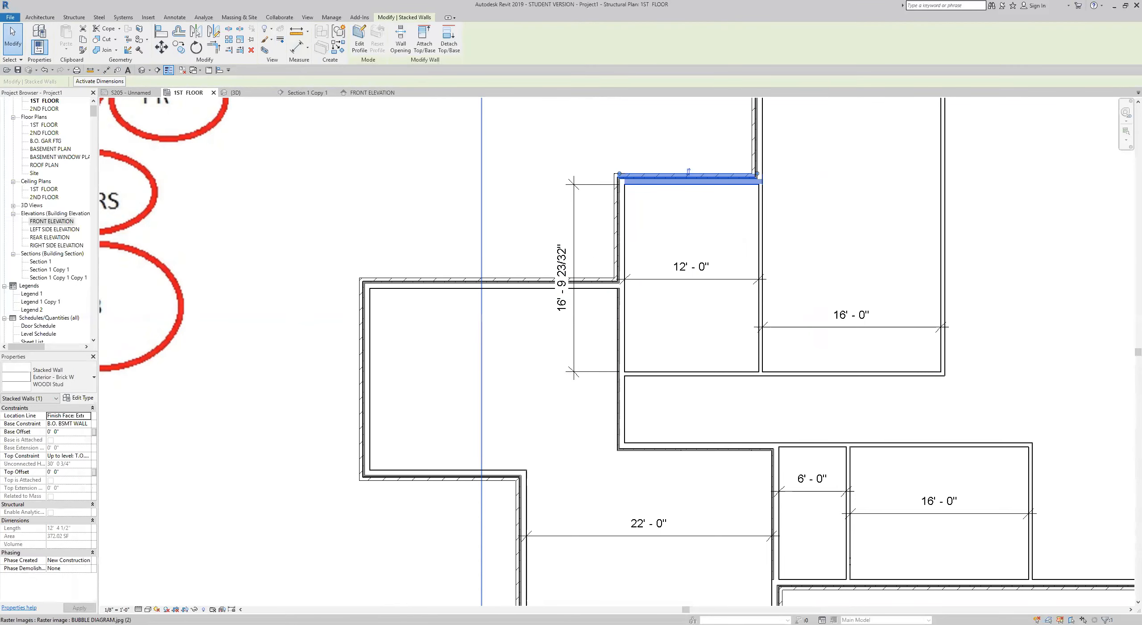
pyautogui.click(100, 81)
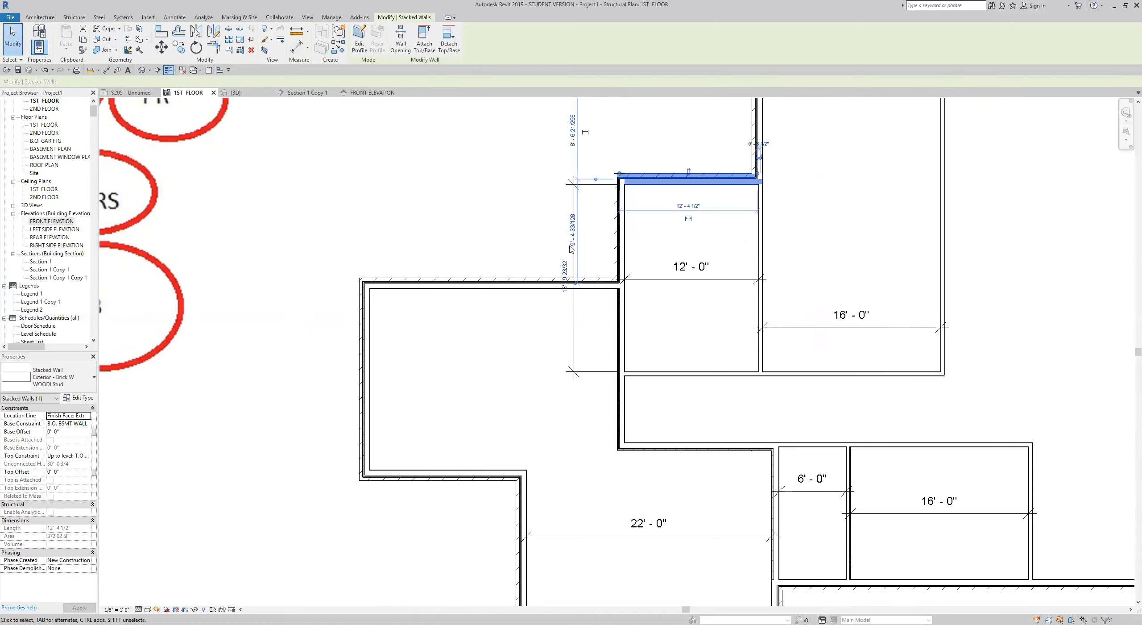
pyautogui.click(563, 274)
pyautogui.write('14')
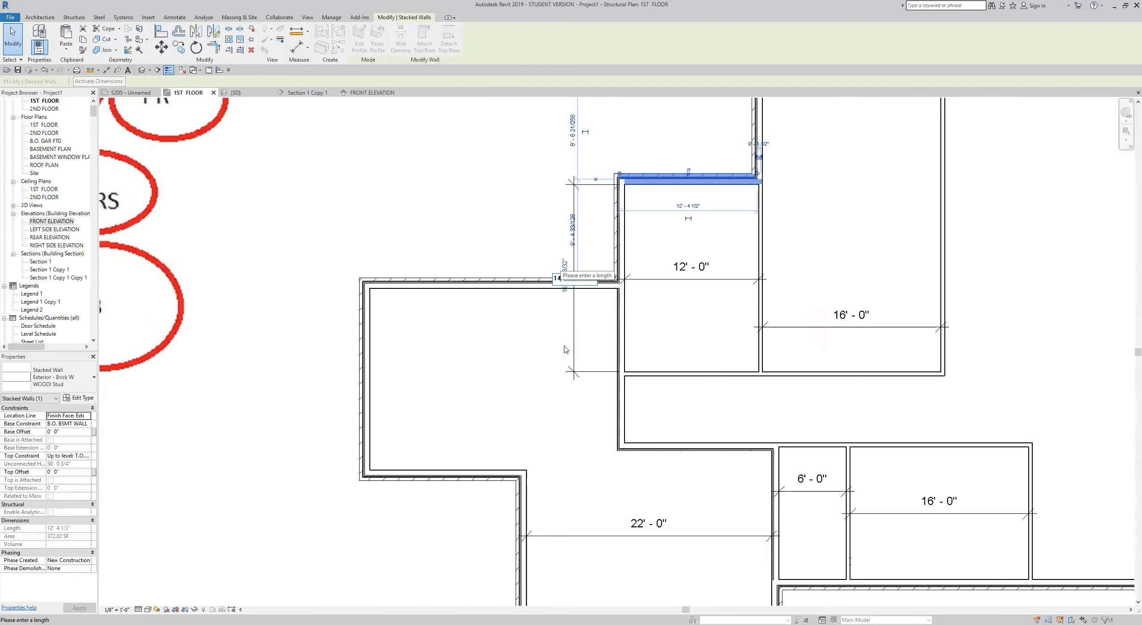
pyautogui.scroll(-6, 587, 345)
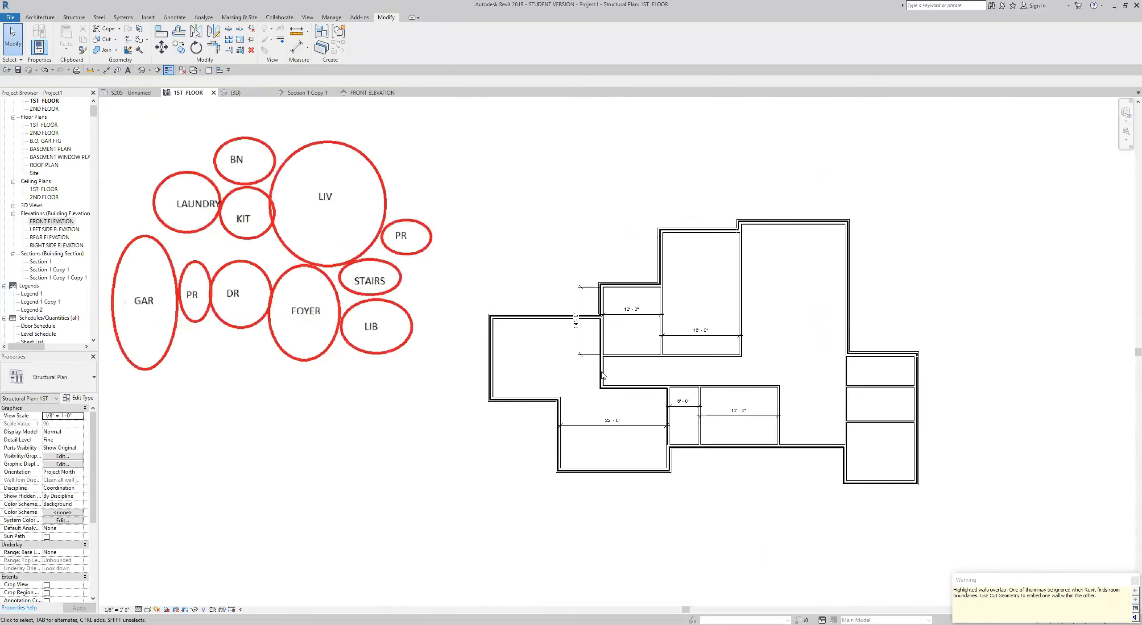
pyautogui.scroll(1, 655, 407)
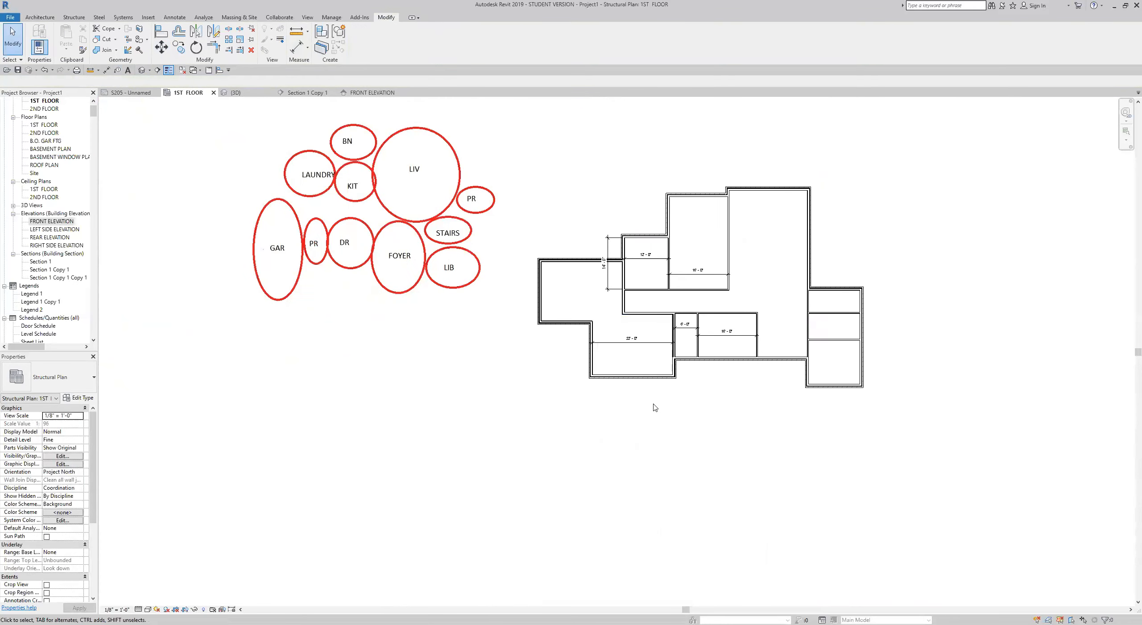
pyautogui.scroll(2, 674, 225)
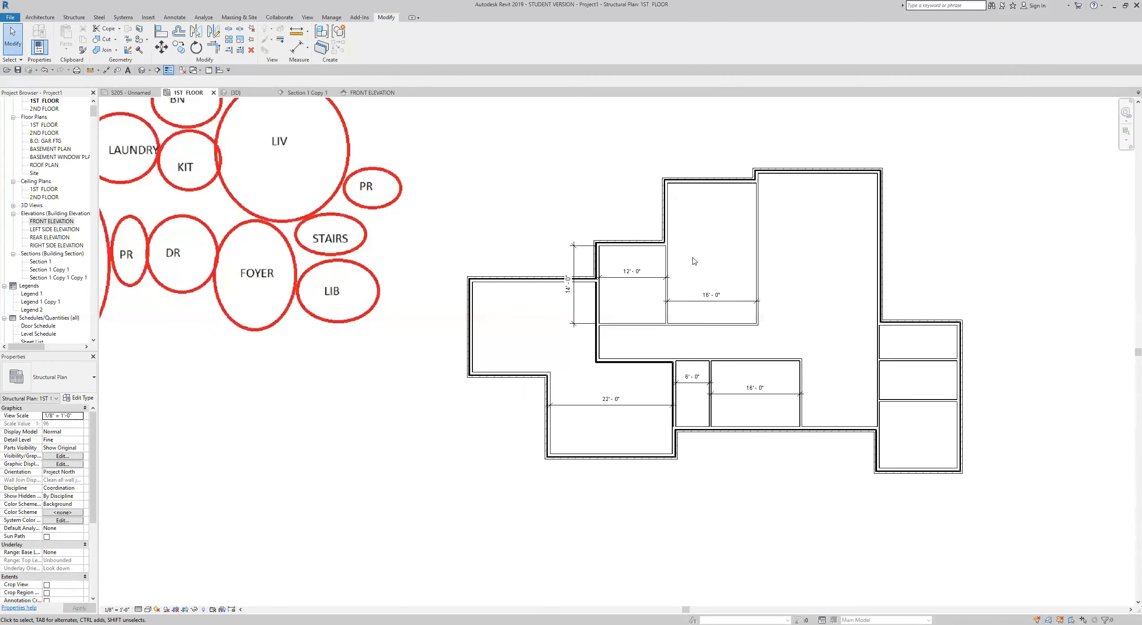
# - Delete the garage's 22' width dimension and all the room dimensions inside the plan
pyautogui.click(590, 404)
pyautogui.press('Escape')
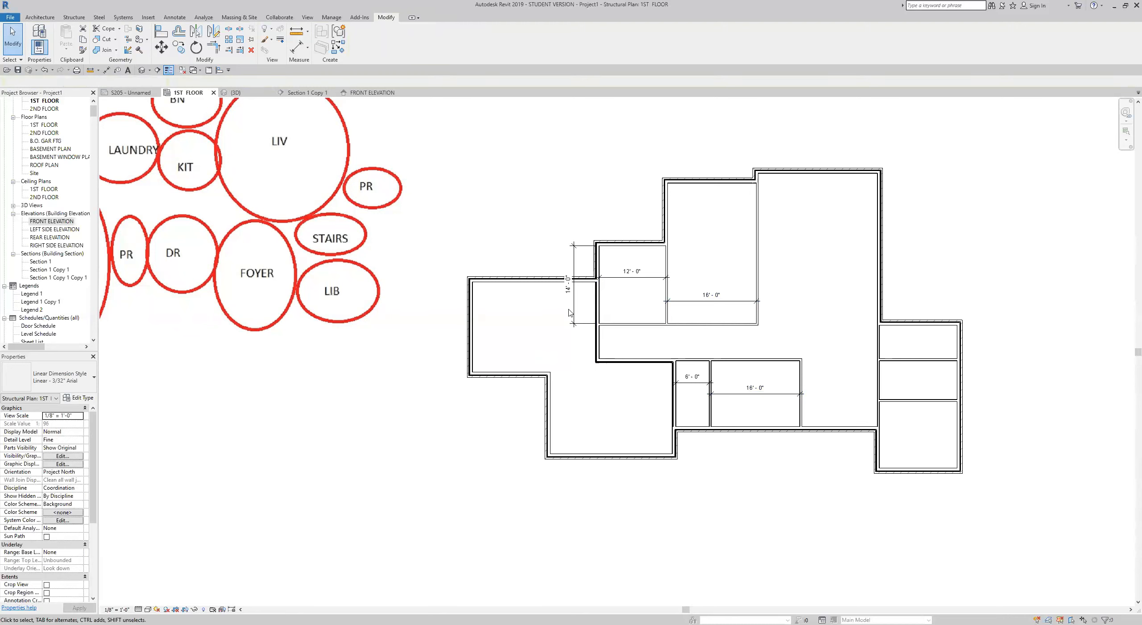
pyautogui.click(575, 316)
pyautogui.press('Delete')
pyautogui.click(629, 277)
pyautogui.press('Delete')
pyautogui.click(705, 298)
pyautogui.press('Delete')
pyautogui.click(692, 382)
pyautogui.press('Delete')
pyautogui.click(749, 395)
pyautogui.press('Delete')
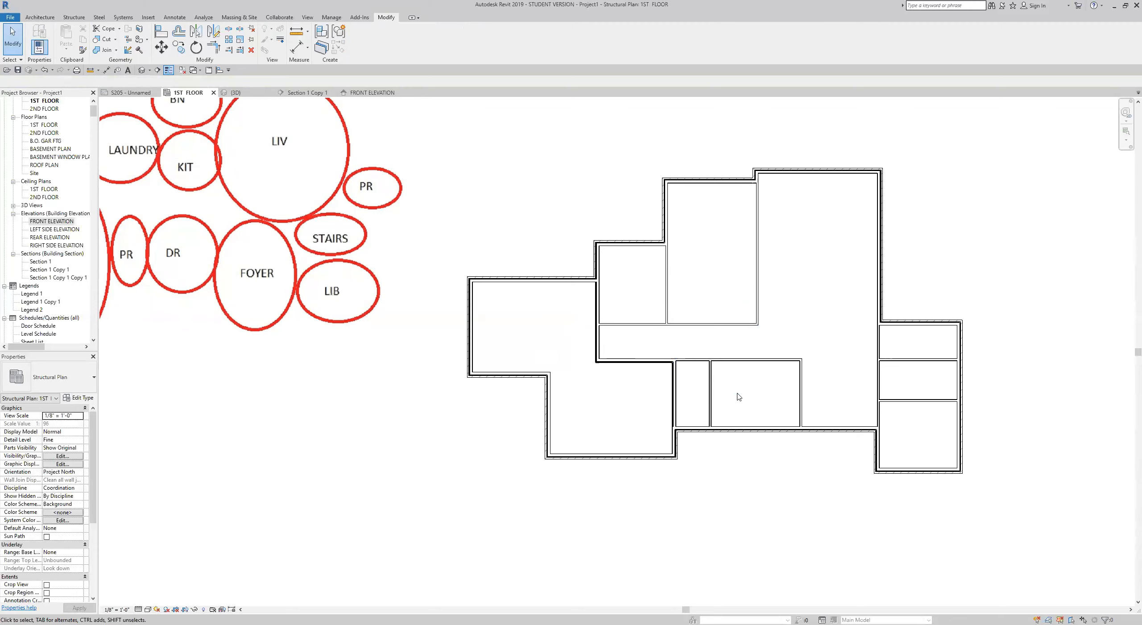
# - Place an aligned dimension string above the house, spanning the exterior brick faces from the garage's west wall to the far east wall
pyautogui.scroll(-3, 740, 397)
pyautogui.click(107, 70)
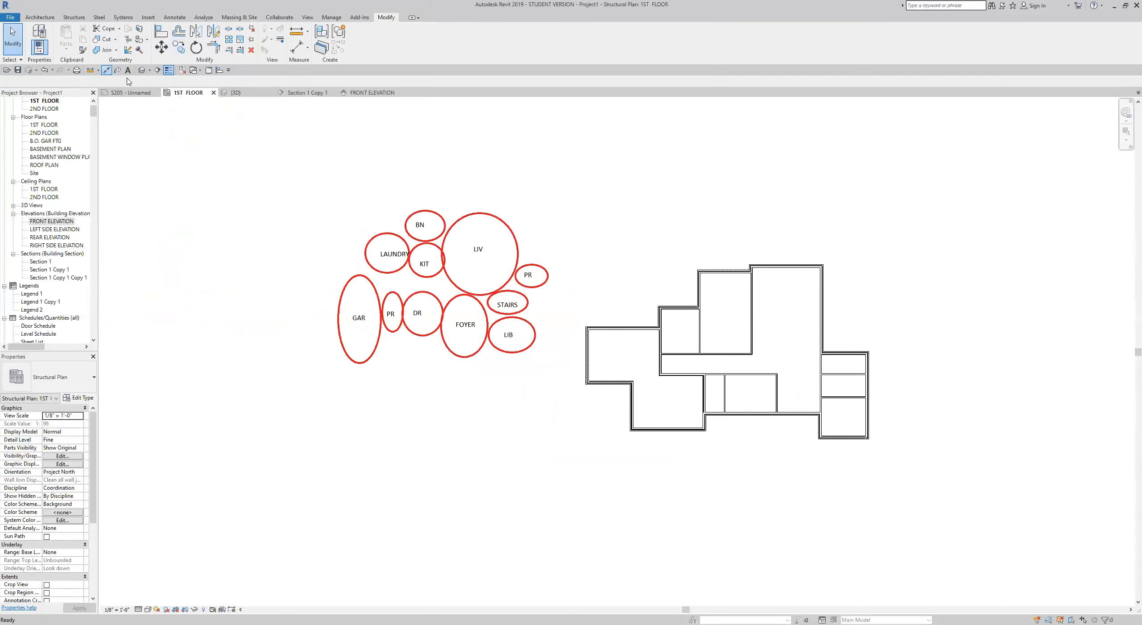
pyautogui.scroll(3, 602, 322)
pyautogui.click(565, 365)
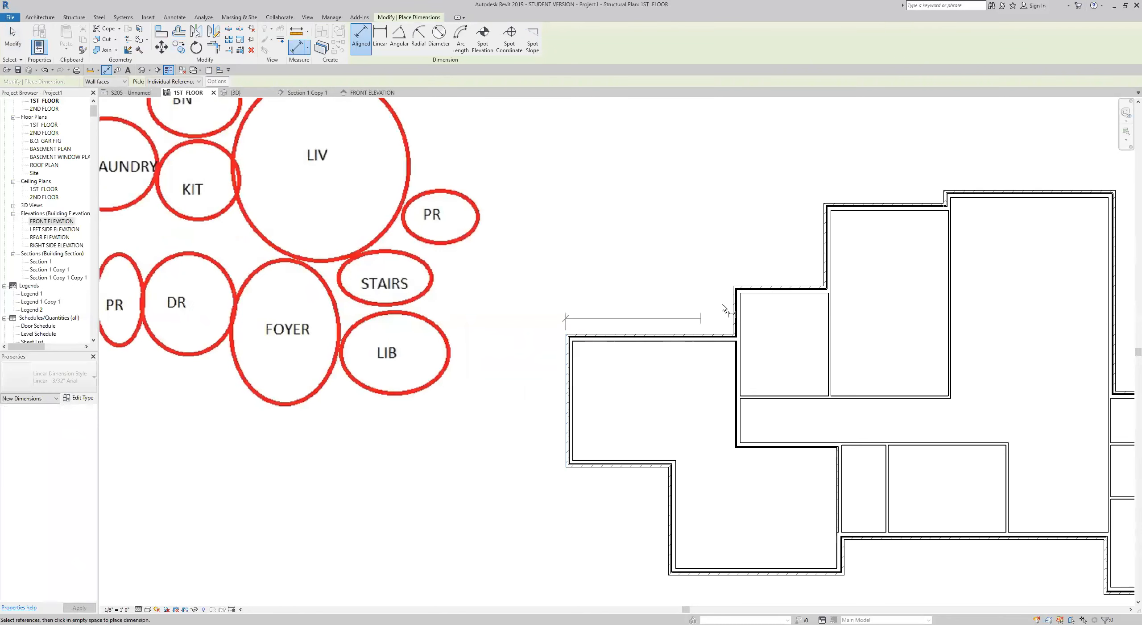
pyautogui.click(735, 310)
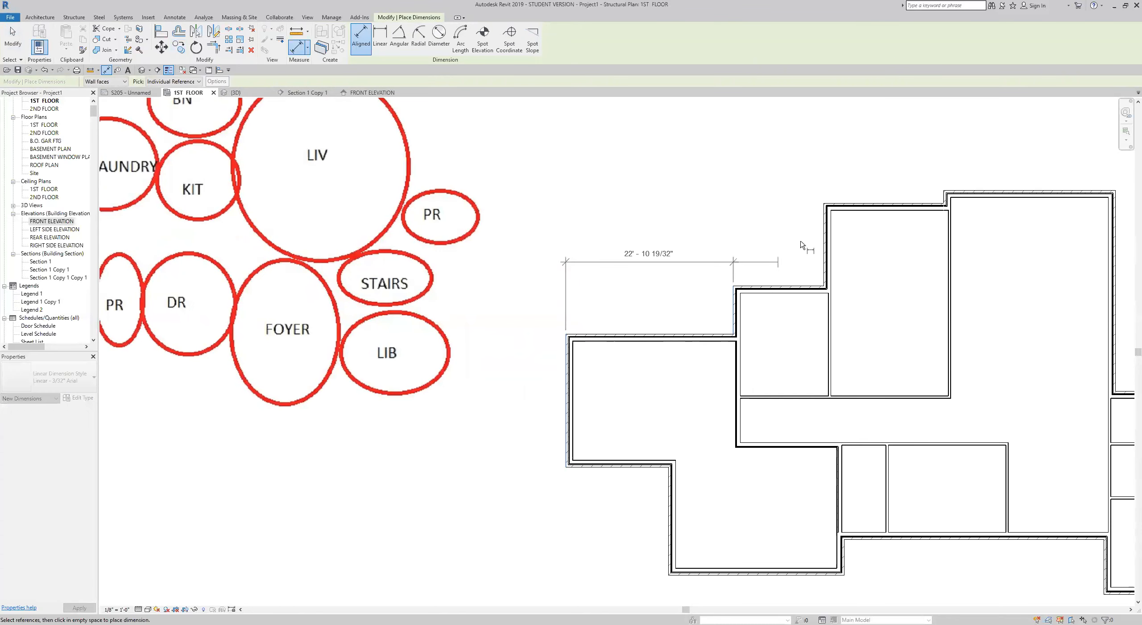
pyautogui.click(823, 250)
pyautogui.scroll(3, 806, 235)
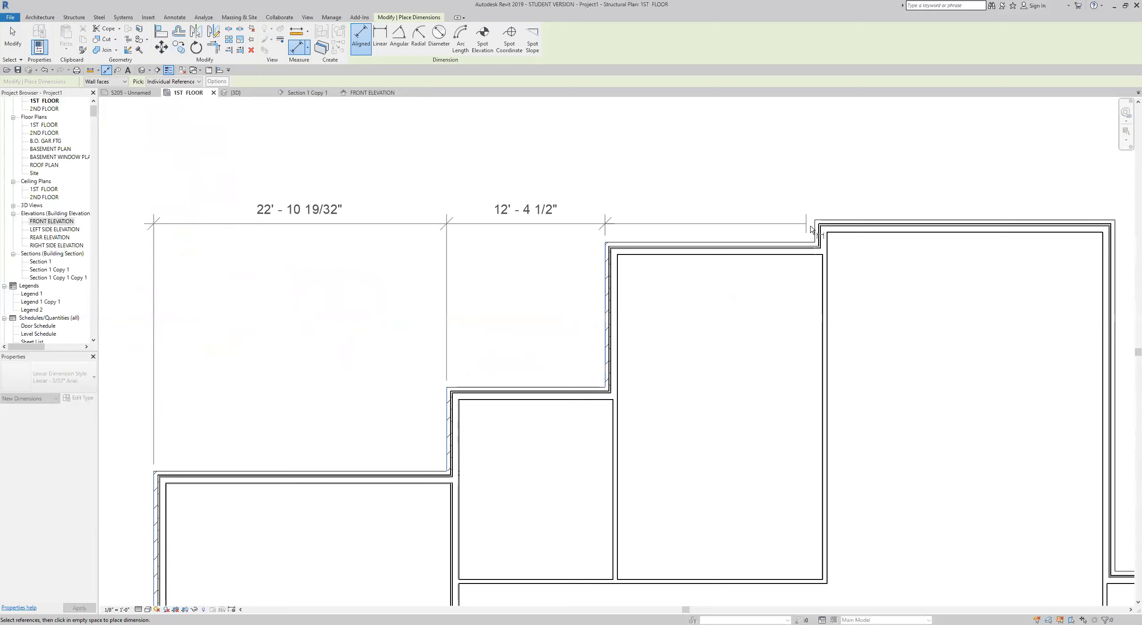
pyautogui.click(814, 233)
pyautogui.scroll(2, 814, 225)
pyautogui.scroll(-5, 763, 223)
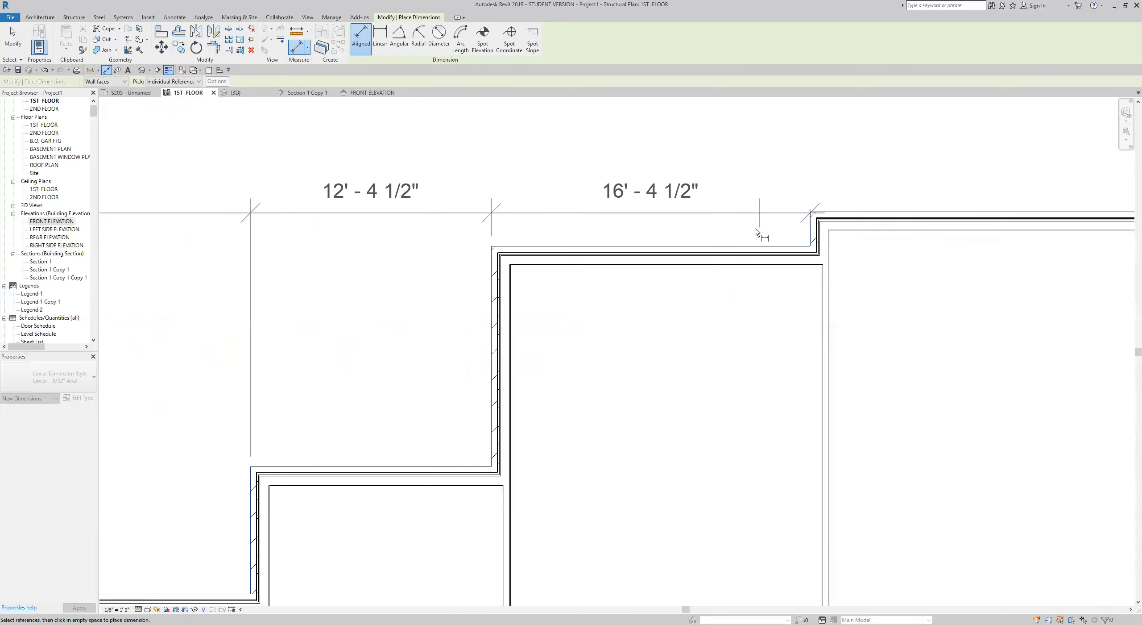
pyautogui.scroll(3, 872, 244)
pyautogui.click(847, 242)
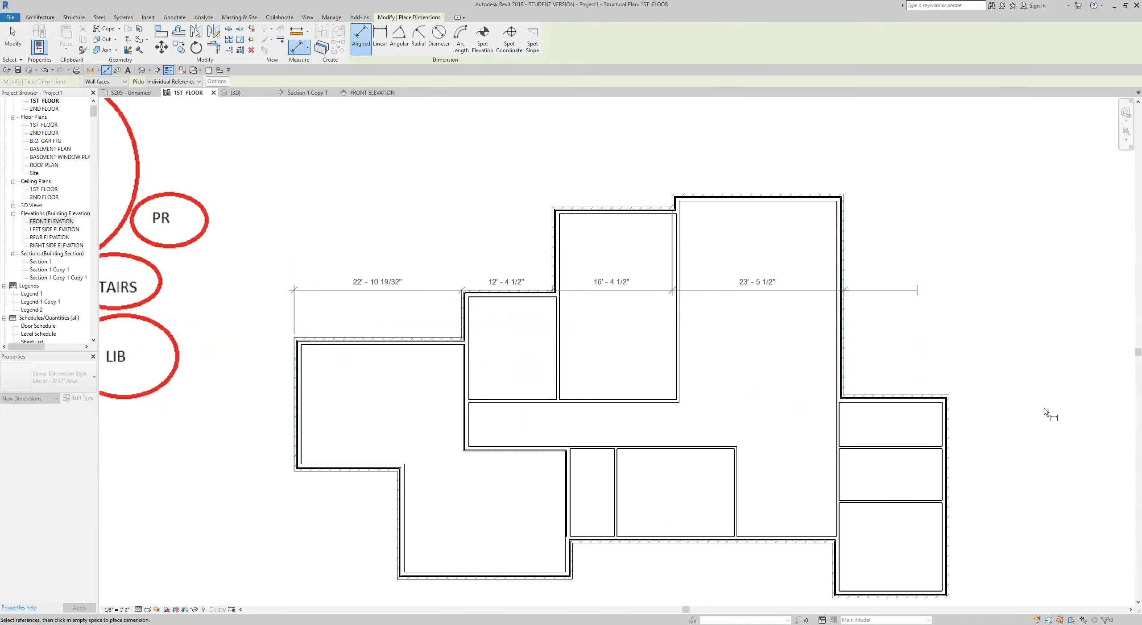
pyautogui.click(949, 430)
pyautogui.click(949, 159)
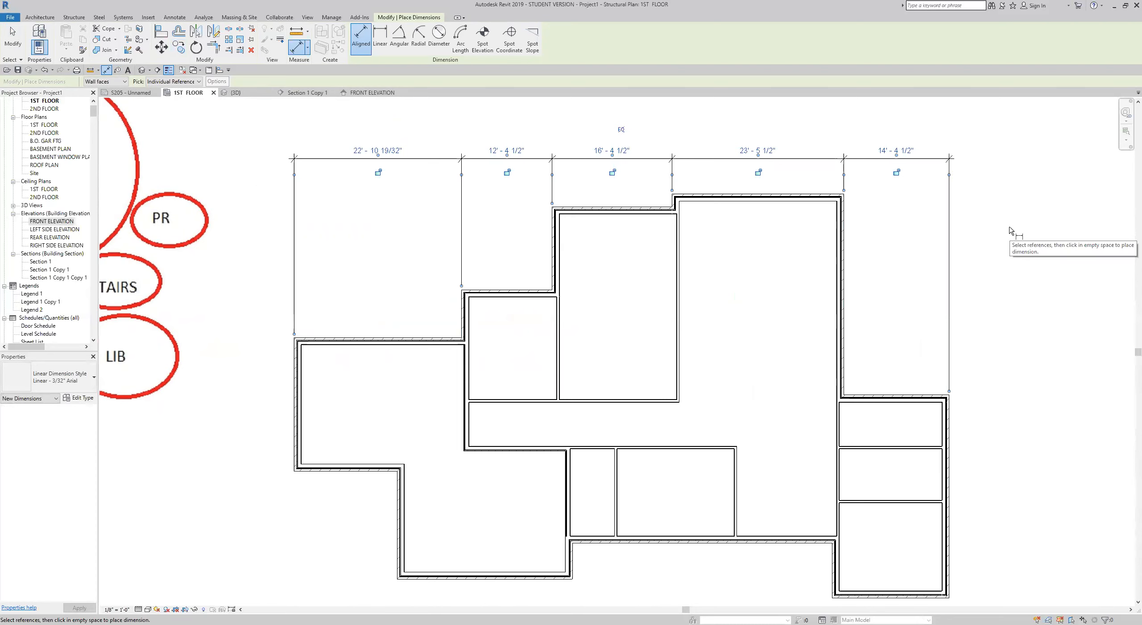
pyautogui.press('Escape')
pyautogui.press('Escape')
# - Move the far east brick wall by setting the easternmost segment of the dimension string to 14'4"
pyautogui.moveTo(1025, 234); pyautogui.dragTo(1038, 216, button='middle')
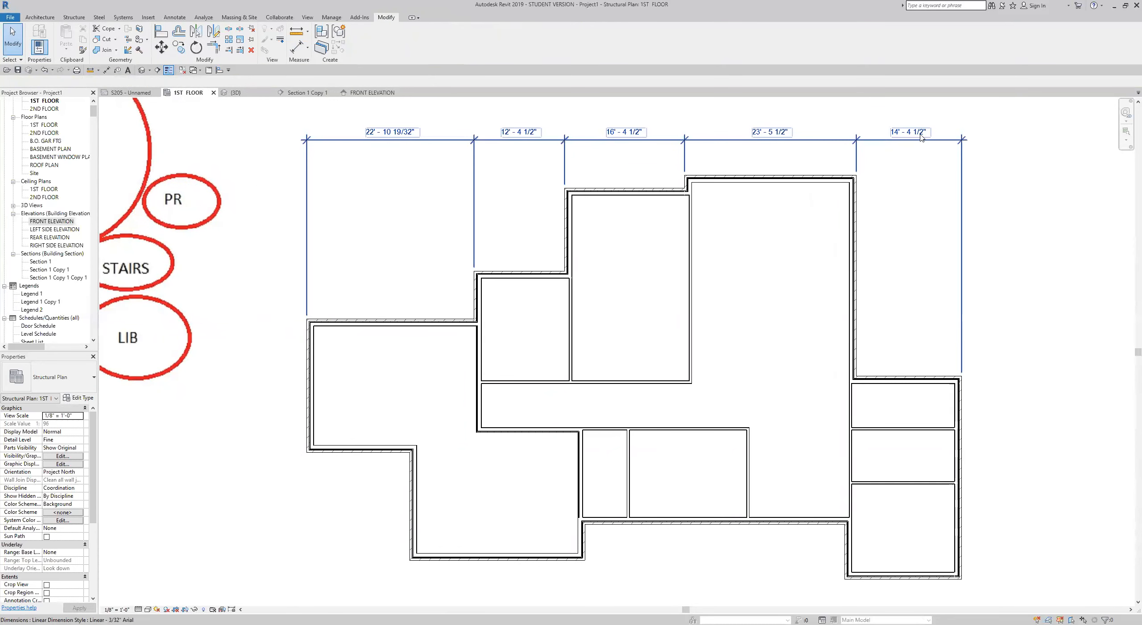
pyautogui.click(960, 416)
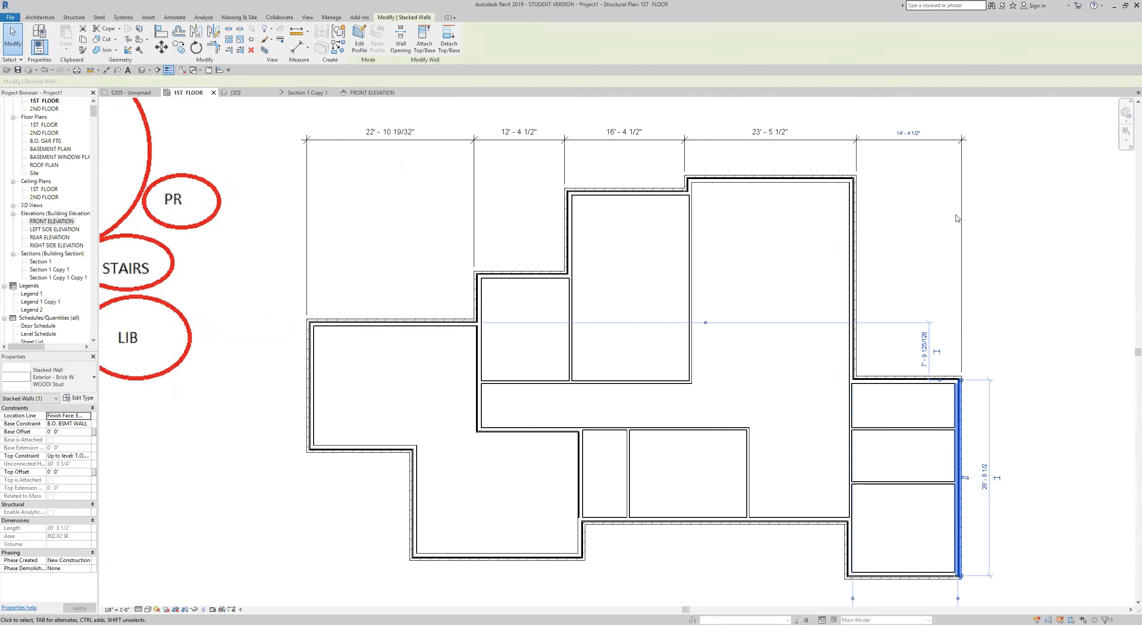
pyautogui.click(909, 131)
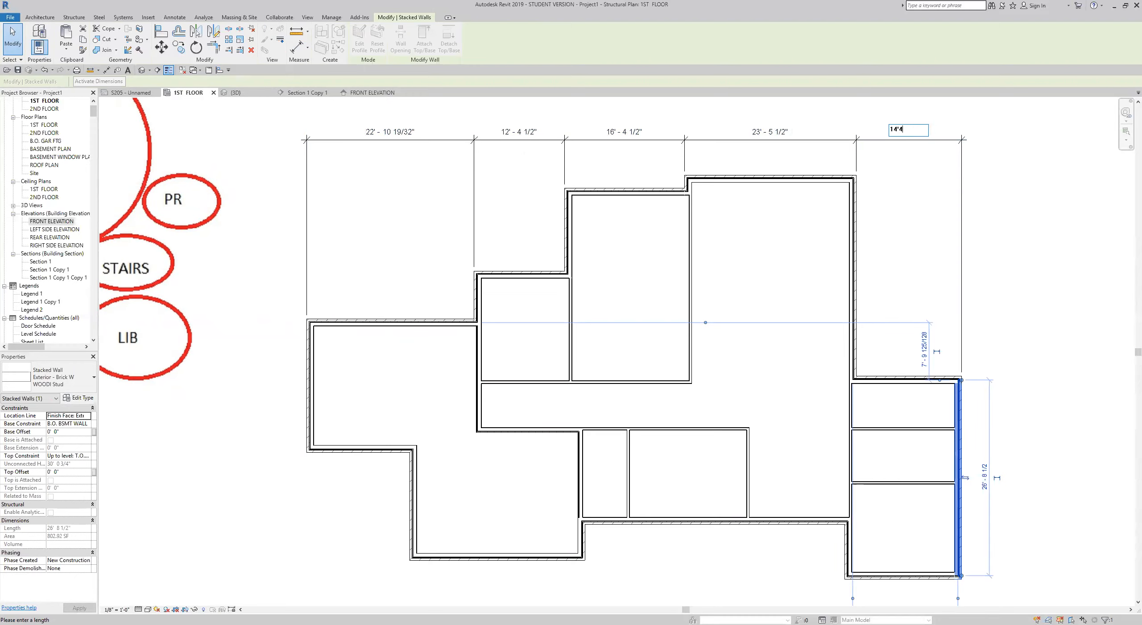
pyautogui.press('Return')
pyautogui.click(987, 247)
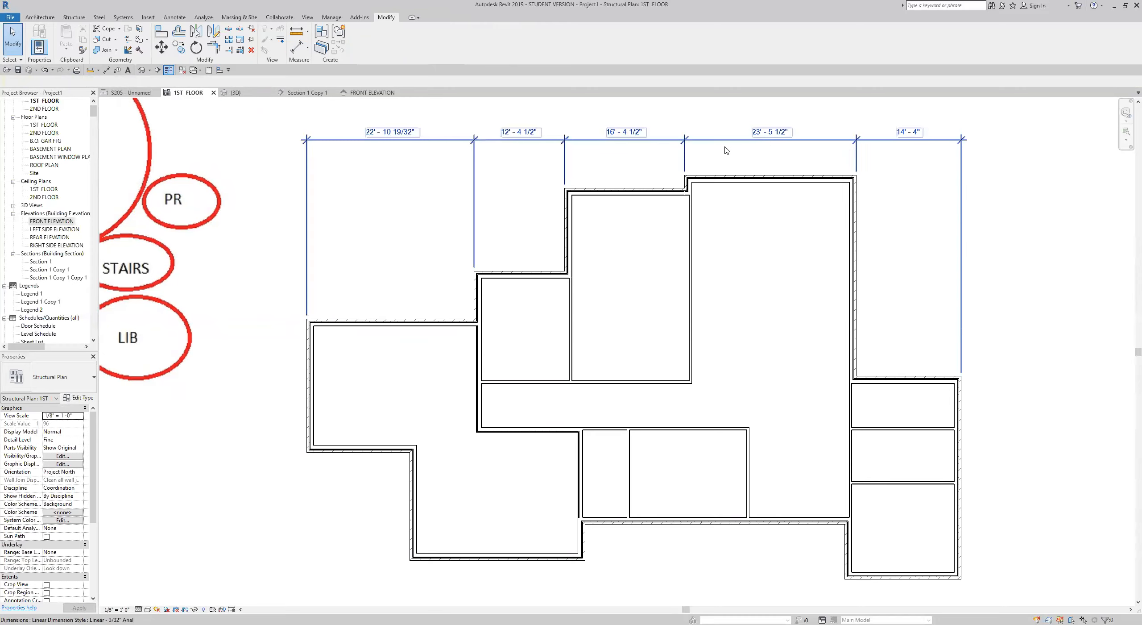
# - Move the tall room's short west brick wall by setting the tall room's segment in the dimension string to 23'6"
pyautogui.scroll(3, 727, 147)
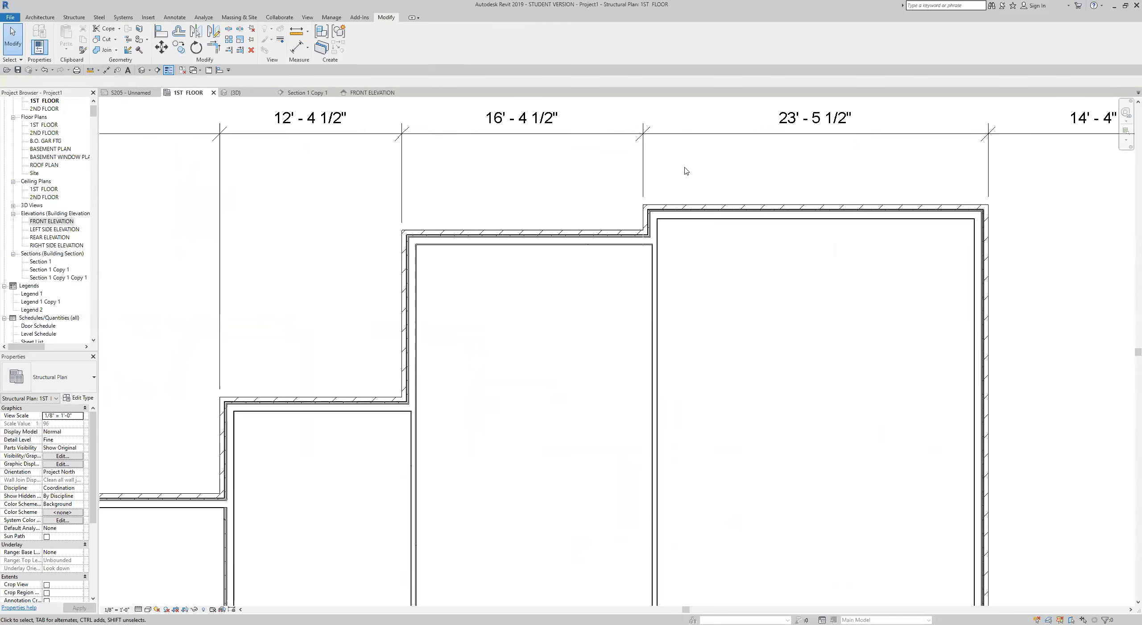
pyautogui.click(649, 223)
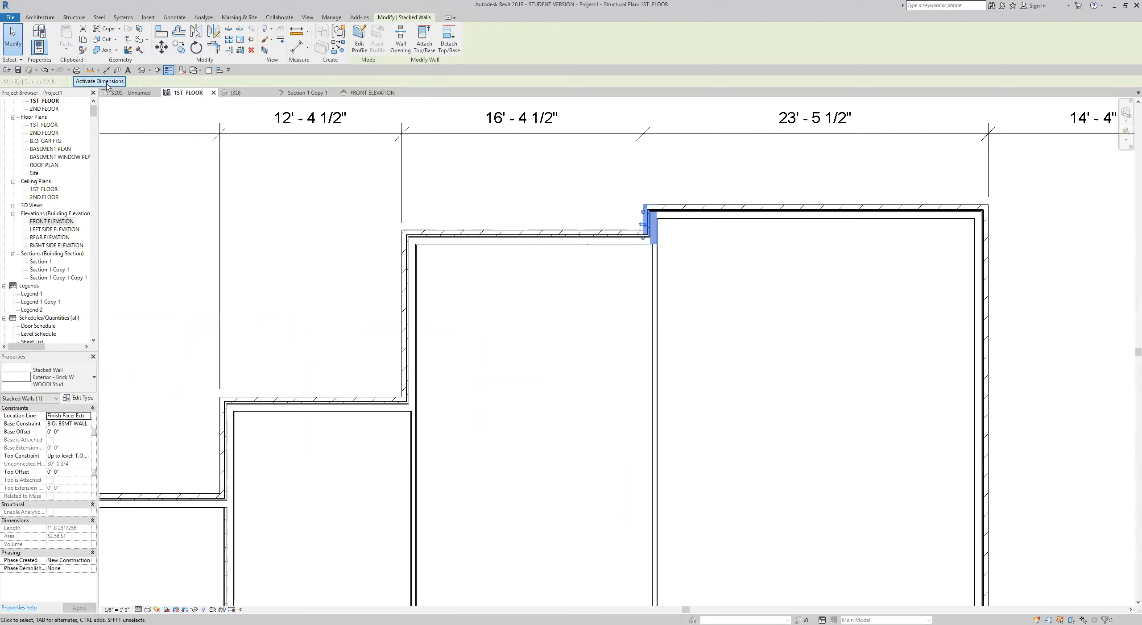
pyautogui.click(812, 123)
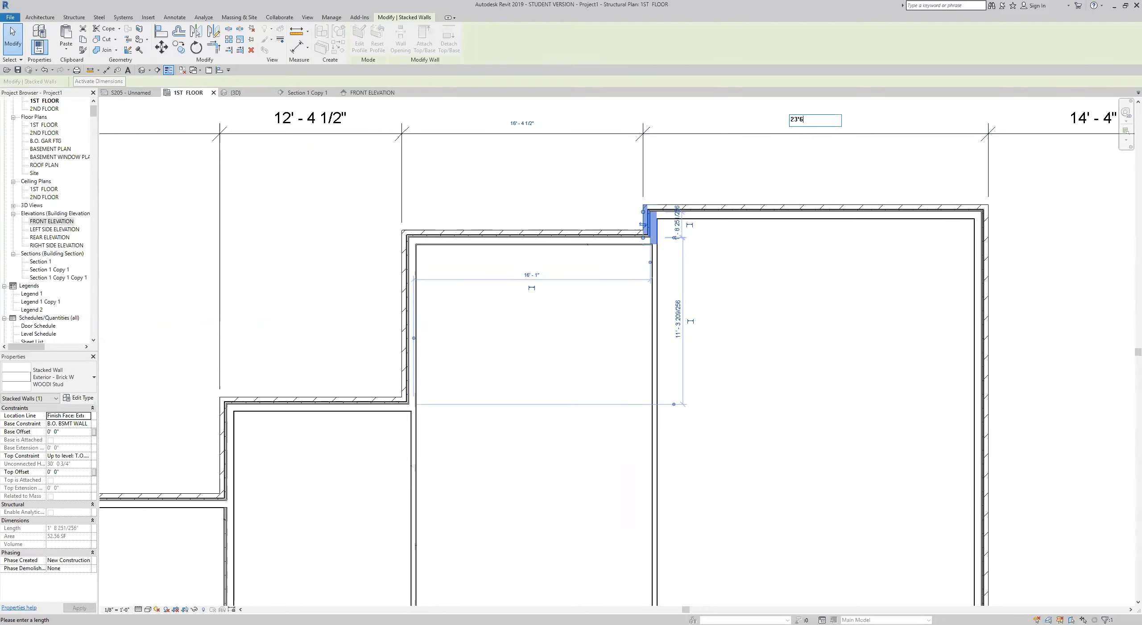
pyautogui.press('Return')
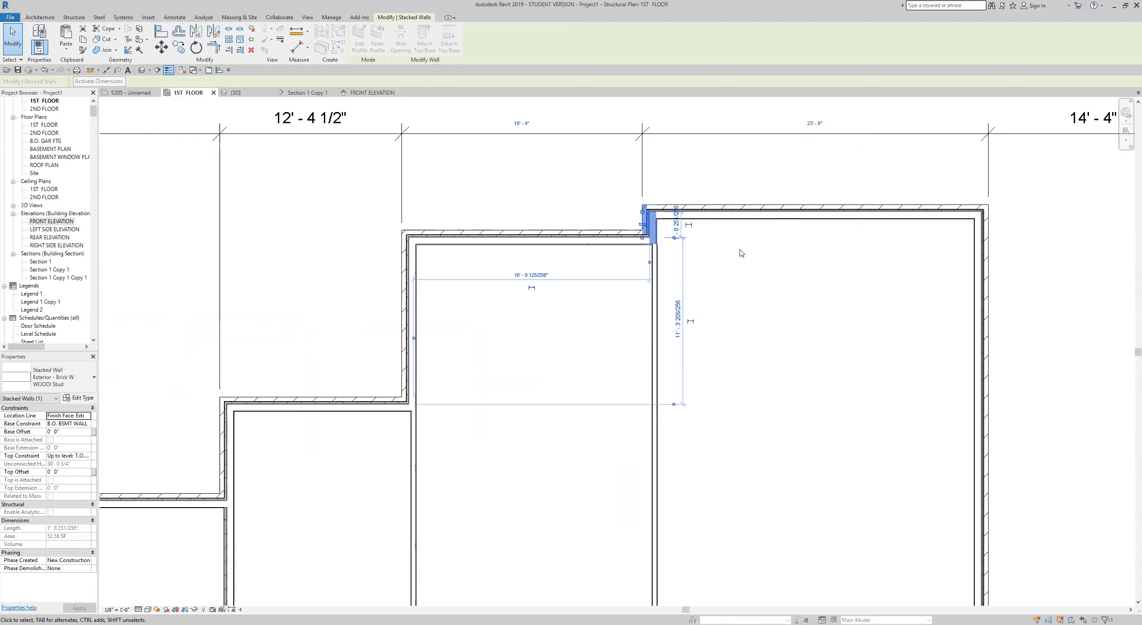
pyautogui.click(693, 248)
# - Align the partition between the 16' room and the tall room with the interior face of the short brick wall above it
pyautogui.scroll(5, 693, 248)
pyautogui.click(161, 31)
pyautogui.click(624, 273)
pyautogui.scroll(-3, 697, 290)
pyautogui.scroll(3, 782, 289)
pyautogui.scroll(-4, 784, 341)
pyautogui.moveTo(778, 314); pyautogui.dragTo(768, 236, button='middle')
pyautogui.scroll(4, 736, 290)
pyautogui.moveTo(695, 258); pyautogui.dragTo(777, 219, button='middle')
pyautogui.moveTo(648, 184); pyautogui.dragTo(703, 97, button='middle')
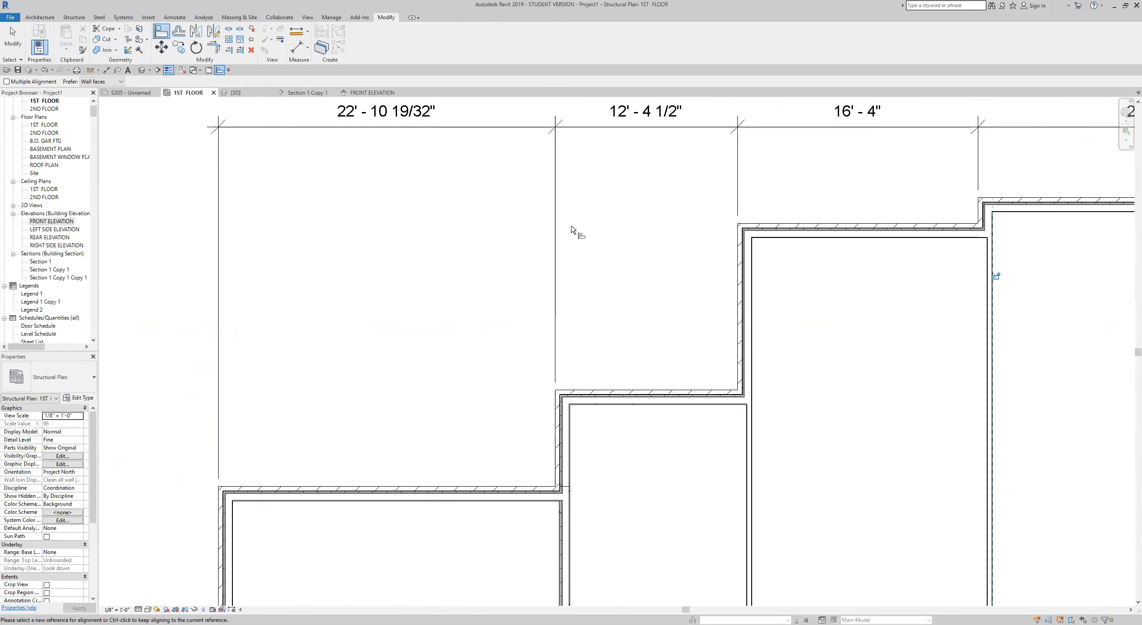
# - Move the 12' room's short west brick wall by setting that room's segment of the upper dimension string to 12'4"
pyautogui.scroll(-2, 574, 230)
pyautogui.click(19, 41)
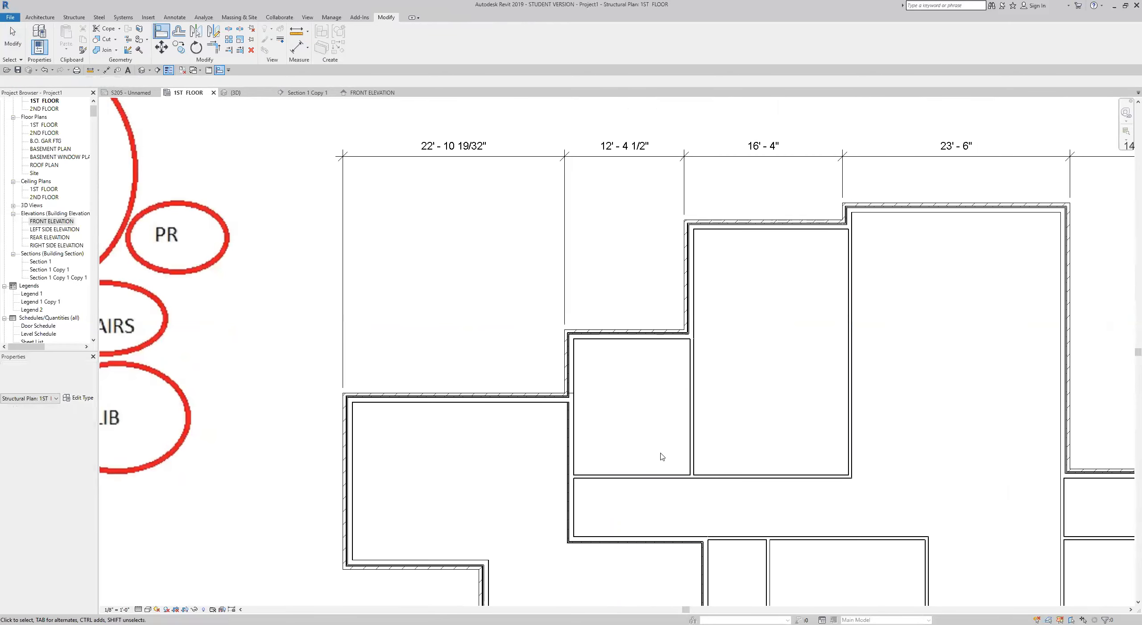
pyautogui.click(565, 357)
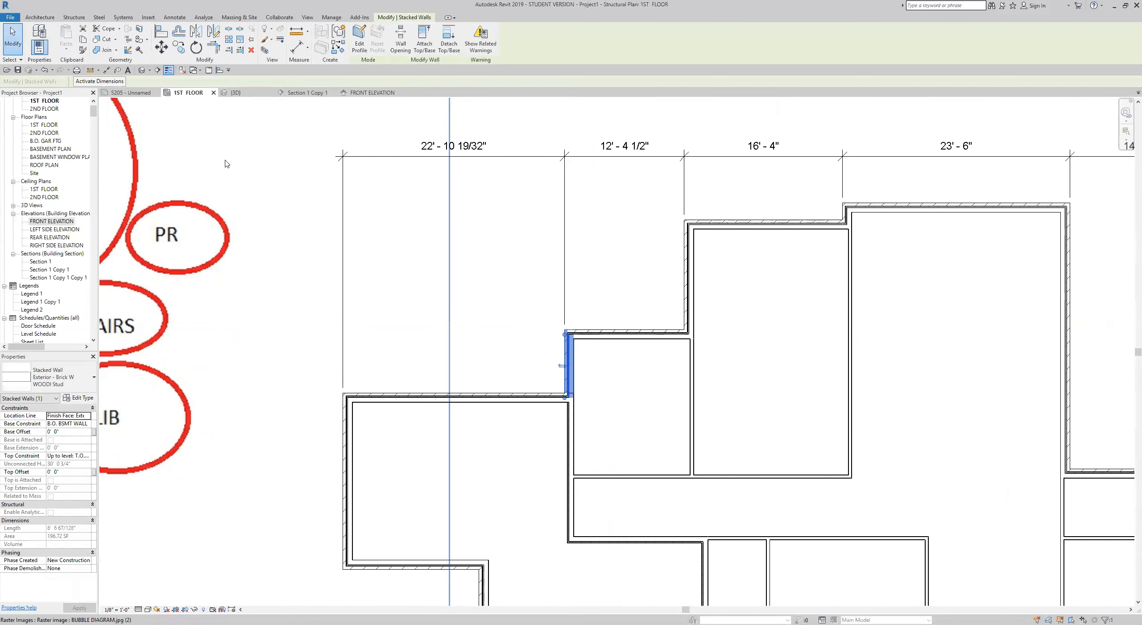
pyautogui.click(102, 83)
pyautogui.click(623, 146)
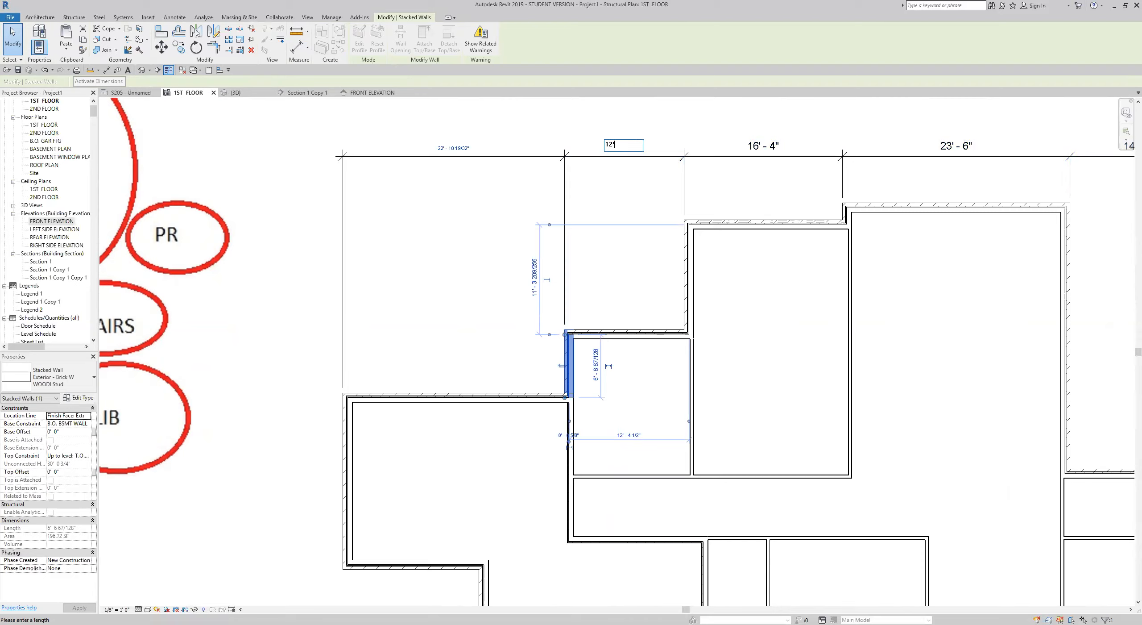
pyautogui.write("12'4")
pyautogui.press('Return')
pyautogui.click(630, 279)
# - Move the garage's far west brick wall by setting the westernmost segment of the upper dimension string to 23'
pyautogui.moveTo(435, 143); pyautogui.dragTo(472, 129, button='middle')
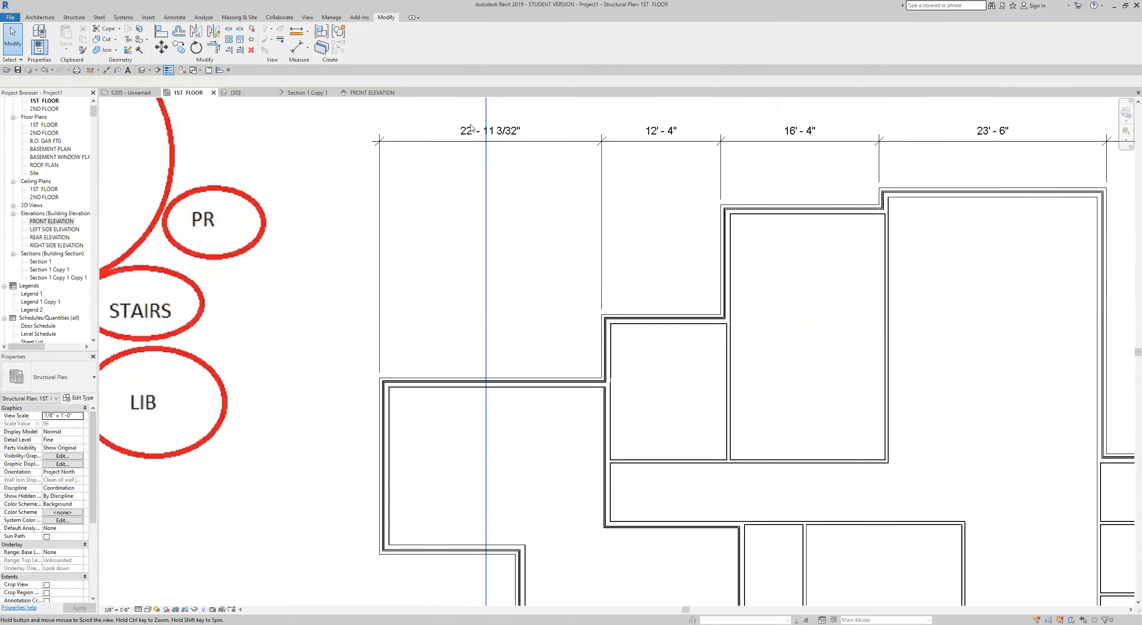
pyautogui.click(381, 419)
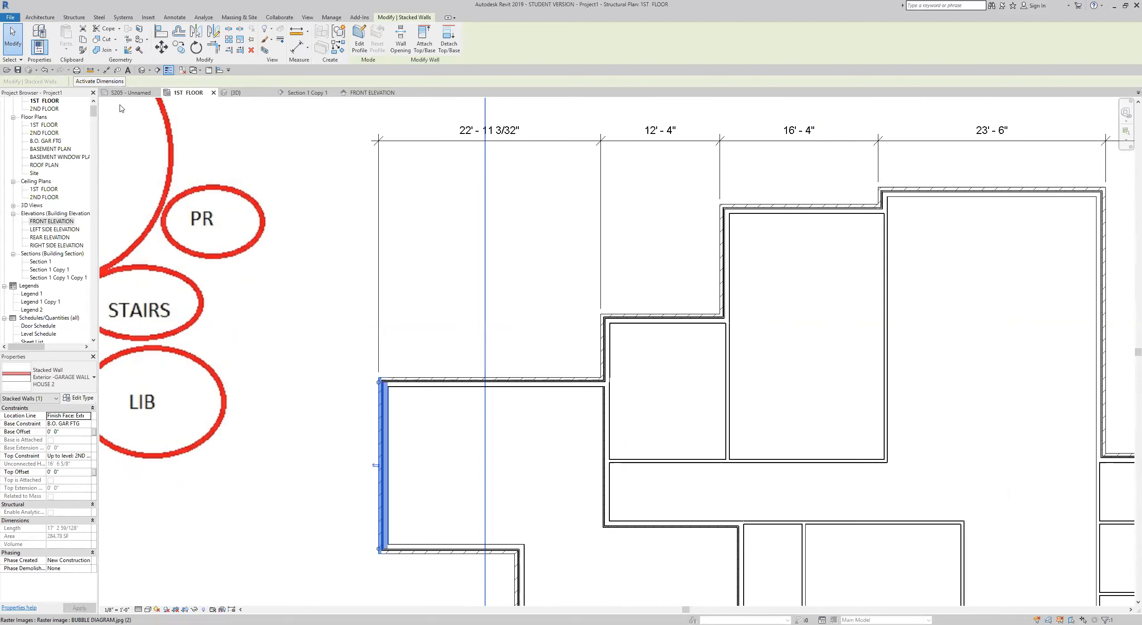
pyautogui.click(115, 81)
pyautogui.click(490, 129)
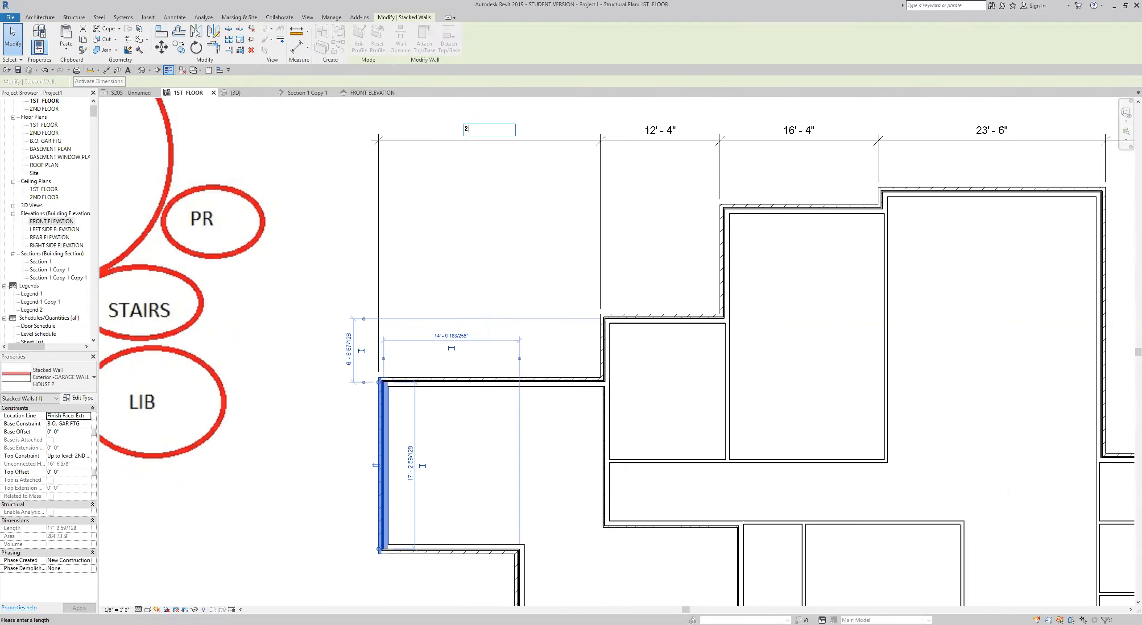
pyautogui.write('23')
pyautogui.press('Return')
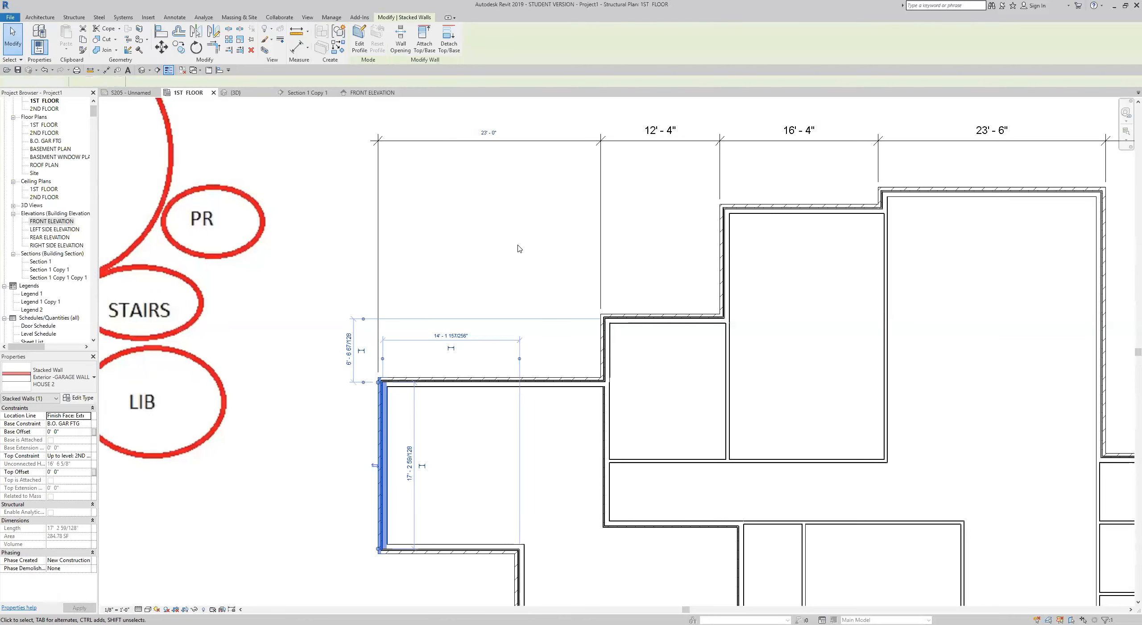
pyautogui.press('Escape')
# - Place an aligned dimension string below the house, spanning the exterior brick faces from the garage's west wall to the far east wall
pyautogui.scroll(-3, 520, 247)
pyautogui.moveTo(482, 185); pyautogui.dragTo(437, 117, button='middle')
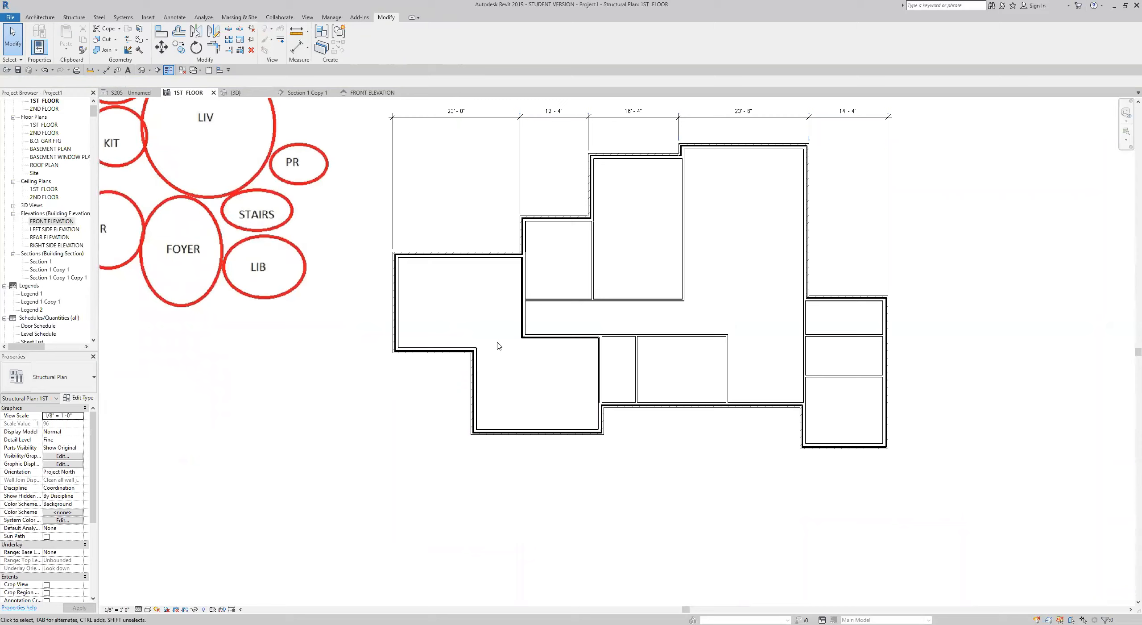
pyautogui.click(106, 71)
pyautogui.scroll(4, 429, 348)
pyautogui.click(418, 321)
pyautogui.click(600, 542)
pyautogui.moveTo(920, 512); pyautogui.dragTo(700, 427, button='middle')
pyautogui.scroll(1, 690, 428)
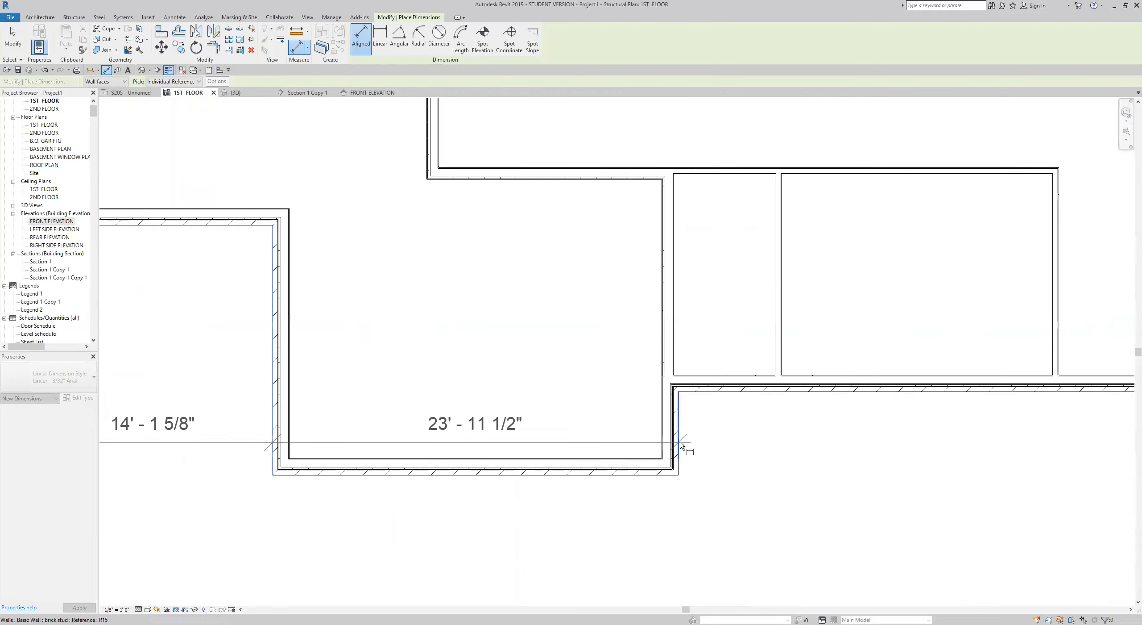
pyautogui.click(681, 445)
pyautogui.scroll(-3, 682, 445)
pyautogui.moveTo(969, 503); pyautogui.dragTo(675, 433, button='middle')
pyautogui.scroll(2, 685, 382)
pyautogui.click(690, 383)
pyautogui.click(931, 400)
pyautogui.scroll(-2, 930, 441)
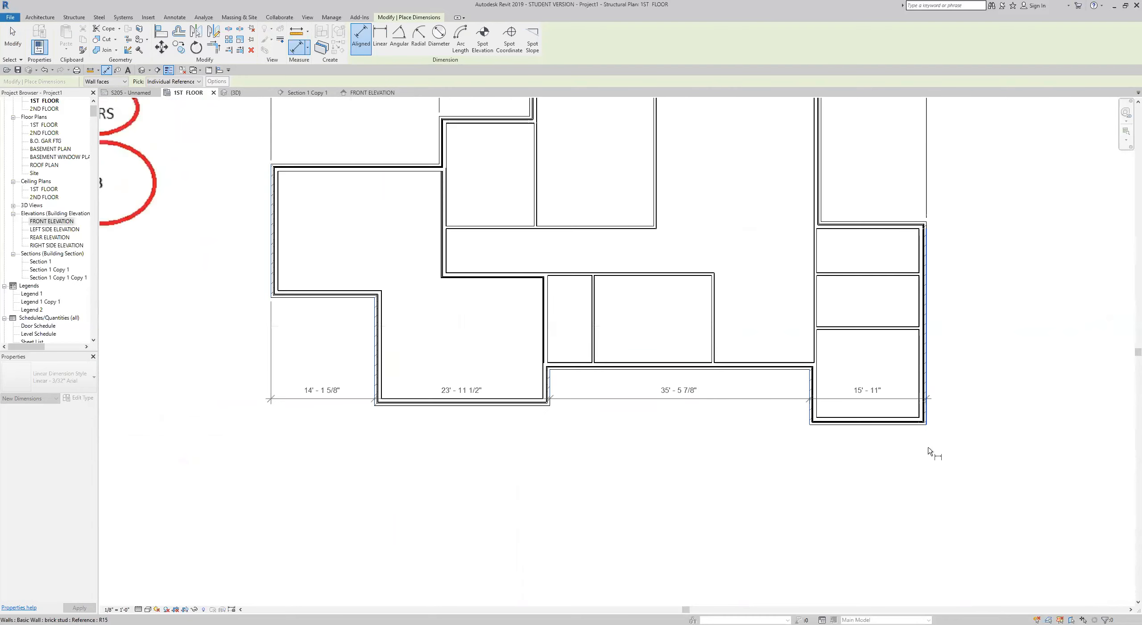
pyautogui.scroll(-2, 931, 456)
pyautogui.click(939, 468)
pyautogui.scroll(2, 939, 474)
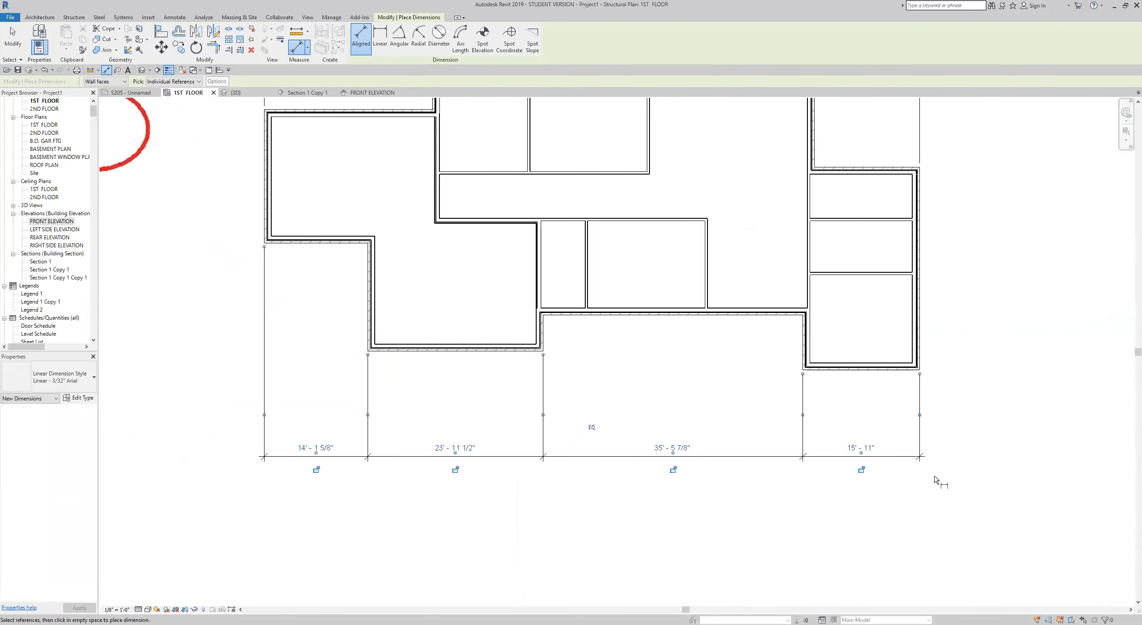
pyautogui.press('Escape')
pyautogui.press('Escape')
# - Move the east wing's short southwest brick wall by setting the easternmost segment of the lower dimension string to 16'
pyautogui.scroll(-2, 922, 314)
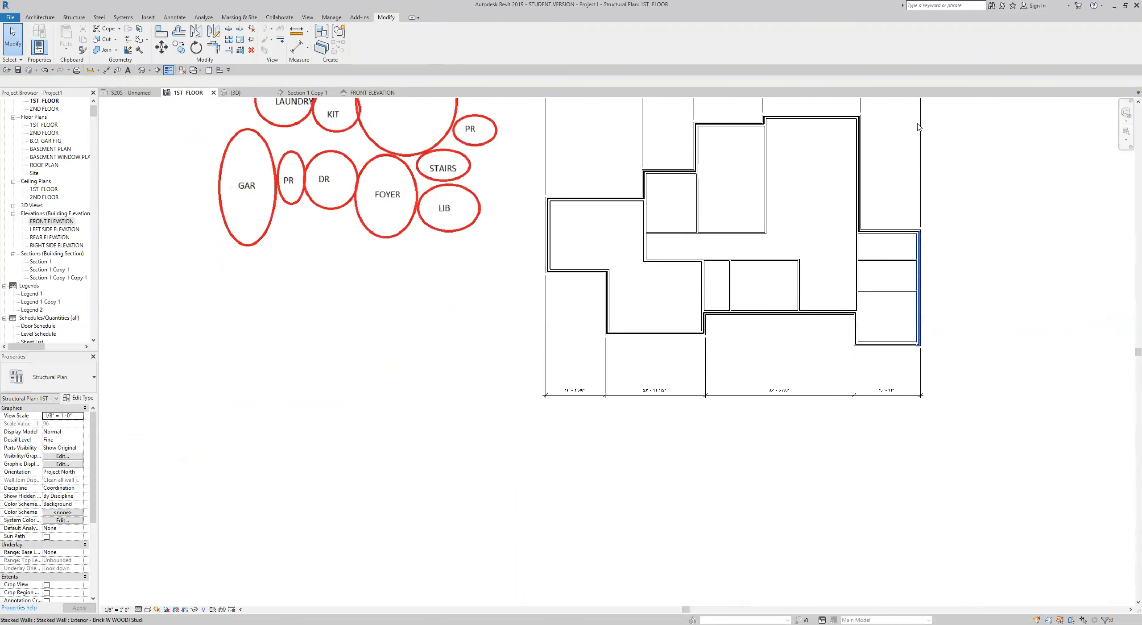
pyautogui.moveTo(903, 214); pyautogui.dragTo(882, 295, button='middle')
pyautogui.scroll(3, 875, 439)
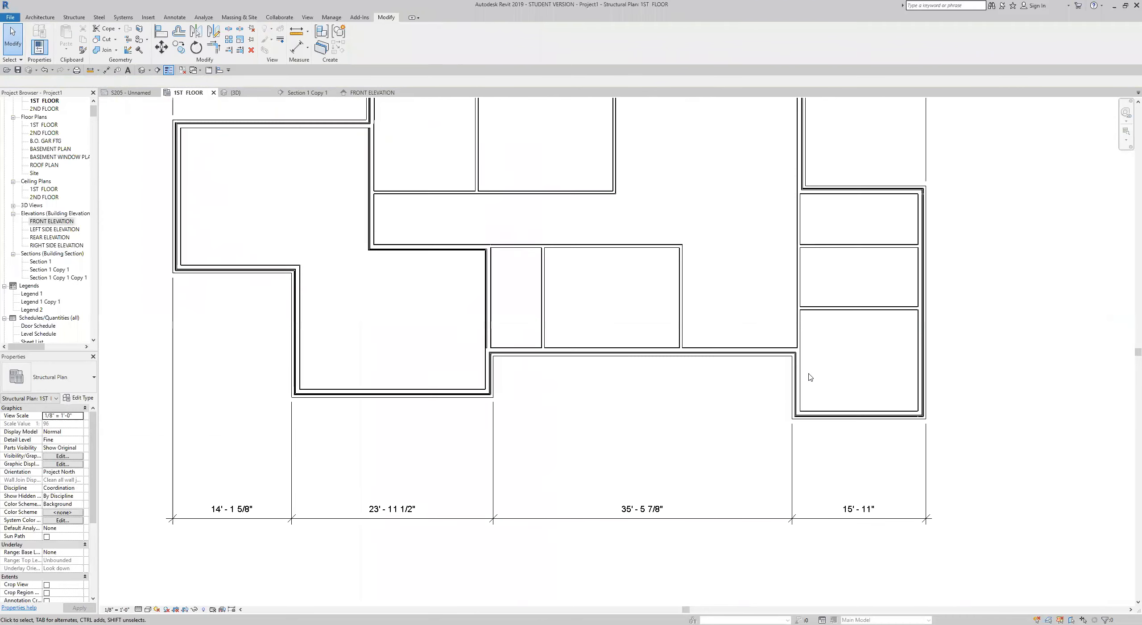
pyautogui.moveTo(881, 508); pyautogui.dragTo(864, 406, button='middle')
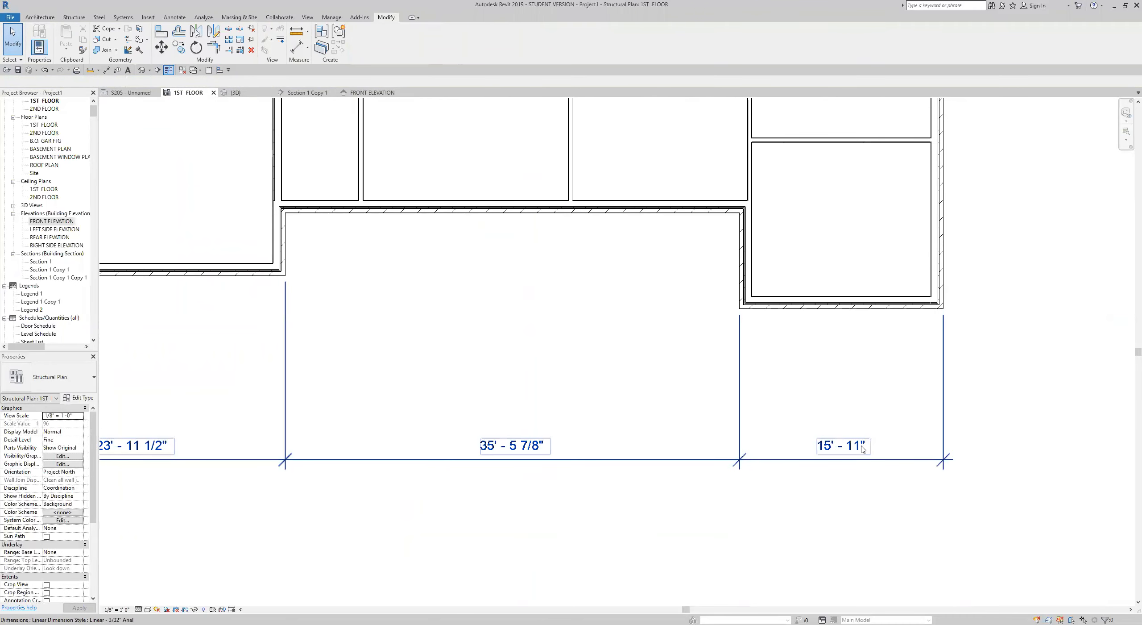
pyautogui.click(747, 252)
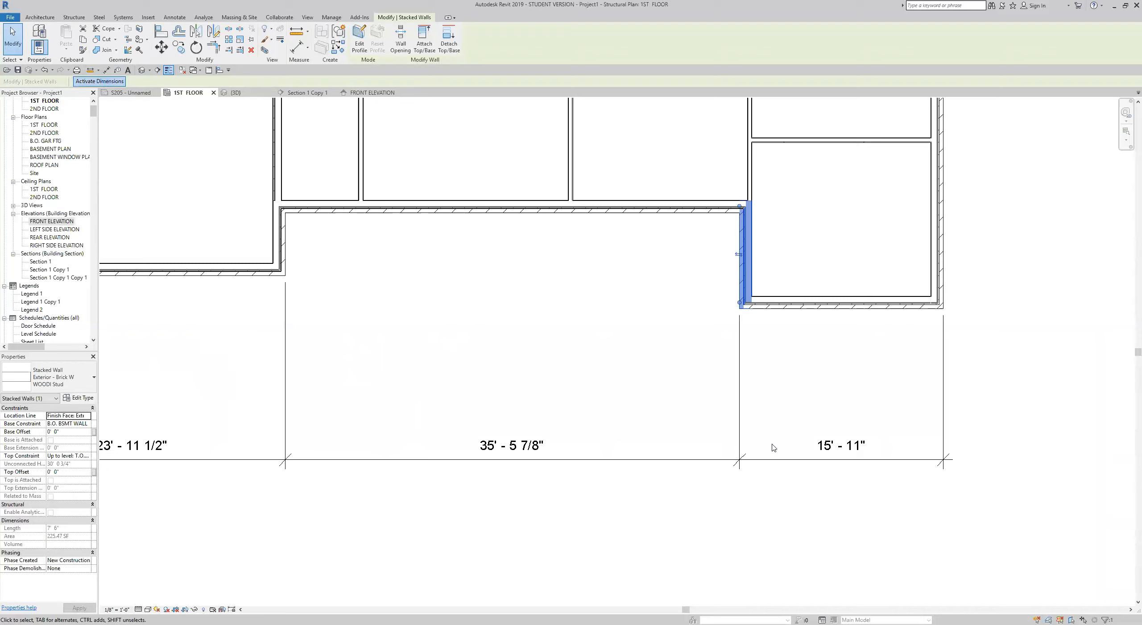
pyautogui.click(843, 446)
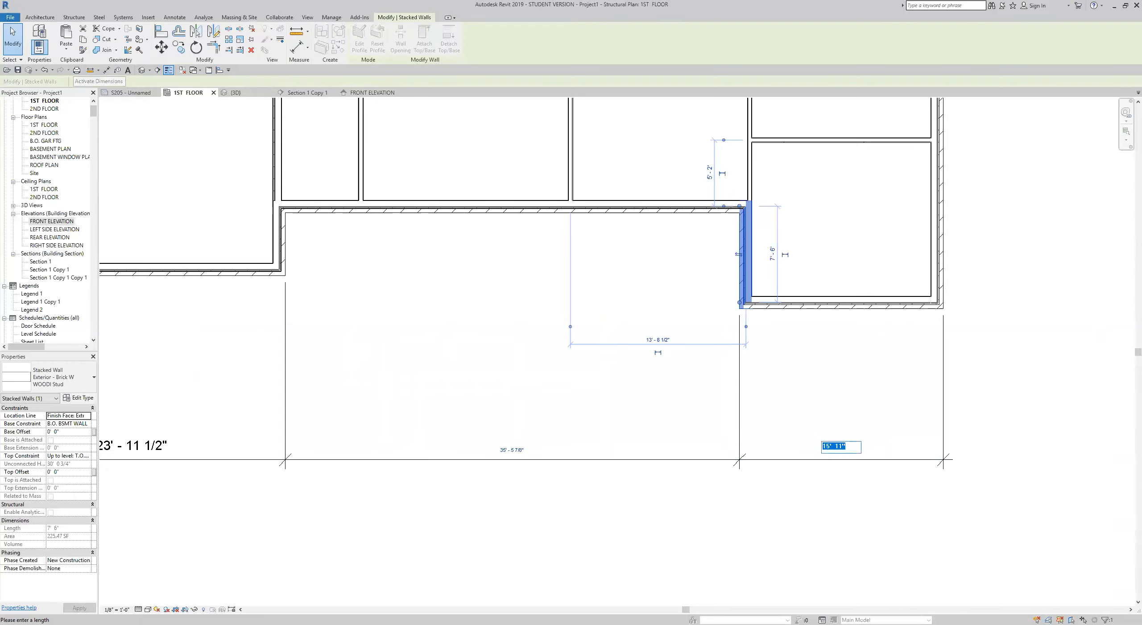
pyautogui.press('Return')
pyautogui.press('Escape')
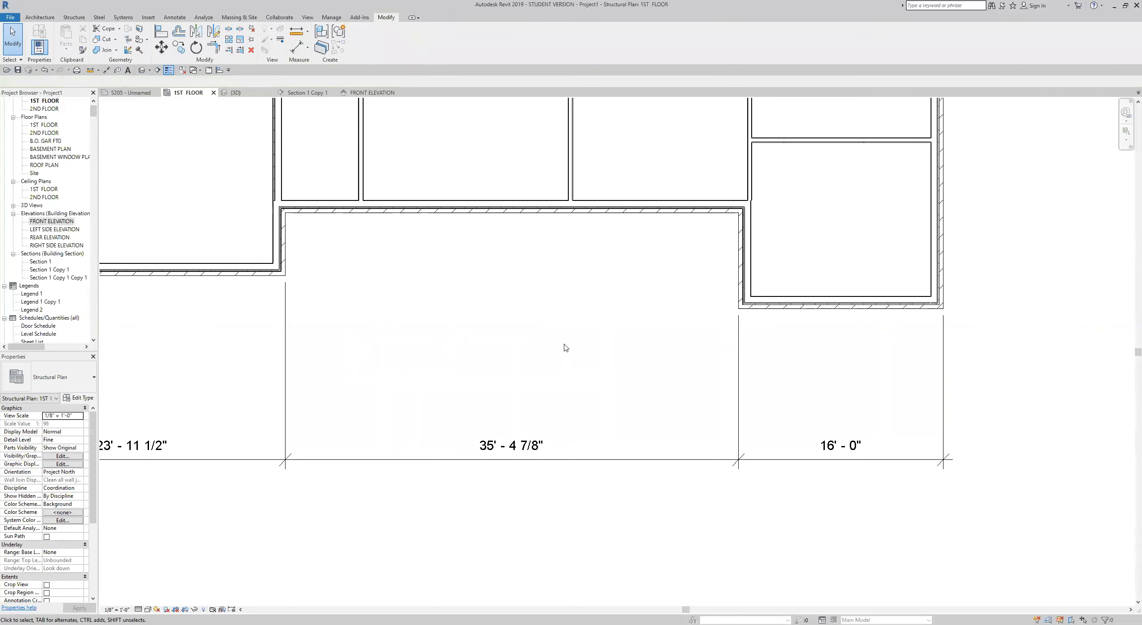
# - Move the garage's short southeast brick wall by setting the recessed front wall's segment of the lower dimension string to 35'4"
pyautogui.moveTo(587, 441); pyautogui.dragTo(739, 502, button='middle')
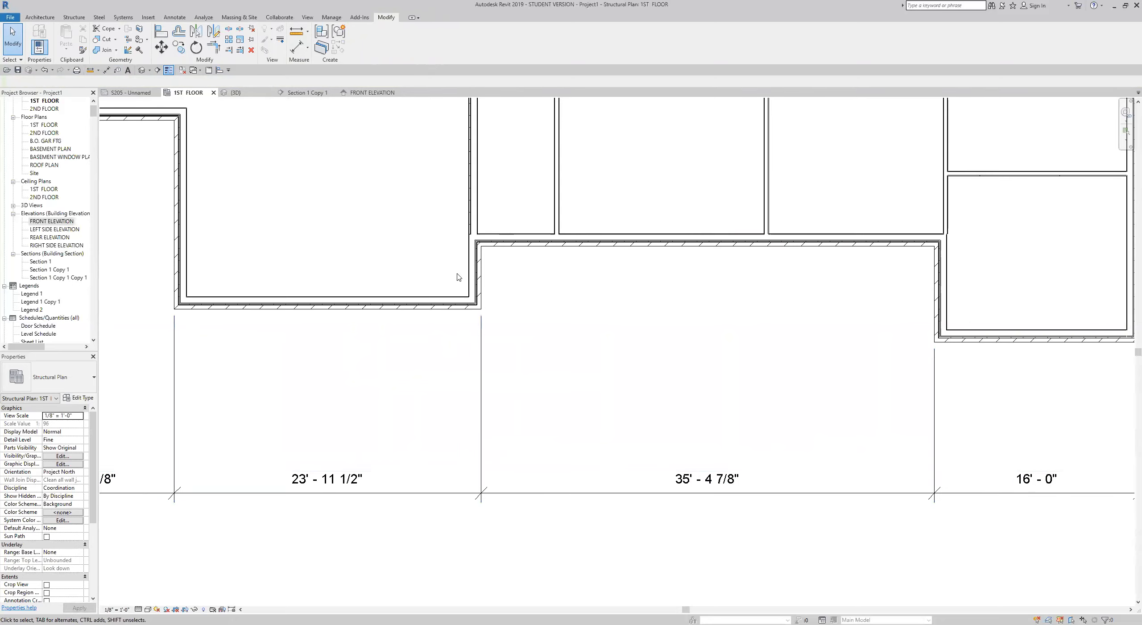
pyautogui.click(474, 272)
pyautogui.click(115, 82)
pyautogui.click(714, 481)
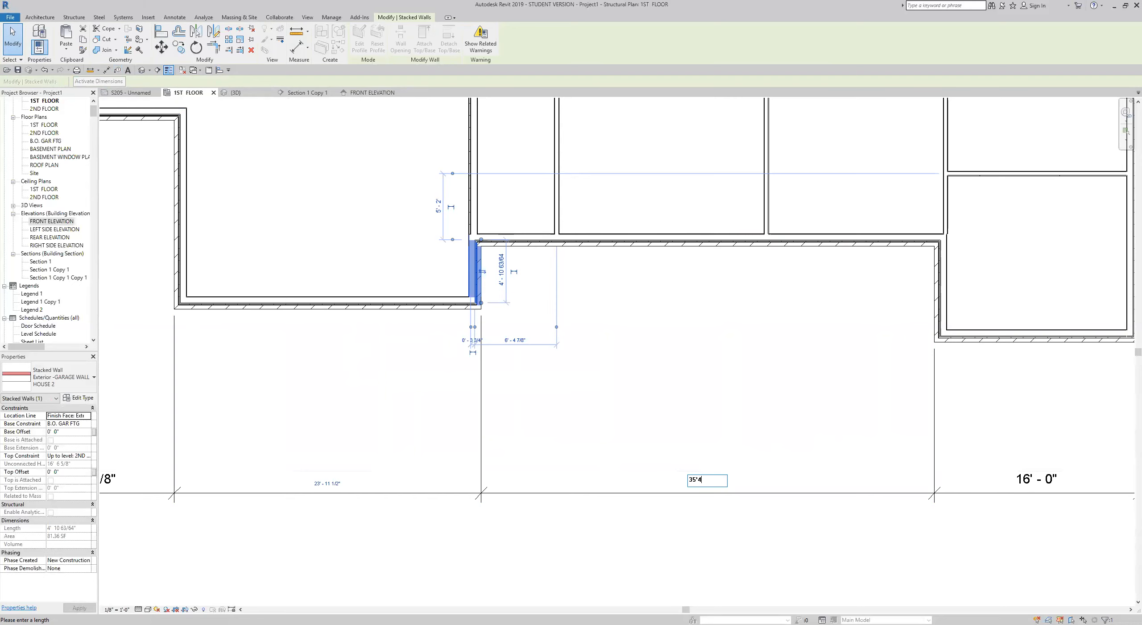
pyautogui.write("35'4")
pyautogui.press('Return')
# - Move the west brick wall of the garage's projecting south part by setting its segment of the lower dimension string to 24'
pyautogui.moveTo(347, 379); pyautogui.dragTo(437, 405, button='middle')
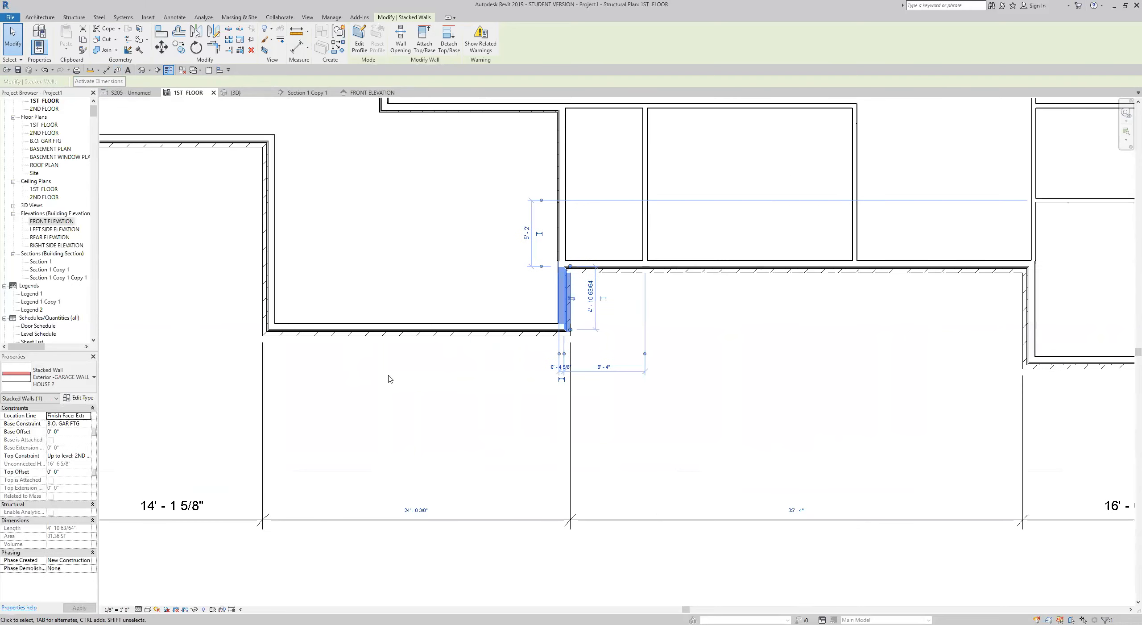
pyautogui.moveTo(418, 476); pyautogui.dragTo(502, 425, button='middle')
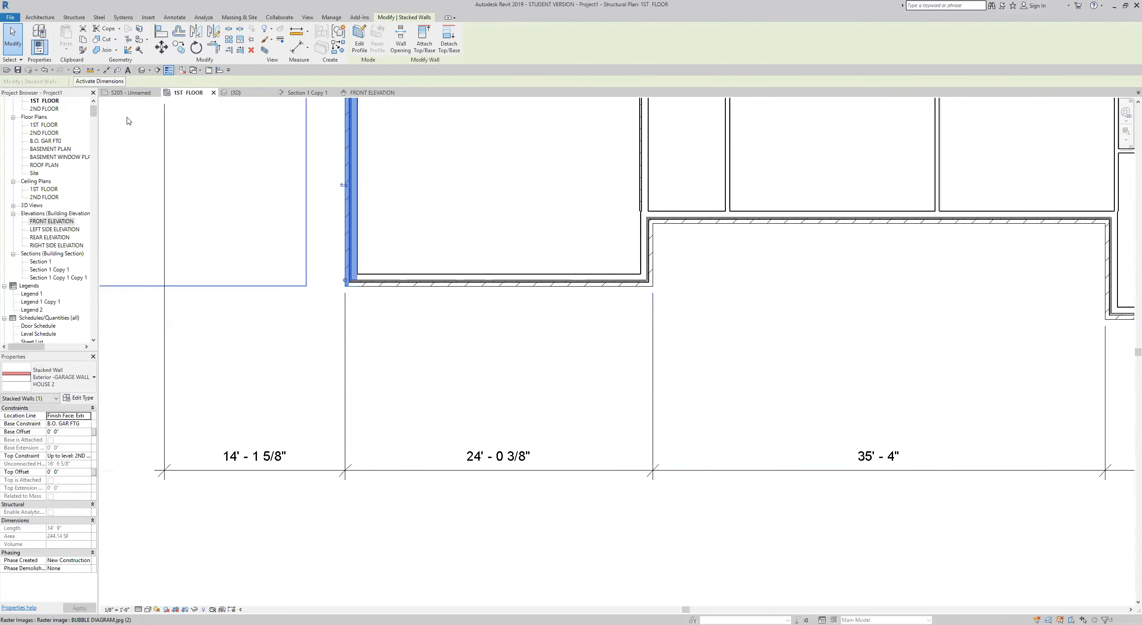
pyautogui.click(502, 456)
pyautogui.write('24')
pyautogui.press('Return')
pyautogui.scroll(-2, 211, 446)
pyautogui.scroll(-3, 447, 538)
pyautogui.click(482, 565)
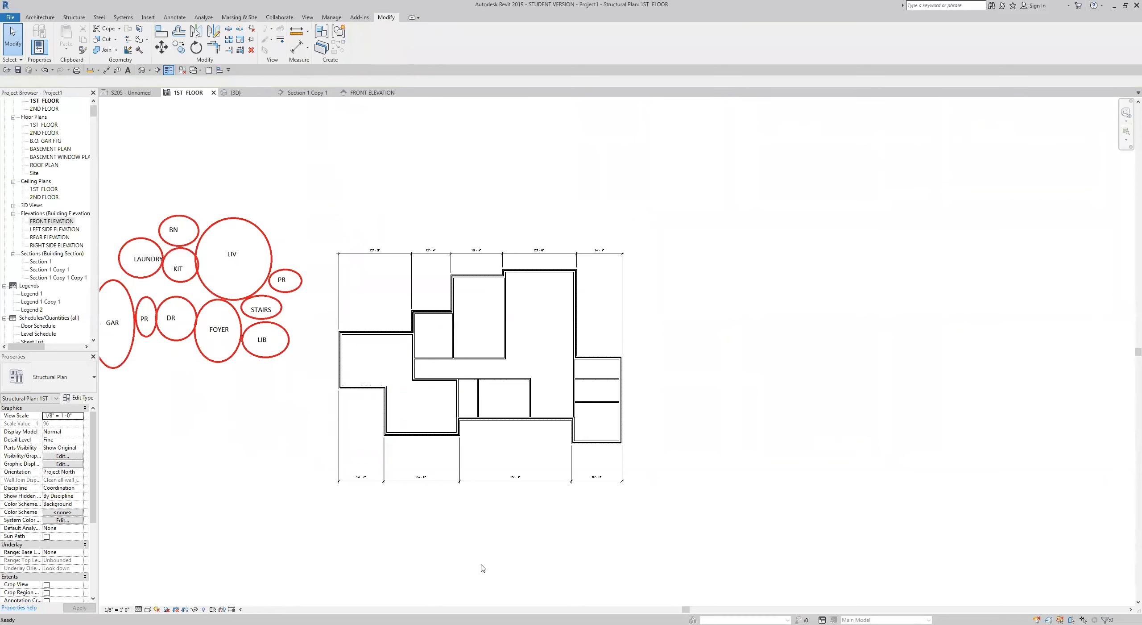
# - Place a vertical aligned dimension string east of the house across the tall room's north wall and the east wing's north and south brick faces
pyautogui.click(106, 70)
pyautogui.scroll(4, 540, 266)
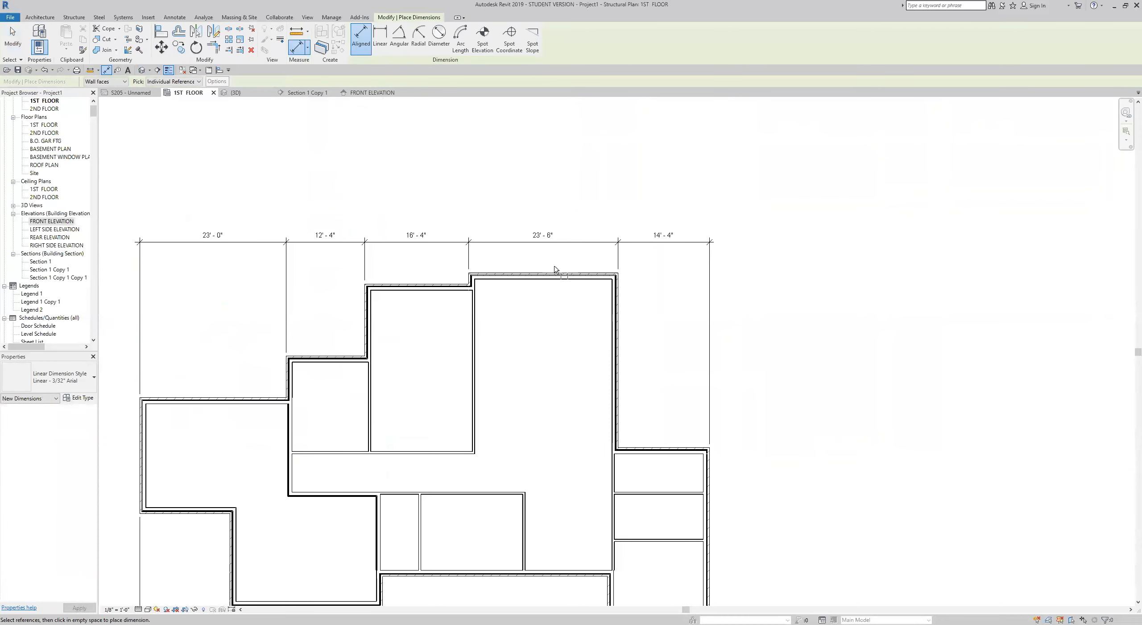
pyautogui.click(555, 272)
pyautogui.click(679, 445)
pyautogui.moveTo(671, 335); pyautogui.dragTo(652, 143, button='middle')
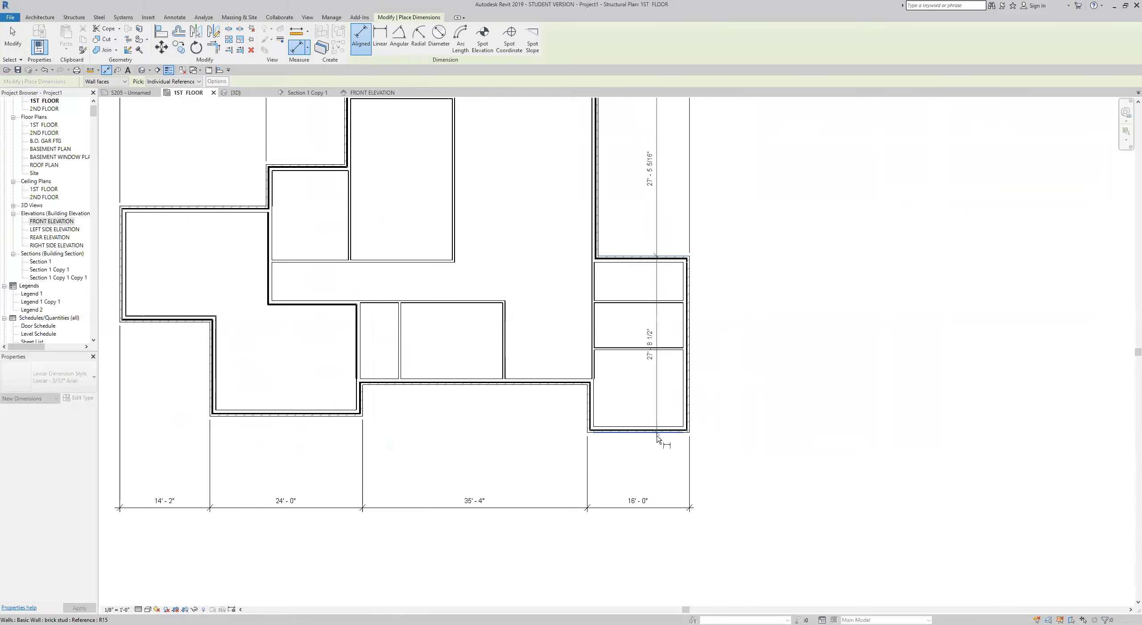
pyautogui.click(730, 451)
pyautogui.moveTo(737, 451); pyautogui.dragTo(750, 494, button='middle')
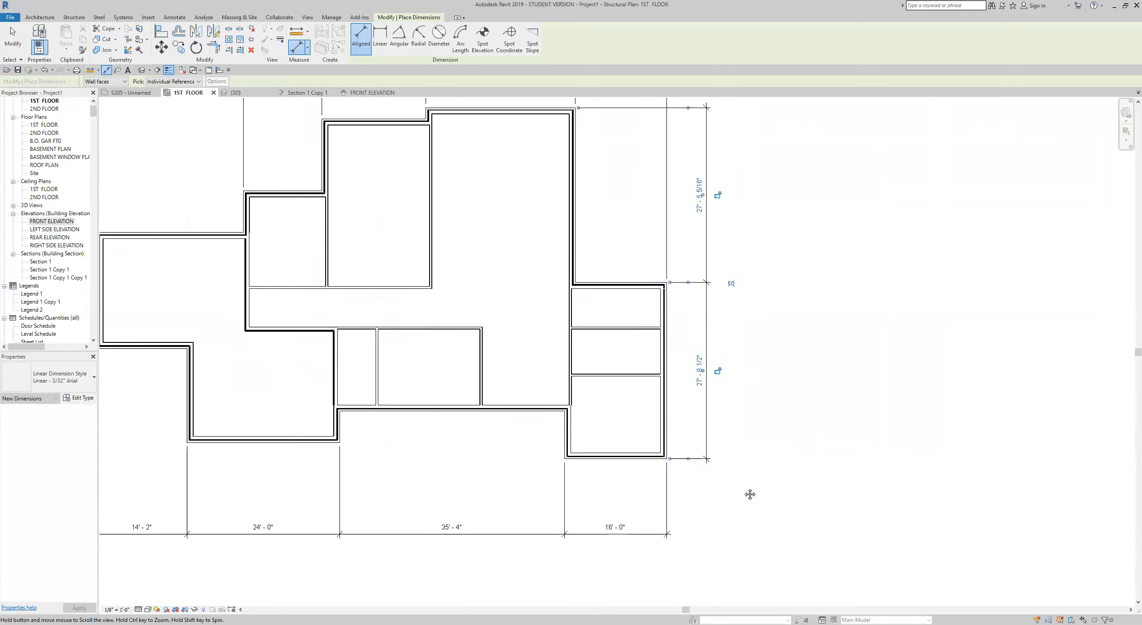
pyautogui.scroll(-3, 750, 494)
pyautogui.press('Escape')
pyautogui.press('Escape')
# - Move the east wing's north brick wall by setting the northern segment of the vertical dimension string to 27'6"
pyautogui.scroll(4, 721, 336)
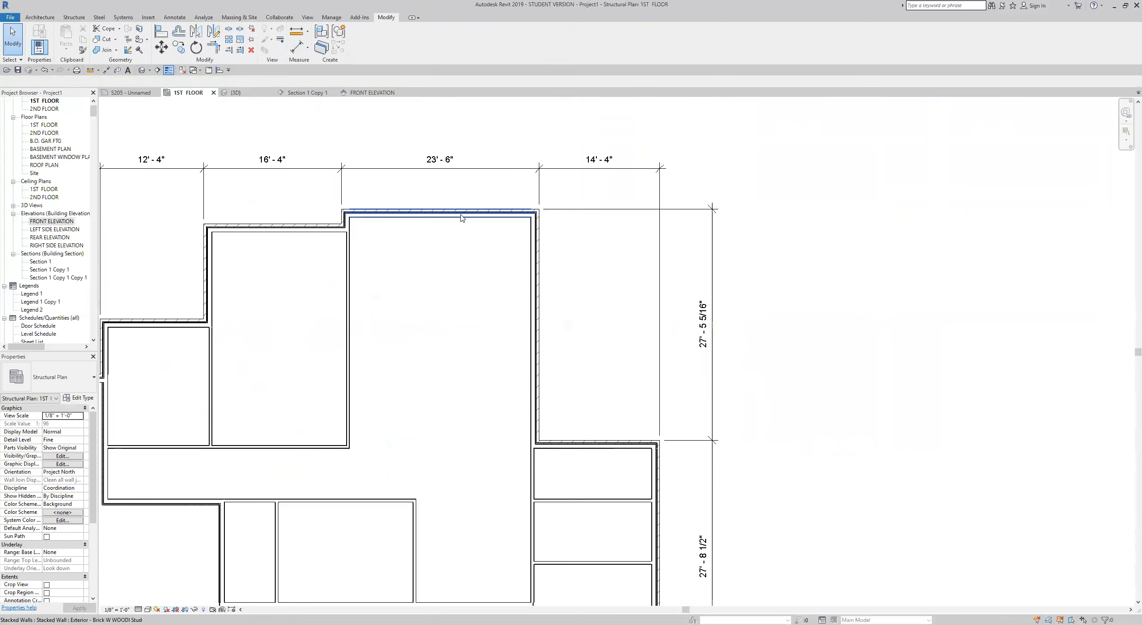
pyautogui.click(629, 443)
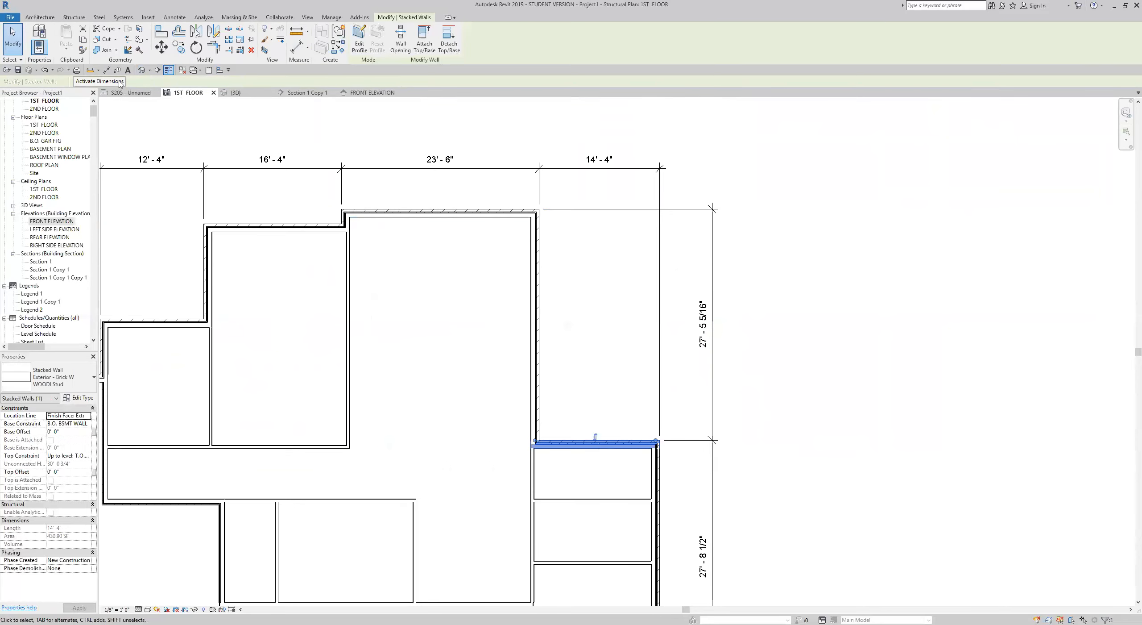
pyautogui.click(701, 333)
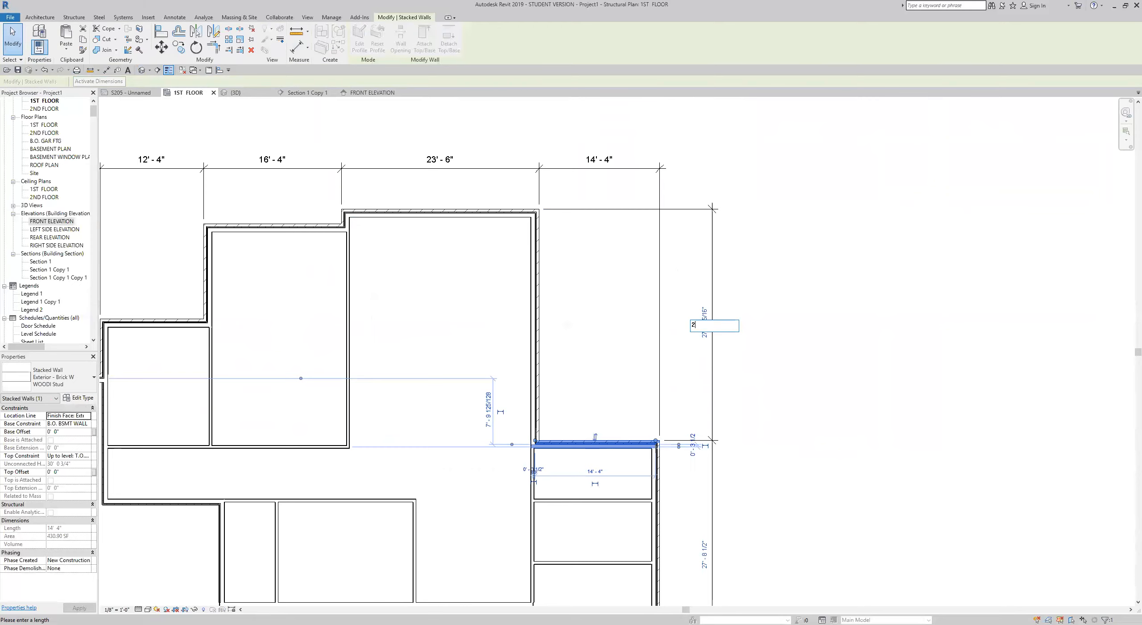
pyautogui.press('Return')
# - Move the east wing's south brick wall by setting the southern segment of the vertical dimension string to 27'8"
pyautogui.scroll(-2, 770, 375)
pyautogui.scroll(4, 743, 374)
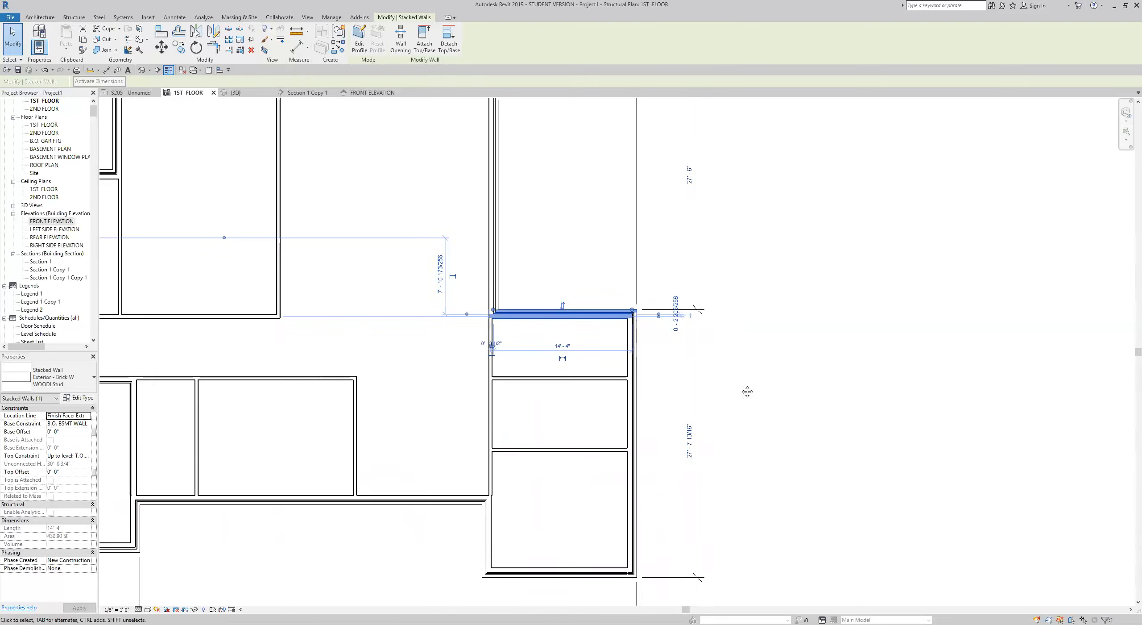
pyautogui.moveTo(748, 391); pyautogui.dragTo(780, 330, button='middle')
pyautogui.click(605, 517)
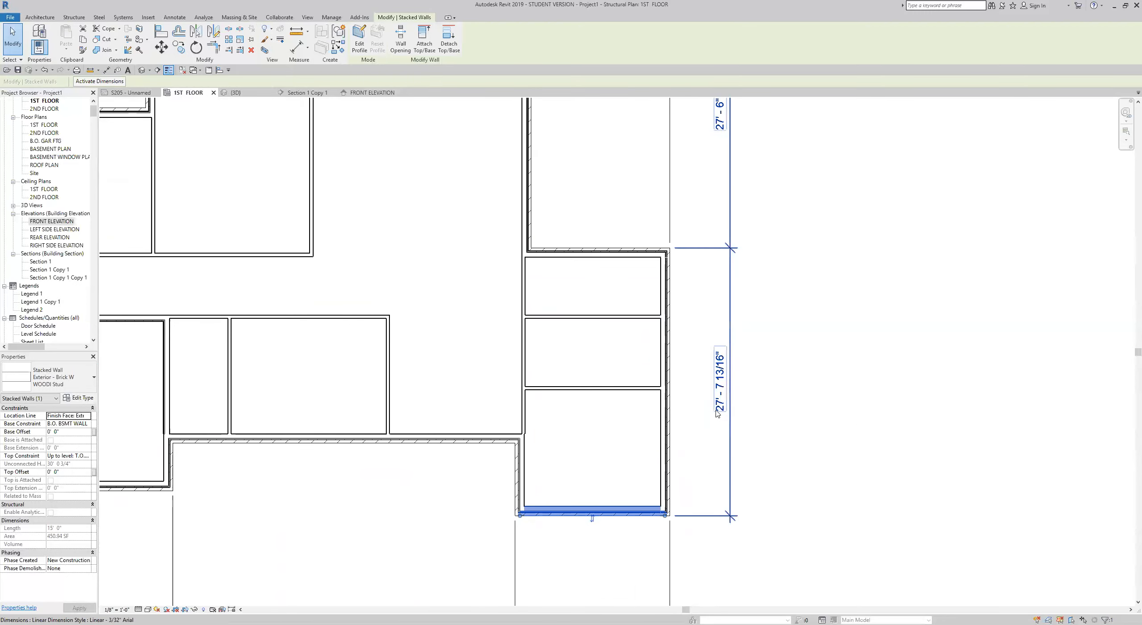
pyautogui.click(99, 81)
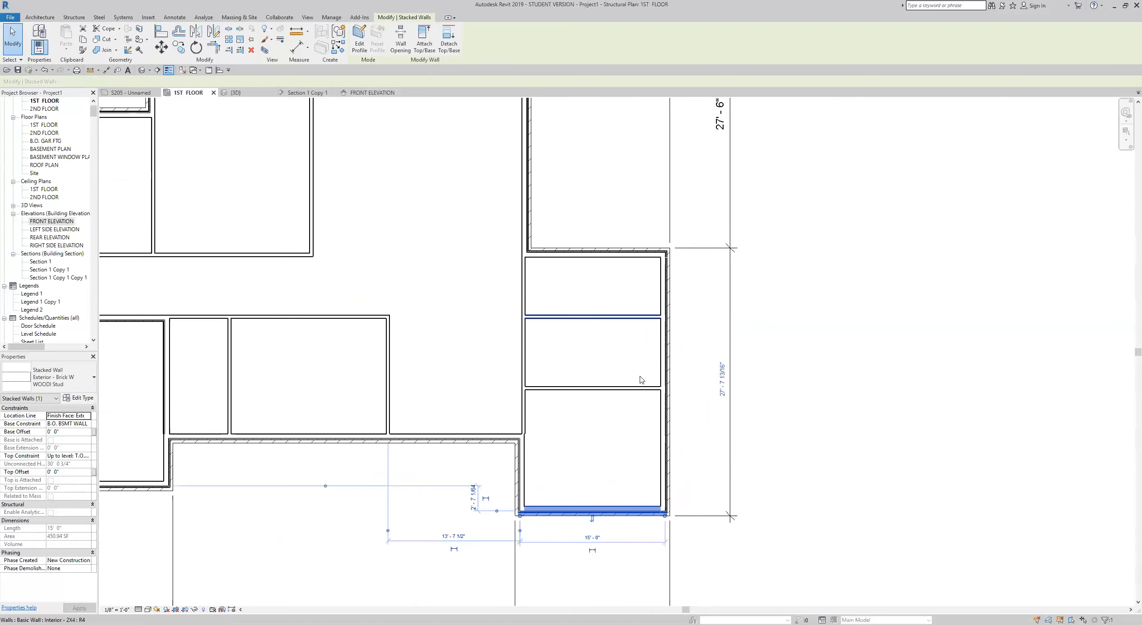
pyautogui.click(721, 384)
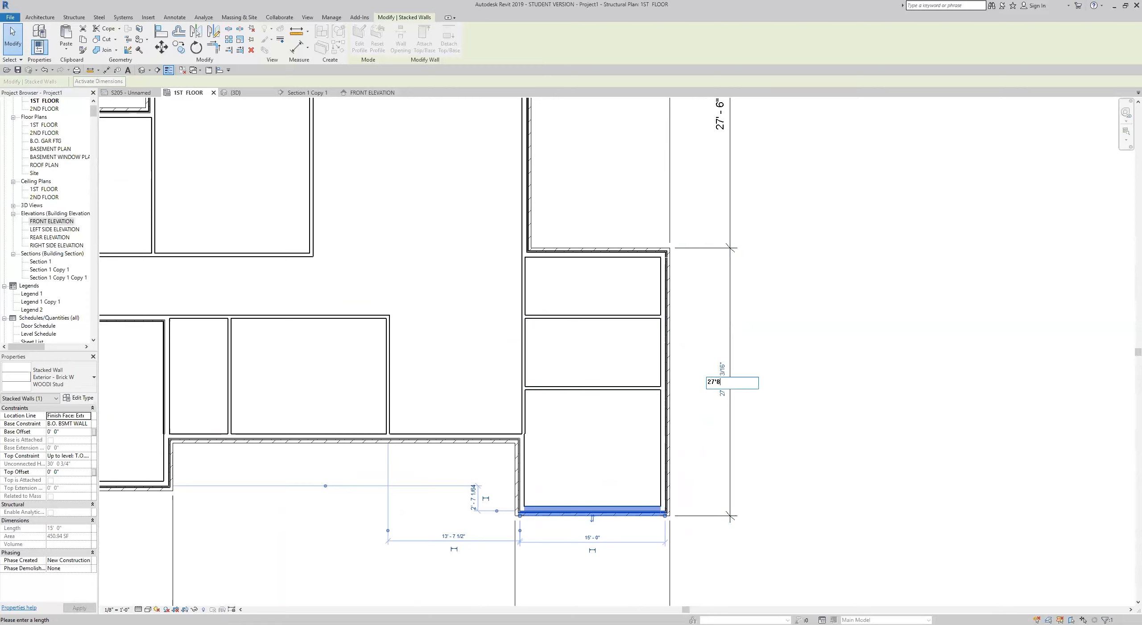
pyautogui.scroll(-2, 846, 522)
pyautogui.click(842, 507)
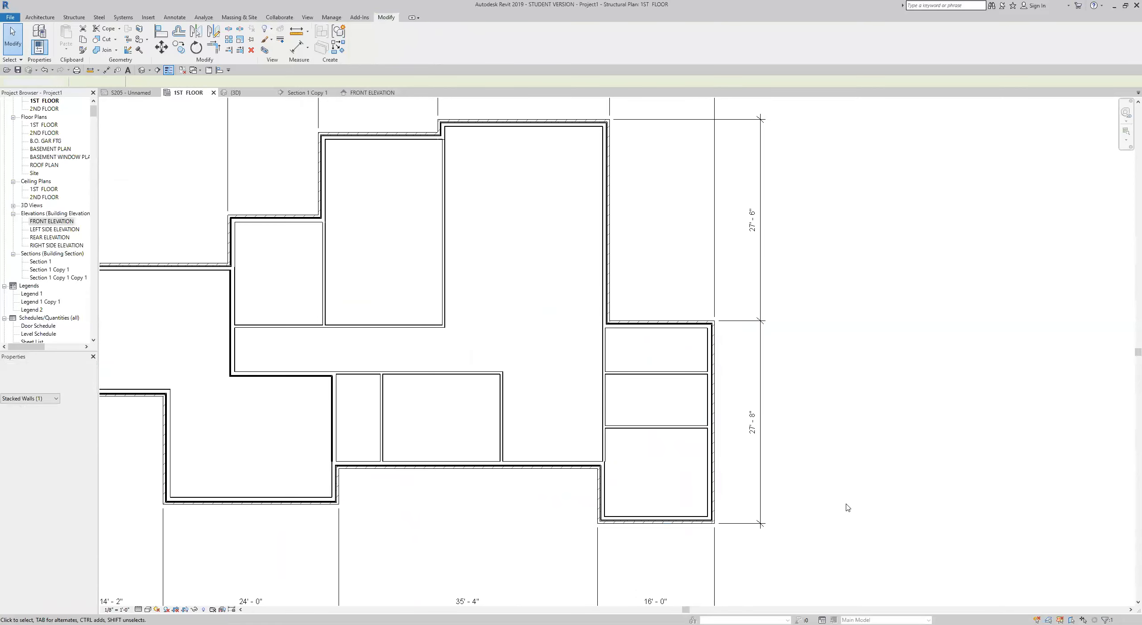
# - Place a vertical aligned dimension between the brick faces of the recessed central south wall and the east wing's south wall
pyautogui.scroll(3, 868, 457)
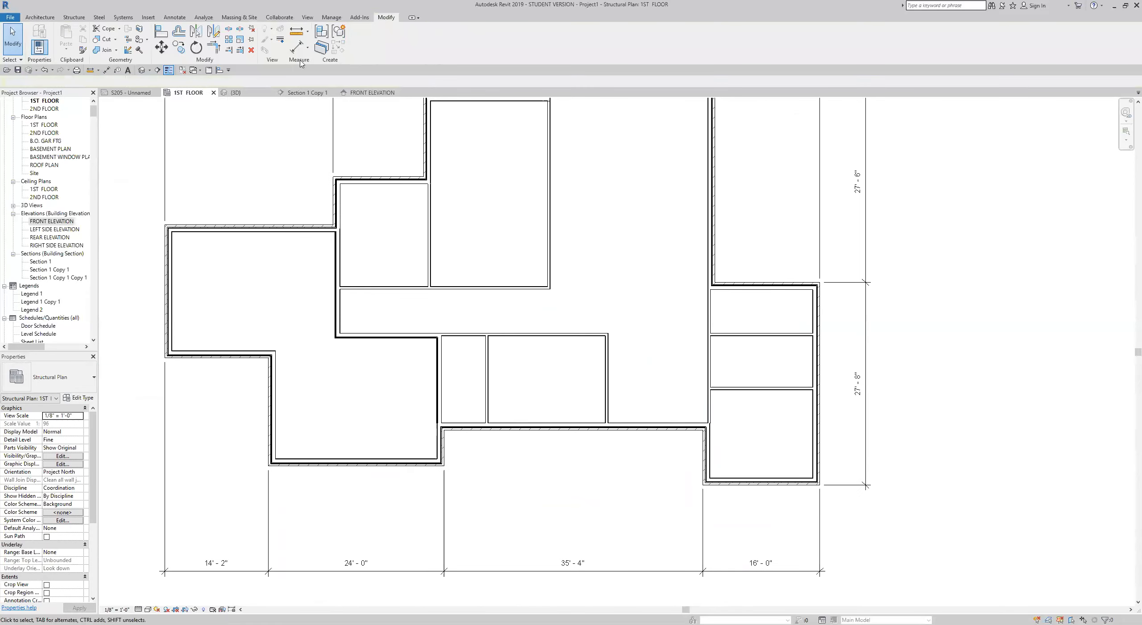
pyautogui.click(107, 70)
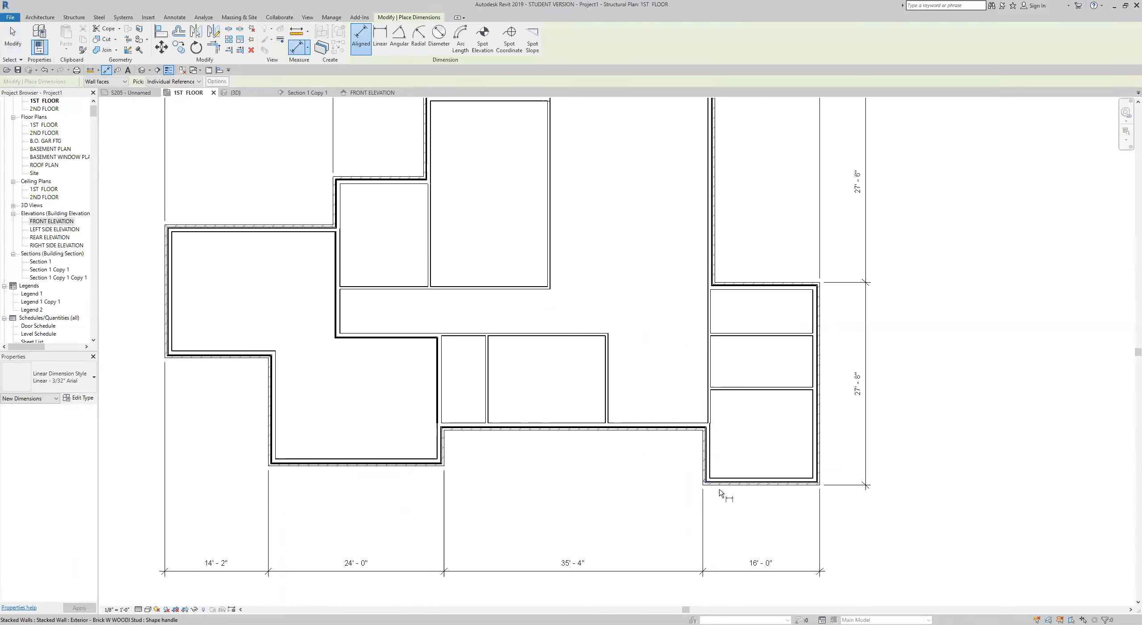
pyautogui.click(689, 432)
pyautogui.click(667, 367)
pyautogui.scroll(2, 705, 496)
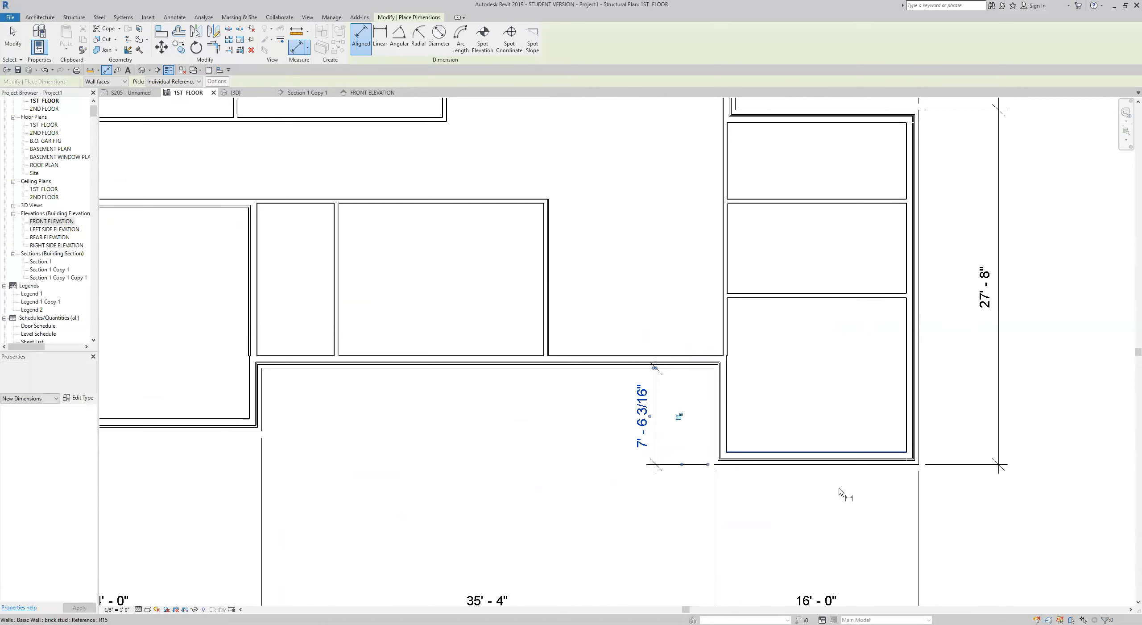
pyautogui.scroll(-2, 839, 488)
pyautogui.press('Escape')
pyautogui.press('Escape')
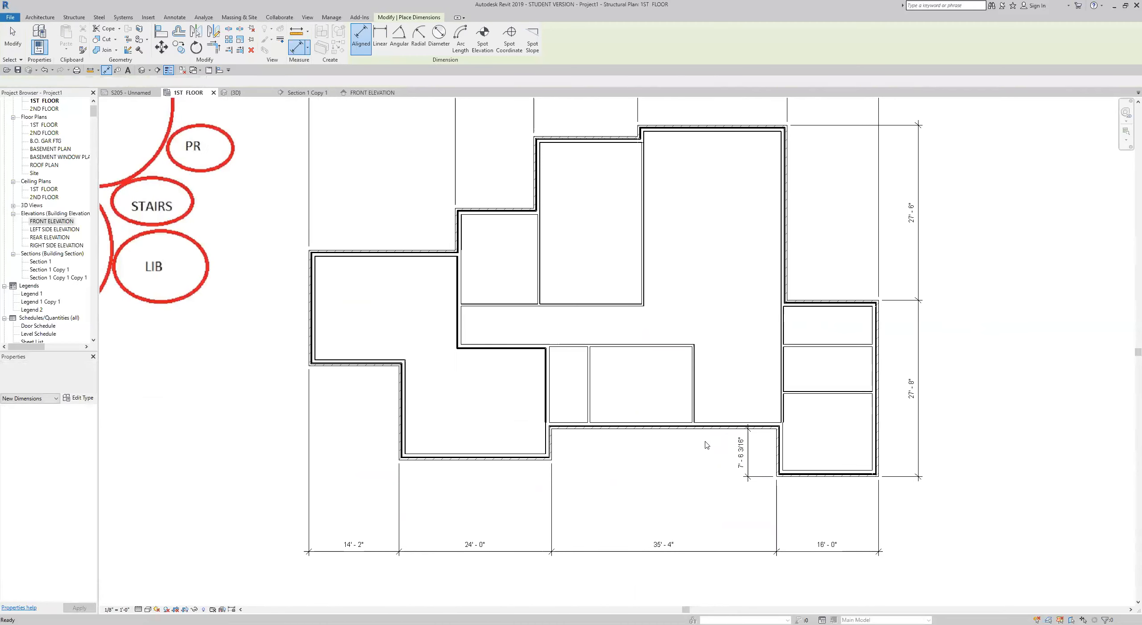
# - Move the recessed central south brick wall by setting its vertical dimension to the east wing's south wall to 7'6"
pyautogui.scroll(1, 710, 446)
pyautogui.click(720, 419)
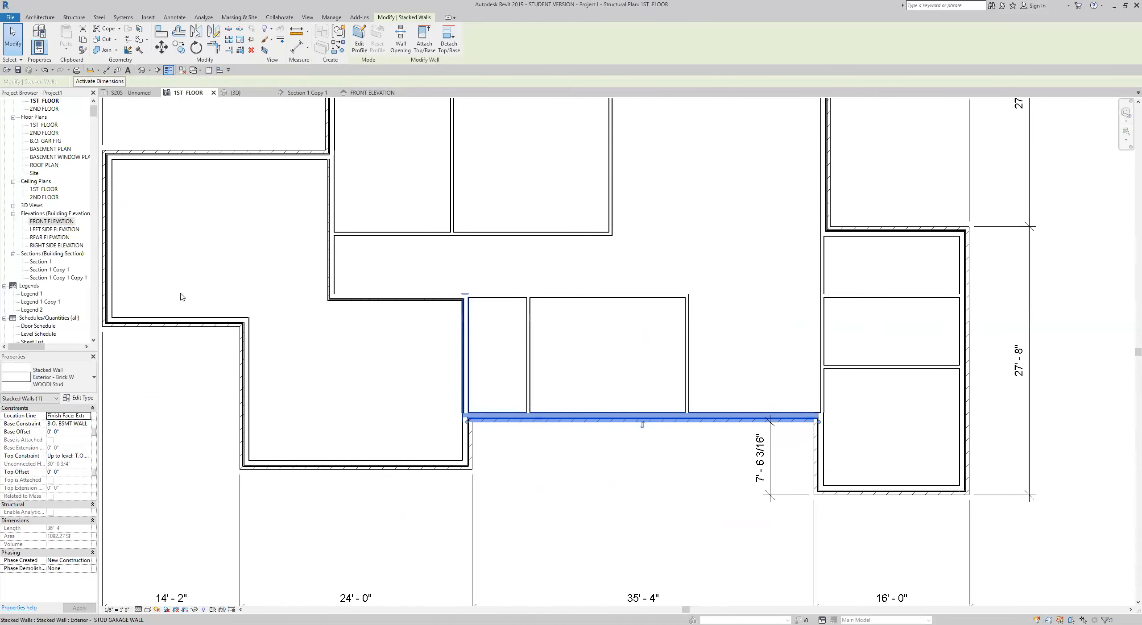
pyautogui.click(760, 468)
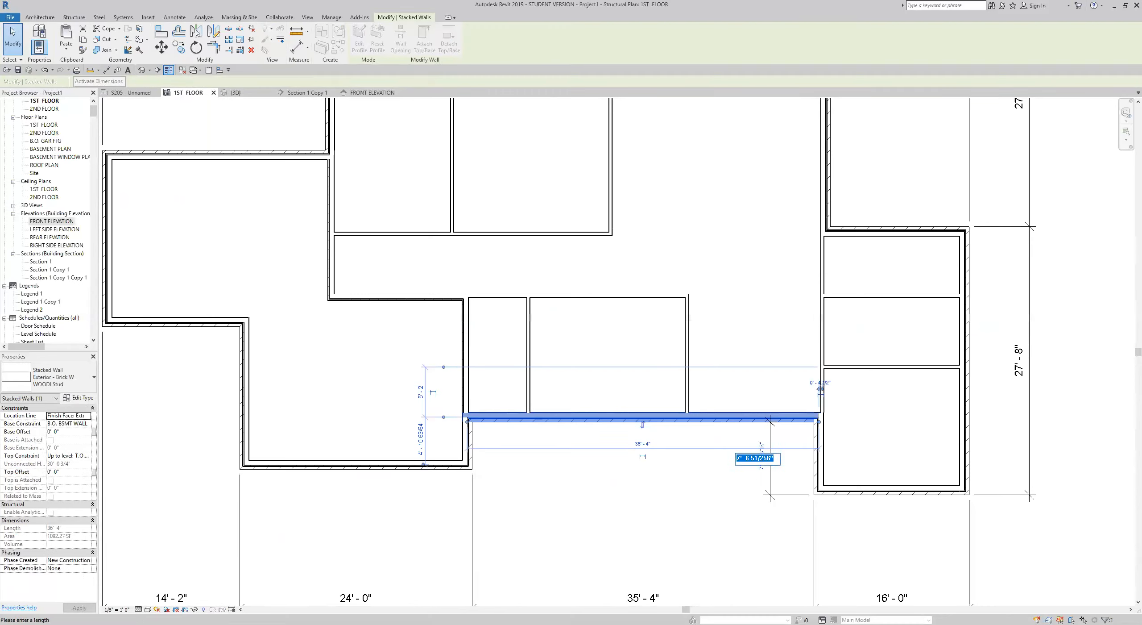
pyautogui.write("7'6")
pyautogui.press('Return')
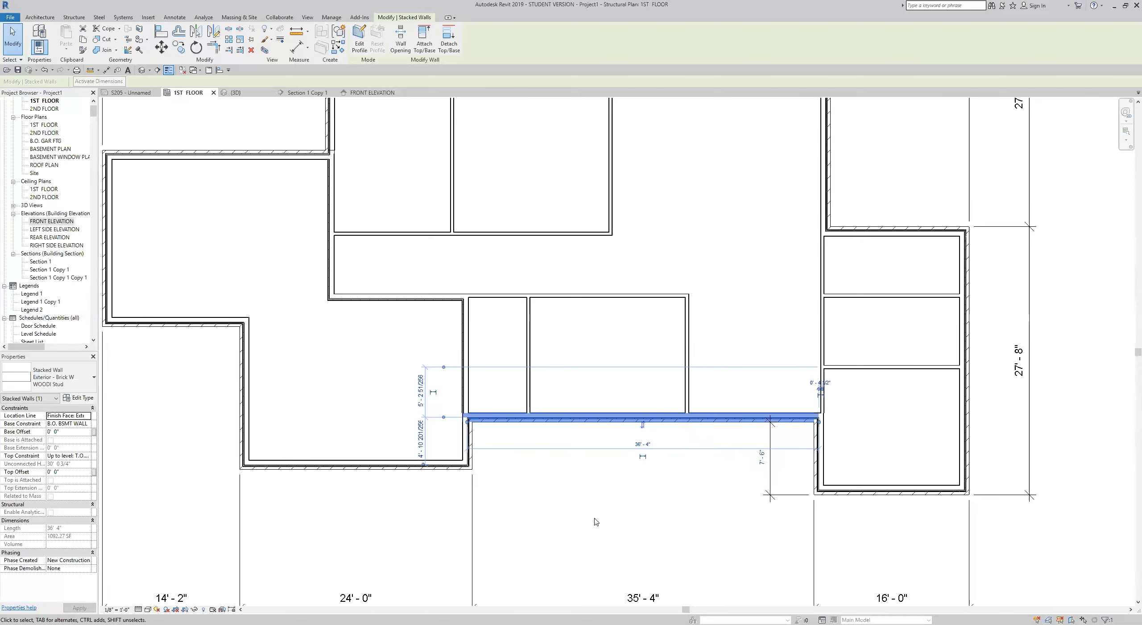
pyautogui.click(593, 519)
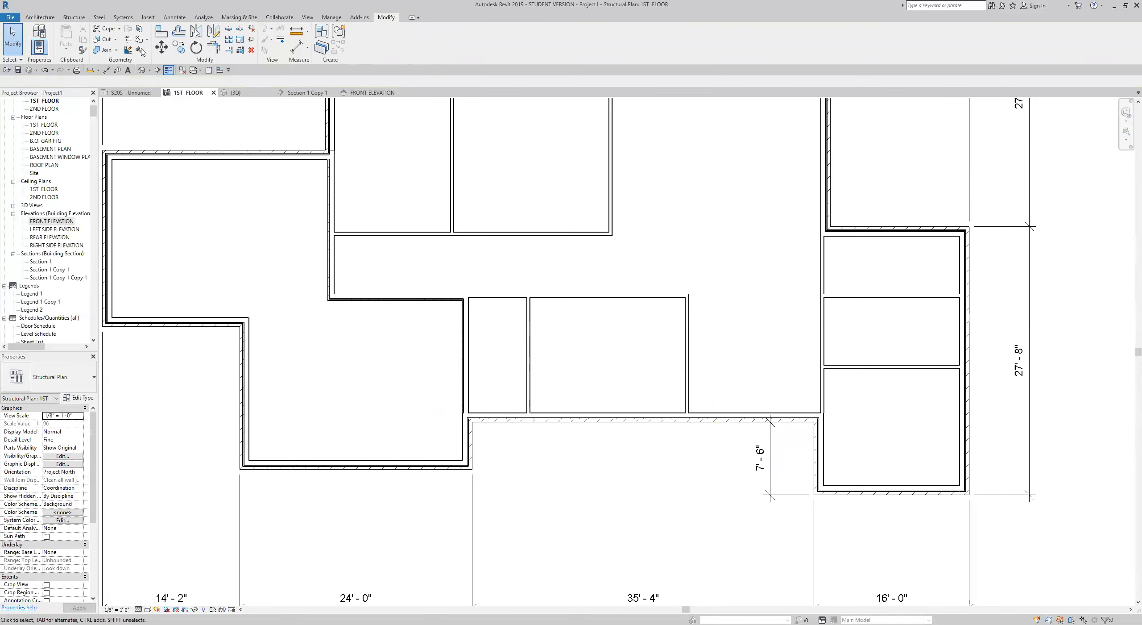
# - Place a vertical aligned dimension between the brick faces of the garage's south wall and the recessed central south wall
pyautogui.click(110, 71)
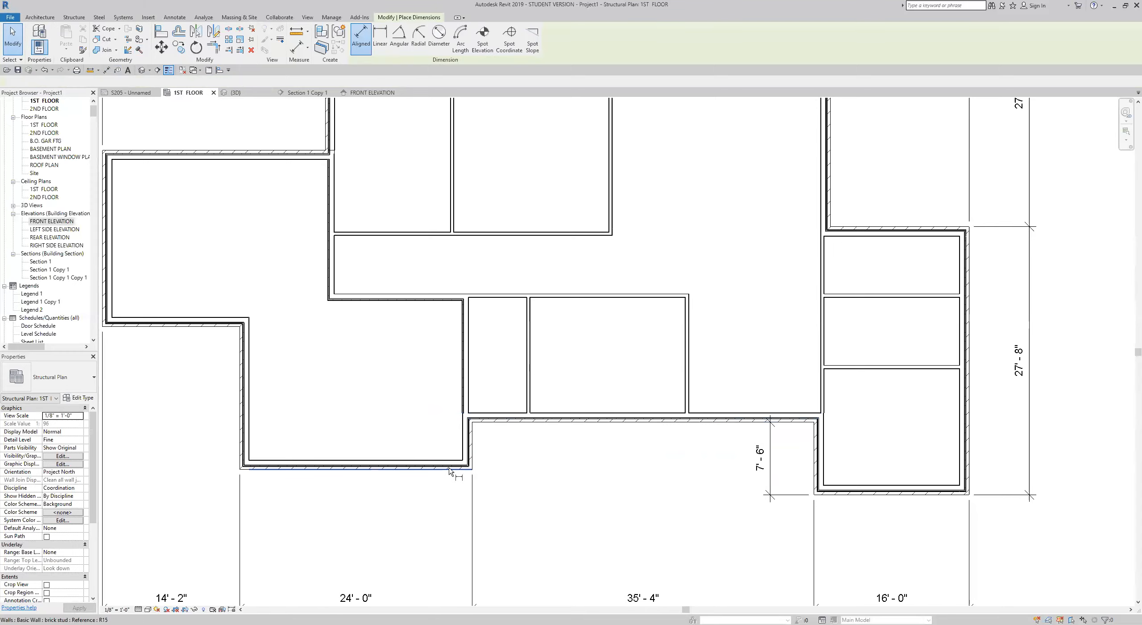
pyautogui.click(500, 401)
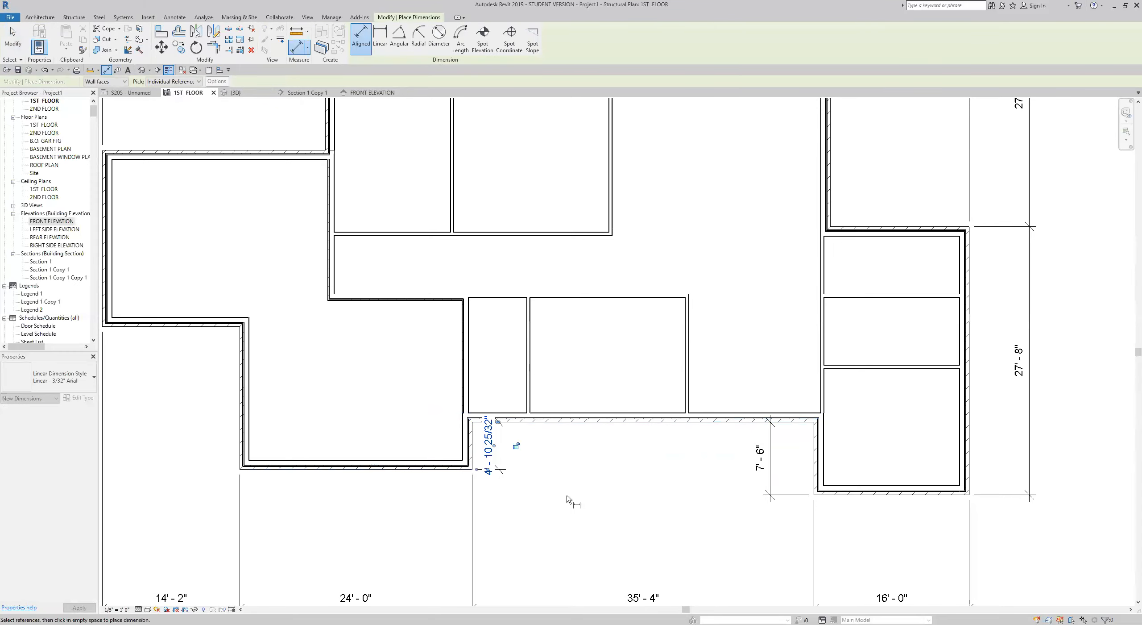
pyautogui.scroll(2, 566, 500)
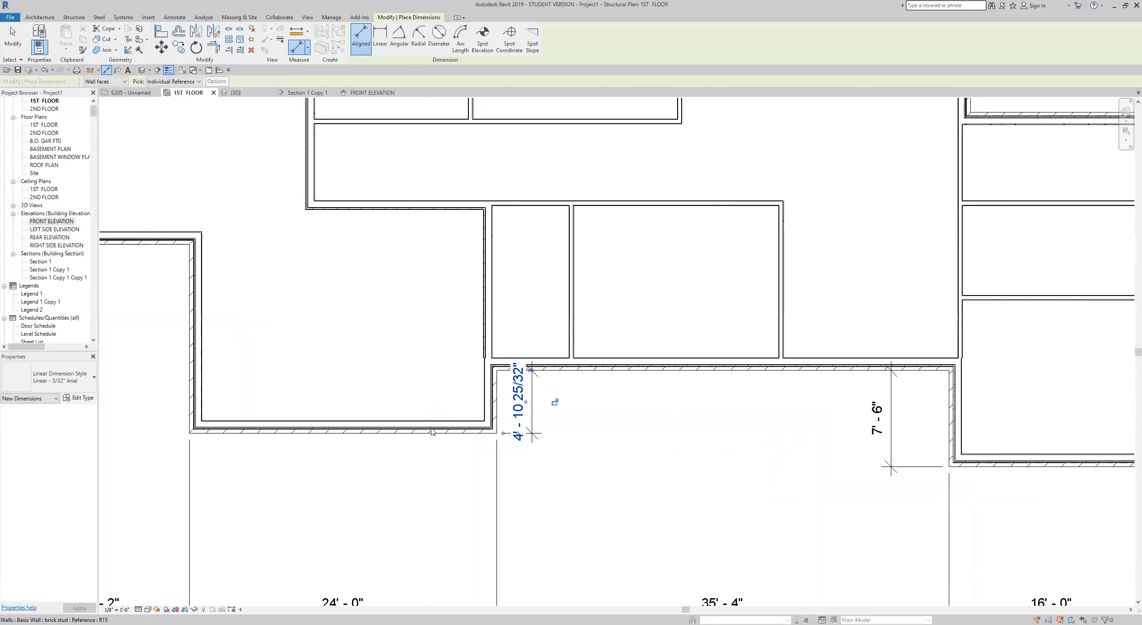
pyautogui.press('Escape')
pyautogui.press('Escape')
# - Move the garage's south brick wall by setting its vertical dimension to the recessed central south wall to 5'
pyautogui.click(415, 424)
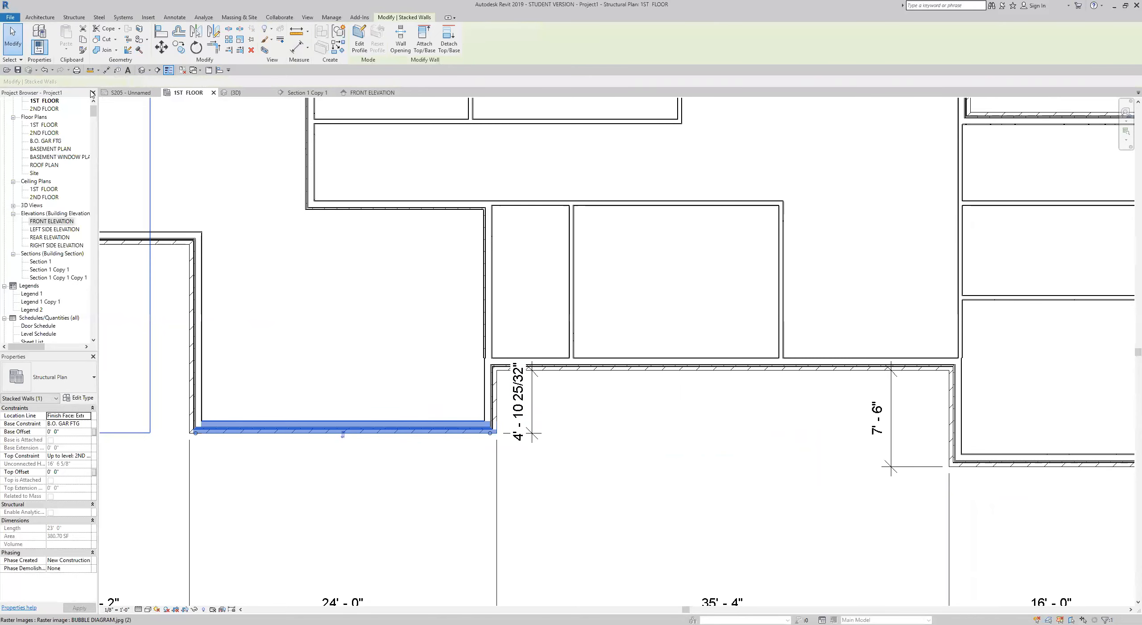
pyautogui.click(522, 414)
pyautogui.write('5')
pyautogui.press('Return')
pyautogui.click(576, 583)
# - Place a vertical aligned dimension string west of the house across the garage's south and north walls and the stepped north brick walls
pyautogui.scroll(-2, 518, 555)
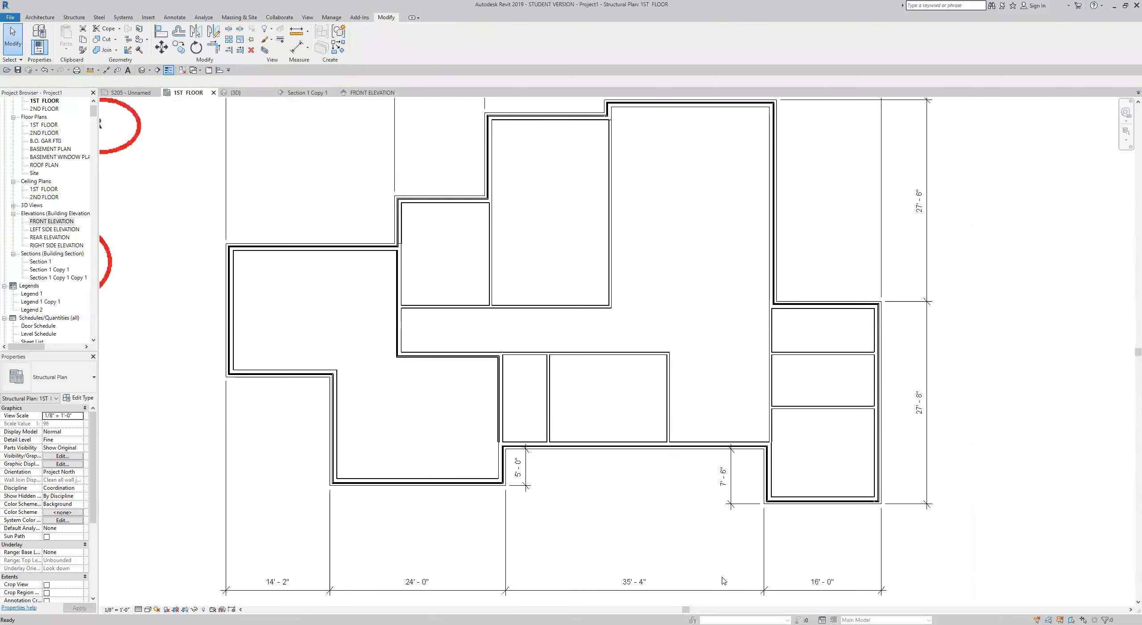
pyautogui.moveTo(371, 290); pyautogui.dragTo(474, 281, button='middle')
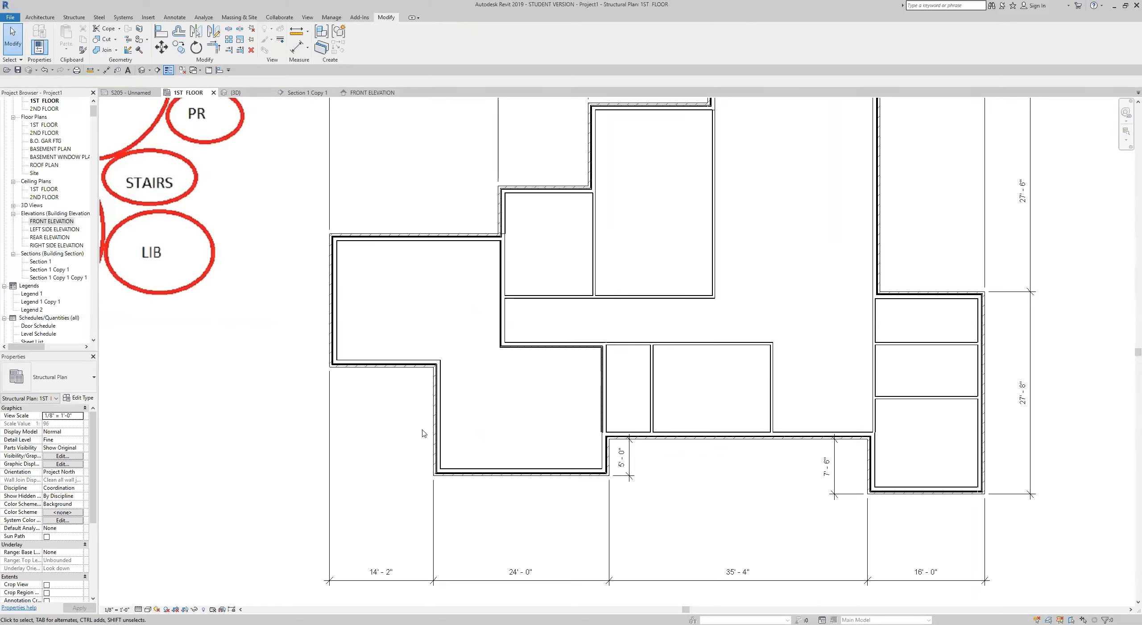
pyautogui.click(107, 71)
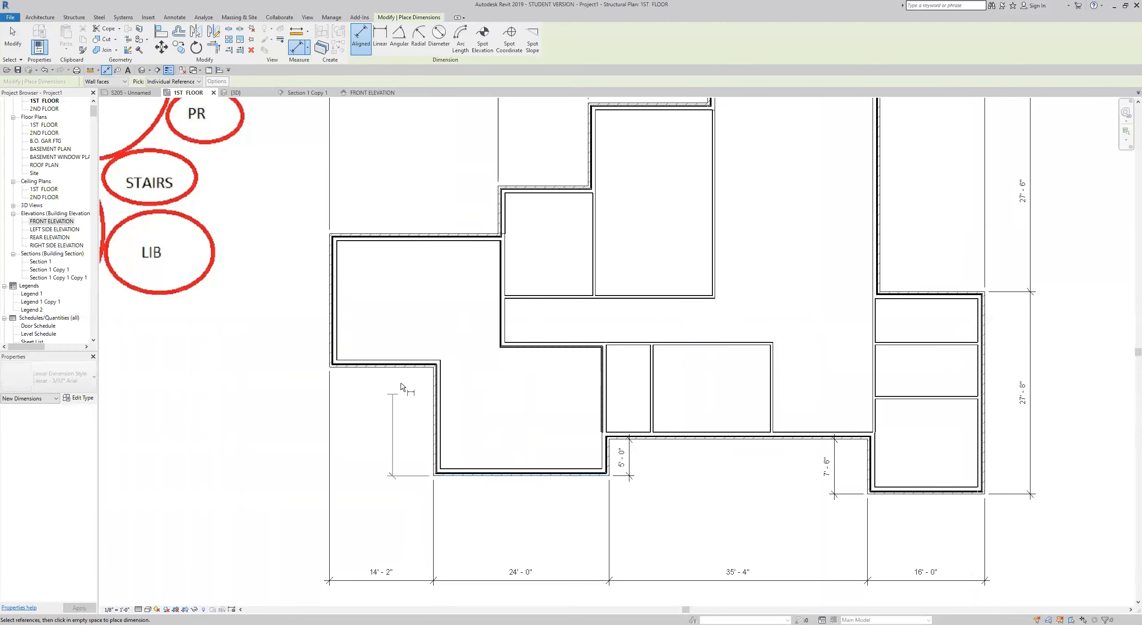
pyautogui.click(410, 368)
pyautogui.click(427, 234)
pyautogui.click(531, 185)
pyautogui.moveTo(605, 314); pyautogui.dragTo(640, 423, button='middle')
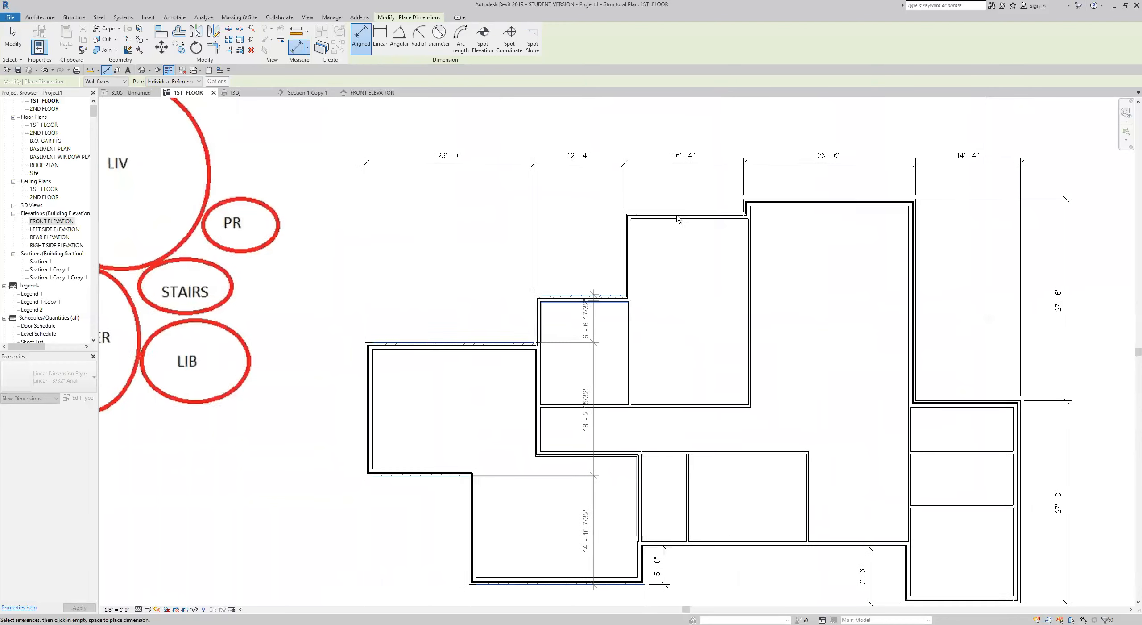
pyautogui.moveTo(678, 219); pyautogui.dragTo(680, 226, button='middle')
pyautogui.click(680, 223)
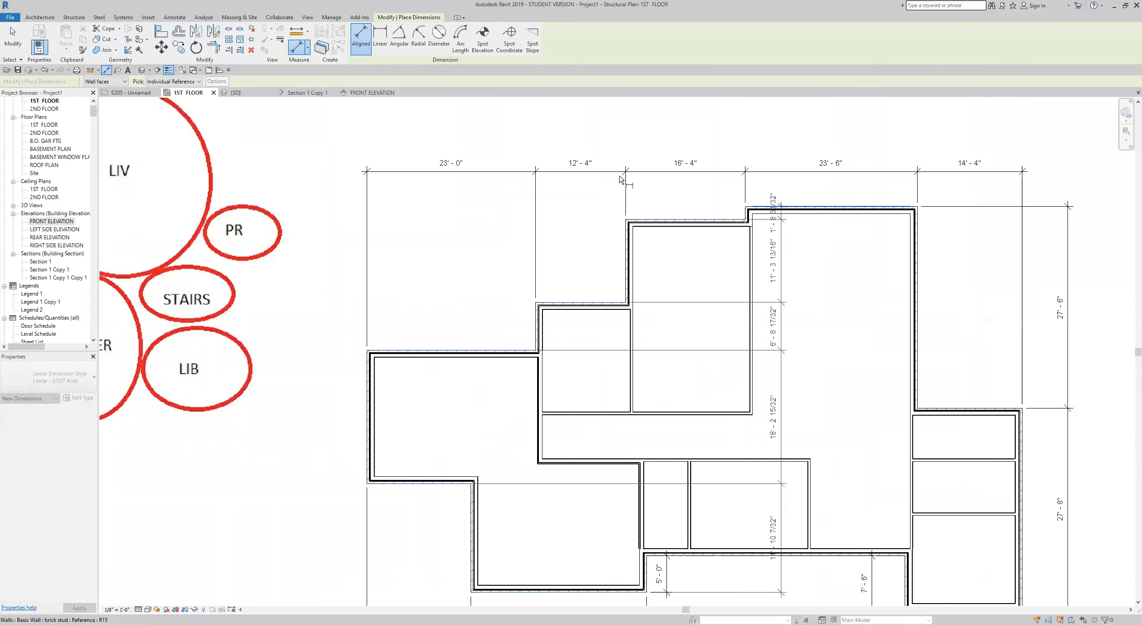
pyautogui.click(328, 165)
pyautogui.press('Escape')
pyautogui.press('Escape')
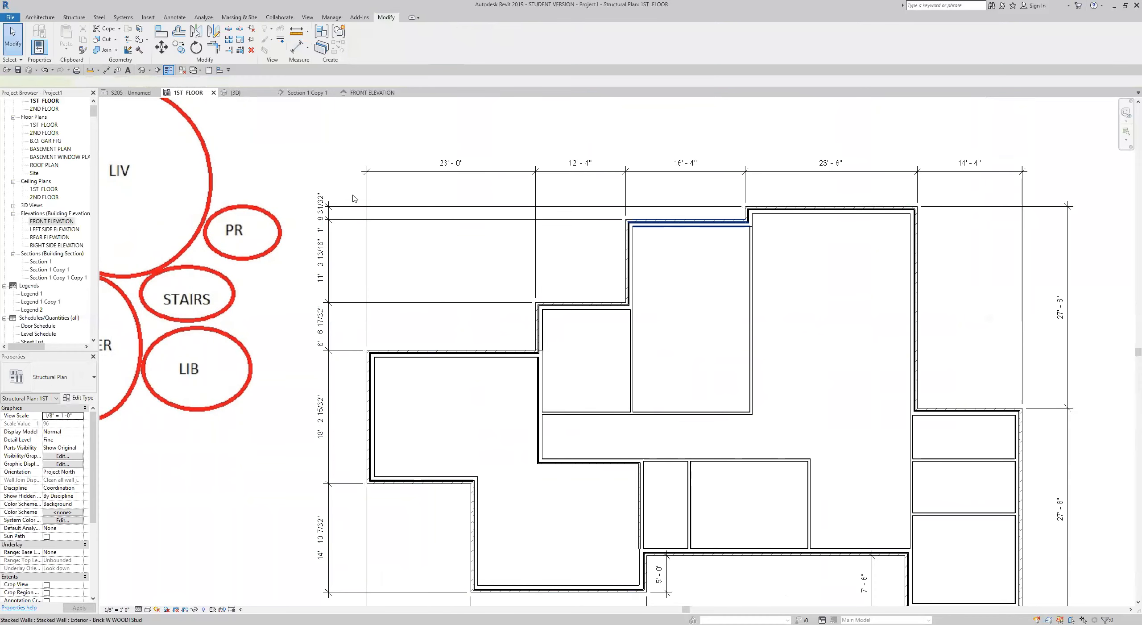
# - Move the north brick wall of the room west of the tall room by setting the northernmost segment of the west dimension string to 1'8"
pyautogui.scroll(5, 295, 216)
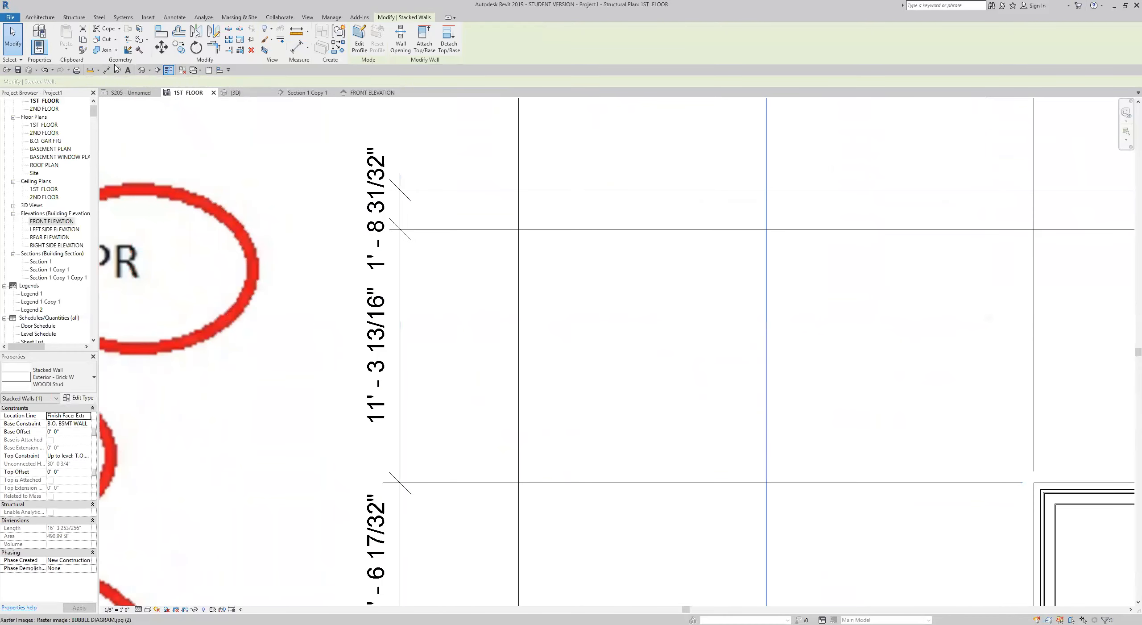
pyautogui.click(385, 215)
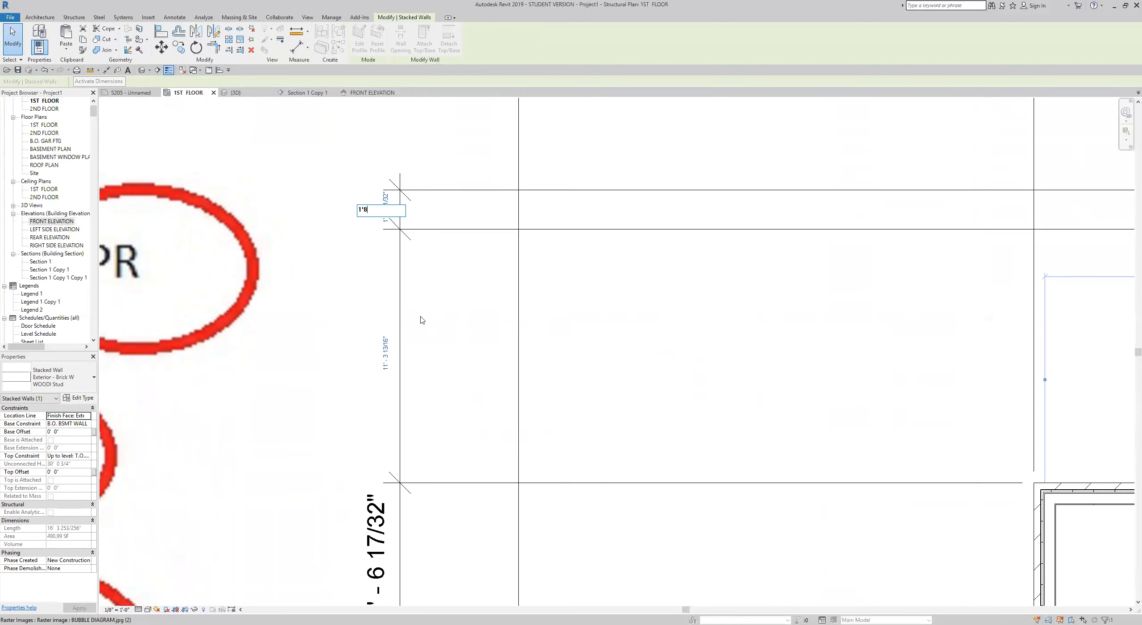
pyautogui.write("1'8")
pyautogui.press('Return')
pyautogui.scroll(-3, 421, 319)
pyautogui.press('Escape')
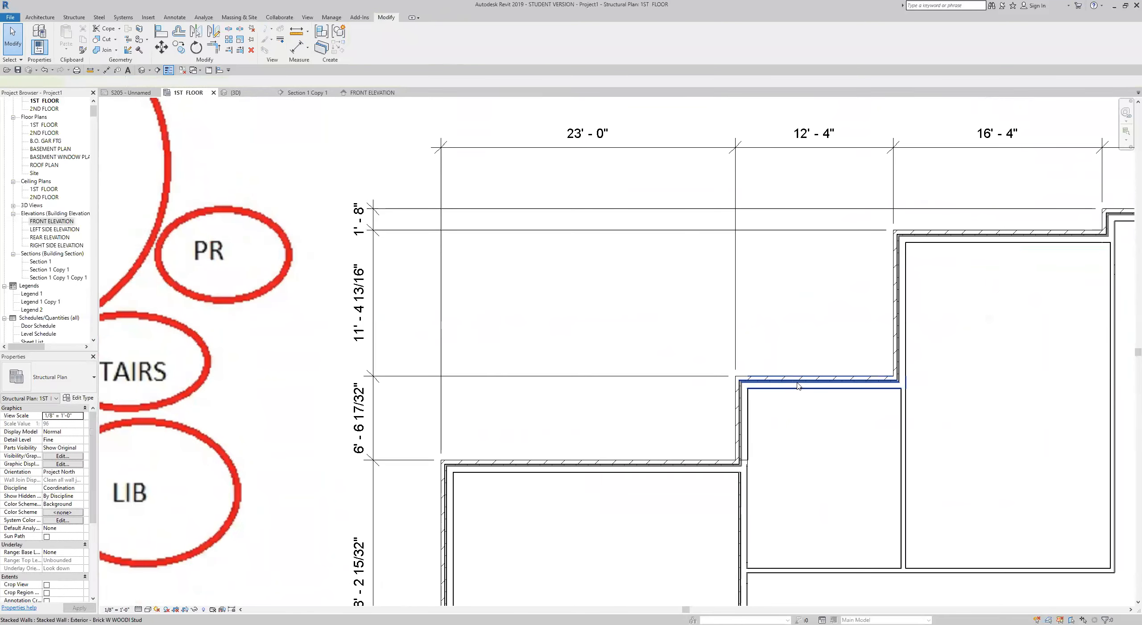
# - Move the north brick wall of the small room beside the garage by setting the second segment of the west dimension string to 16'4"
pyautogui.click(799, 386)
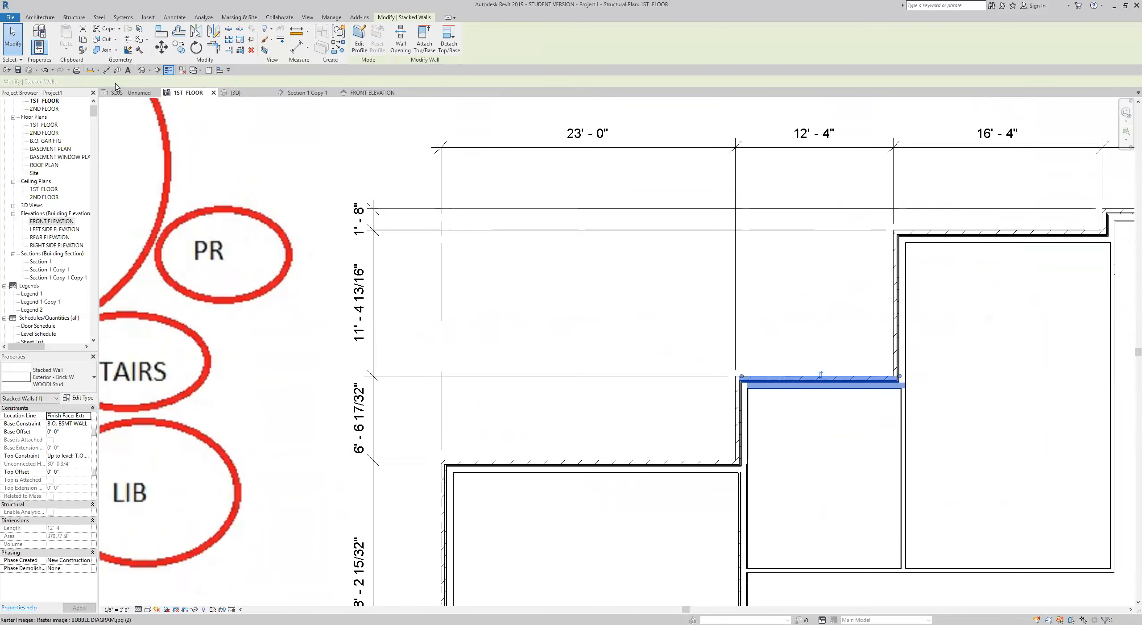
pyautogui.click(362, 303)
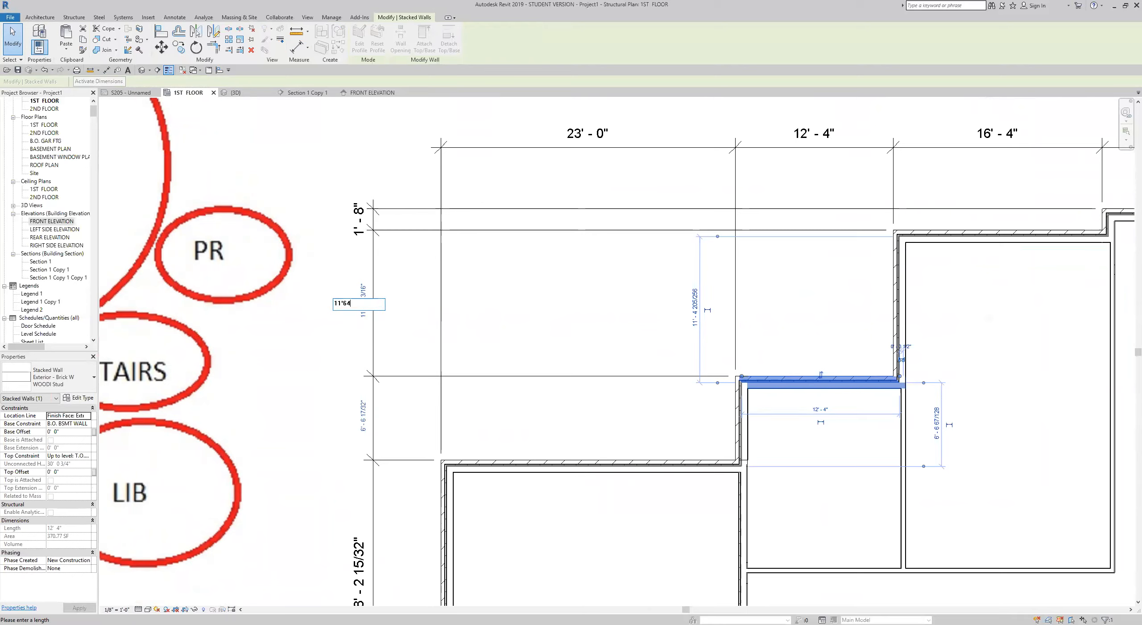
pyautogui.write("16'4")
pyautogui.press('Return')
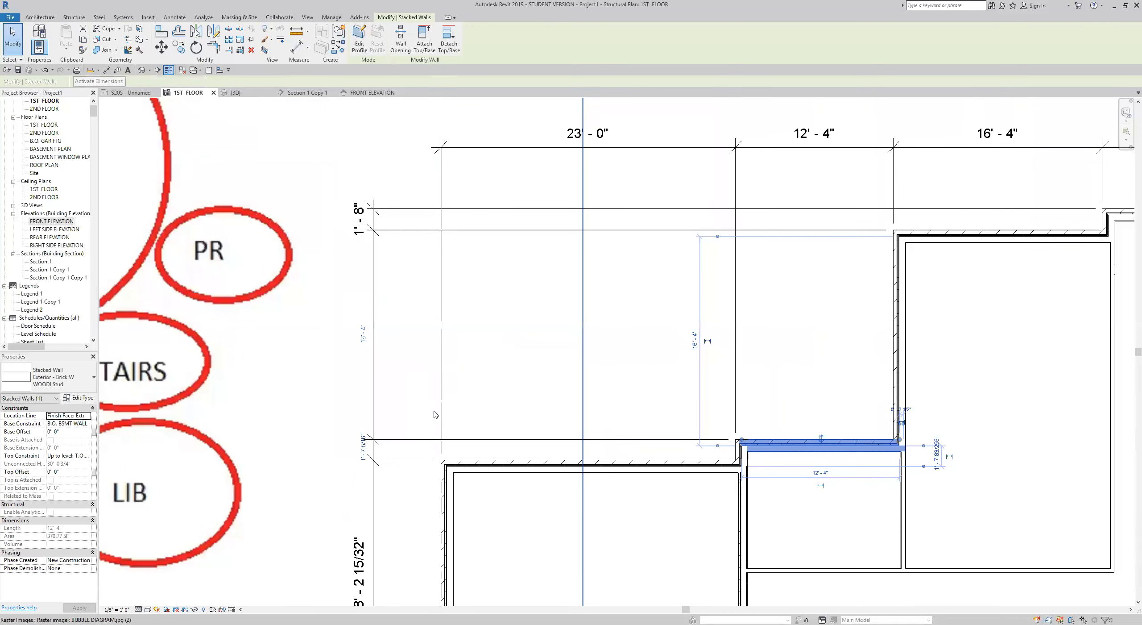
pyautogui.click(521, 408)
# - Move the garage's north brick wall by setting the third segment of the west dimension string to 2'
pyautogui.moveTo(424, 300); pyautogui.dragTo(432, 240, button='middle')
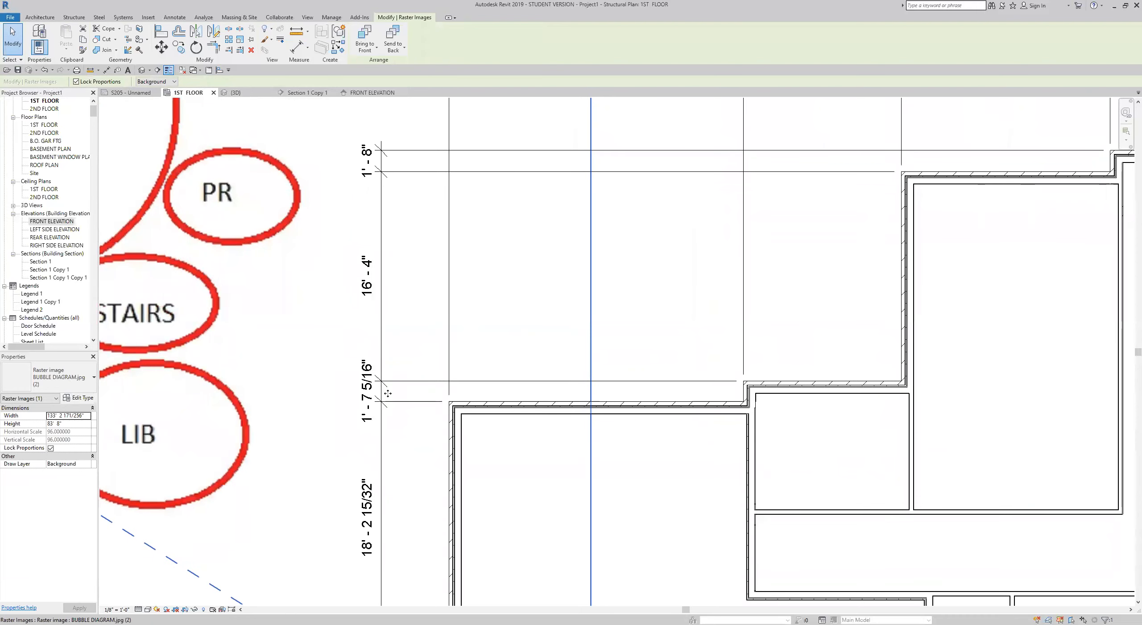
pyautogui.click(616, 408)
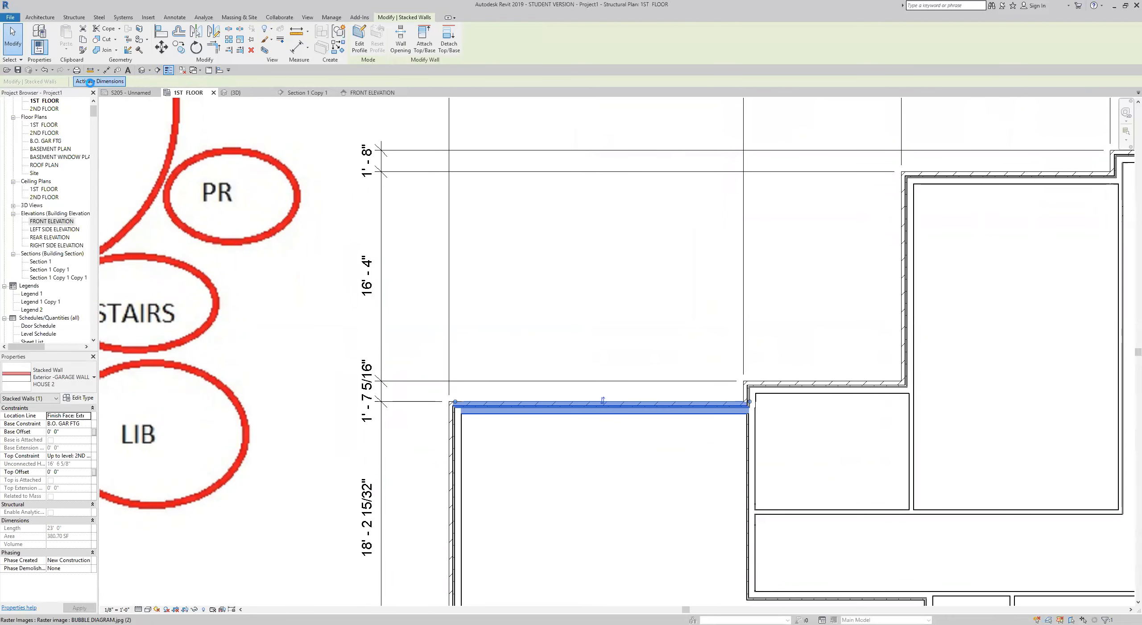
pyautogui.click(371, 388)
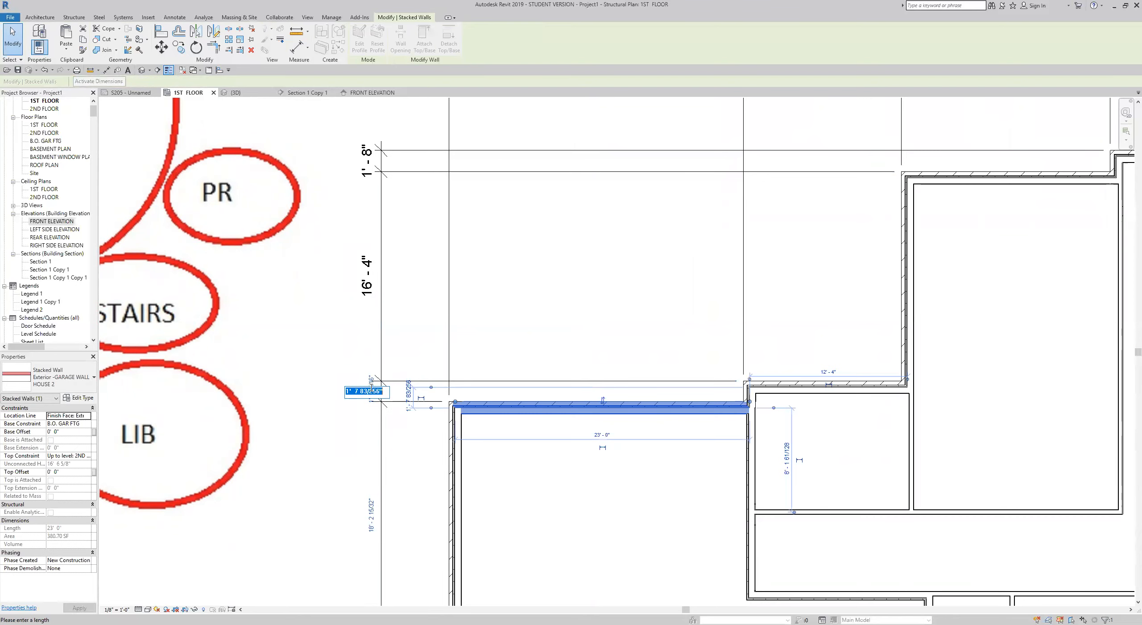
pyautogui.write('2')
pyautogui.press('Return')
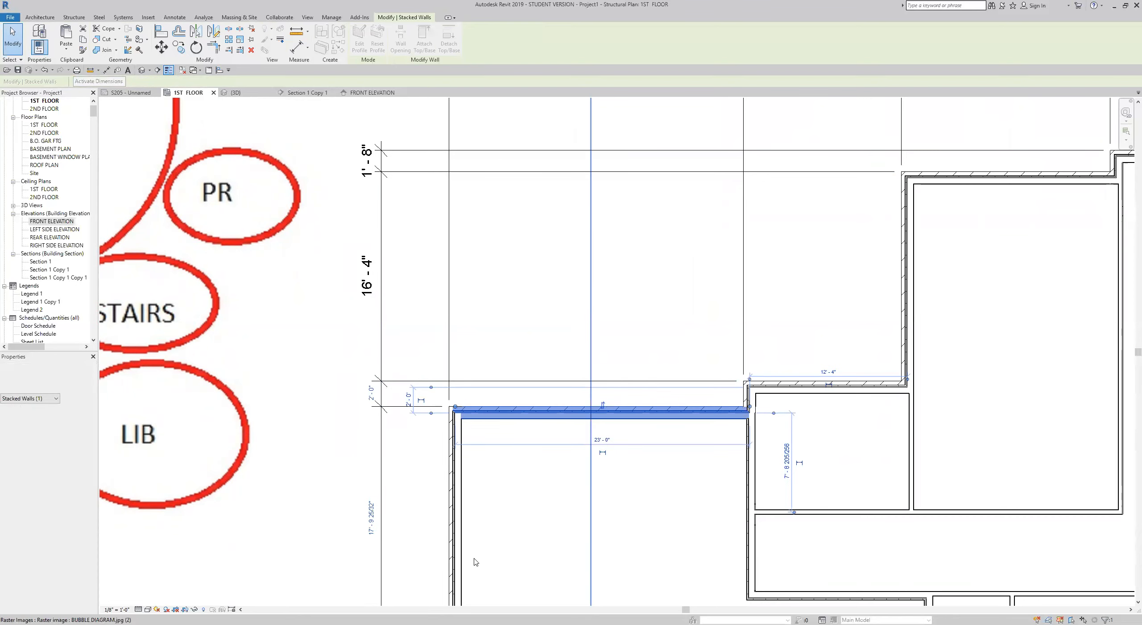
# - Try setting the west dimension segment along the garage's west wall to 2' to move its southern return wall, and undo the move
pyautogui.scroll(-2, 467, 535)
pyautogui.moveTo(467, 433); pyautogui.dragTo(472, 323, button='middle')
pyautogui.scroll(2, 399, 426)
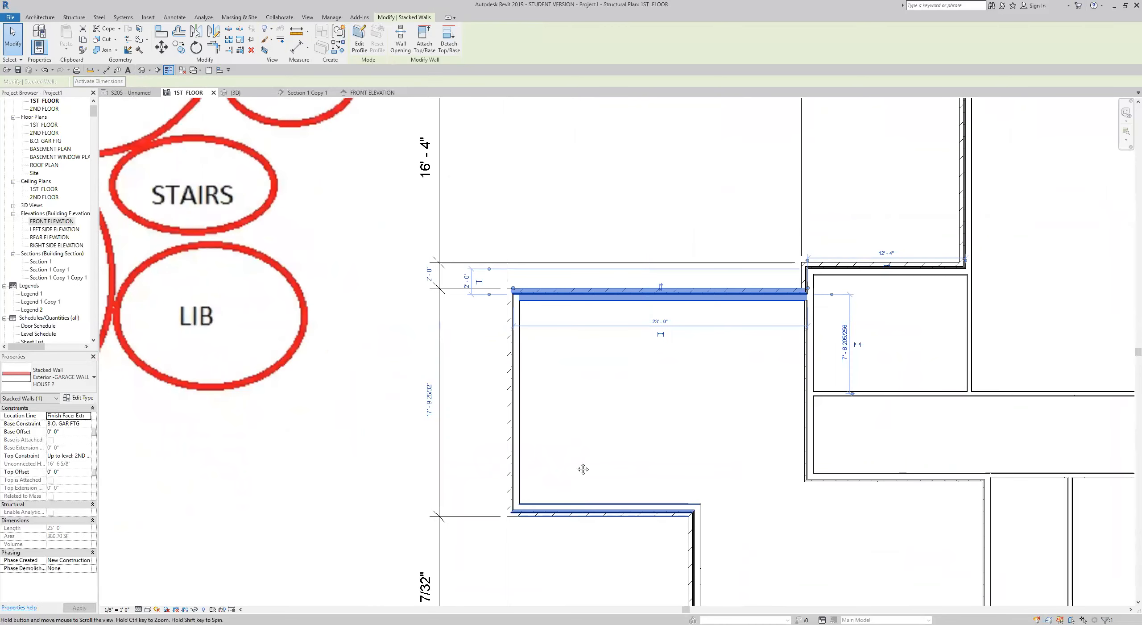
pyautogui.moveTo(585, 469); pyautogui.dragTo(577, 414, button='middle')
pyautogui.click(598, 454)
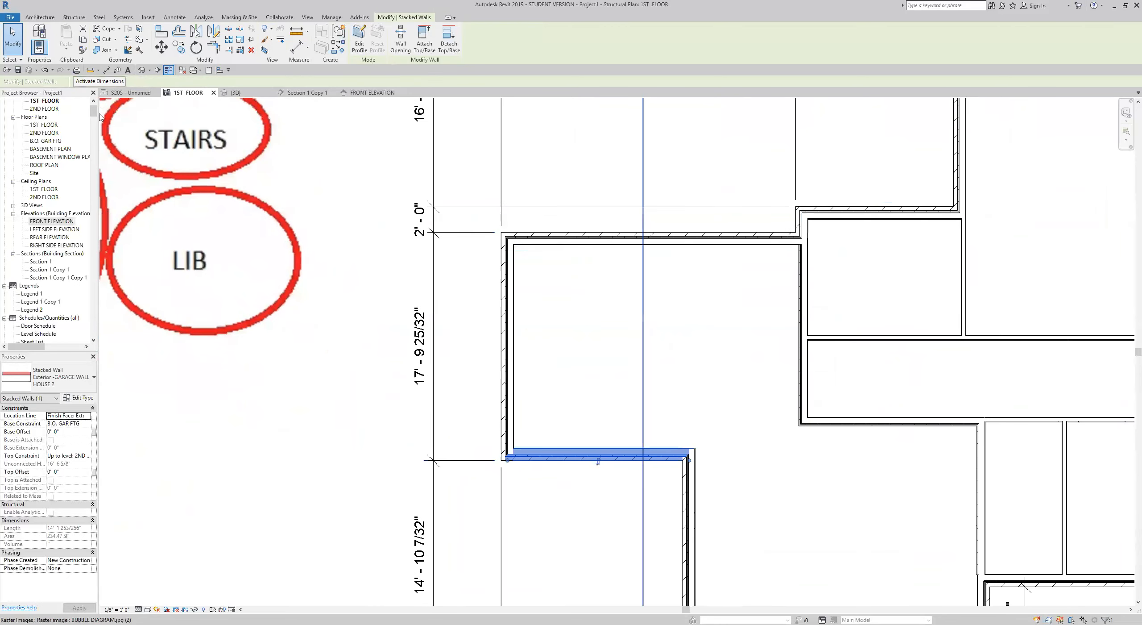
pyautogui.click(95, 82)
pyautogui.click(421, 357)
pyautogui.write('2')
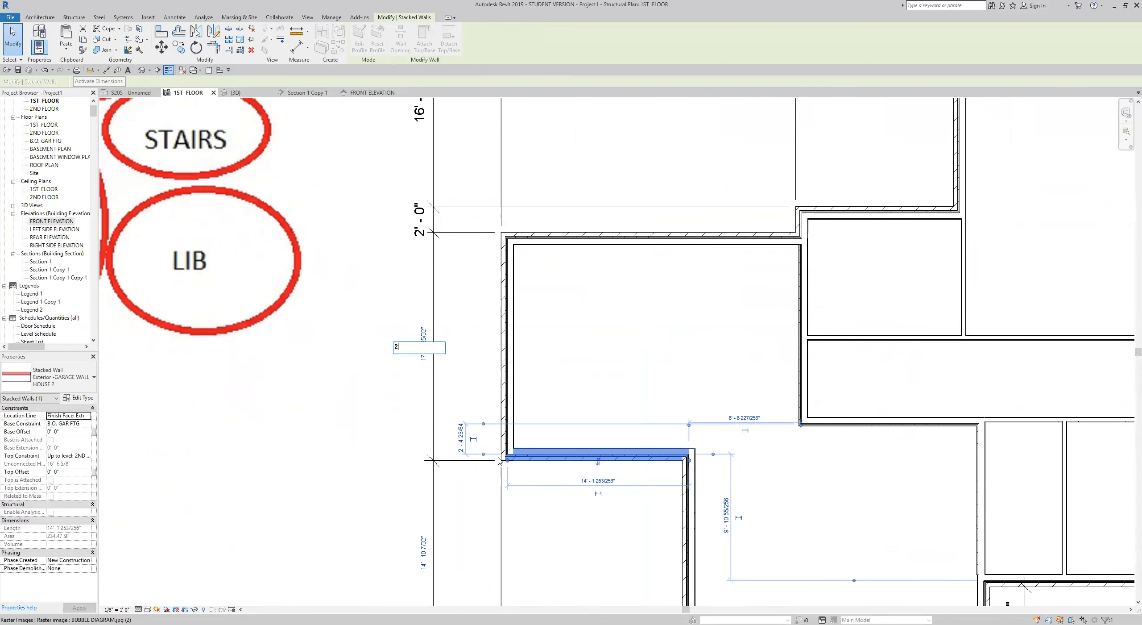
pyautogui.press('Return')
pyautogui.scroll(-1, 566, 472)
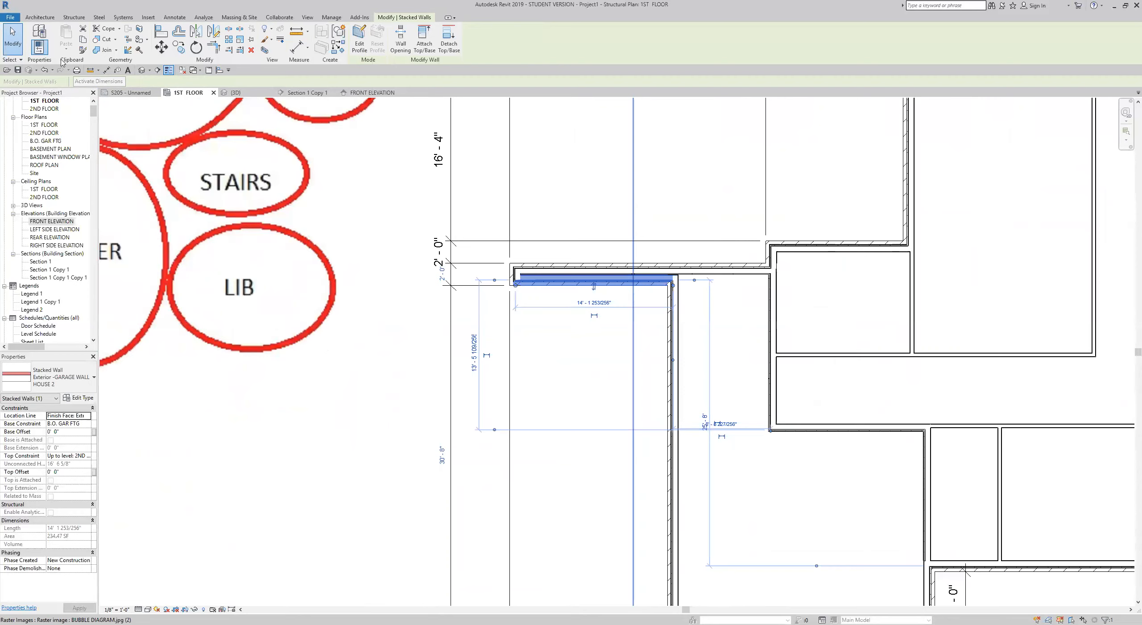
pyautogui.click(43, 70)
pyautogui.scroll(1, 564, 468)
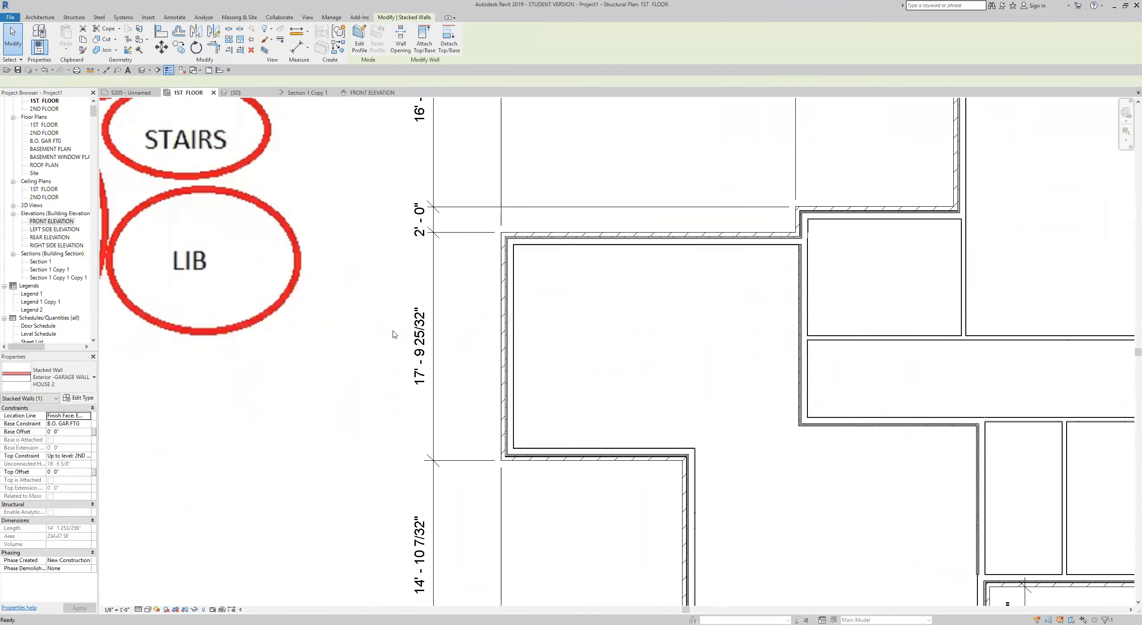
# - Move the garage's southern return wall by setting the west dimension segment along the garage's west wall to 20'
pyautogui.click(552, 445)
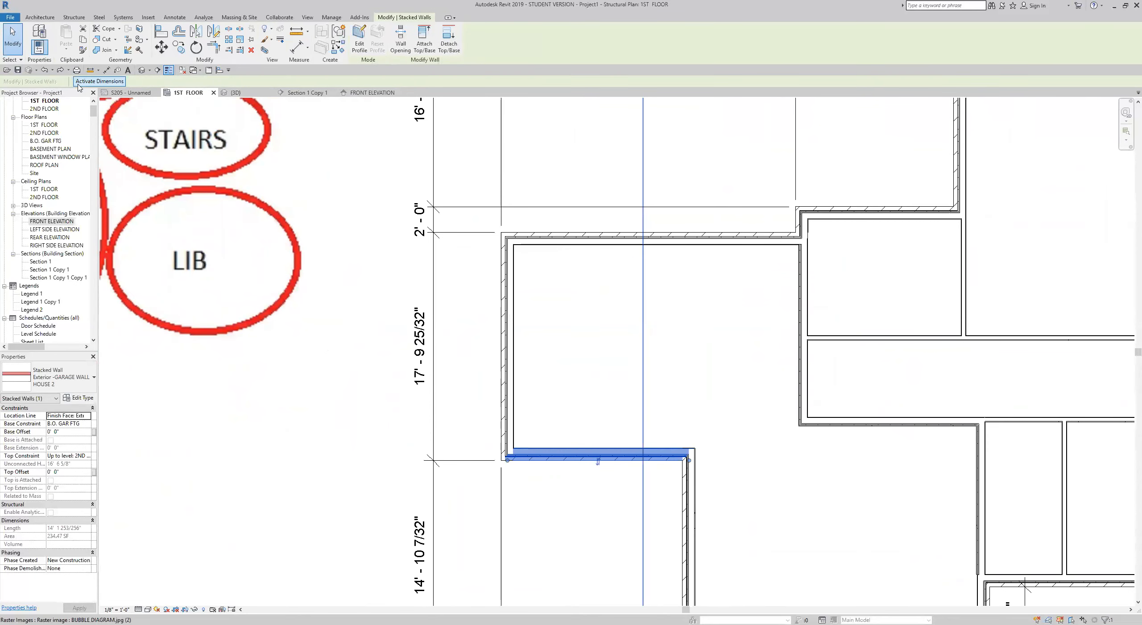
pyautogui.click(99, 81)
pyautogui.click(423, 344)
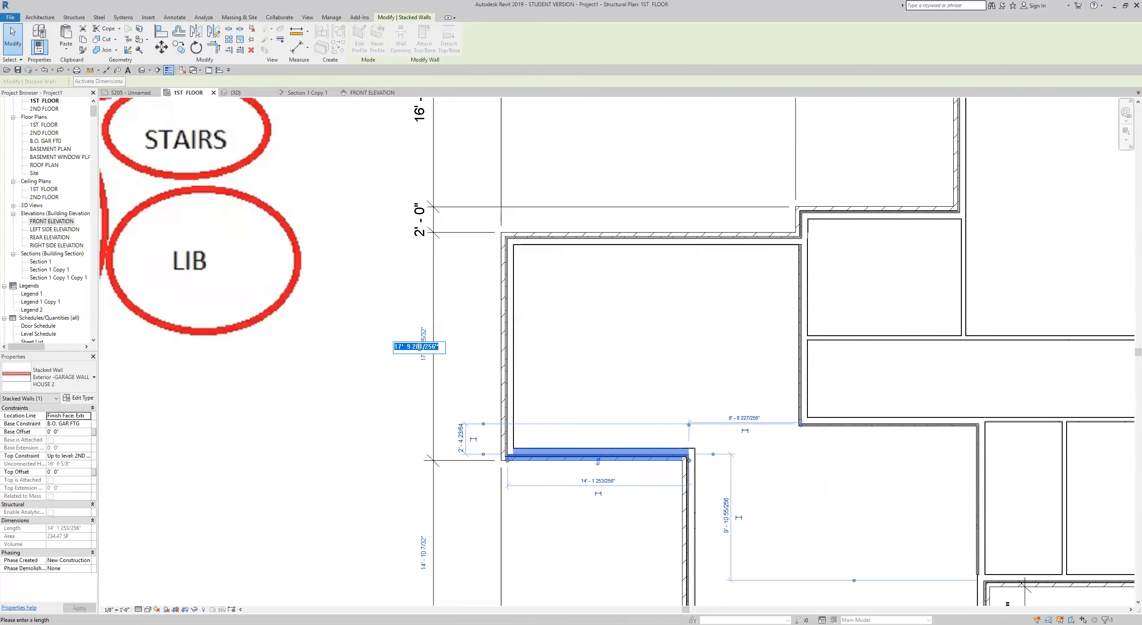
pyautogui.write('20')
pyautogui.press('Return')
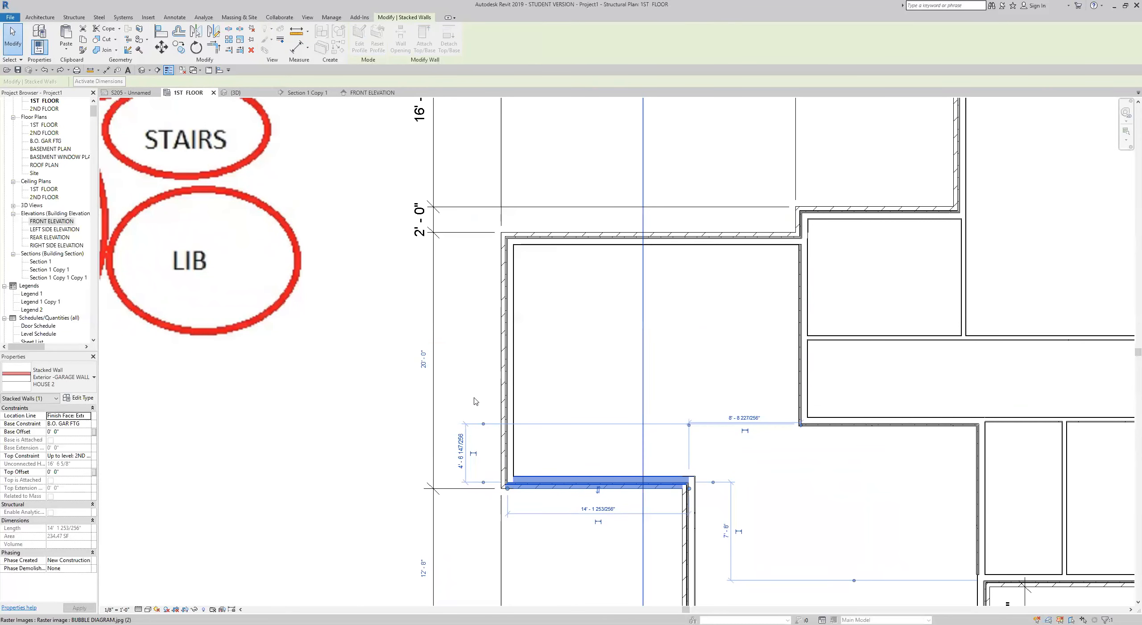
pyautogui.scroll(-2, 518, 408)
pyautogui.moveTo(641, 489); pyautogui.dragTo(642, 460, button='middle')
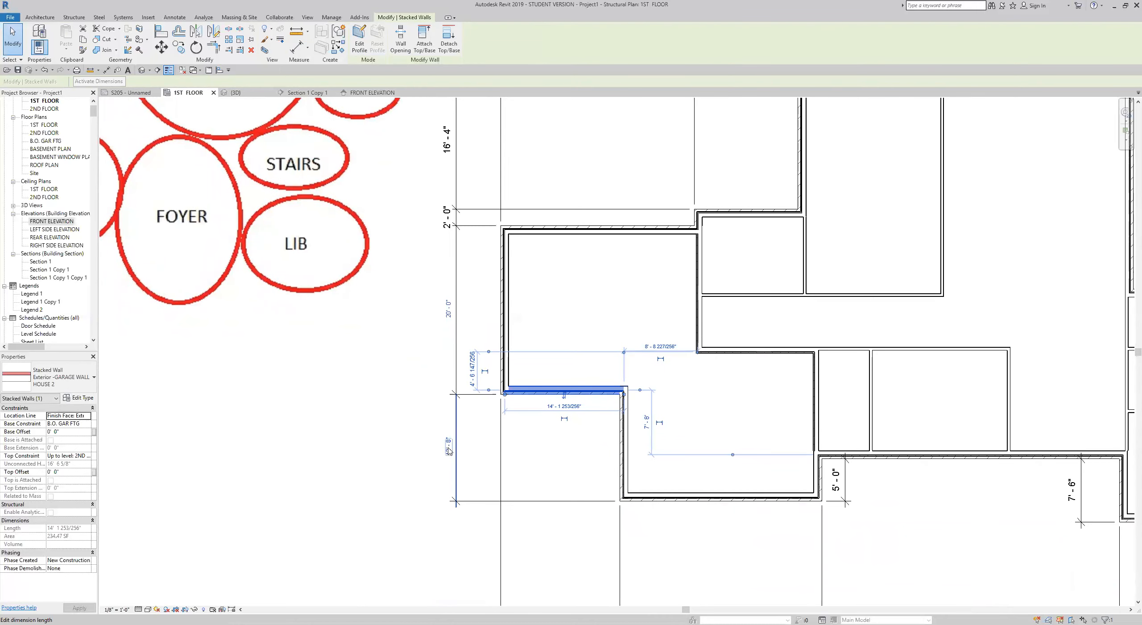
pyautogui.scroll(-5, 448, 451)
pyautogui.click(433, 506)
pyautogui.moveTo(492, 515); pyautogui.dragTo(587, 526, button='middle')
# - Align the west interior wall of the small room beside the garage with the inner face of the exterior wall at the north jog
pyautogui.scroll(6, 622, 385)
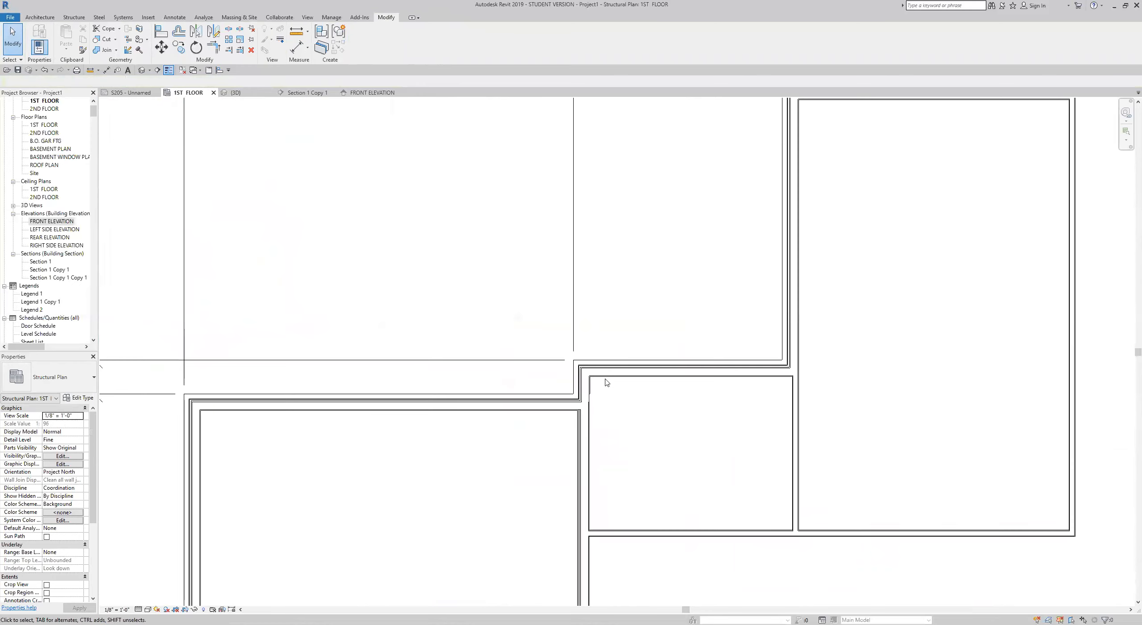
pyautogui.scroll(7, 595, 408)
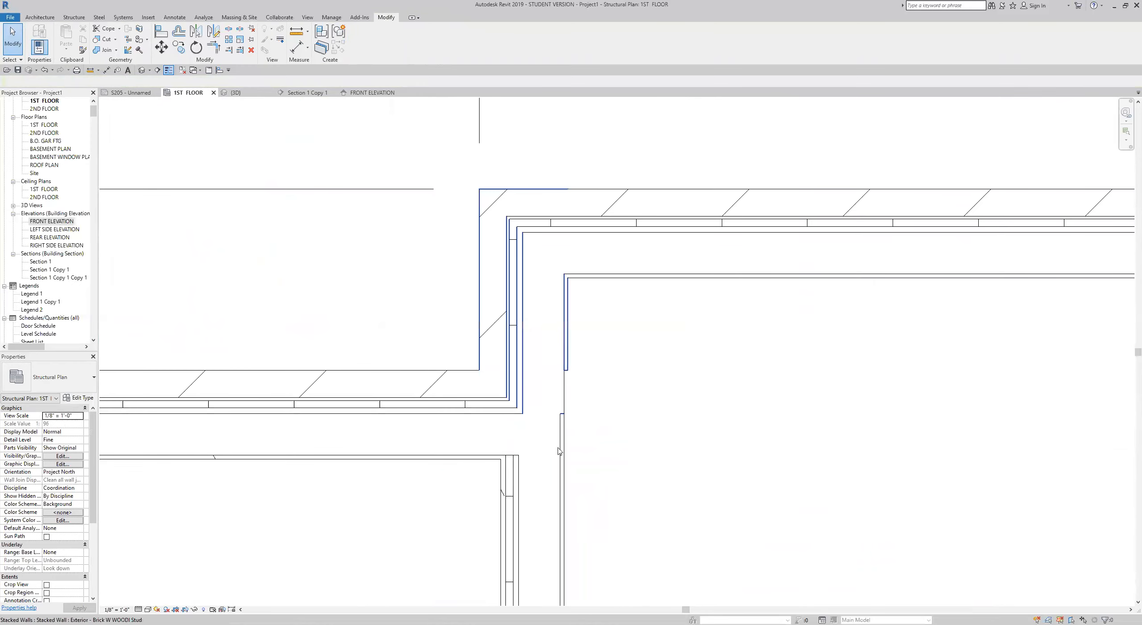
pyautogui.scroll(-6, 561, 414)
pyautogui.moveTo(596, 481); pyautogui.dragTo(588, 292, button='middle')
pyautogui.scroll(-2, 554, 333)
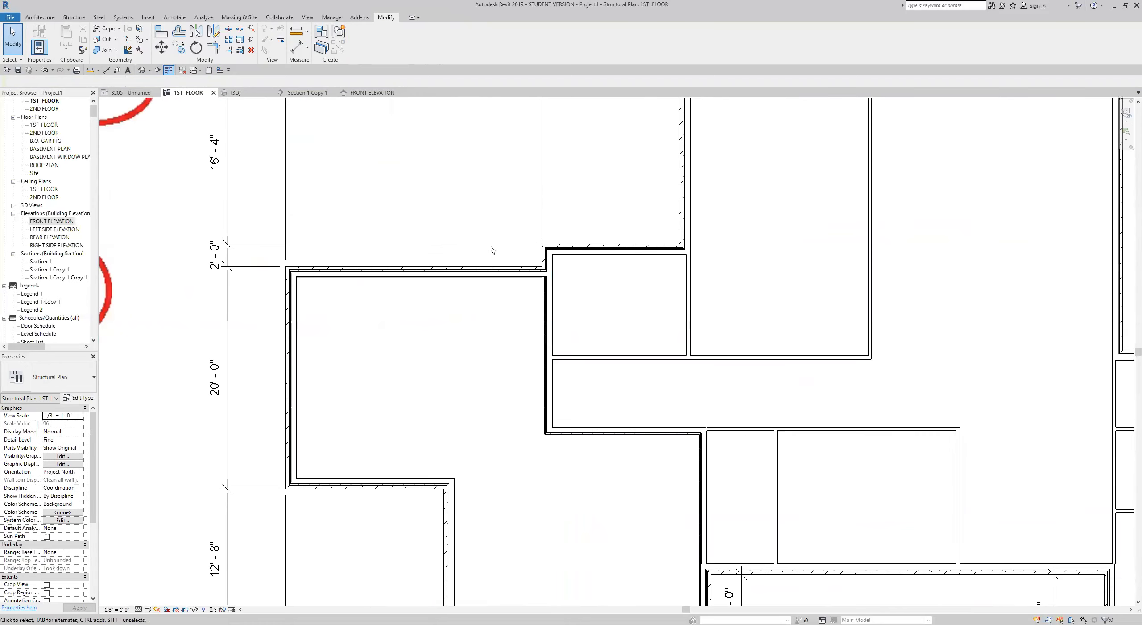
pyautogui.scroll(7, 541, 263)
pyautogui.click(161, 30)
pyautogui.click(584, 327)
pyautogui.click(580, 345)
pyautogui.scroll(-3, 580, 353)
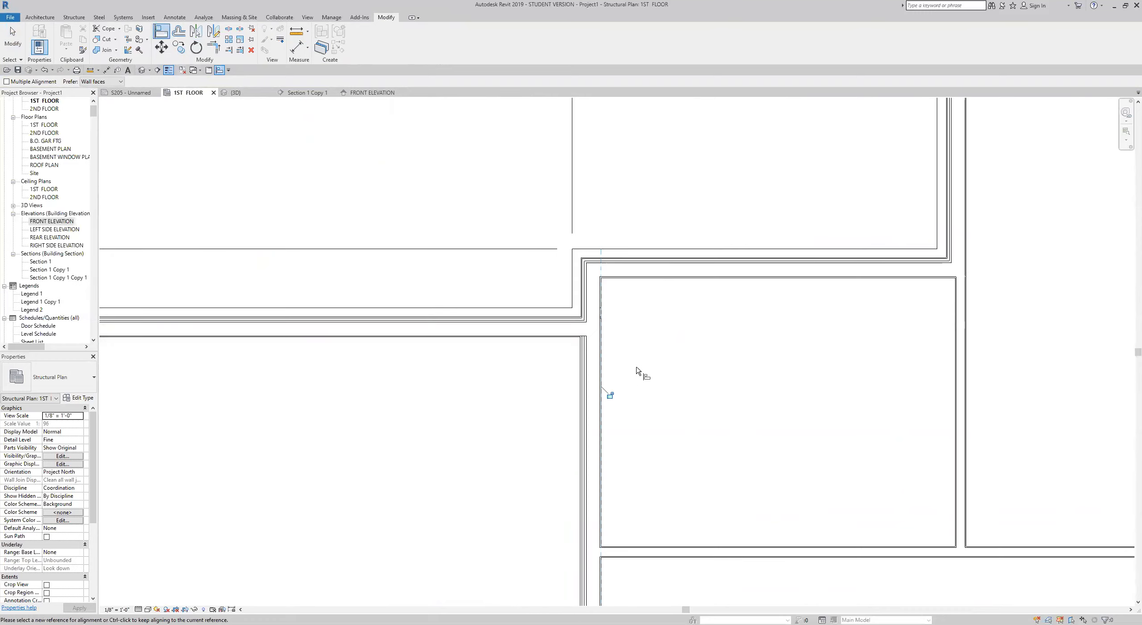
# - Align the garage's east interior wall with the inner face of the brick wall at the garage's southeast corner
pyautogui.moveTo(768, 476); pyautogui.dragTo(682, 281, button='middle')
pyautogui.click(666, 366)
pyautogui.scroll(4, 666, 365)
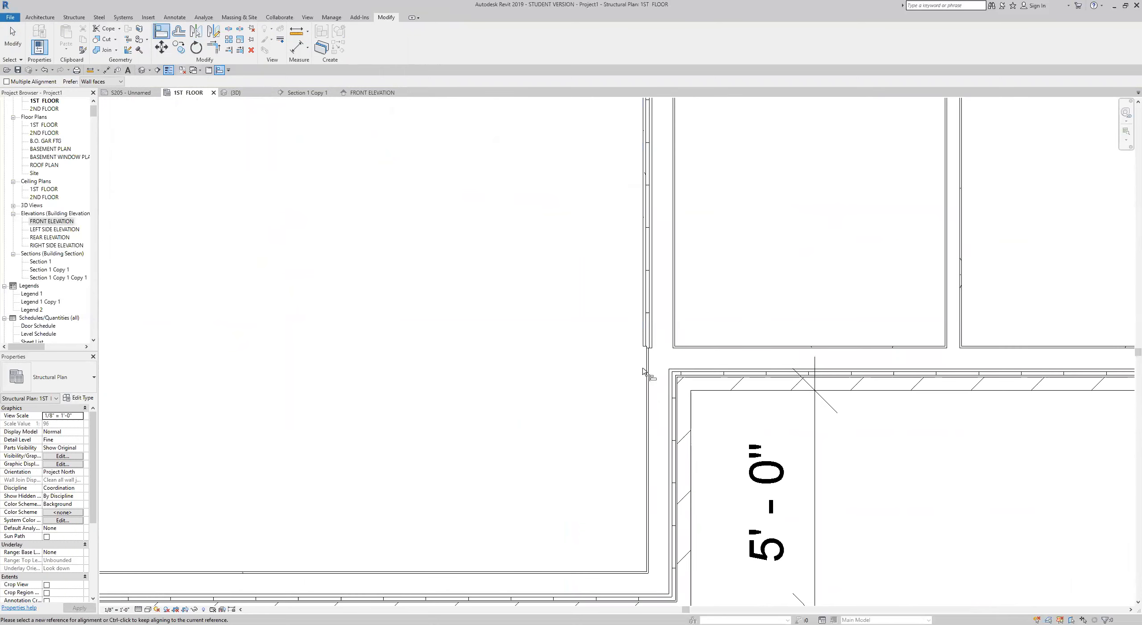
pyautogui.scroll(-4, 647, 401)
pyautogui.click(644, 402)
pyautogui.scroll(5, 643, 384)
pyautogui.scroll(-3, 633, 411)
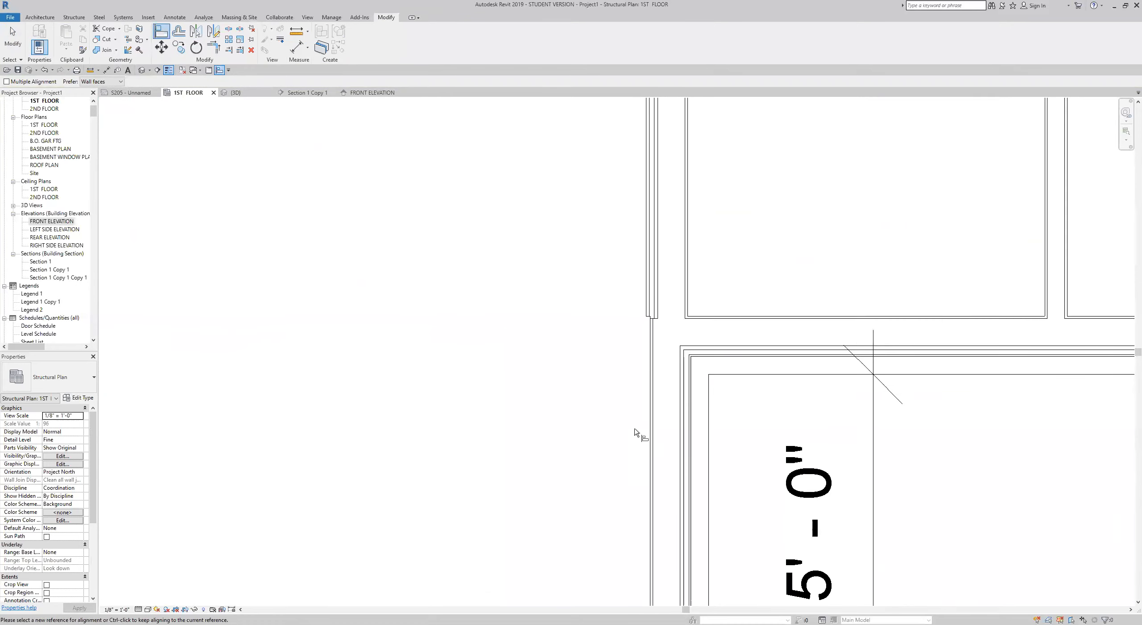
pyautogui.click(652, 446)
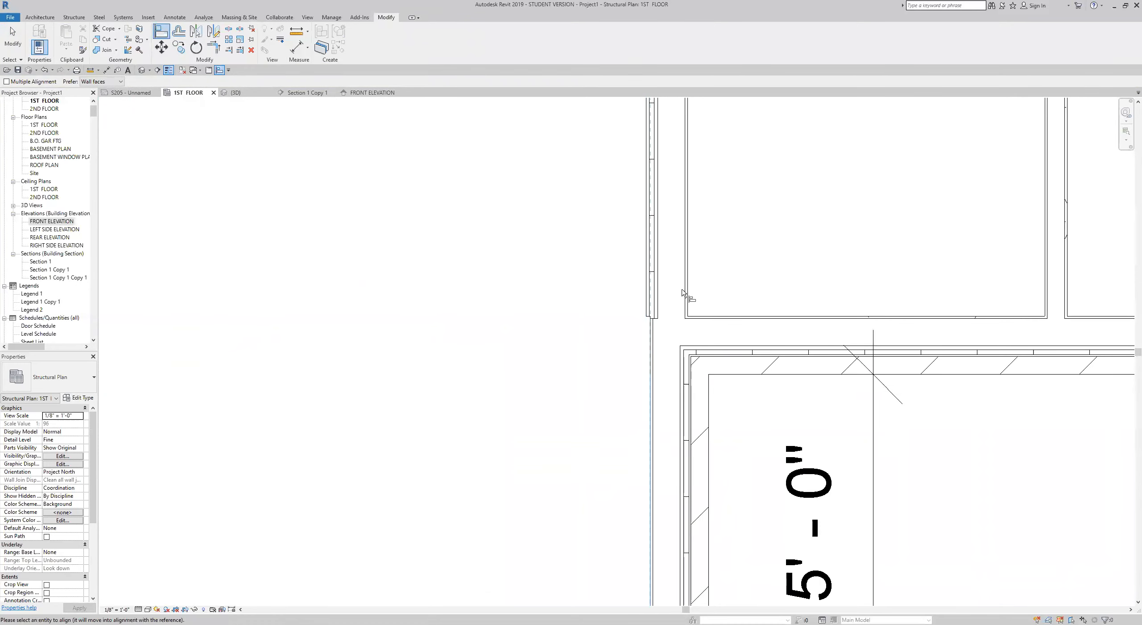
pyautogui.click(616, 290)
pyautogui.scroll(-5, 583, 359)
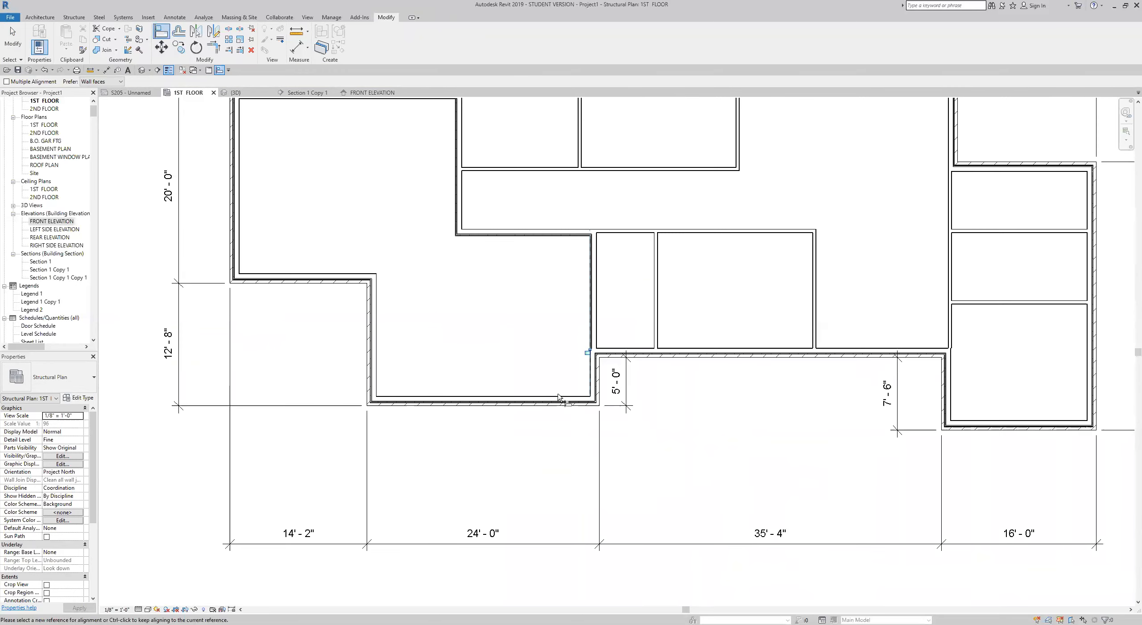
# - Examine how the west wall of the library wing lines up with the exterior walls at its north and south corners
pyautogui.moveTo(866, 368); pyautogui.dragTo(631, 483, button='middle')
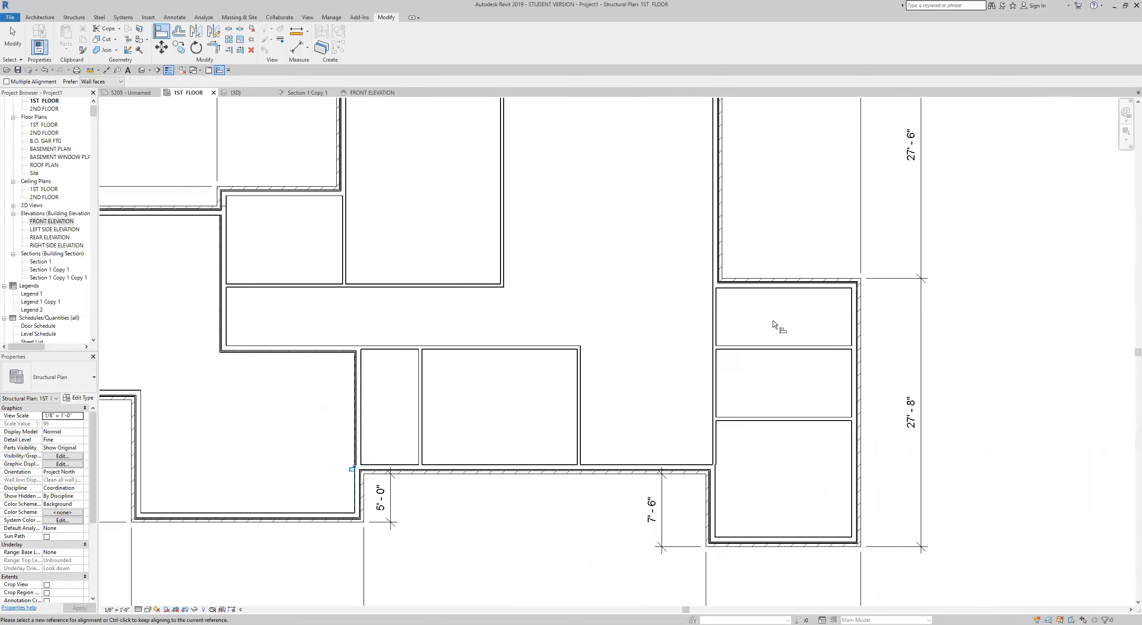
pyautogui.scroll(5, 811, 316)
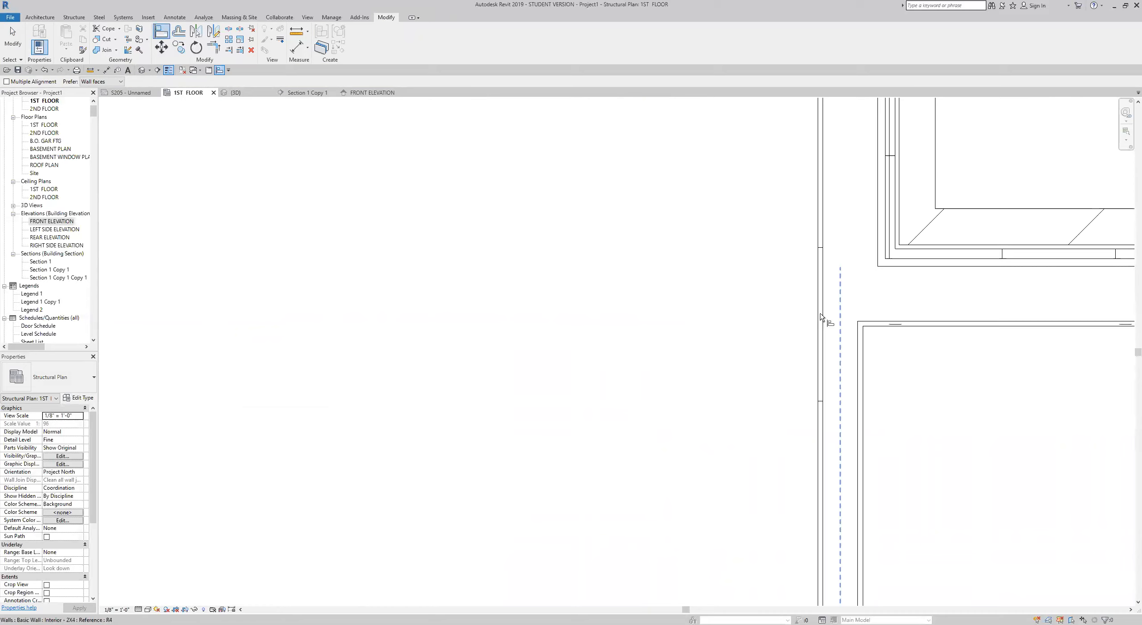
pyautogui.scroll(-4, 821, 317)
pyautogui.moveTo(821, 395); pyautogui.dragTo(738, 158, button='middle')
pyautogui.scroll(6, 781, 426)
pyautogui.scroll(-2, 778, 423)
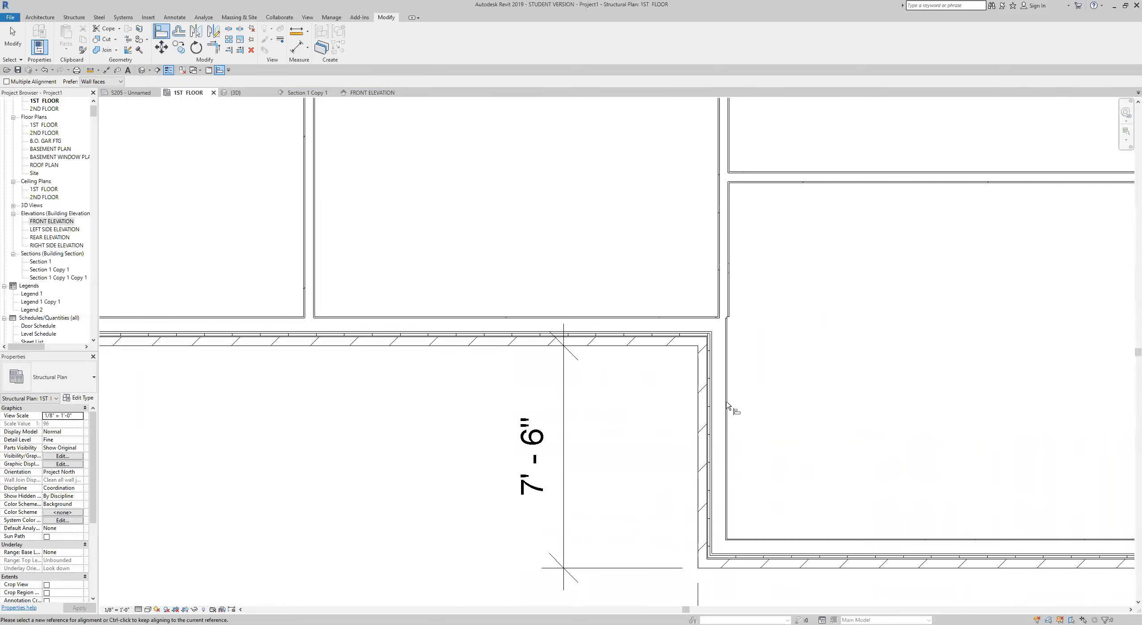
pyautogui.scroll(-5, 765, 439)
pyautogui.moveTo(751, 428); pyautogui.dragTo(629, 457, button='middle')
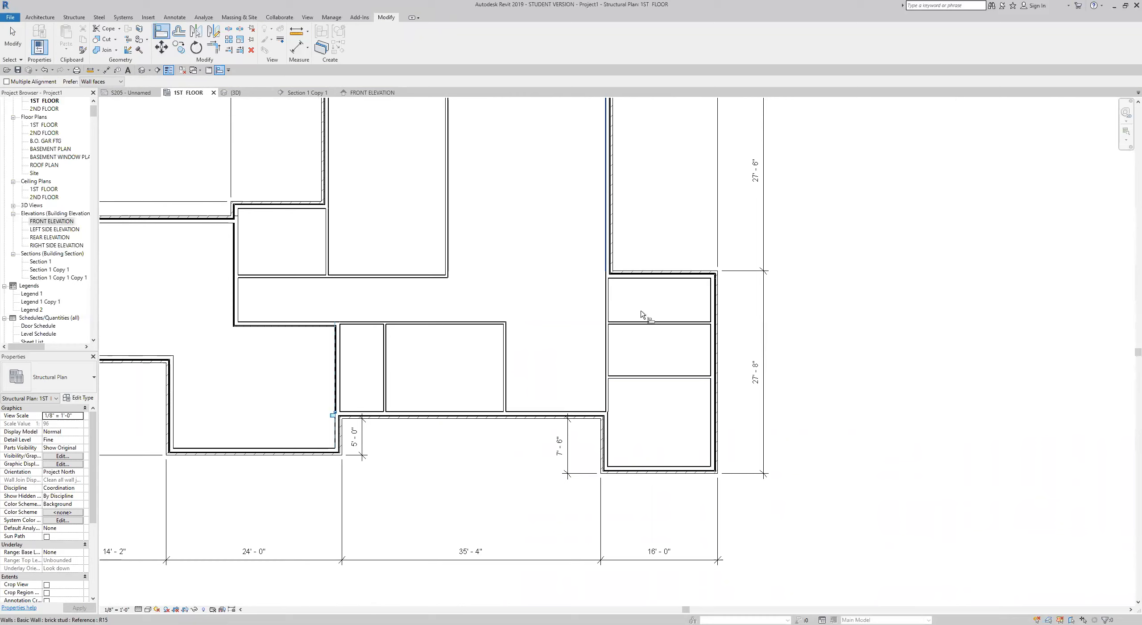
pyautogui.scroll(-2, 643, 268)
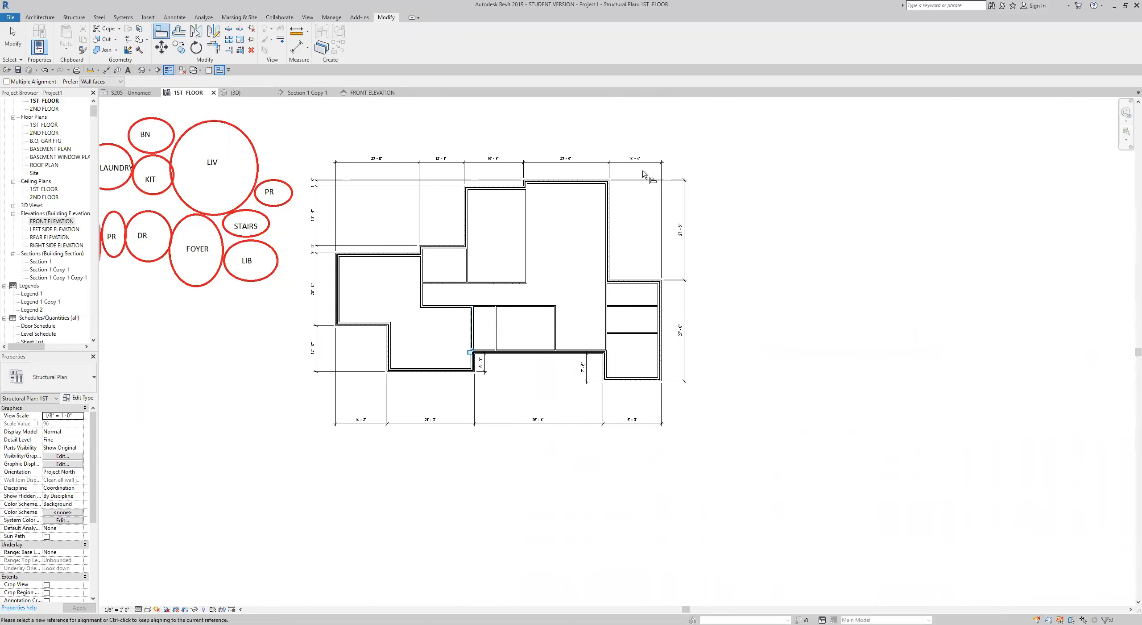
pyautogui.scroll(2, 643, 168)
pyautogui.scroll(-2, 625, 374)
pyautogui.scroll(4, 627, 406)
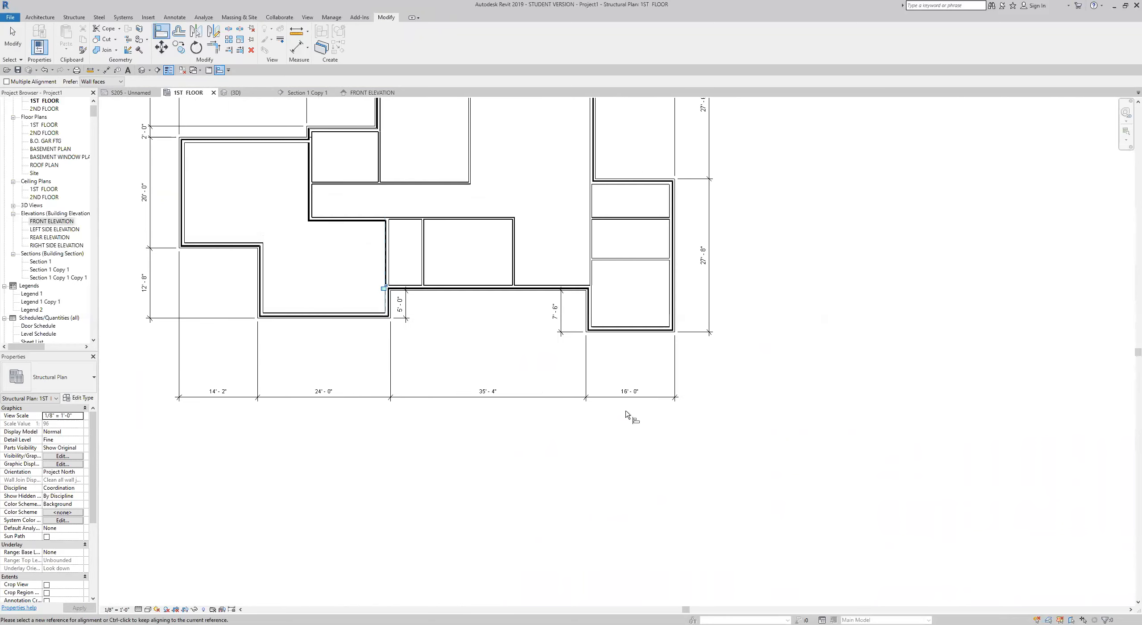
pyautogui.scroll(-3, 643, 375)
pyautogui.scroll(6, 643, 359)
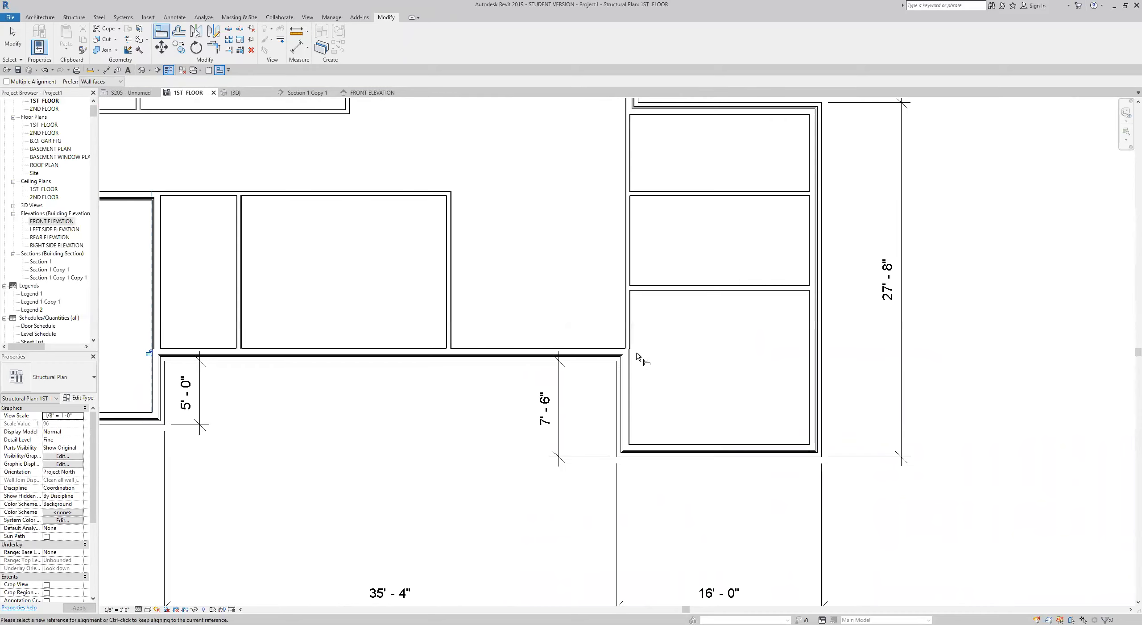
pyautogui.scroll(2, 638, 356)
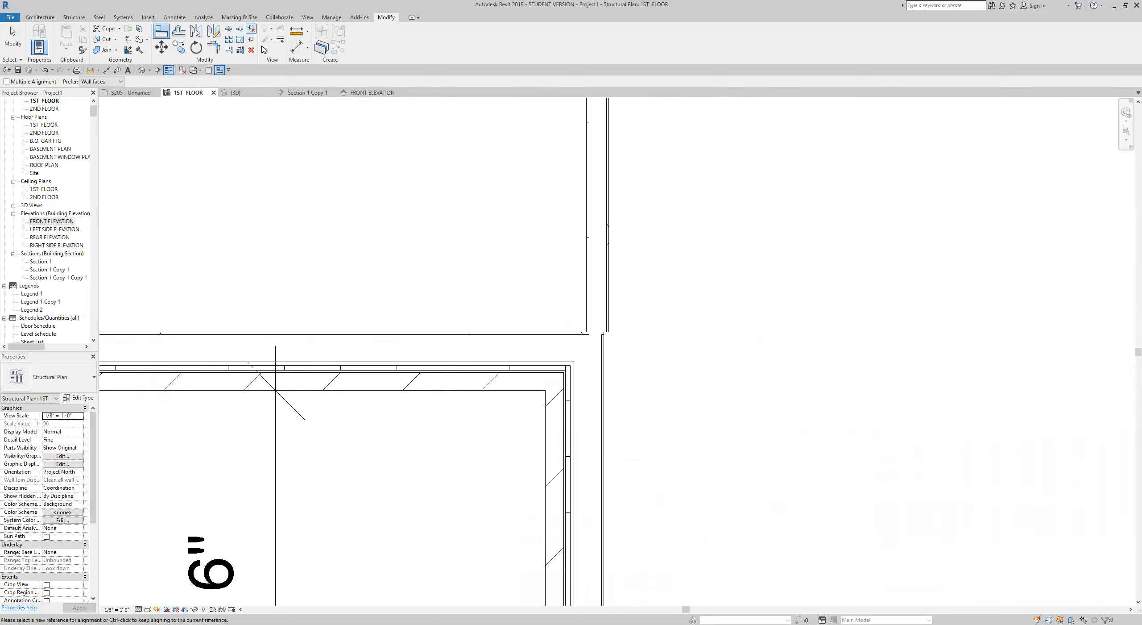
# - Measure the offset between the interior wall's face and the exterior wall's inner face at the library wing's southwest jog
pyautogui.click(297, 31)
pyautogui.scroll(3, 625, 332)
pyautogui.click(573, 324)
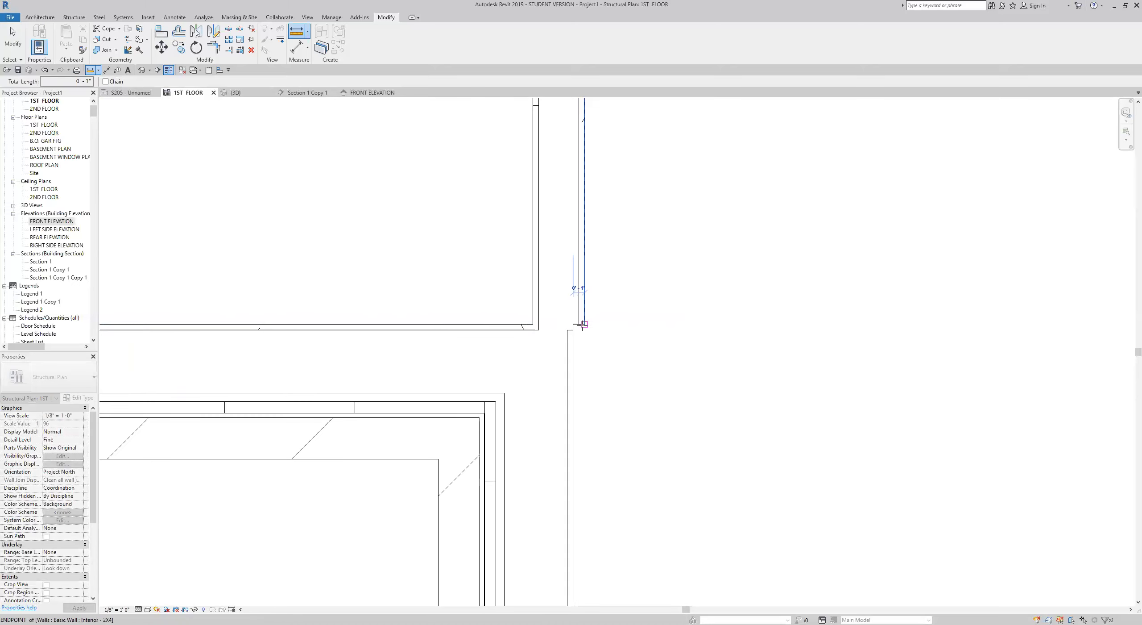
pyautogui.click(584, 325)
pyautogui.scroll(-2, 610, 357)
pyautogui.moveTo(615, 365); pyautogui.dragTo(607, 355, button='middle')
pyautogui.scroll(2, 604, 318)
pyautogui.scroll(2, 605, 318)
pyautogui.press('Escape')
pyautogui.press('Escape')
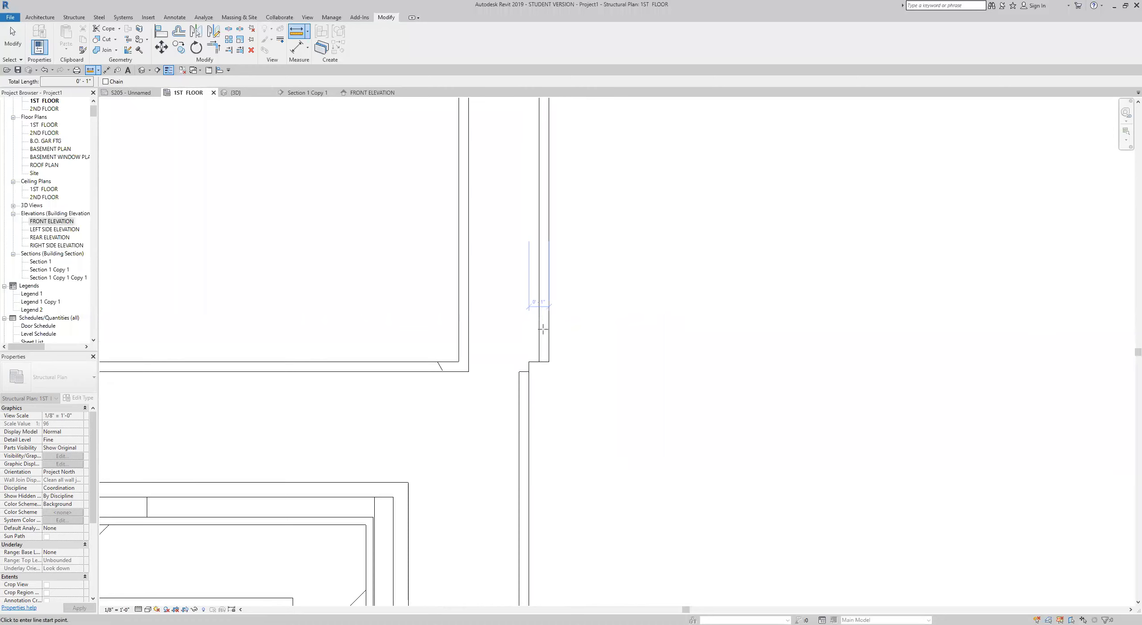
pyautogui.scroll(-4, 549, 351)
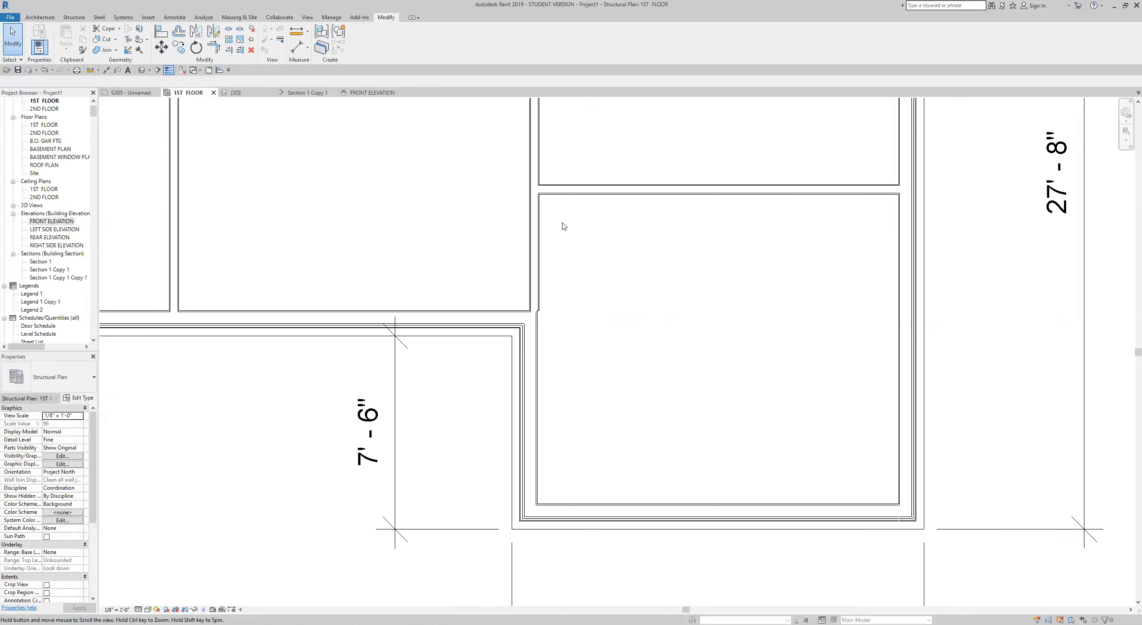
pyautogui.scroll(-6, 553, 487)
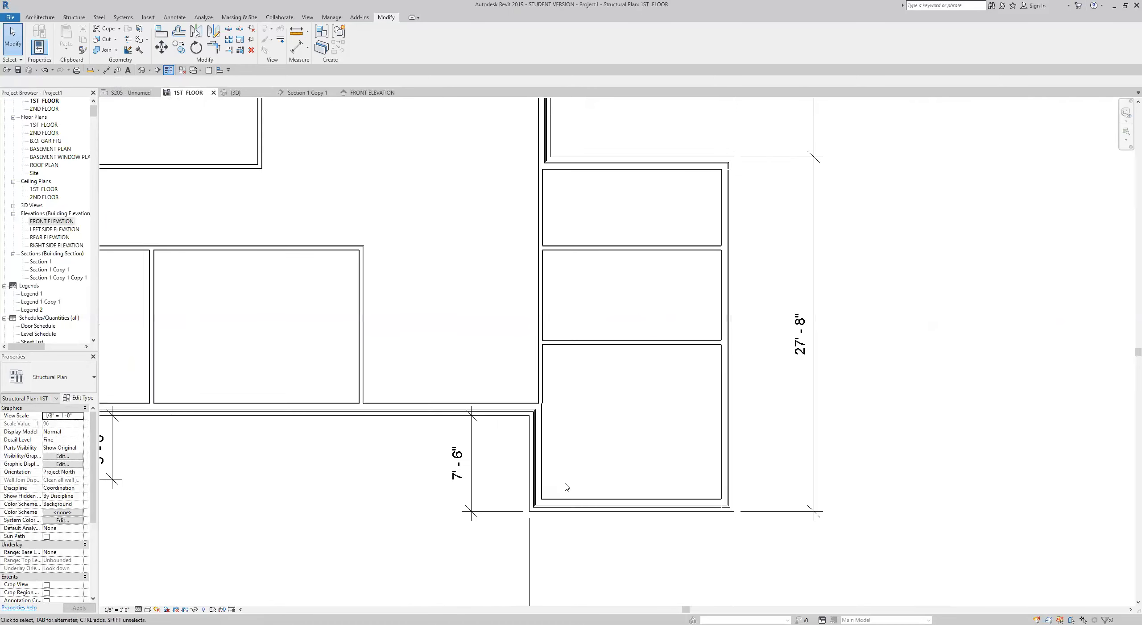
pyautogui.scroll(1, 646, 444)
pyautogui.moveTo(646, 444); pyautogui.dragTo(770, 446, button='middle')
pyautogui.scroll(-4, 464, 331)
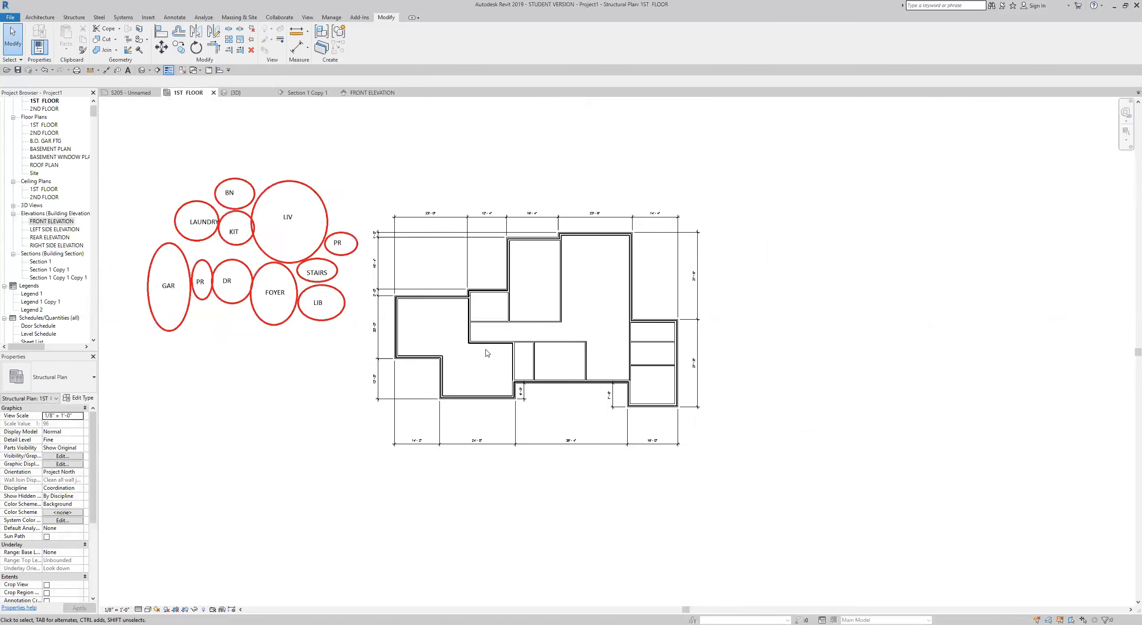